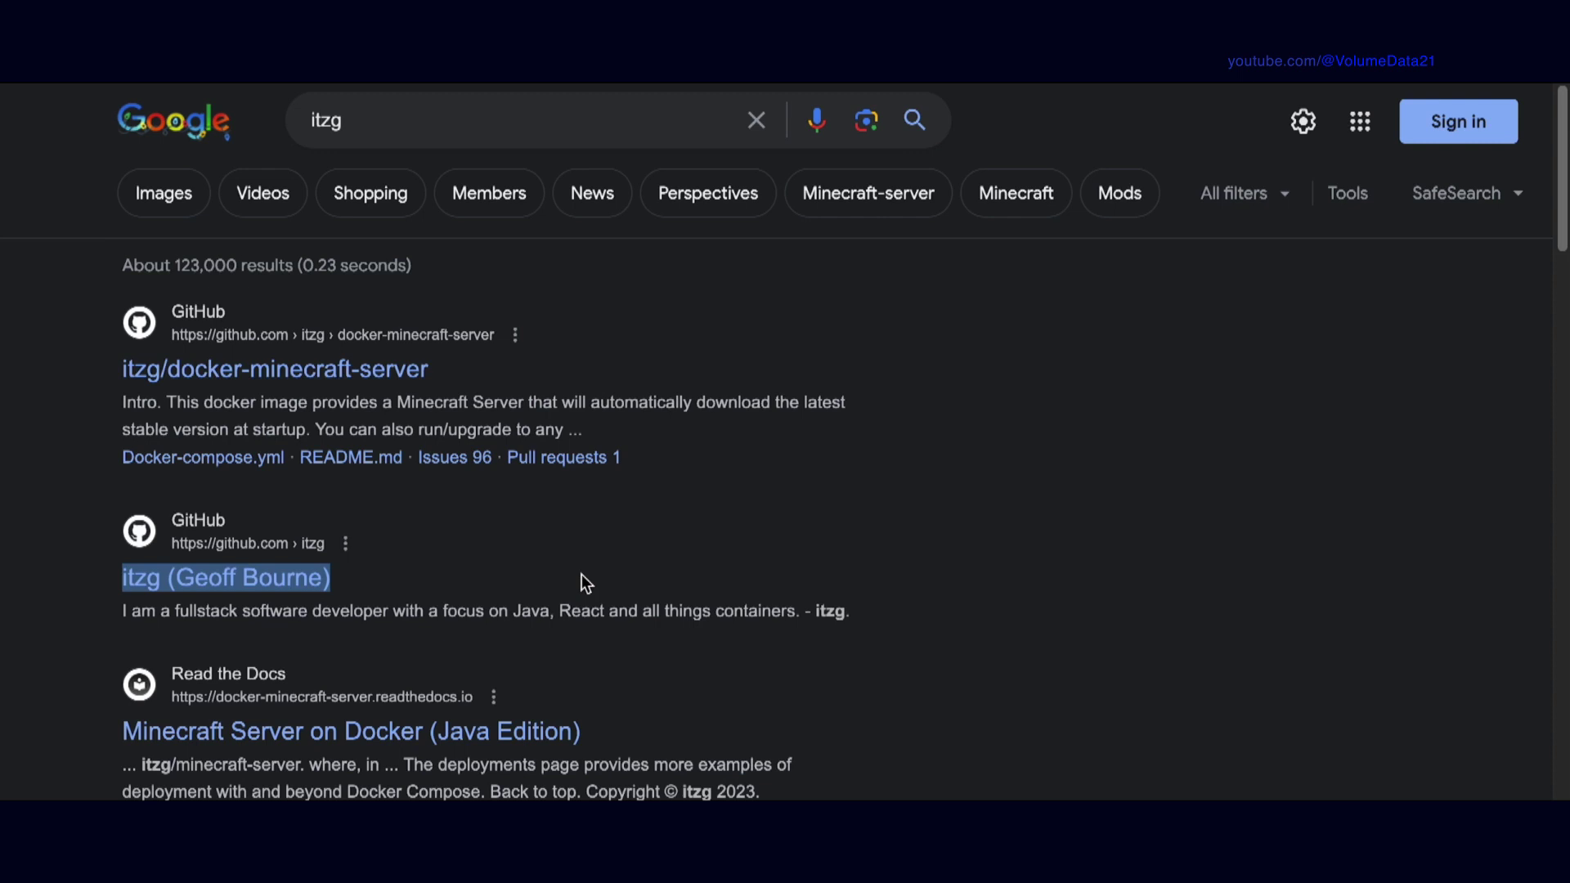
Open the itzg/docker-minecraft-server GitHub repository from the search results and go to its linked Read the Docs documentation
left_click(581, 574)
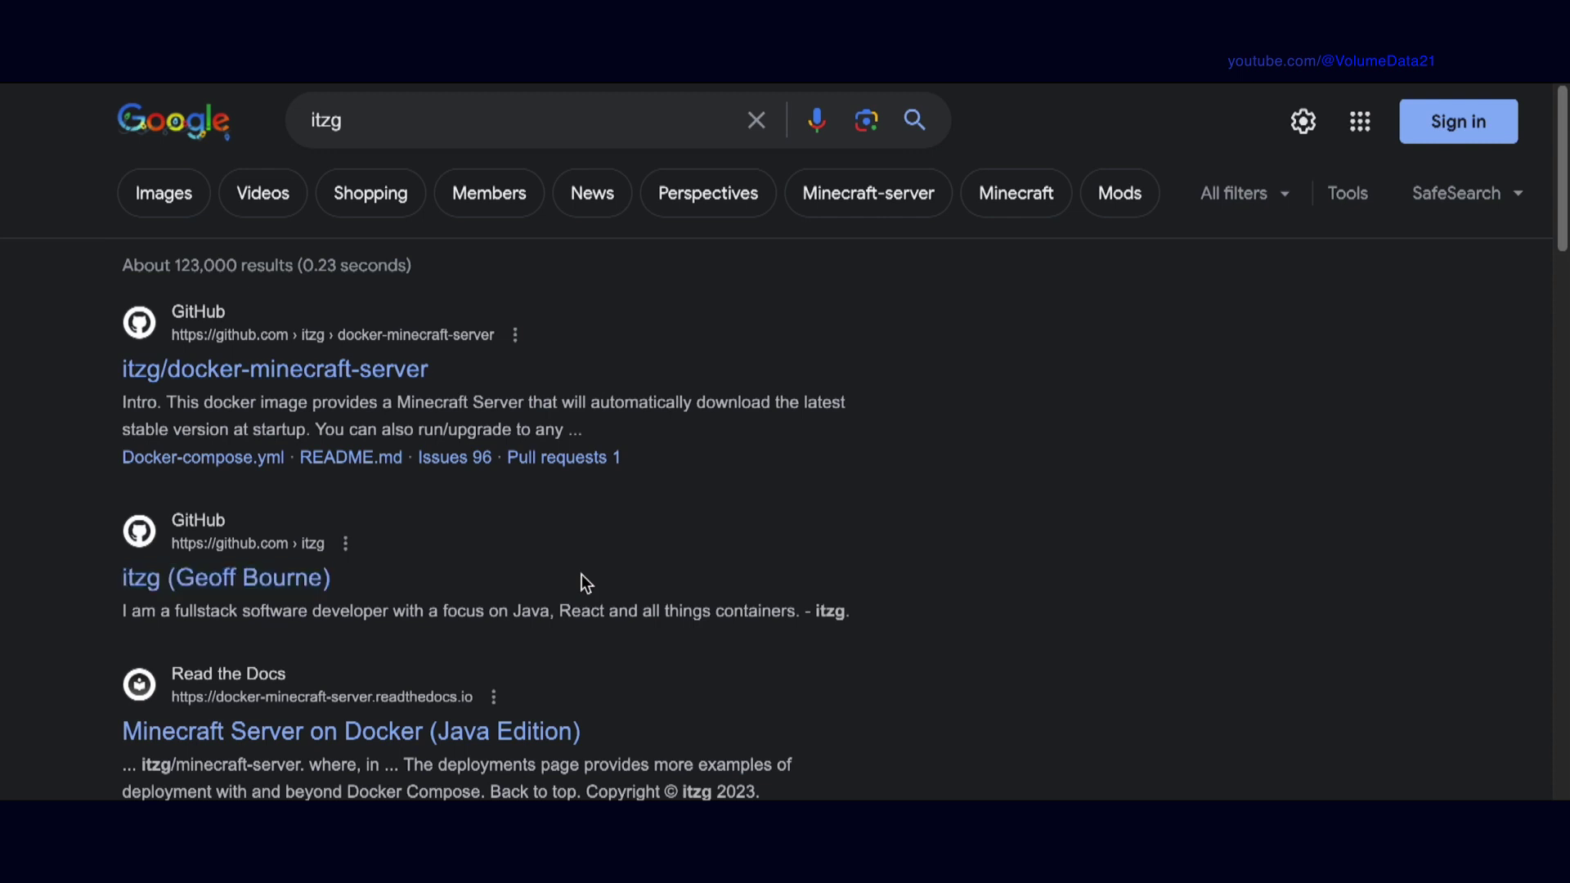
left_click(381, 370)
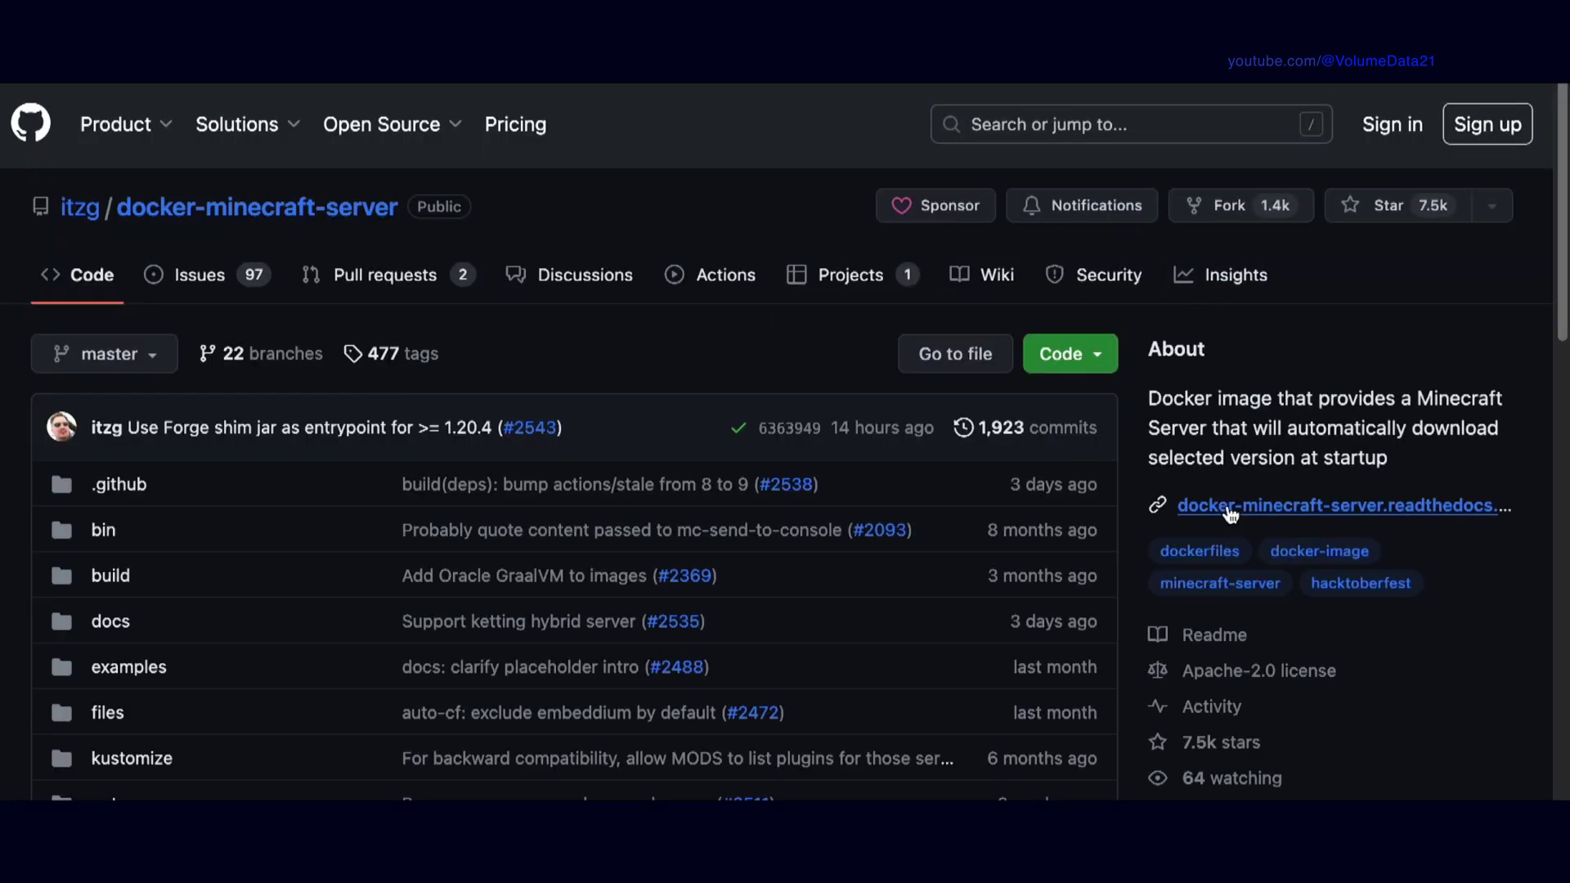
left_click(1227, 507)
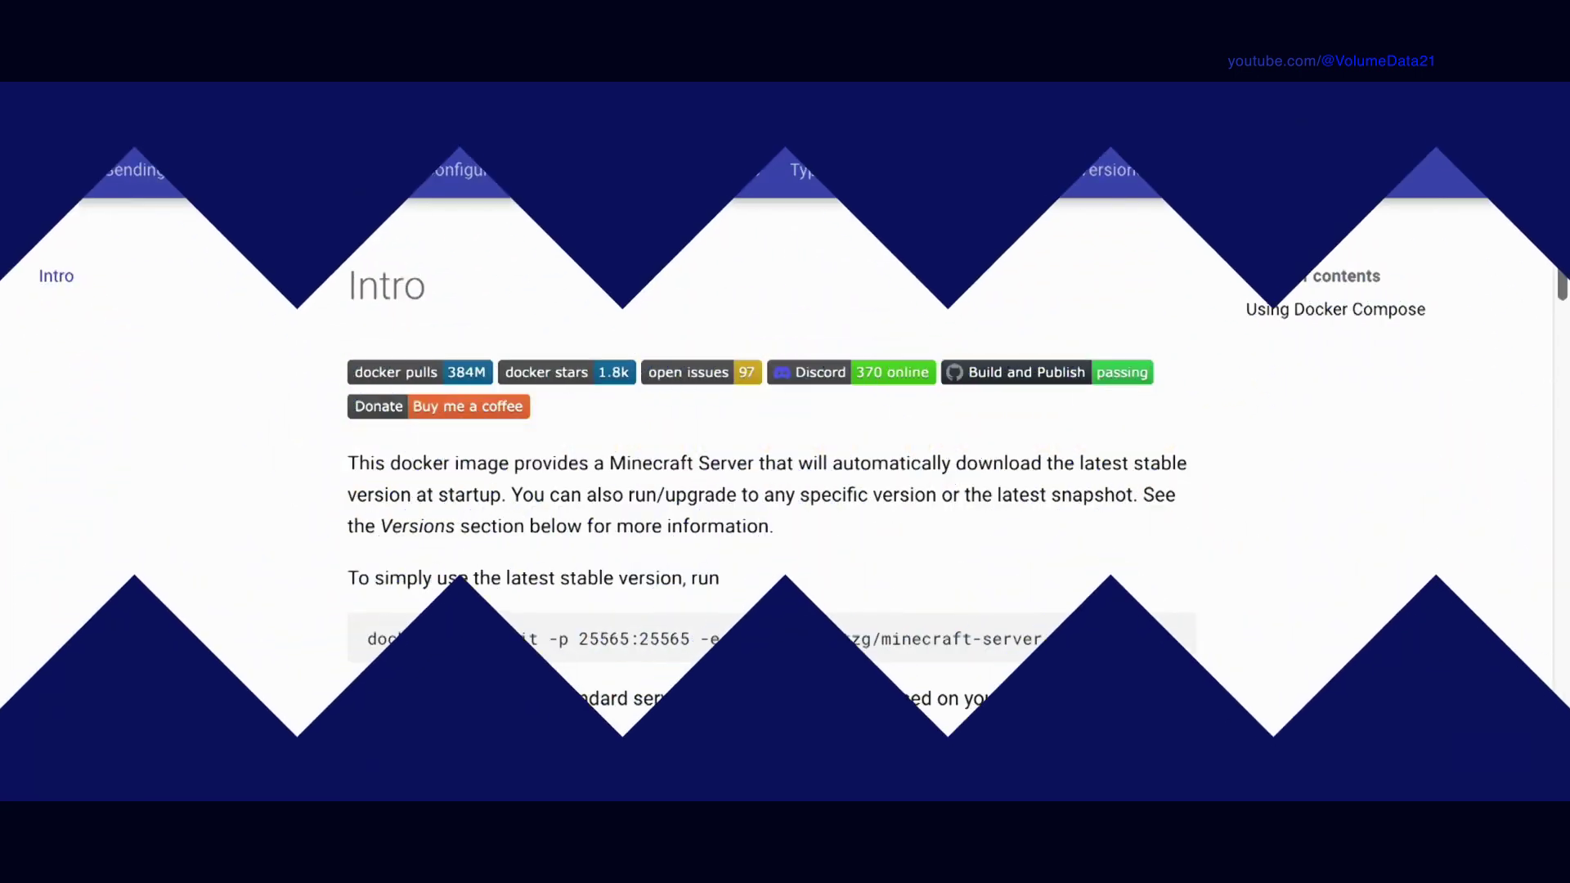
Copy the whole Docker Compose example for itzg/minecraft-server from the documentation's Using Docker Compose section
scroll(1561, 196, "down", 10)
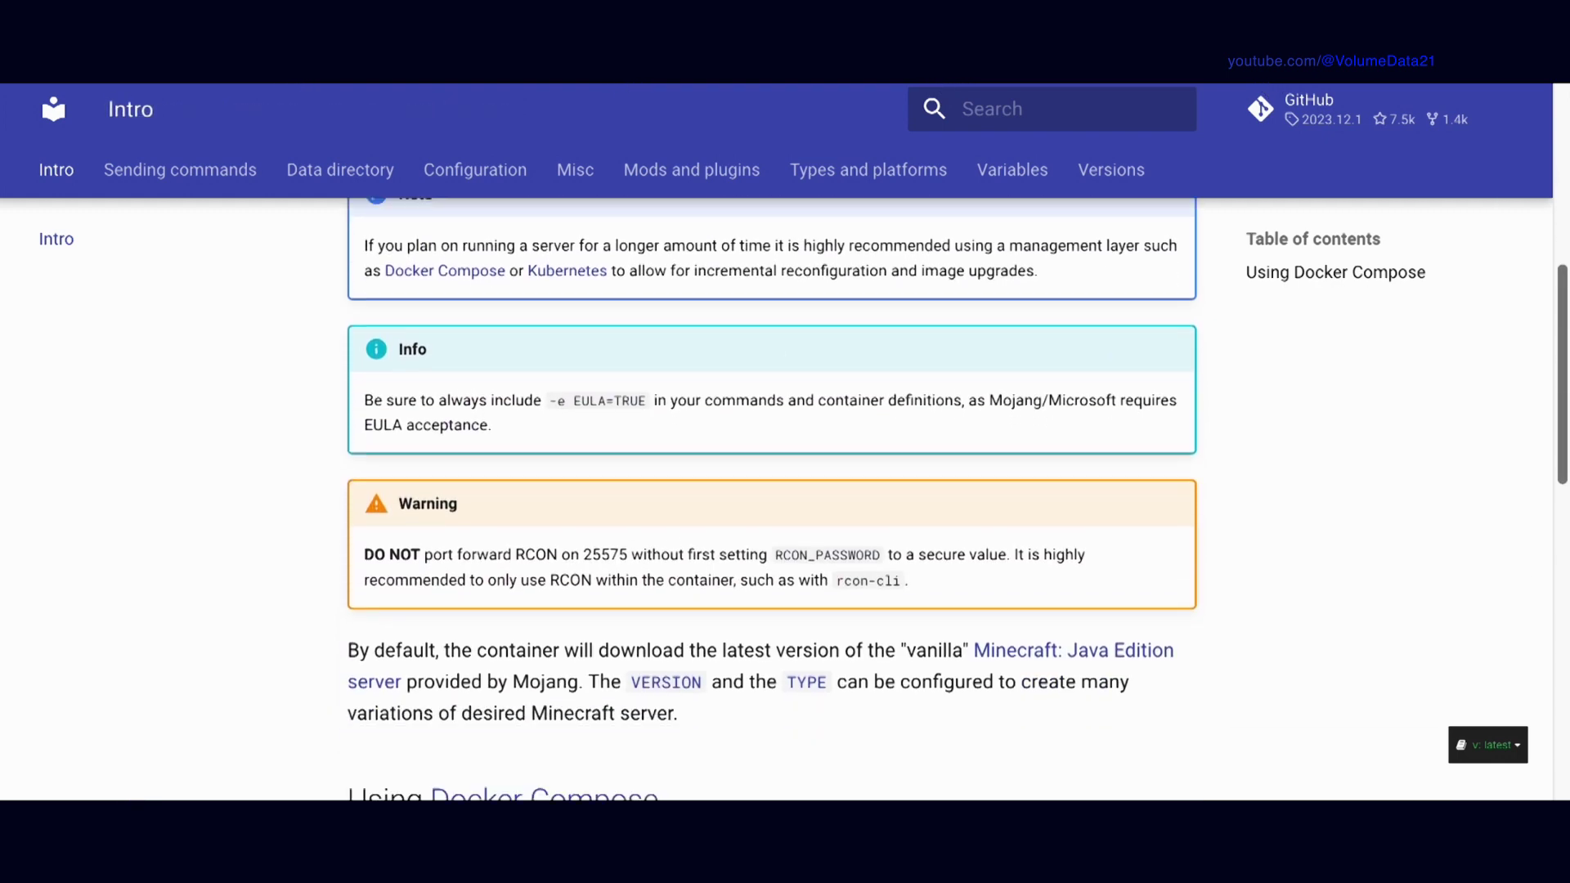
scroll(806, 316, "down", 2)
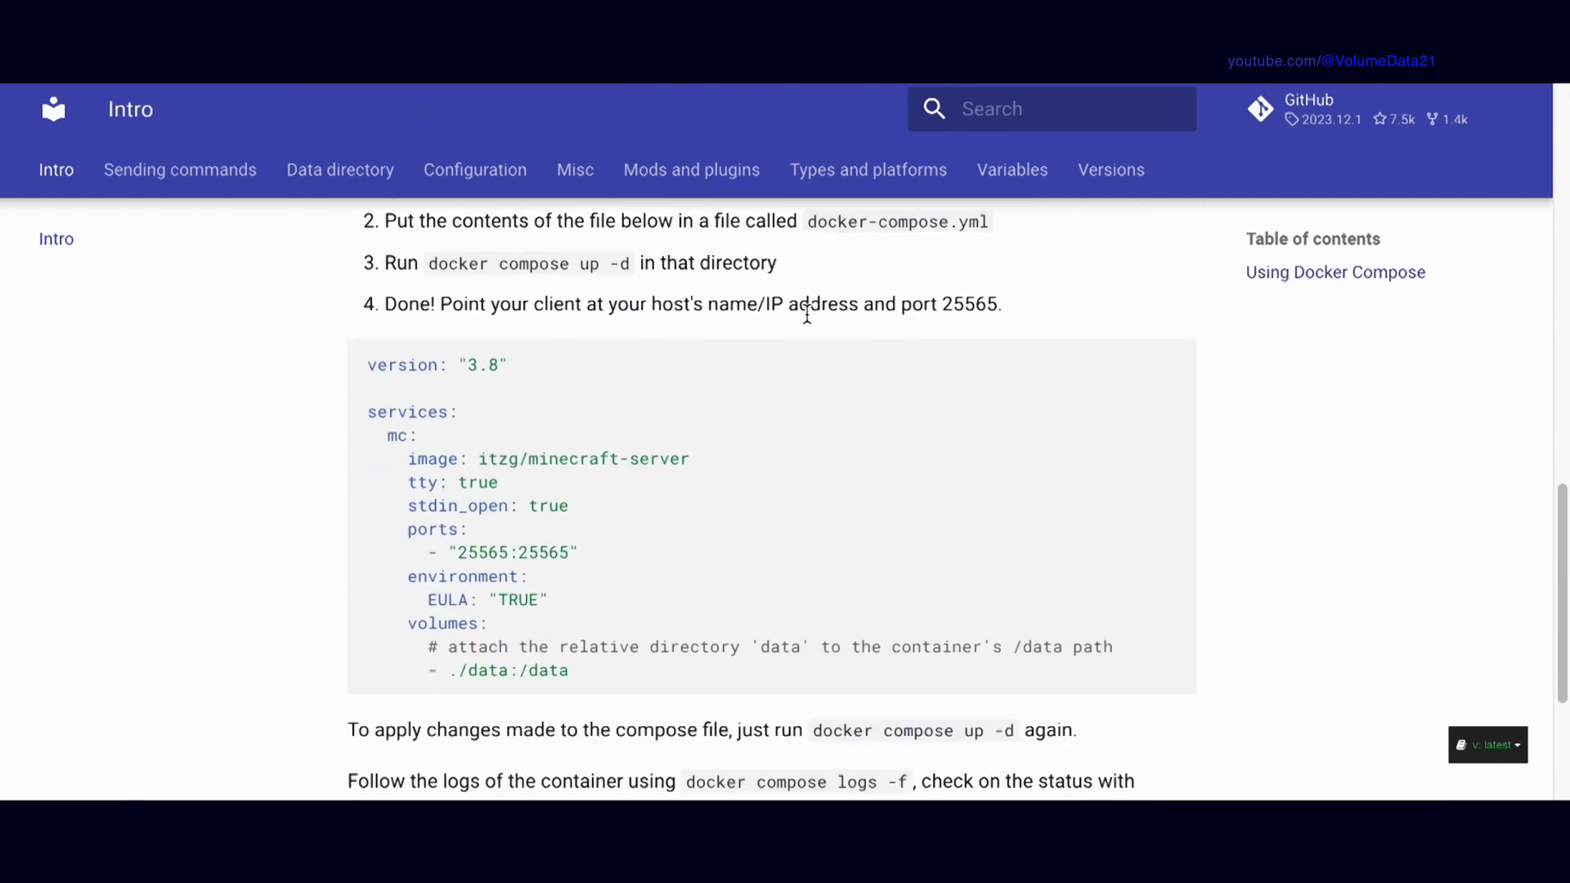
left_click_drag(372, 376, 628, 681)
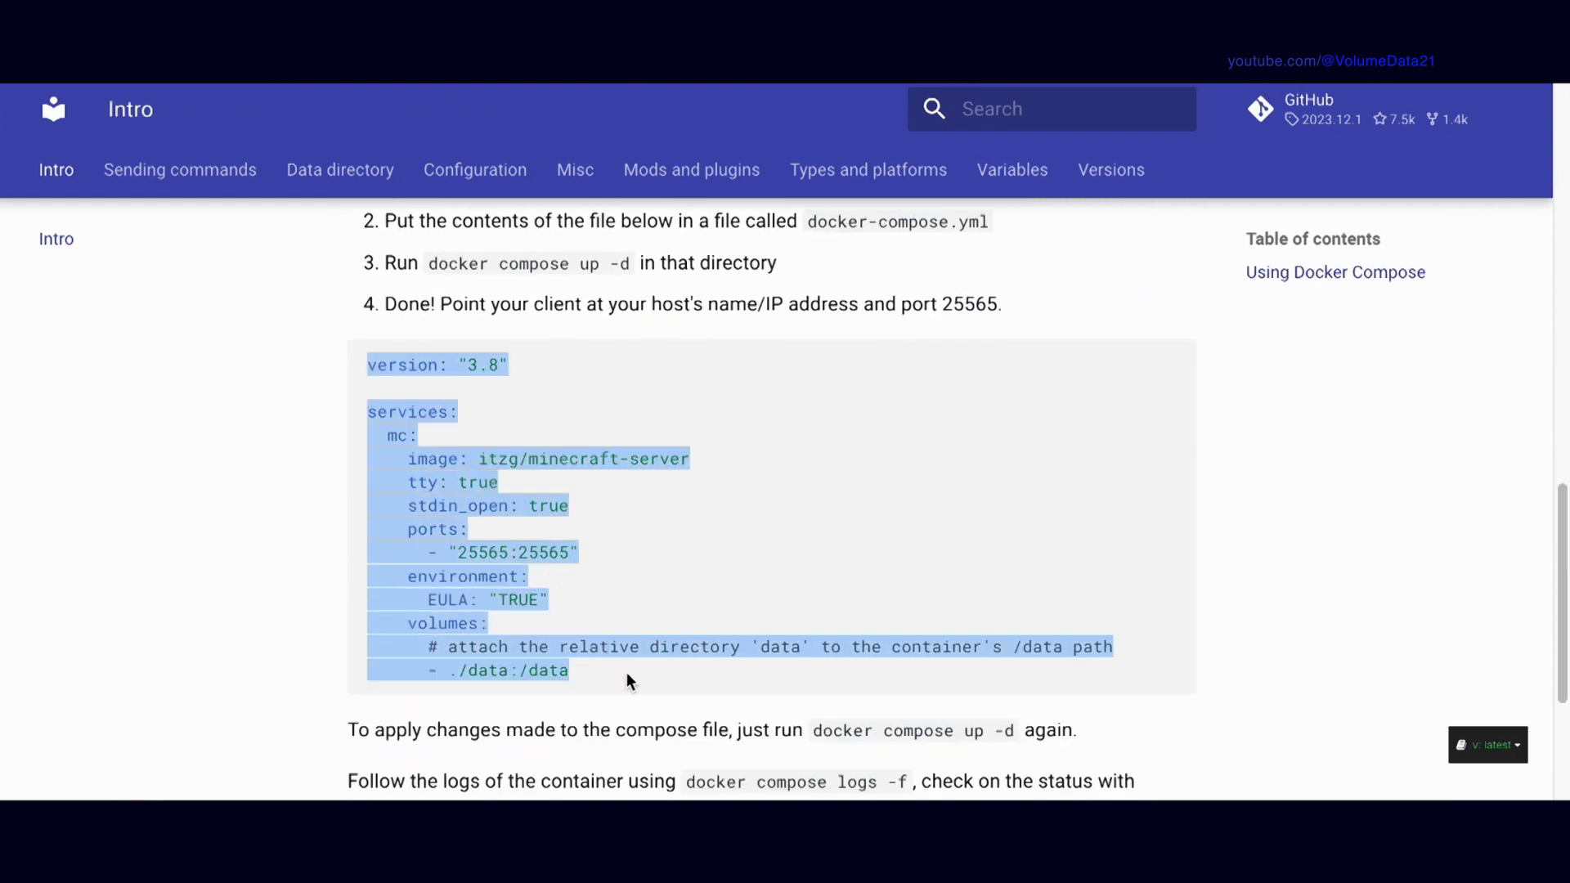
right_click(555, 470)
left_click(576, 486)
left_click(702, 309)
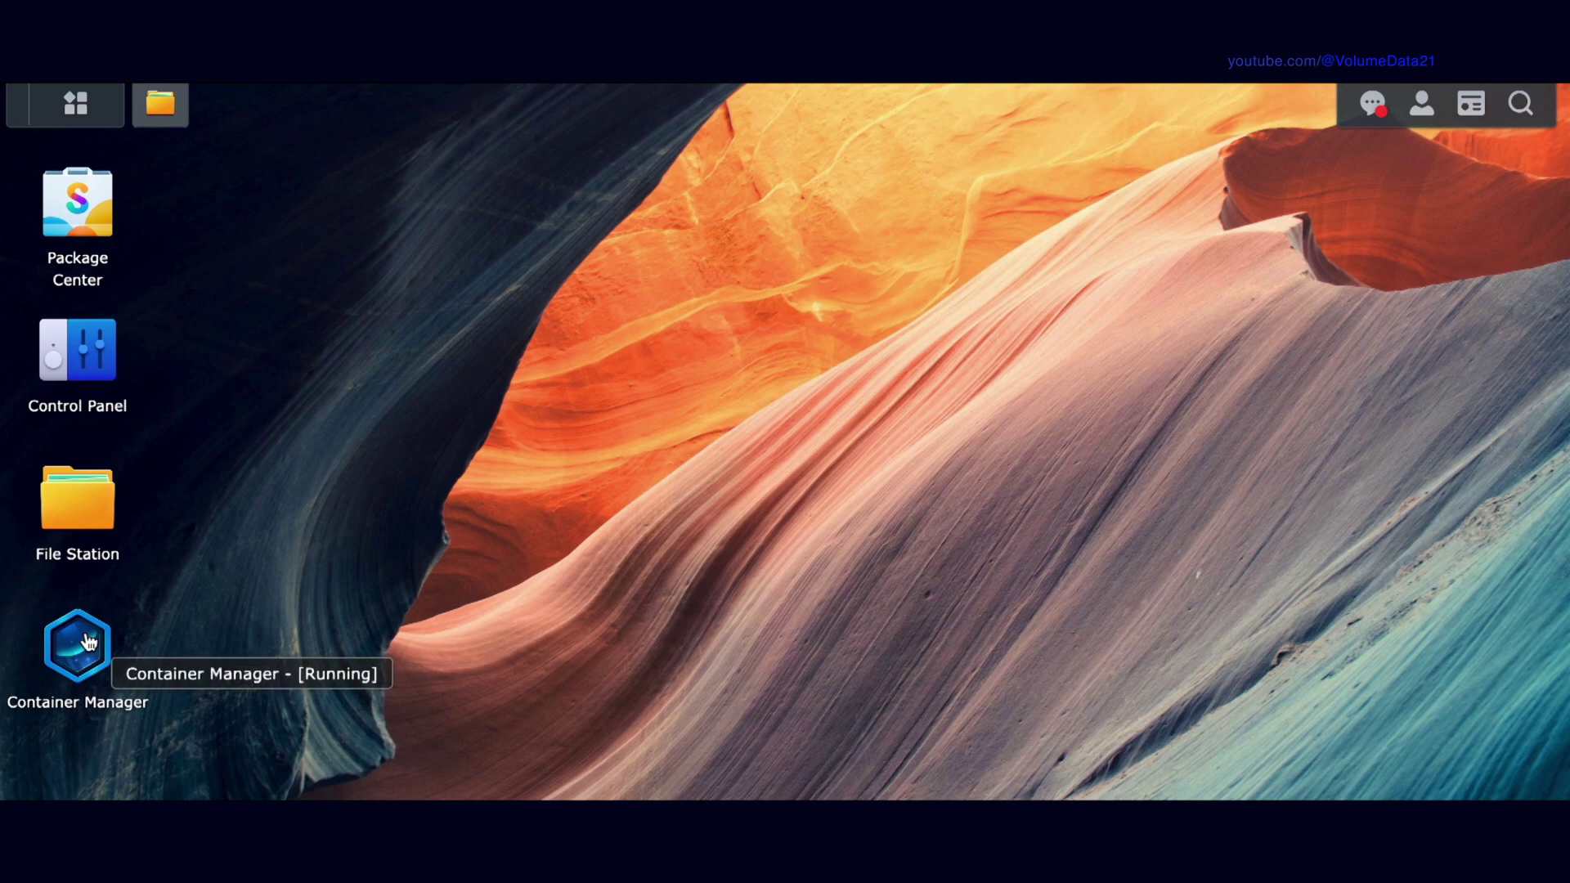
Switch to Synology DSM, search Package Center for Container Manager and open the package's details
left_click(77, 211)
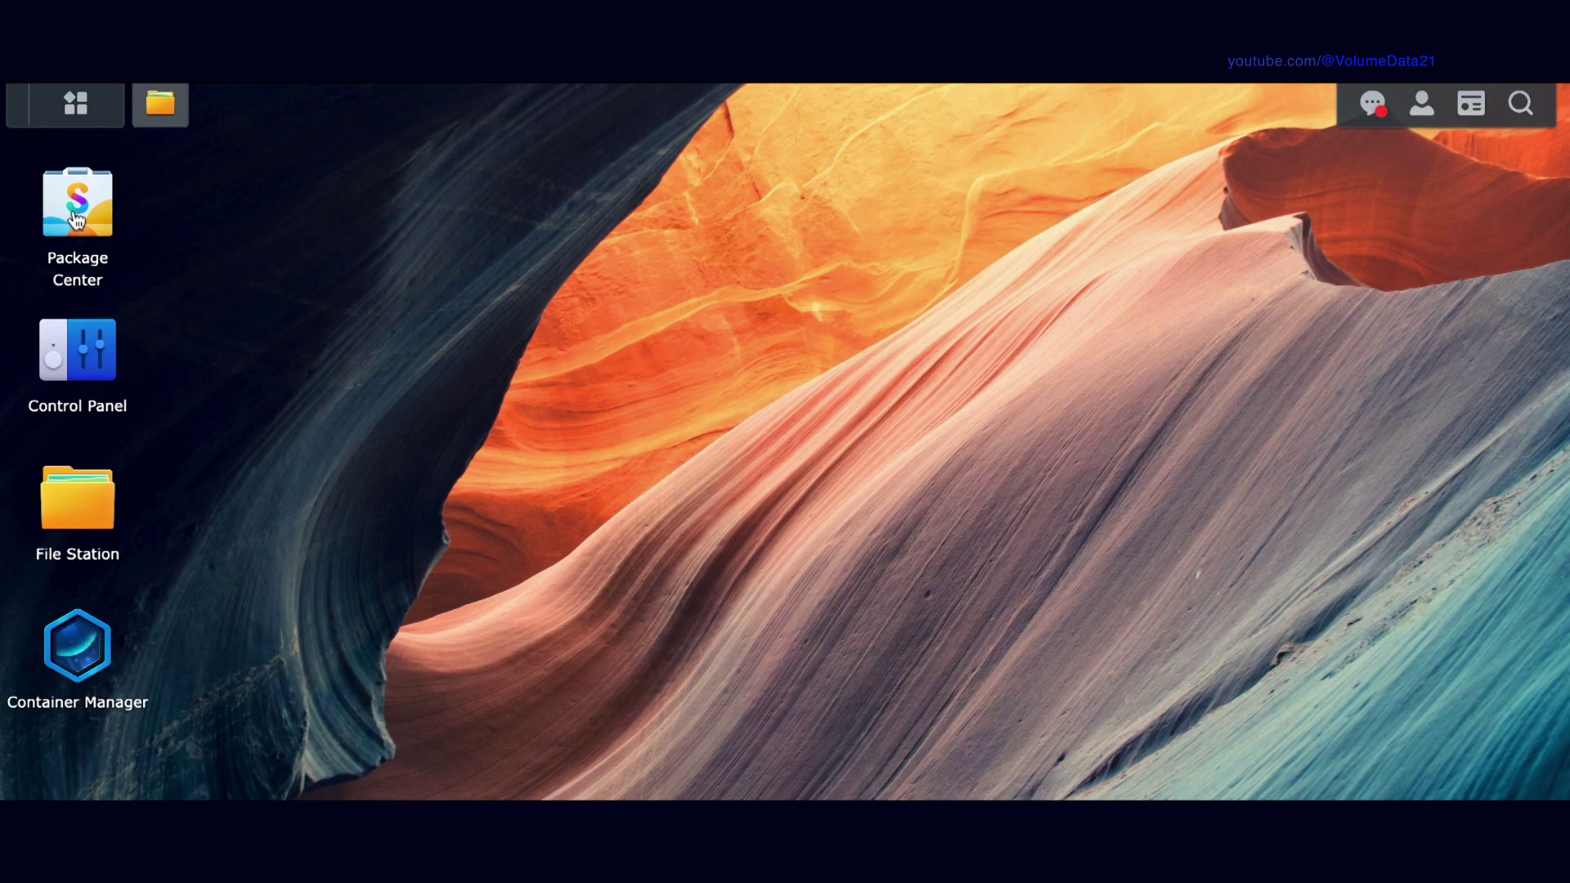
left_click(591, 180)
type("container mfnager")
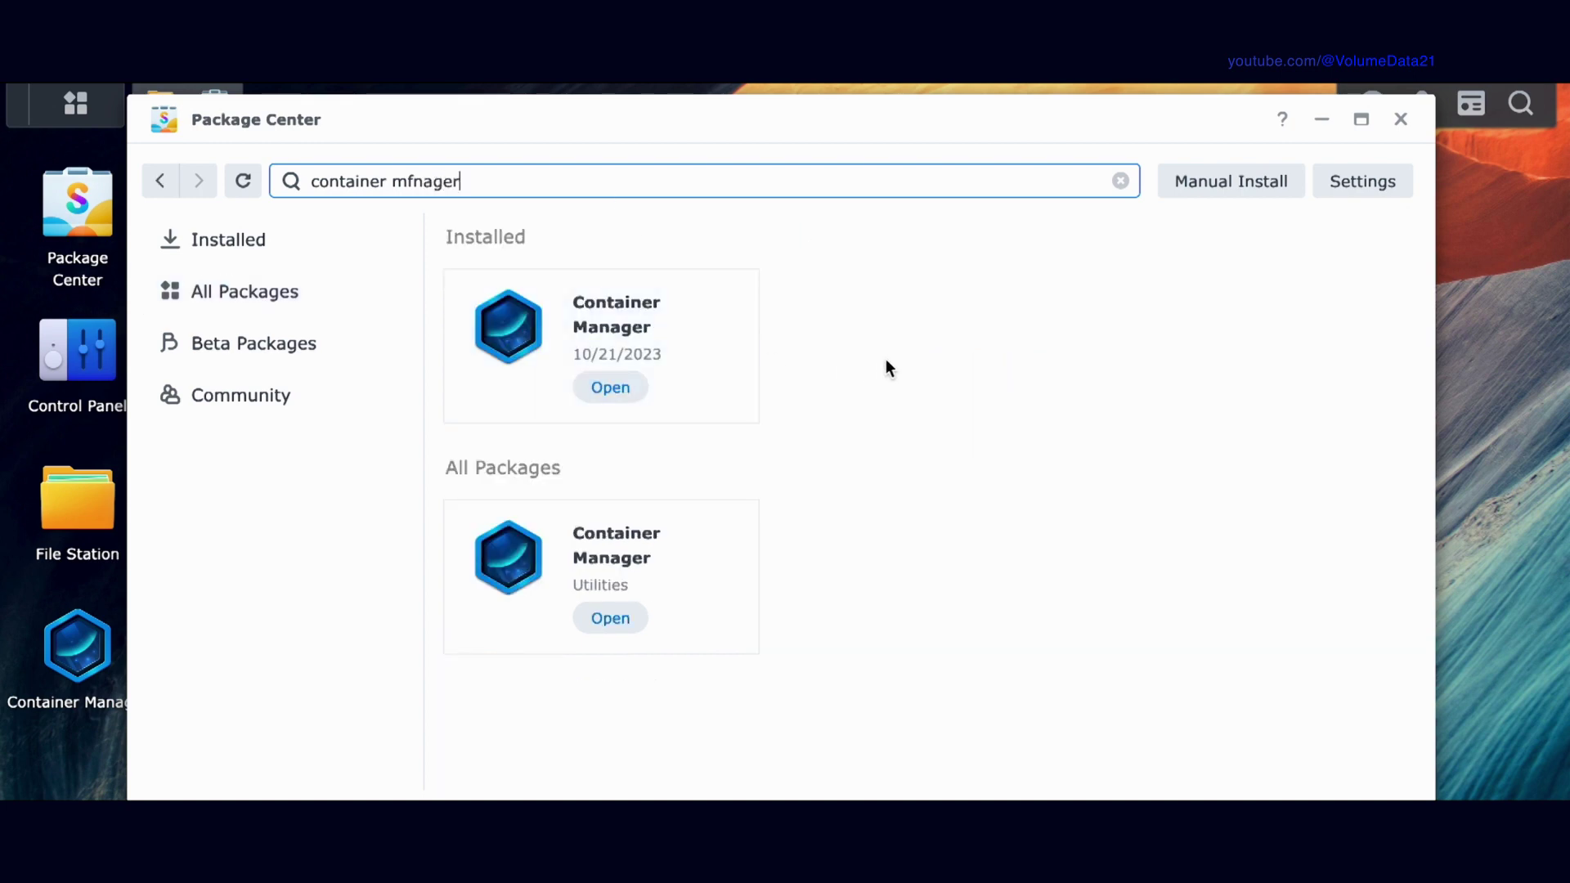
left_click(680, 309)
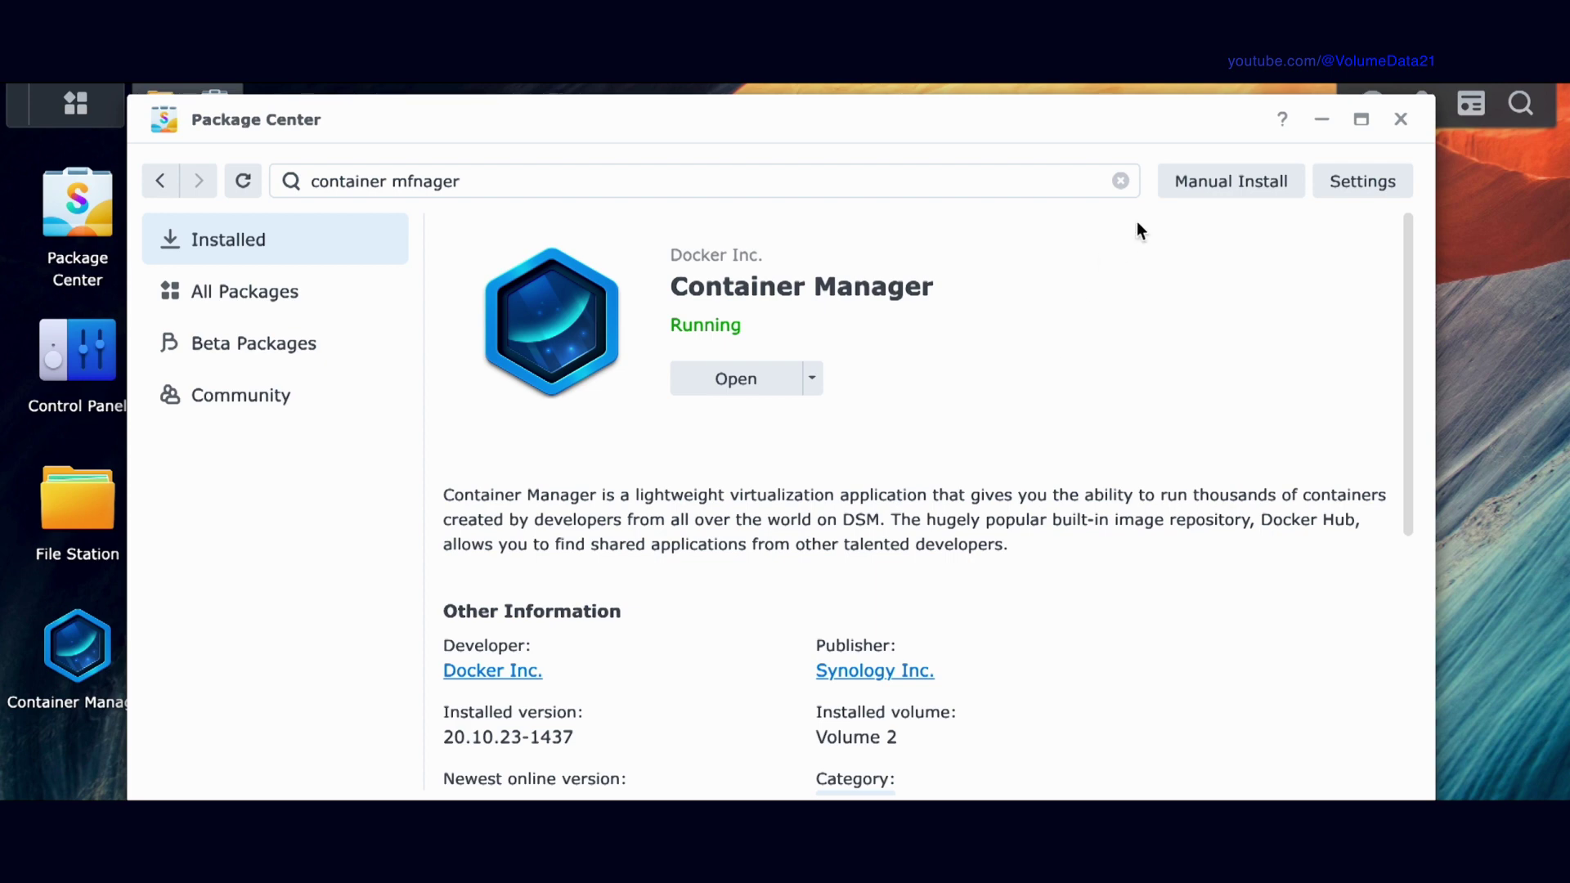
View the manual package upload dialog, dismiss it without choosing a file and close Package Center
left_click(1226, 183)
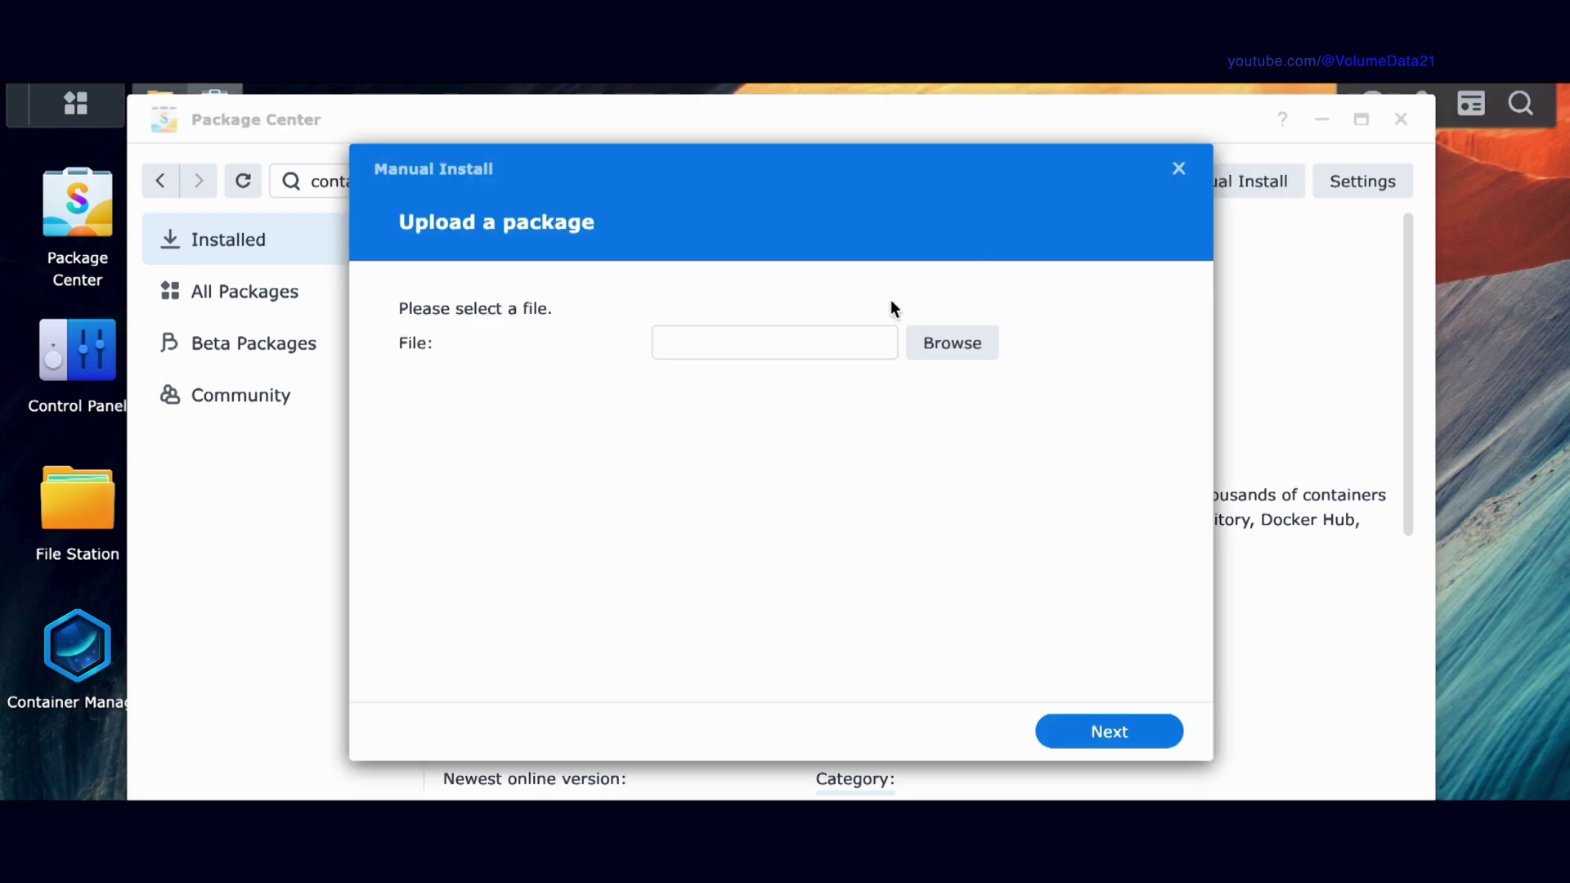
left_click(1178, 171)
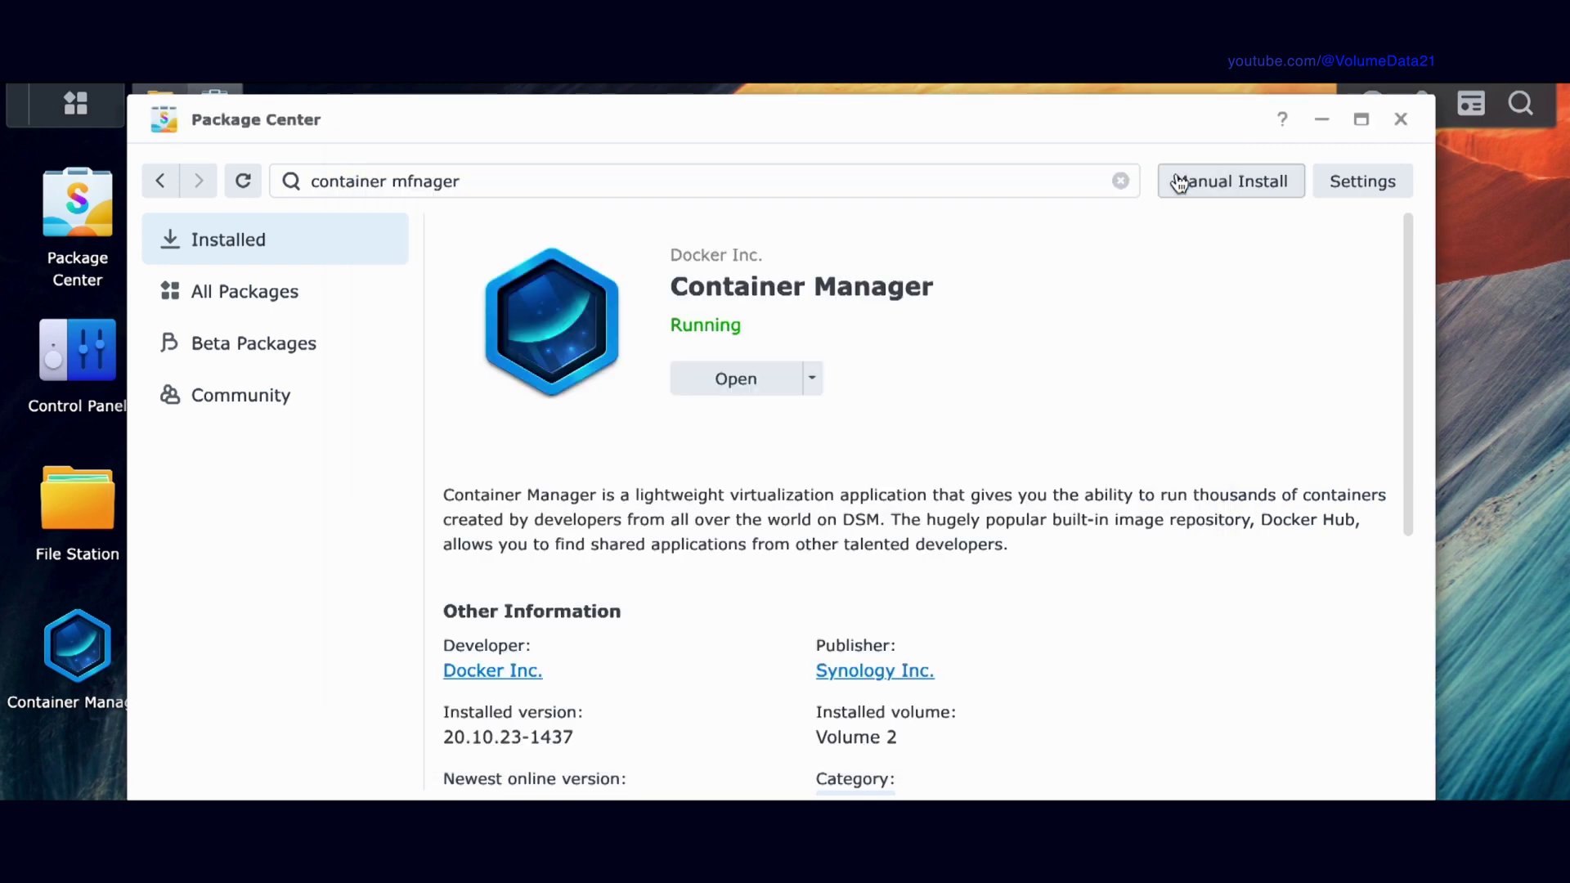
left_click(1409, 127)
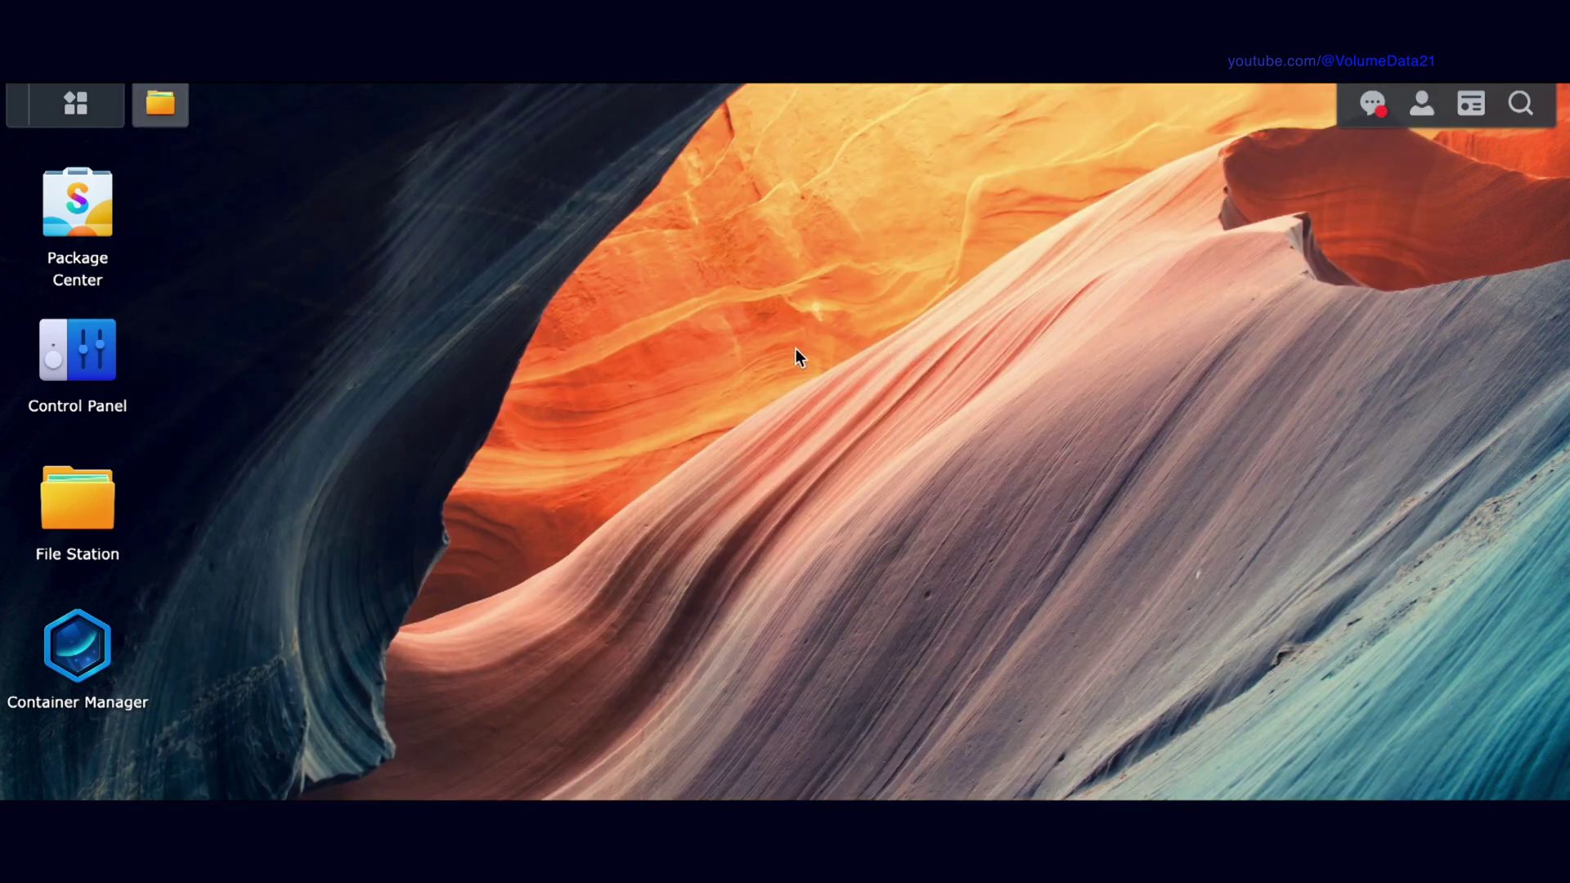
Open Container Manager and search its image registry for "minecraft"
left_click(95, 652)
left_click_drag(614, 98, 792, 140)
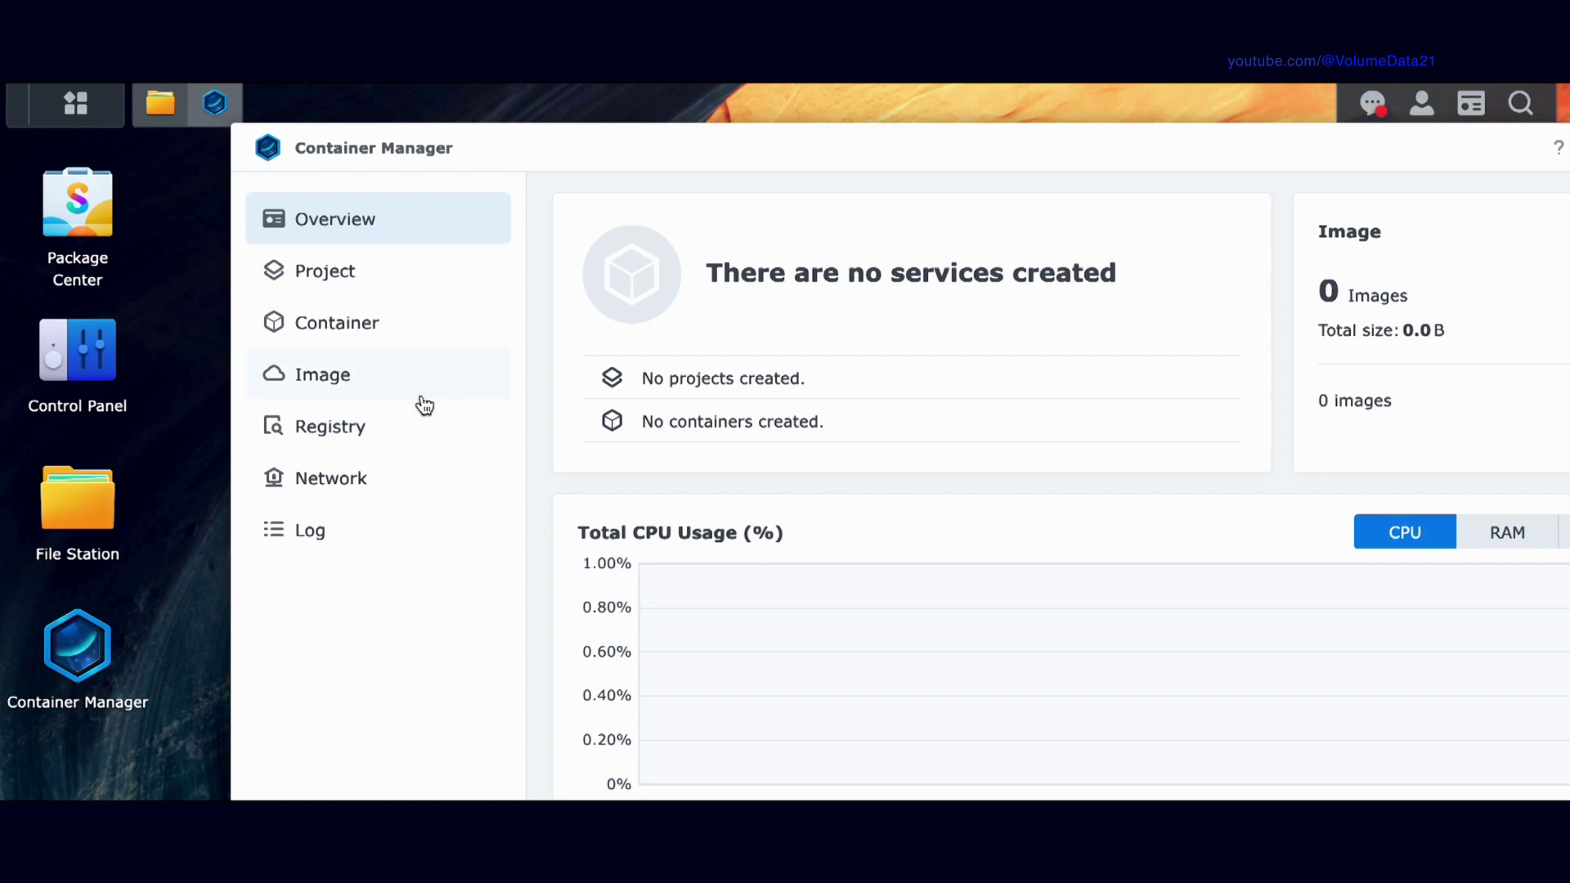
left_click(396, 431)
left_click(1499, 211)
type("minecraft")
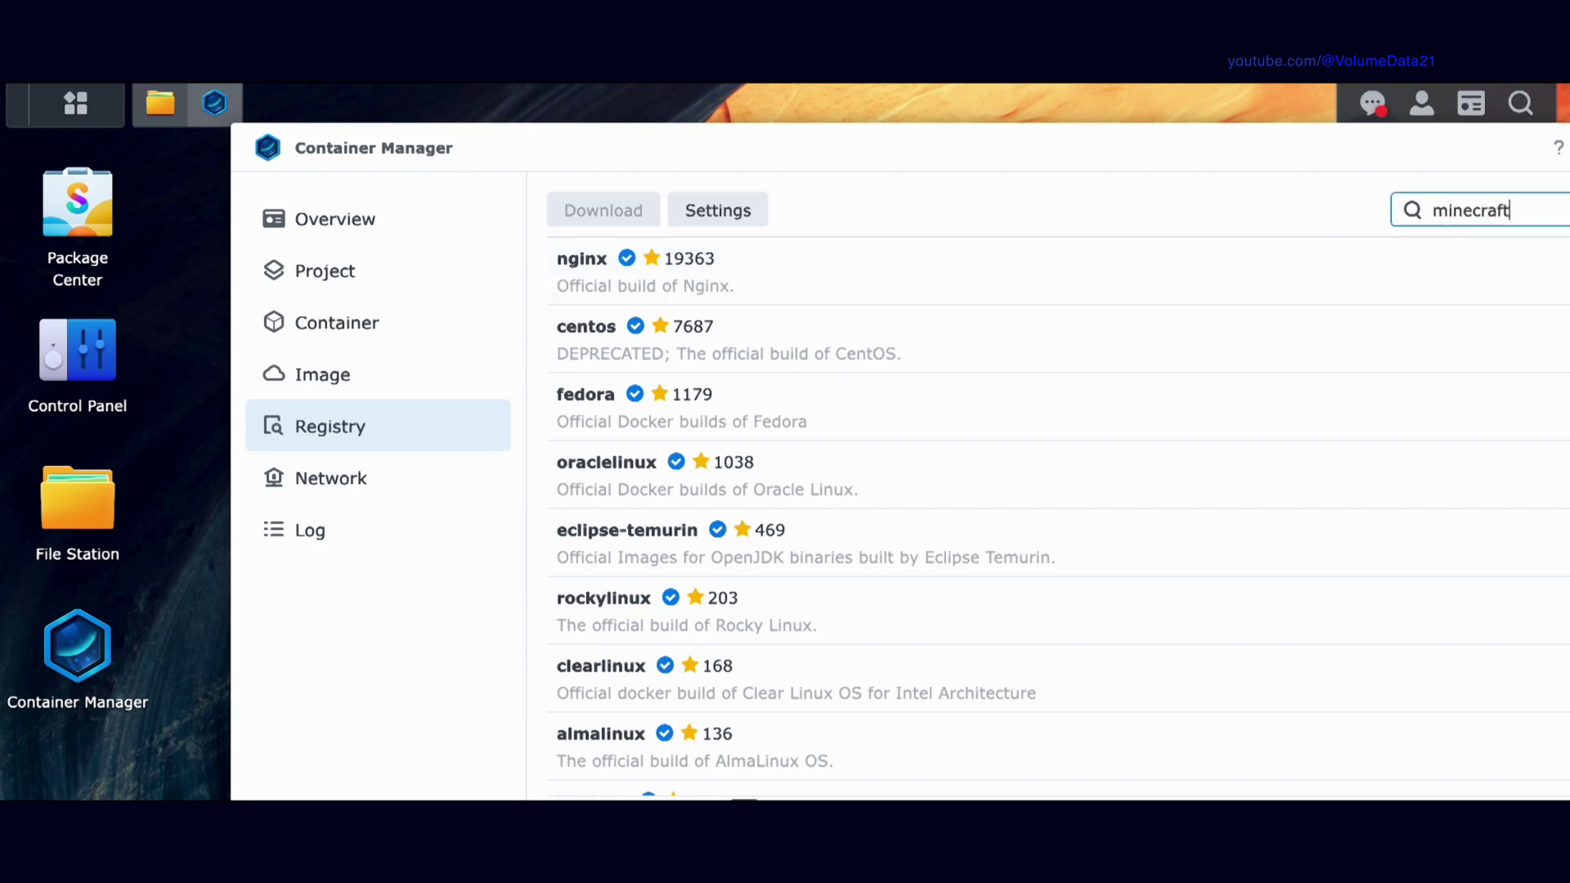
key("Return")
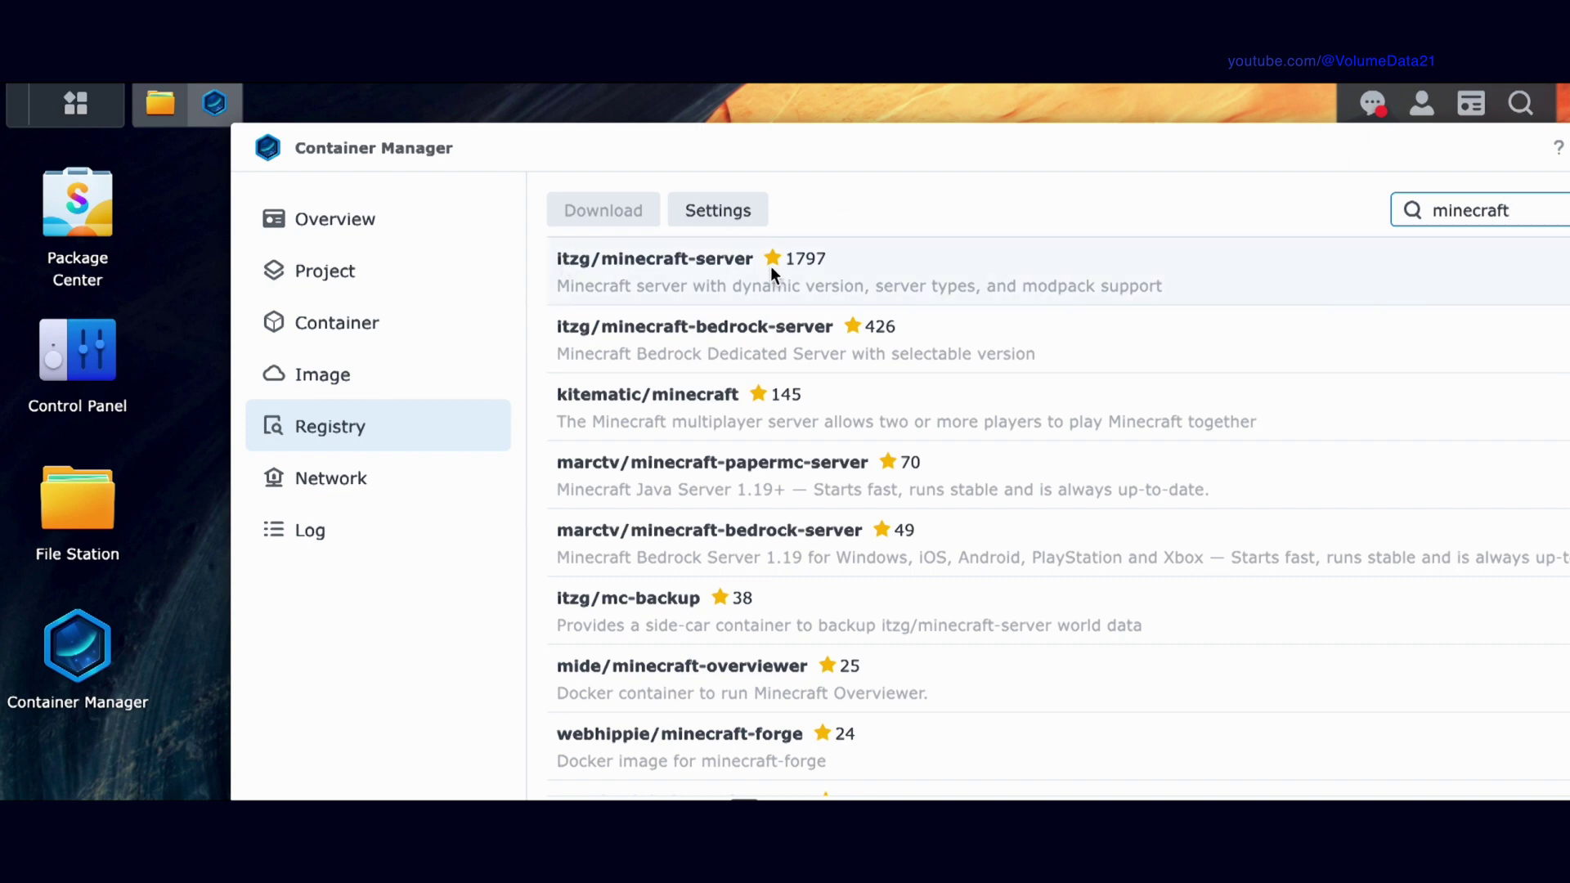
Download the itzg/minecraft-server image with the latest tag
right_click(1085, 263)
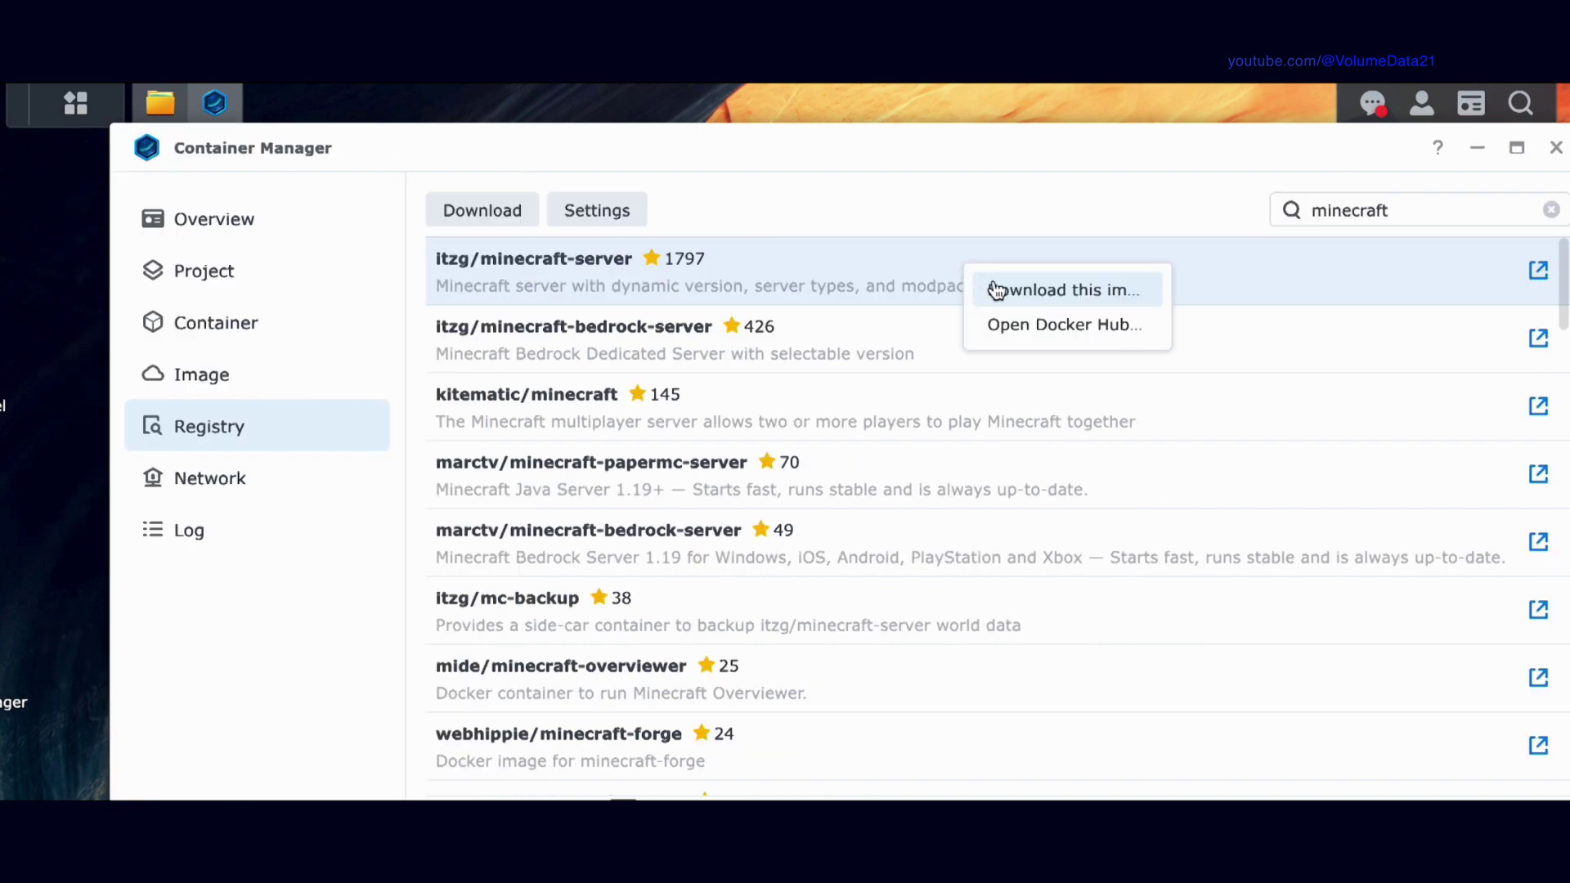
left_click(1118, 290)
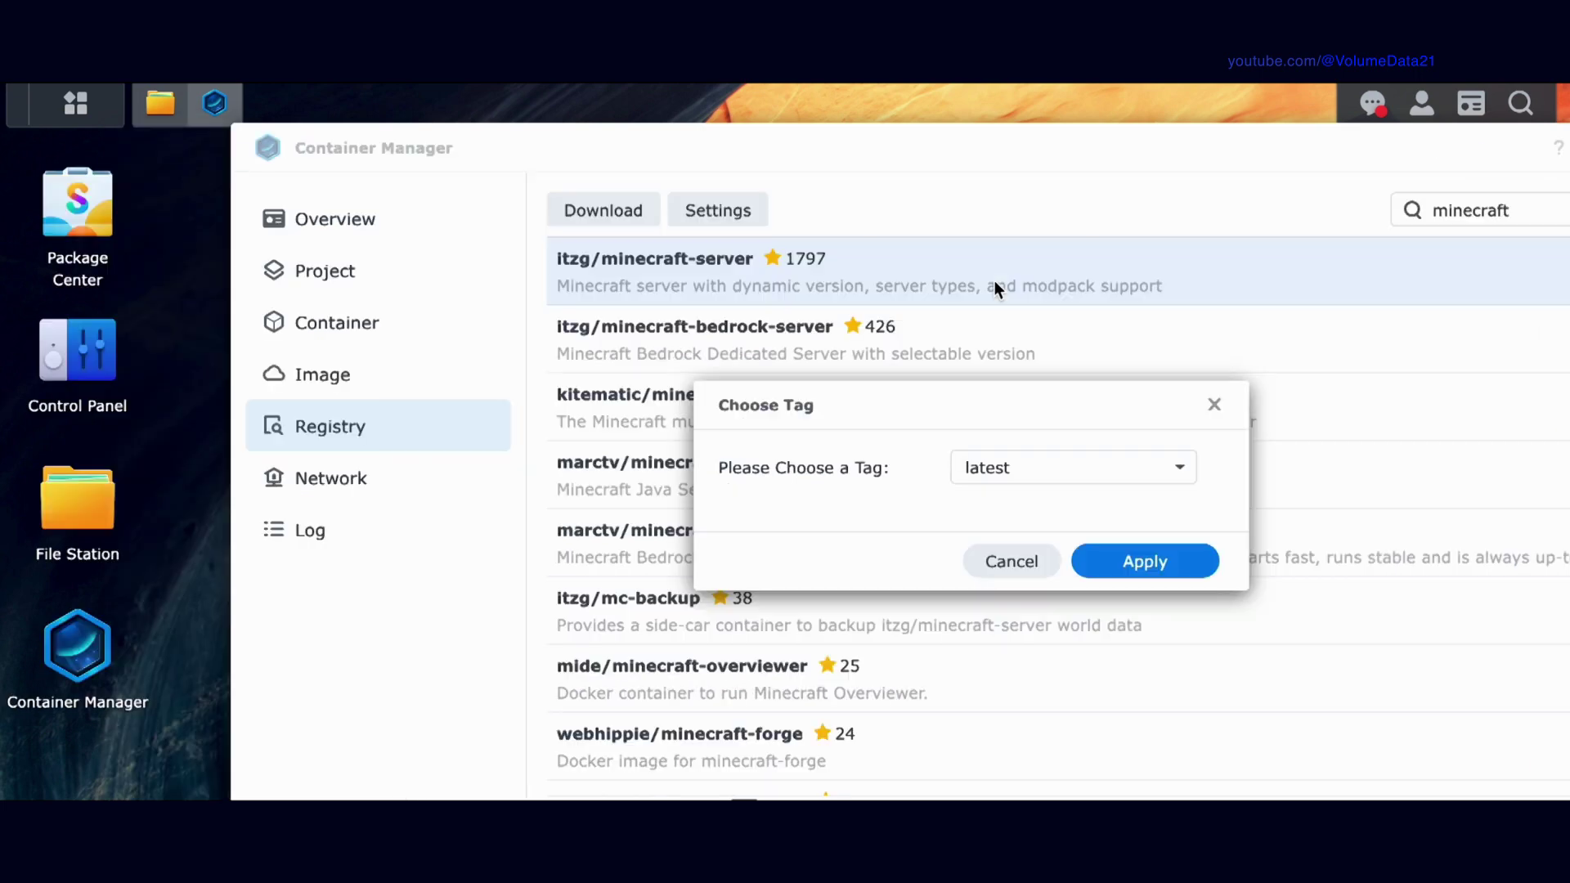
left_click(1177, 561)
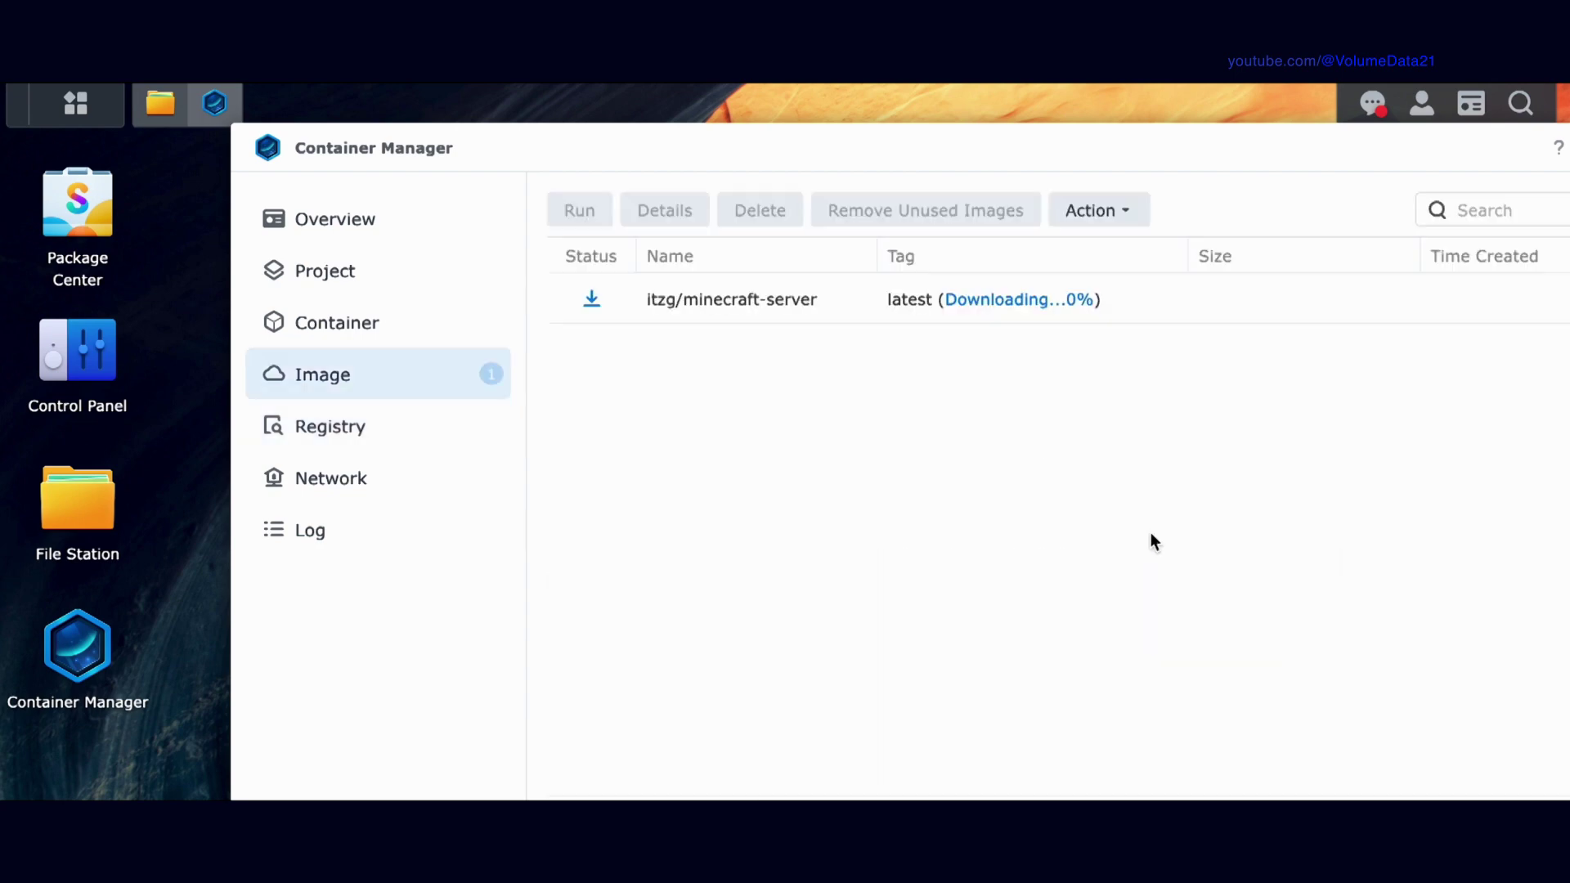
Search the registry for "minecraft" again and select the itzg/minecraft-bedrock-server image
left_click(435, 439)
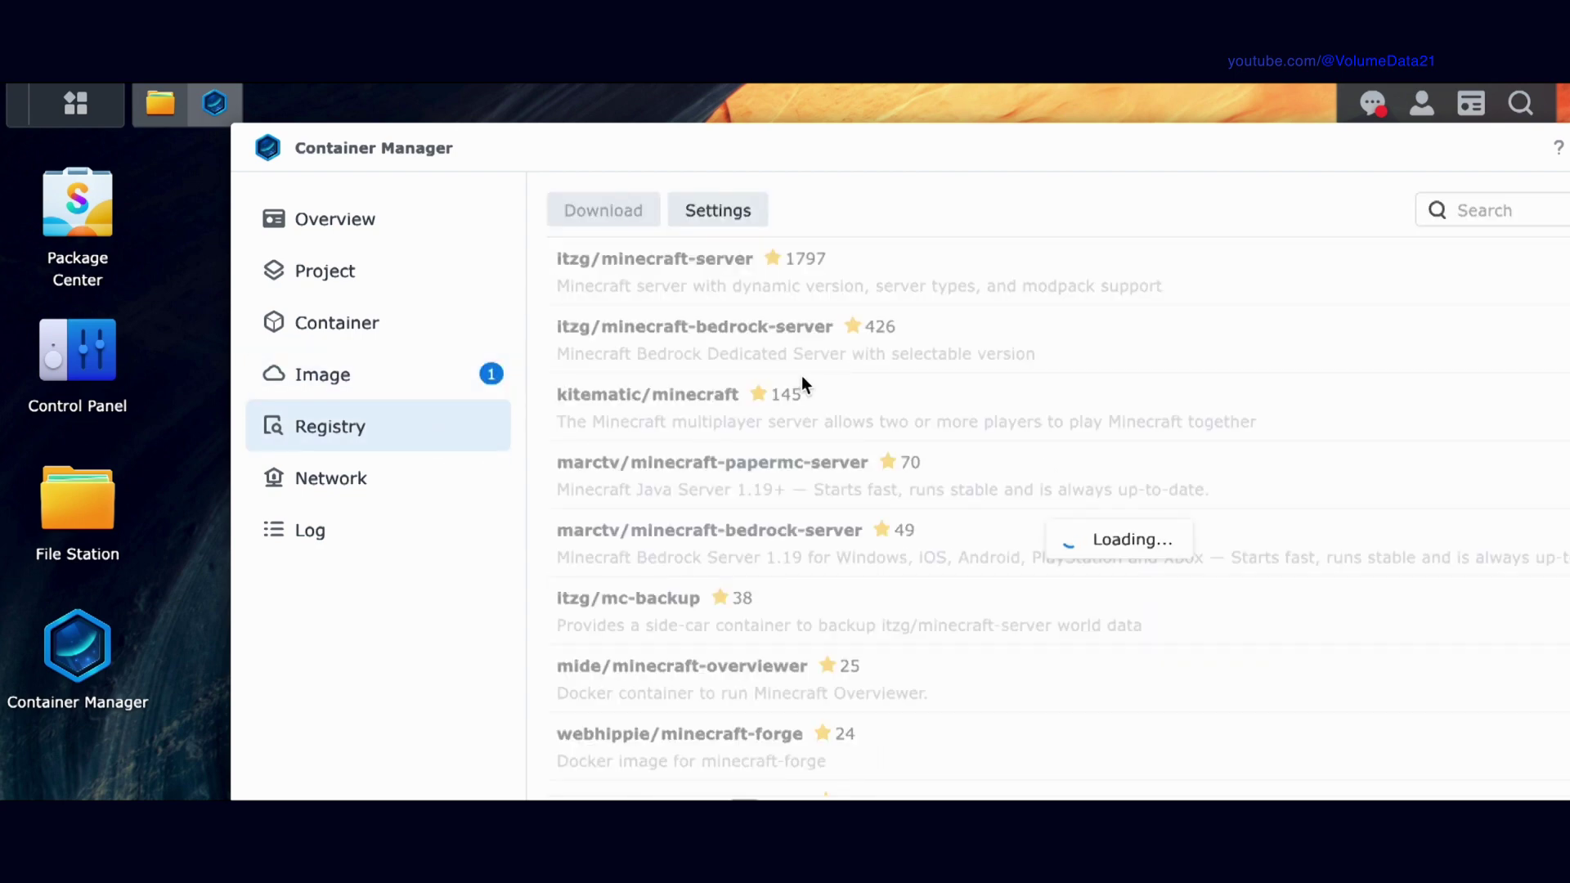
left_click(1479, 209)
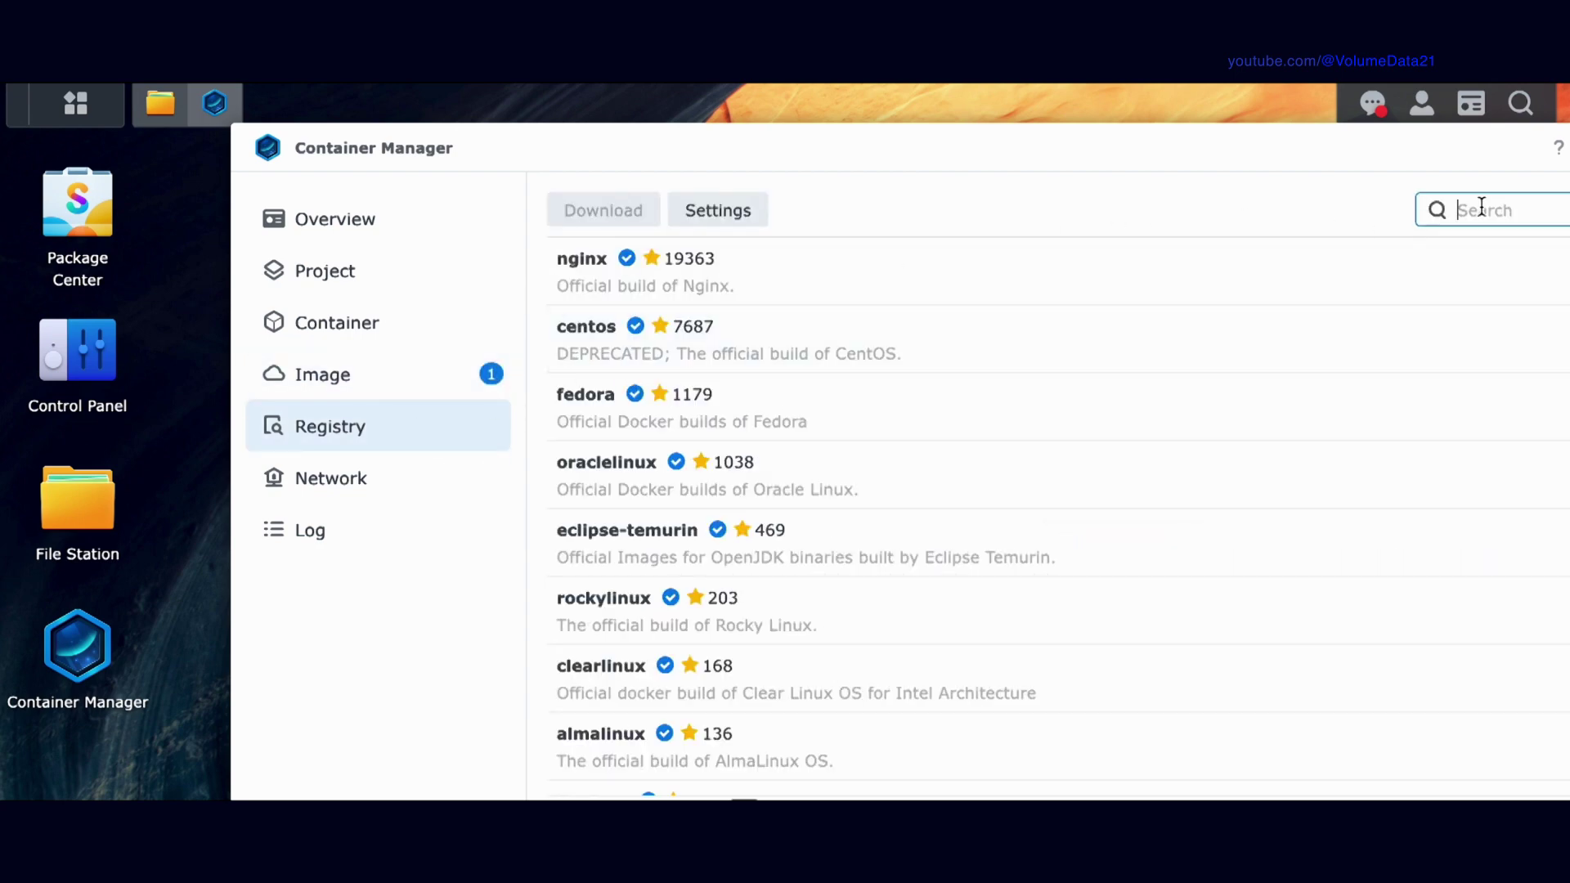
type("minecraft")
key("Return")
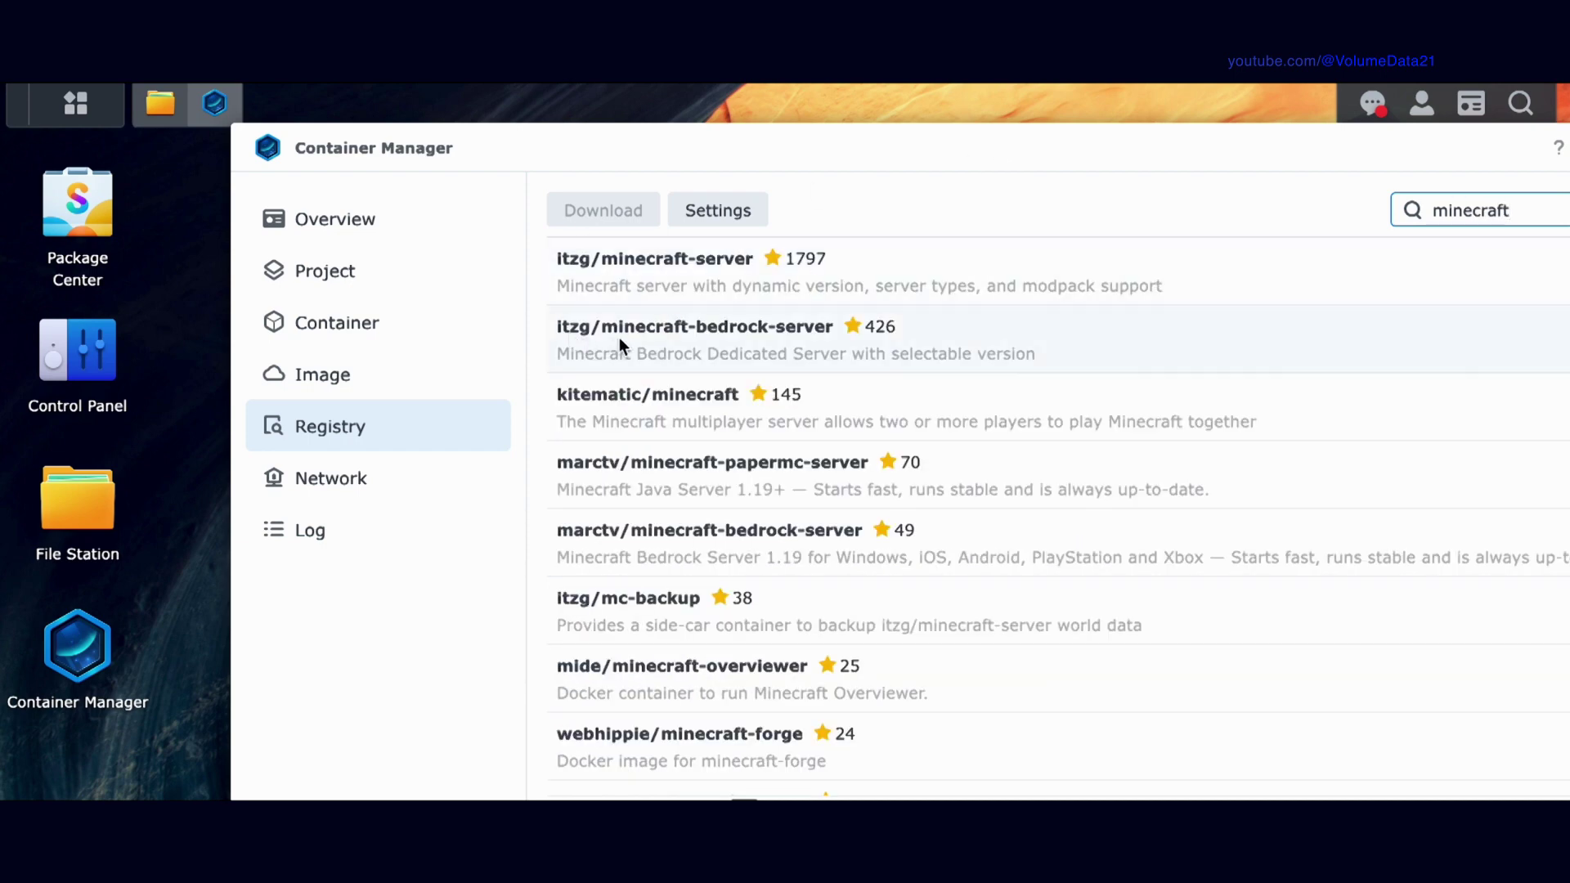
left_click(791, 341)
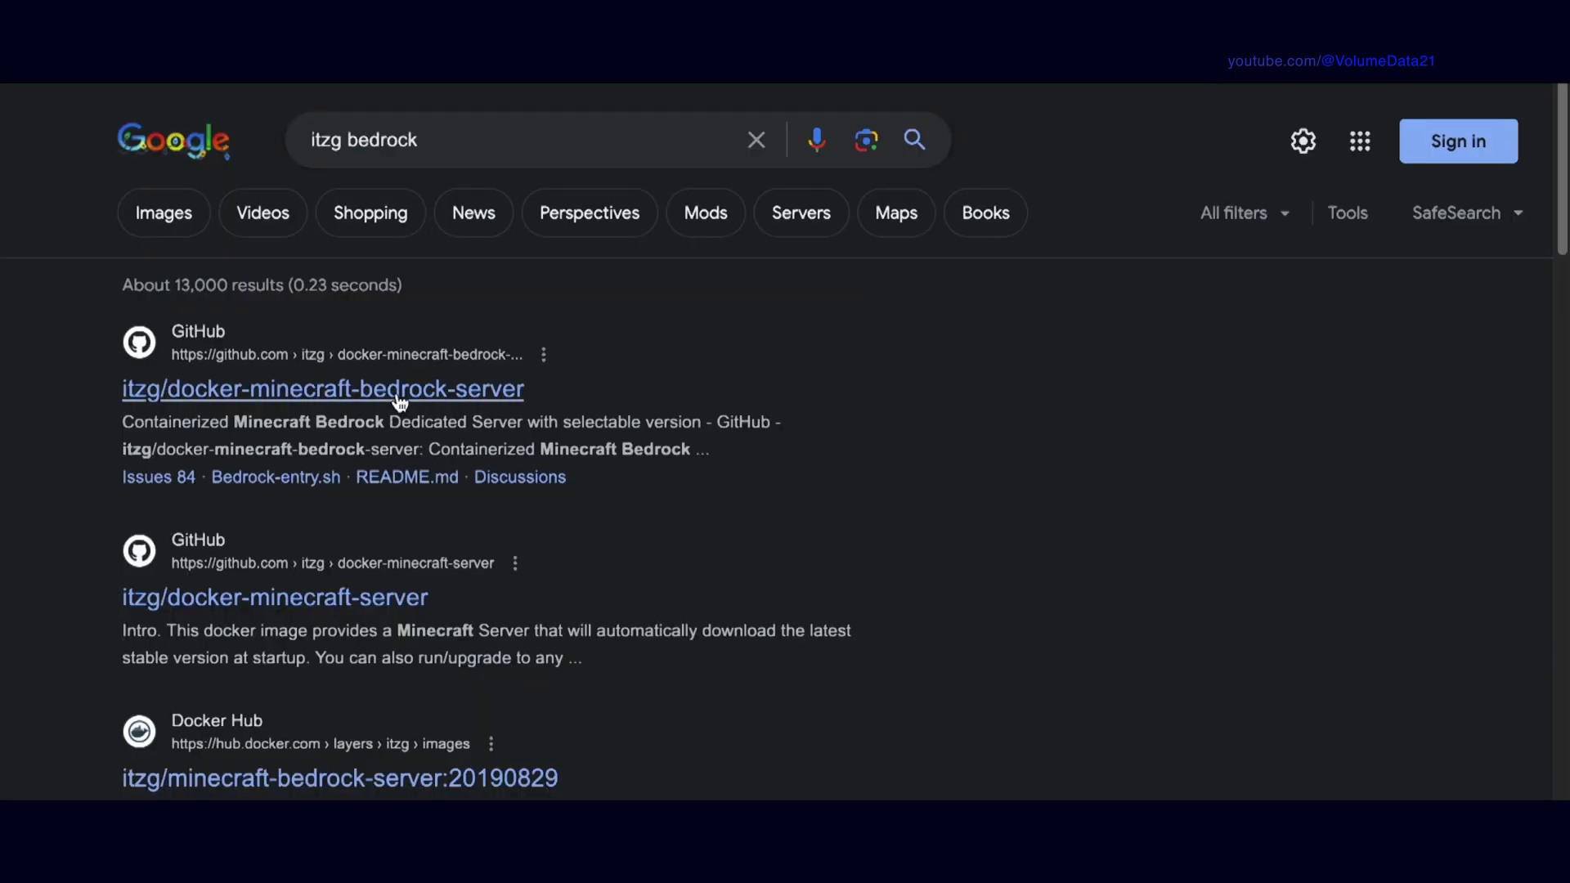
Open the examples docker-compose.yml in the itzg/docker-minecraft-bedrock-server GitHub repository and select its full contents
left_click(399, 401)
scroll(309, 588, "down", 1)
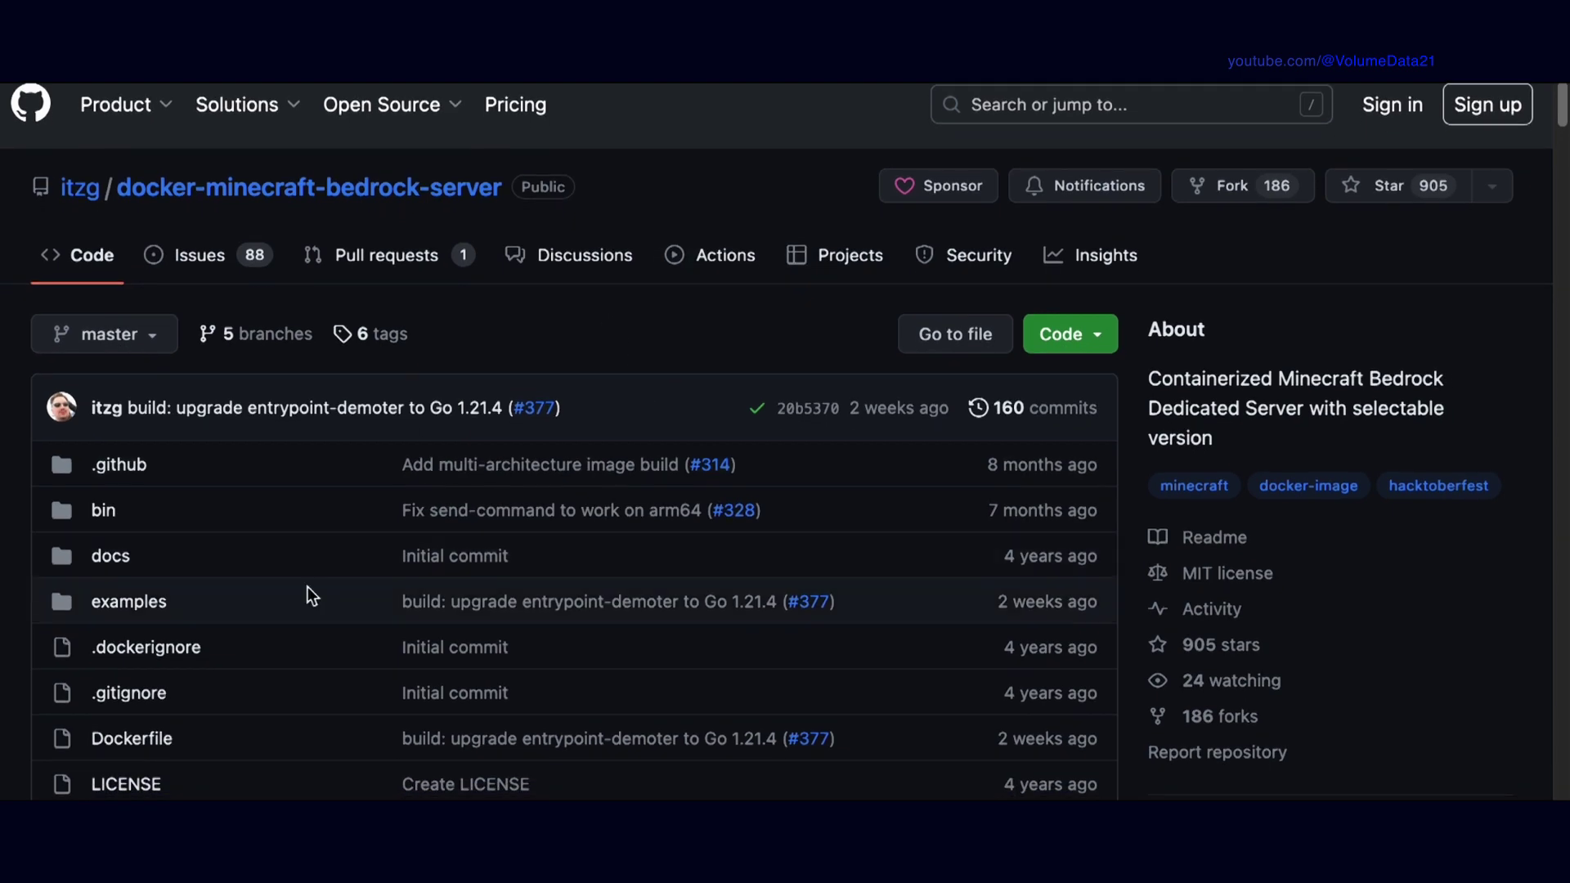
left_click(123, 603)
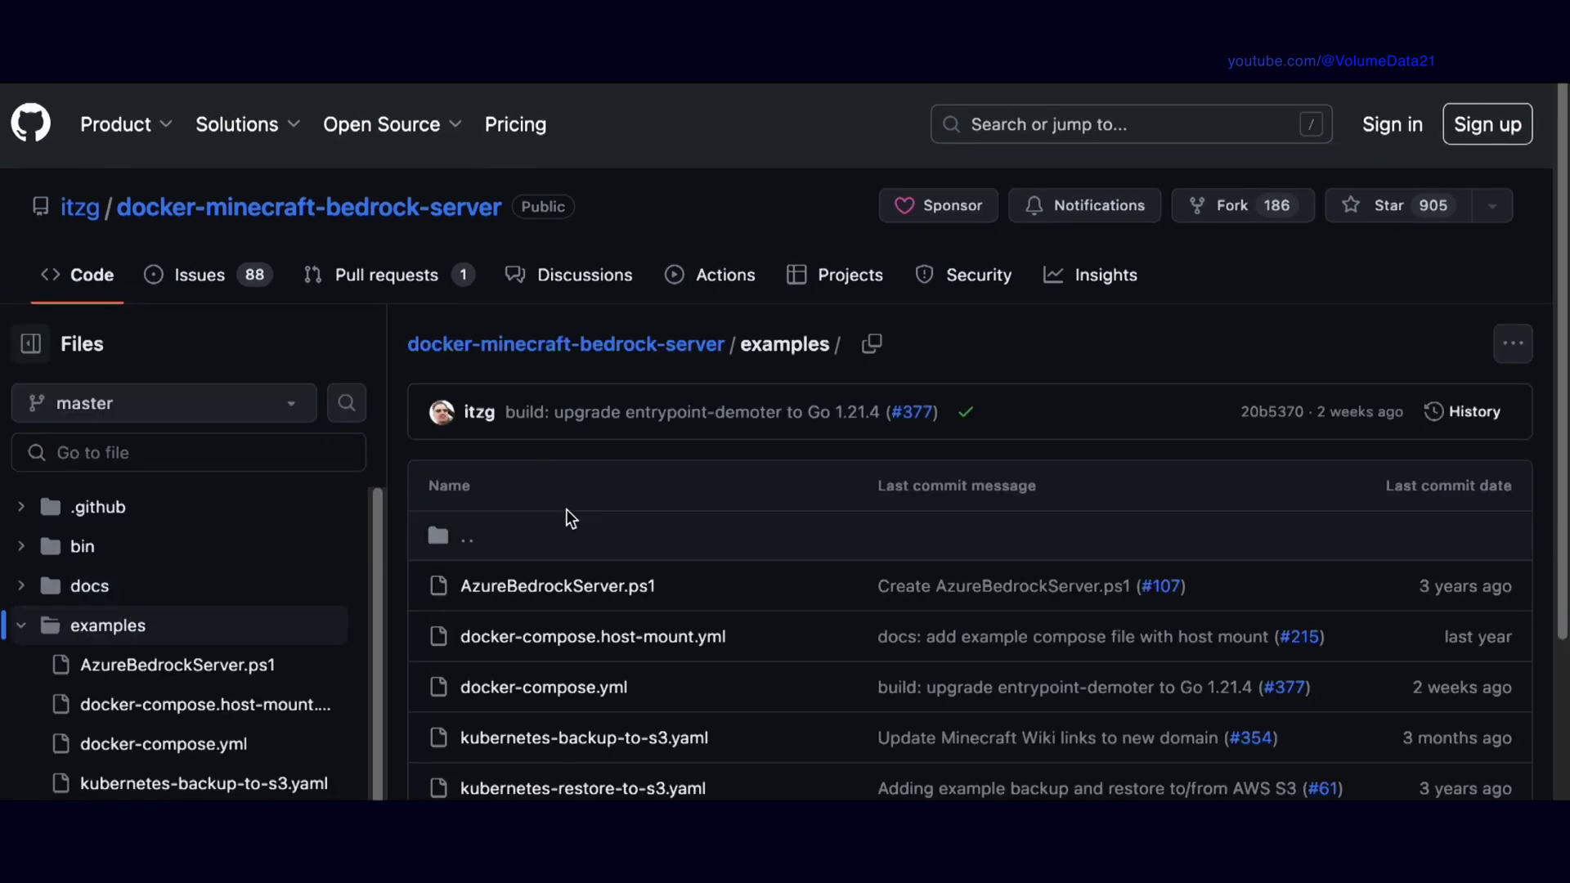
scroll(537, 556, "down", 1)
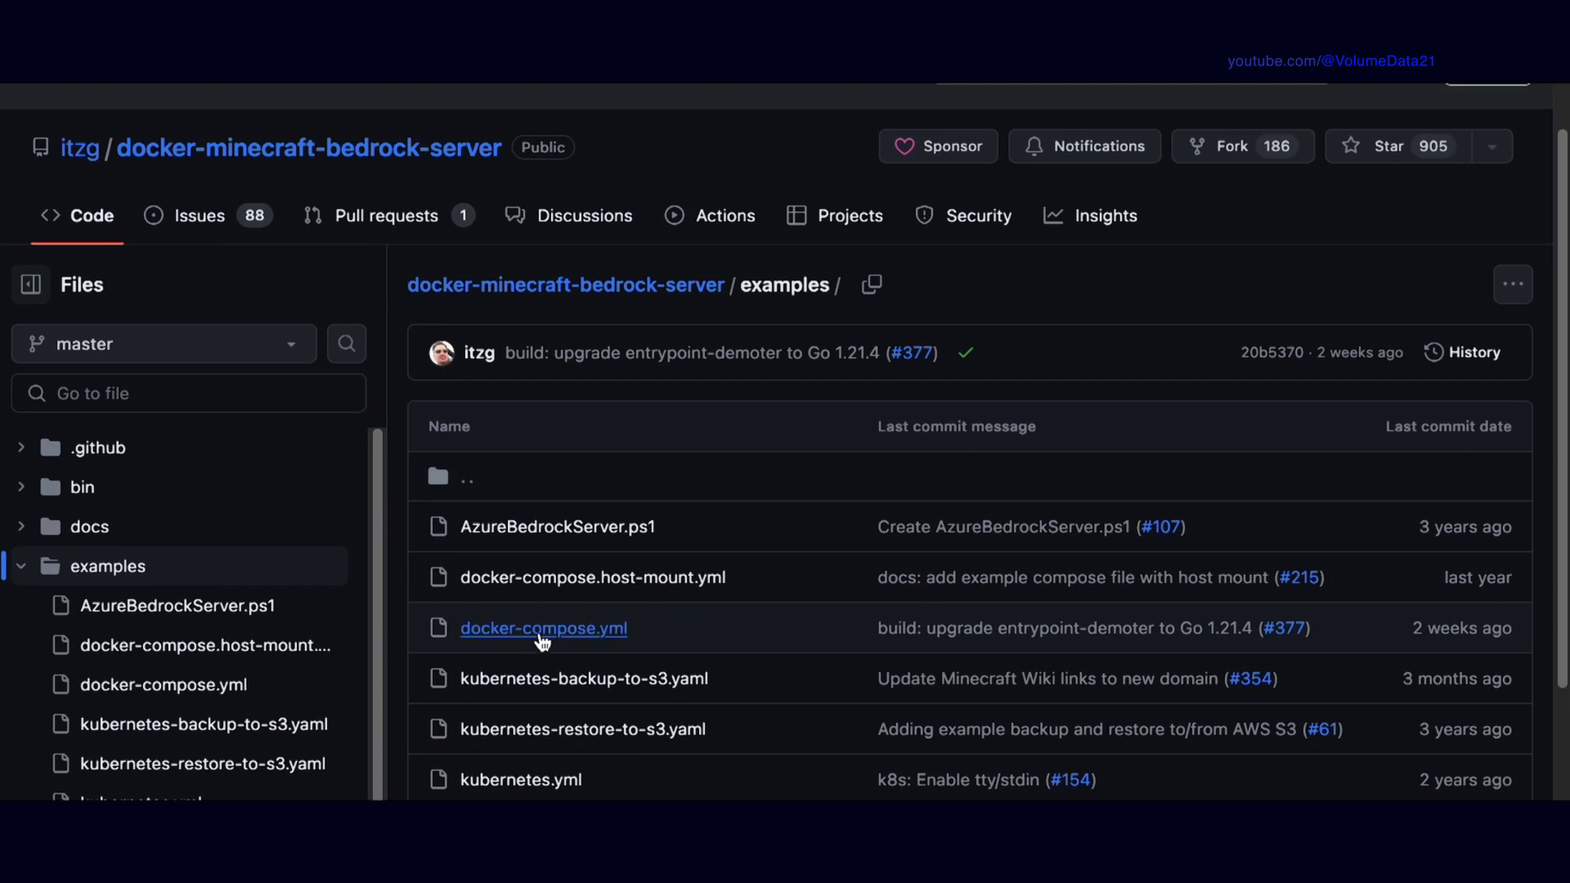
left_click(527, 637)
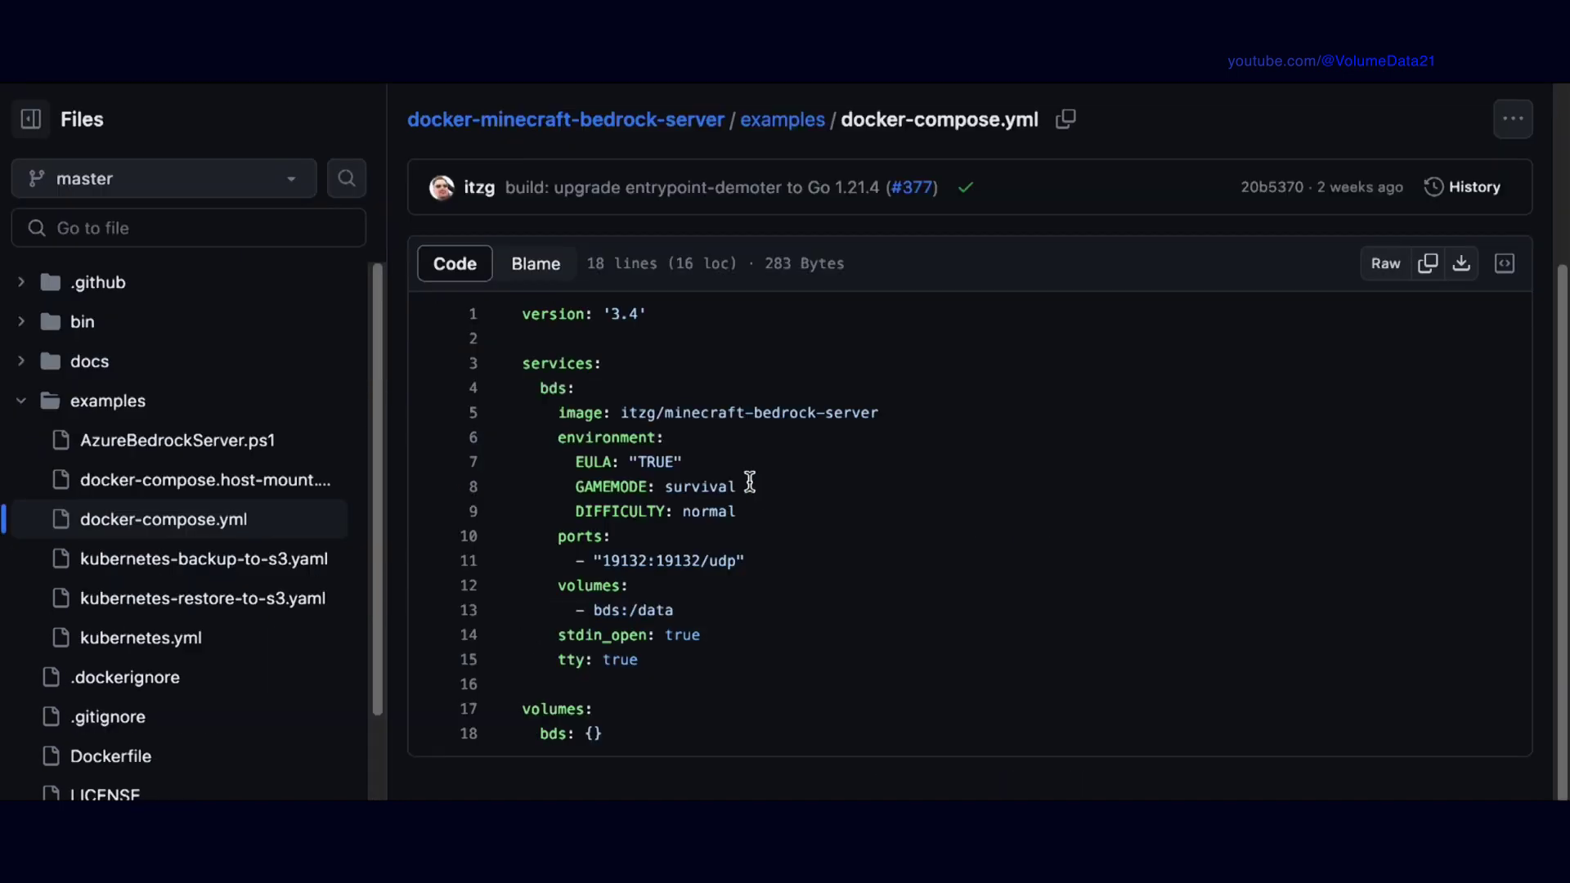
left_click_drag(524, 314, 732, 781)
left_click(766, 664)
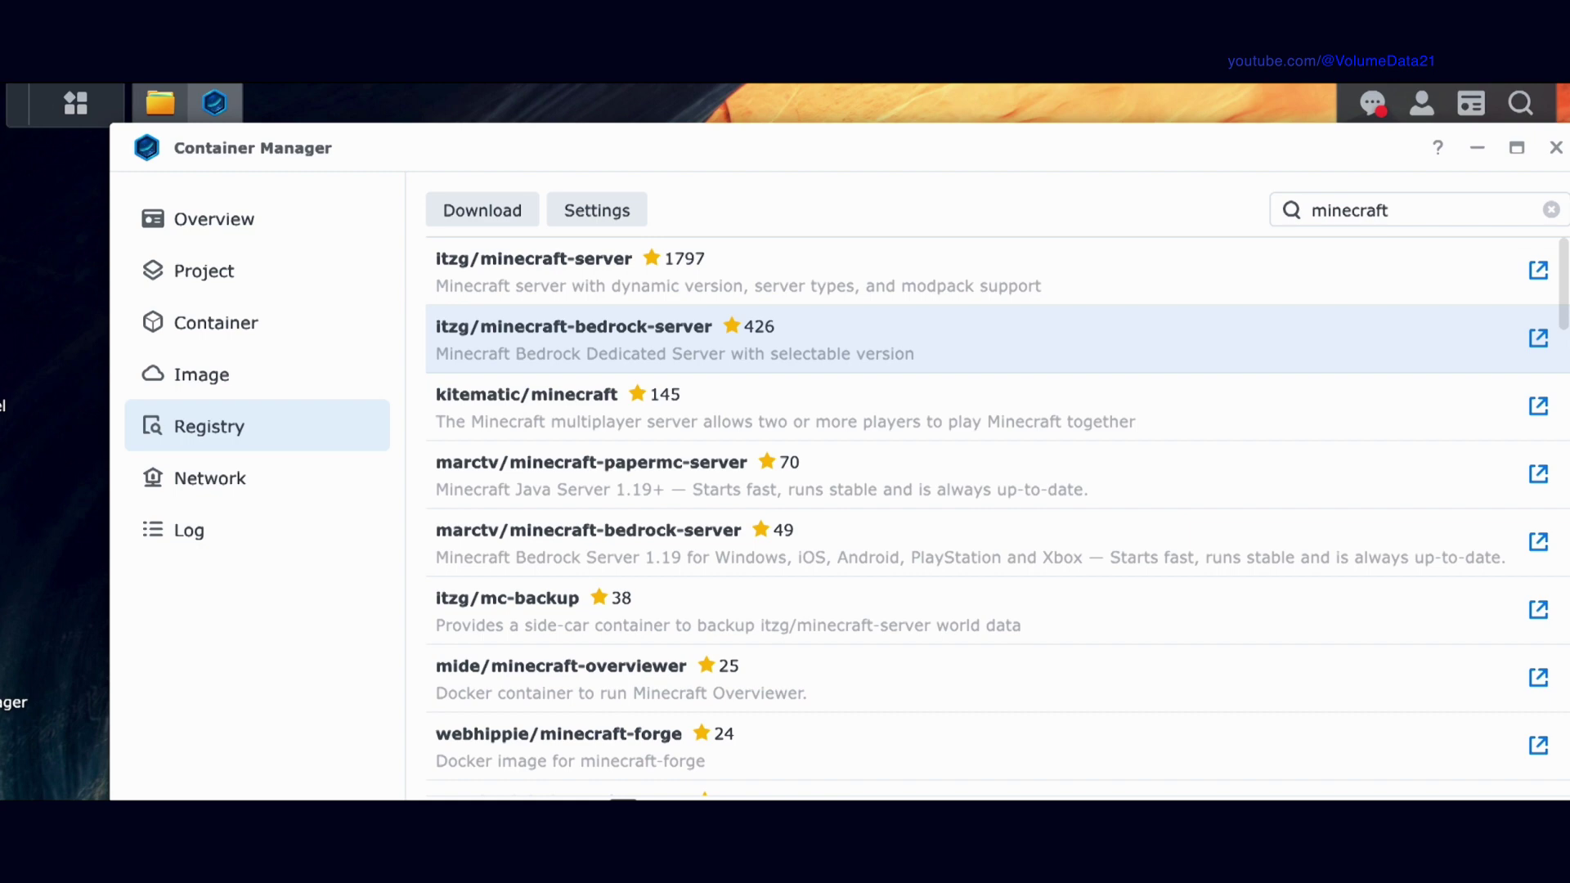
Switch back to Container Manager and start a new project named minecraft-java-cool
left_click(267, 283)
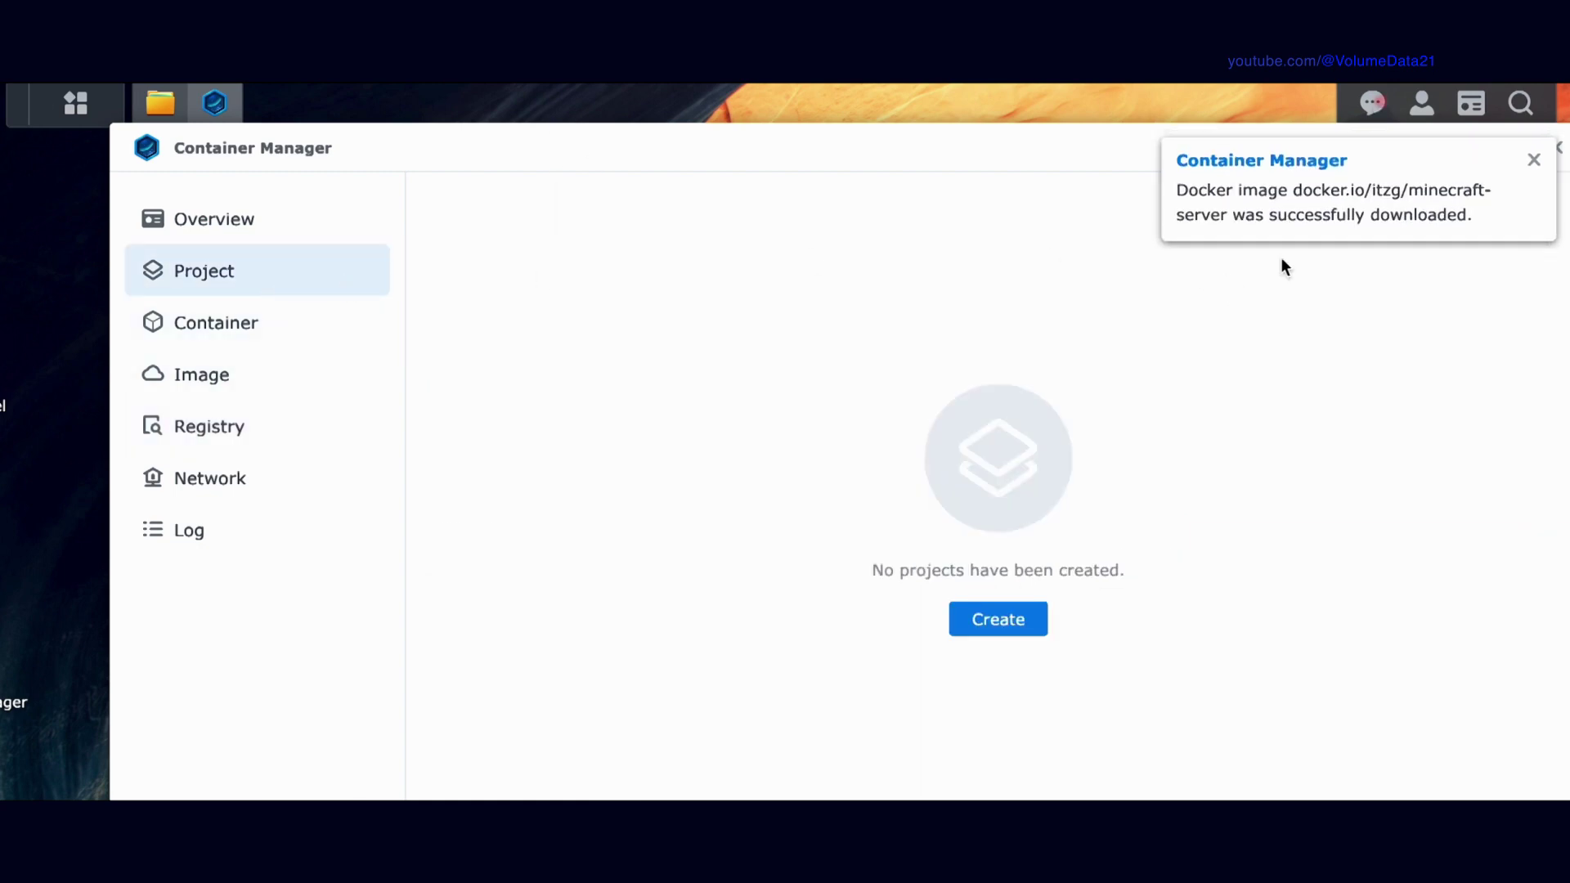
left_click(1534, 159)
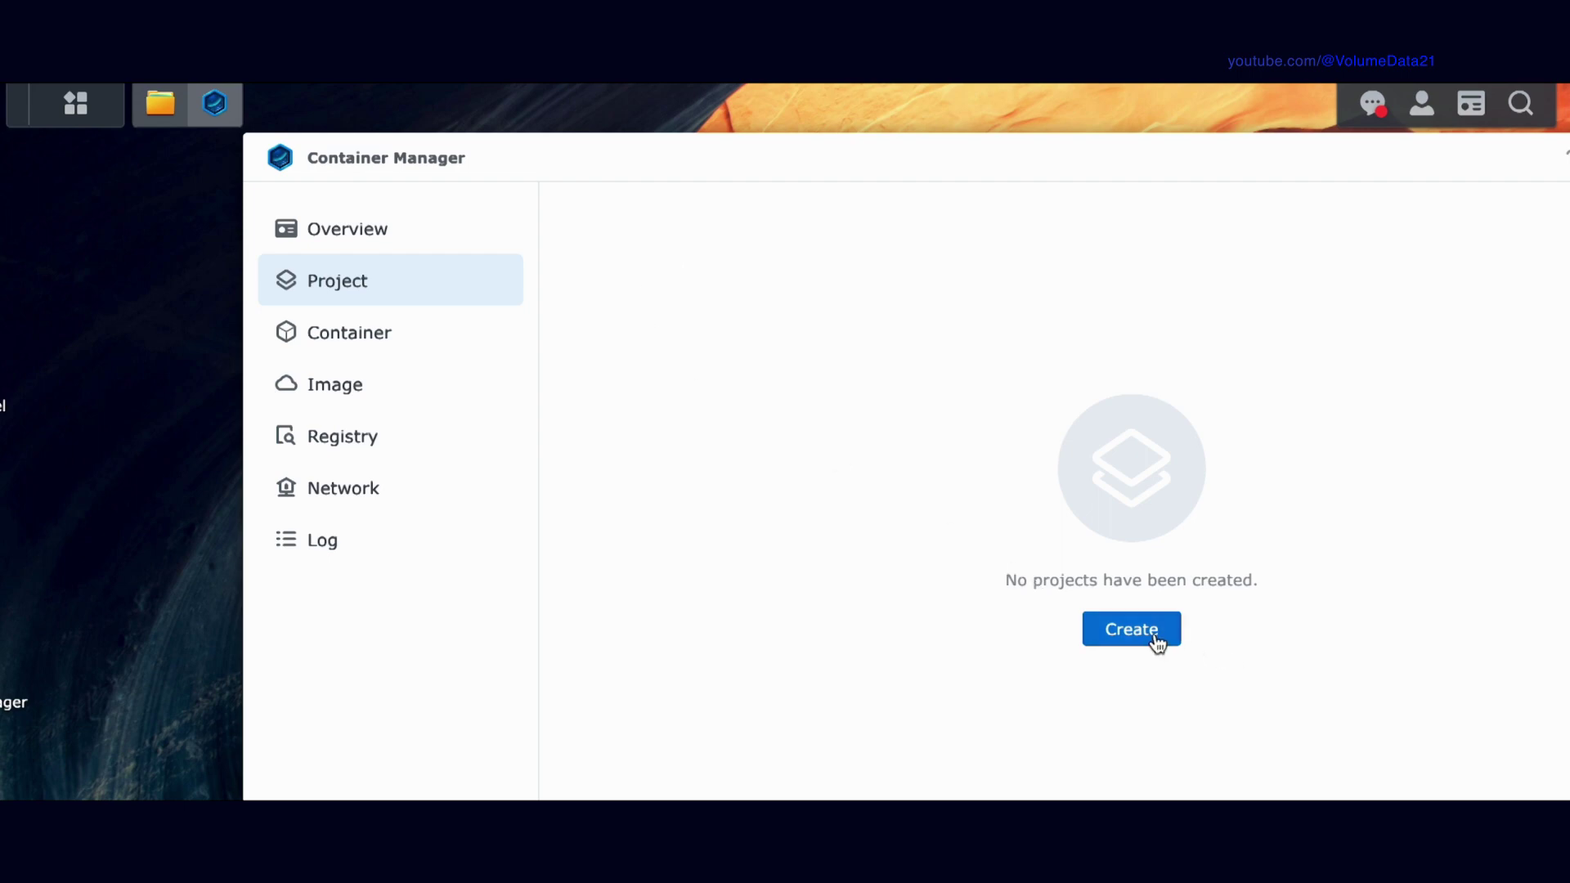
left_click(1155, 638)
type("mine")
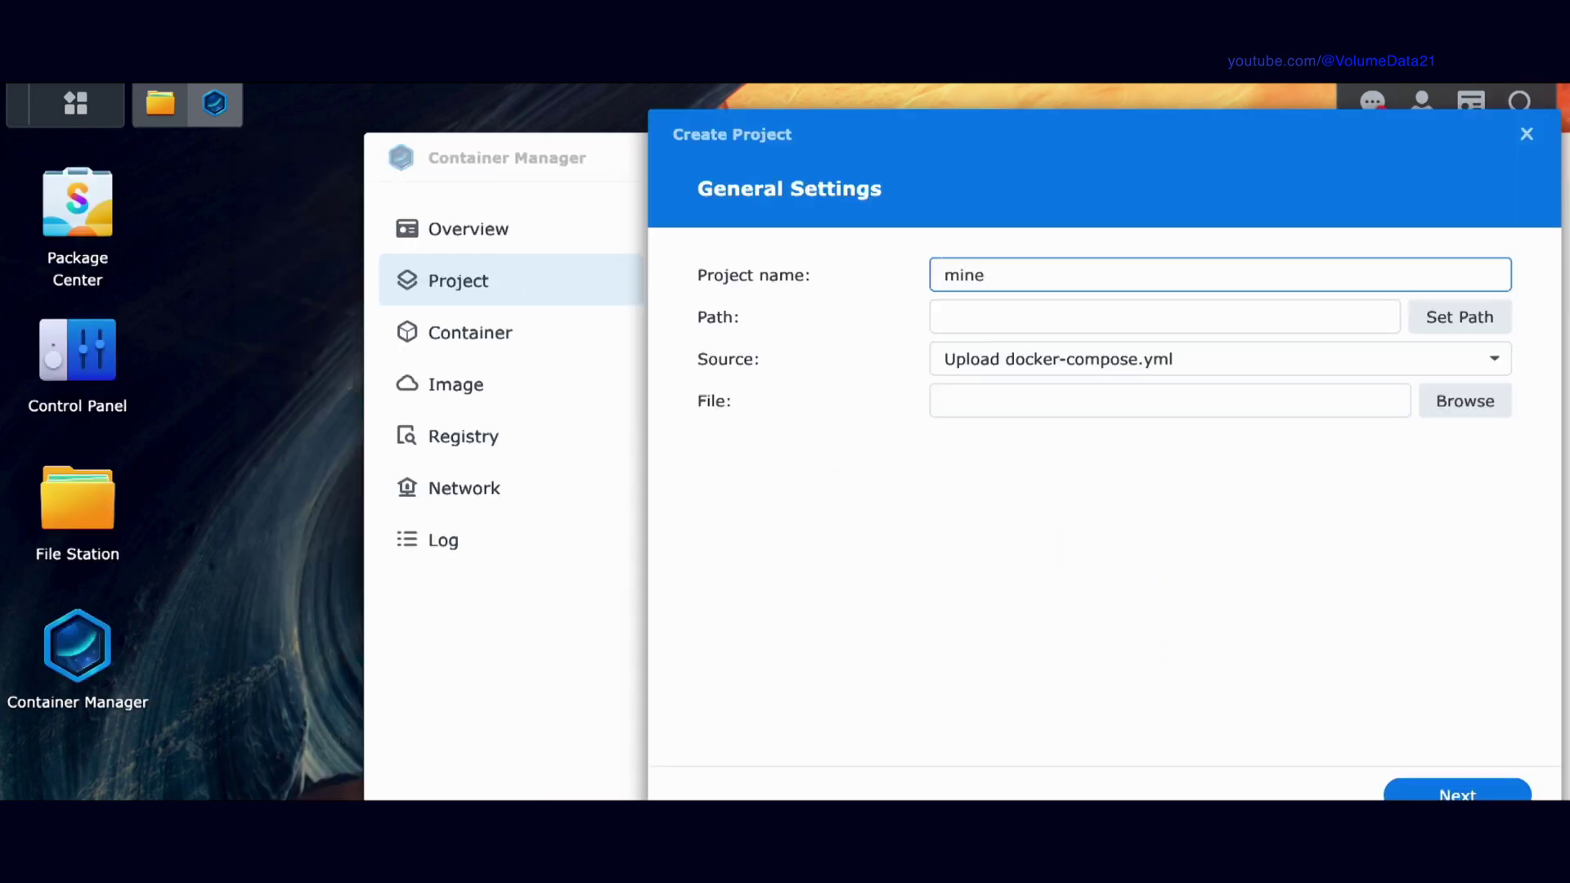
type("craft-java-cool")
left_click(1165, 317)
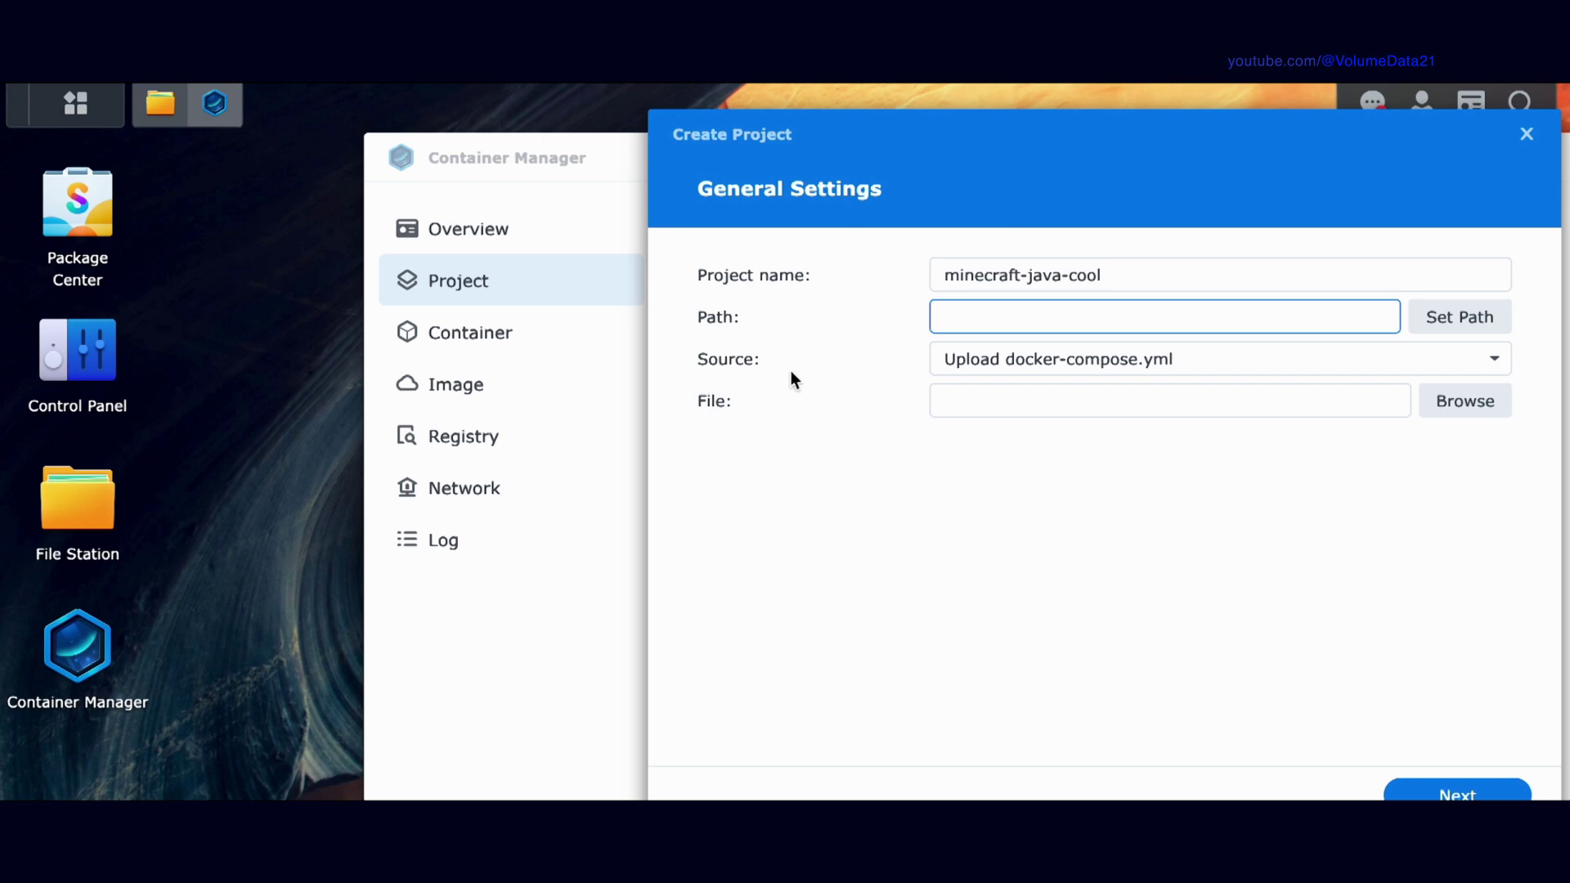
Create a folder named minecraft-java-cool in the docker shared folder using File Station
left_click(54, 517)
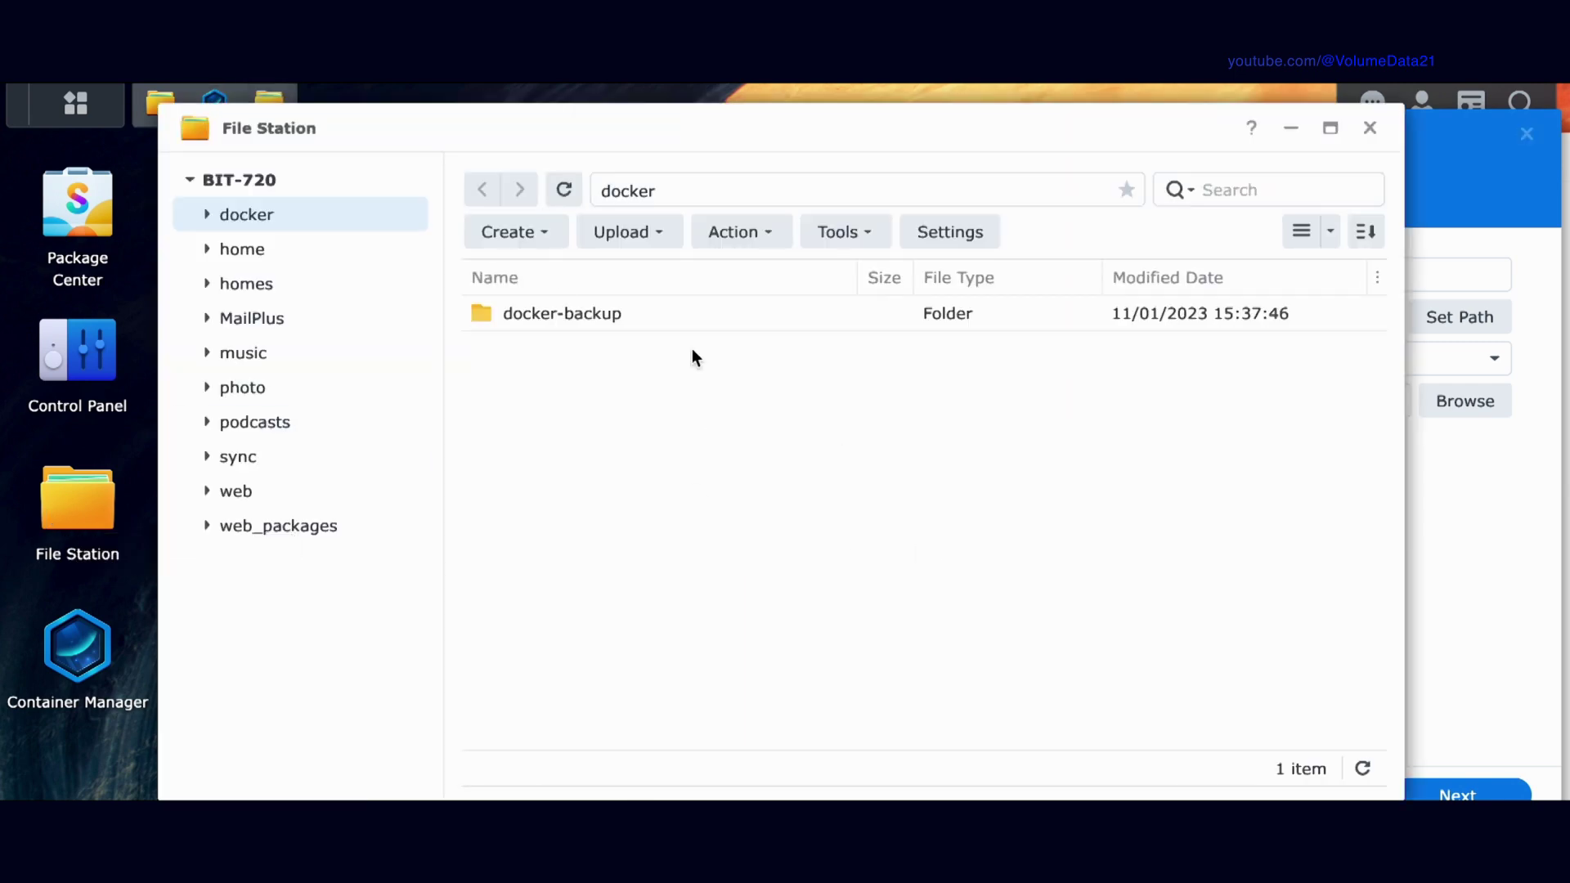
right_click(705, 427)
left_click(796, 385)
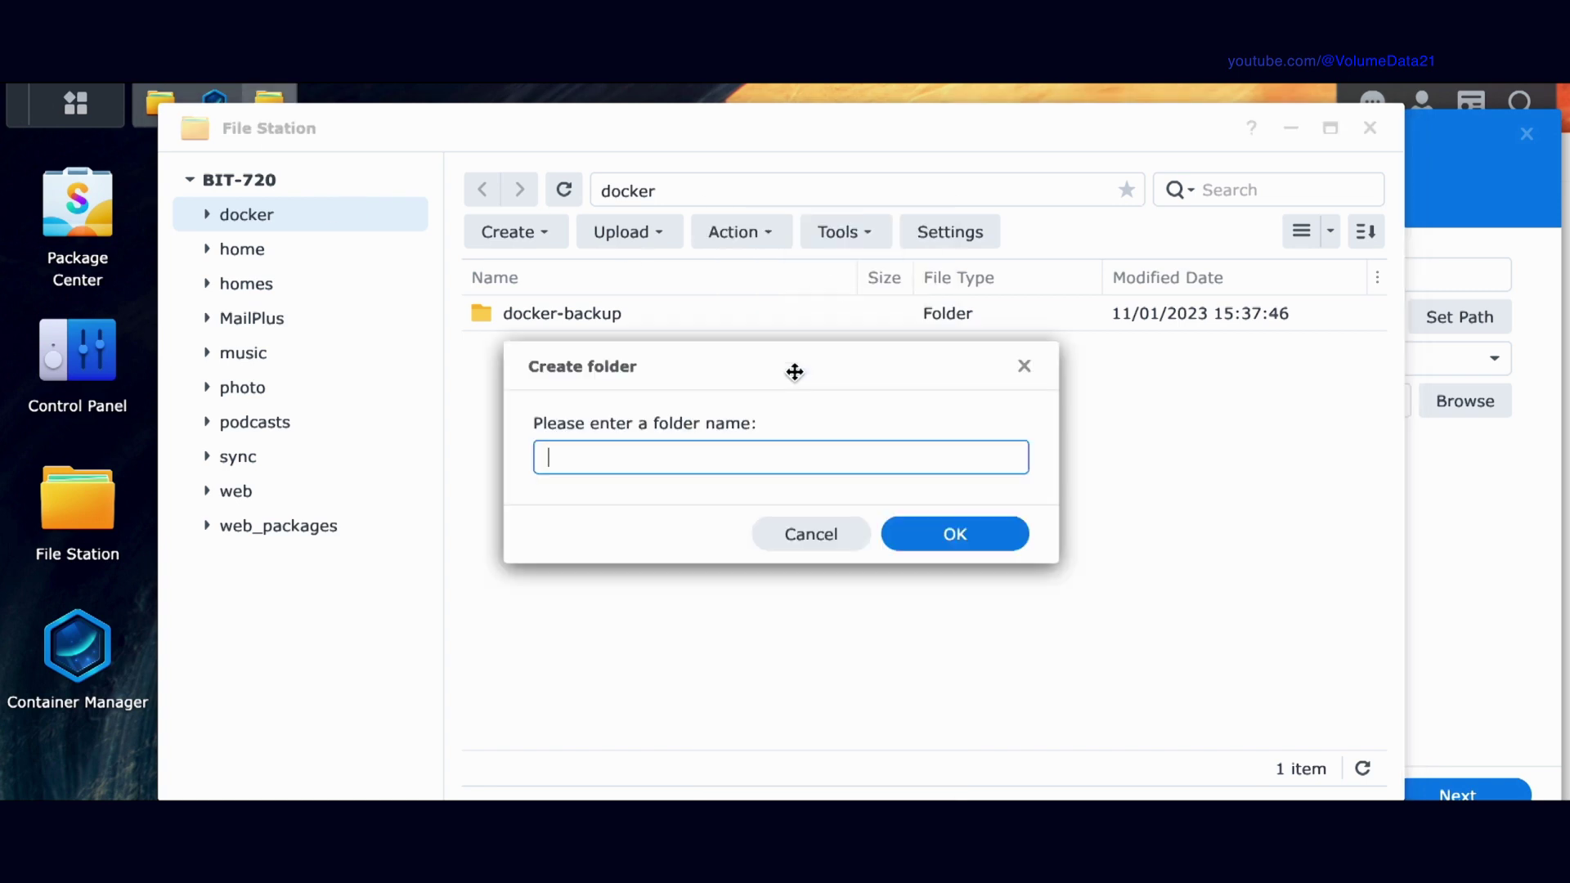
type("minecr")
key("BackSpace")
type("raf")
key("BackSpace")
key("BackSpace")
key("BackSpace")
key("BackSpace")
type("raft-java-cool")
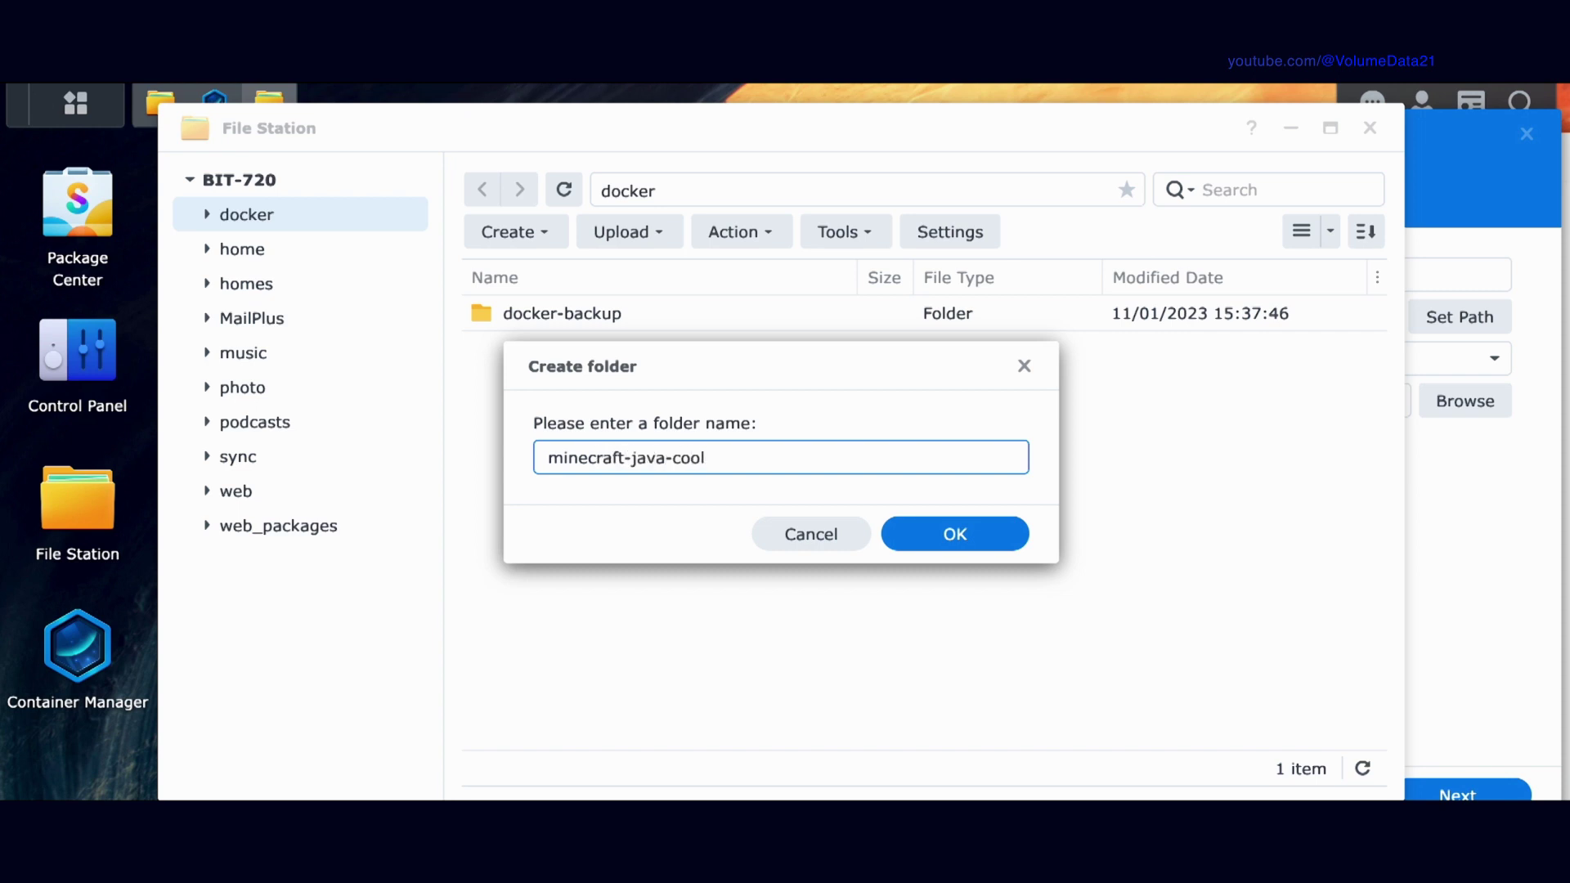
key("Return")
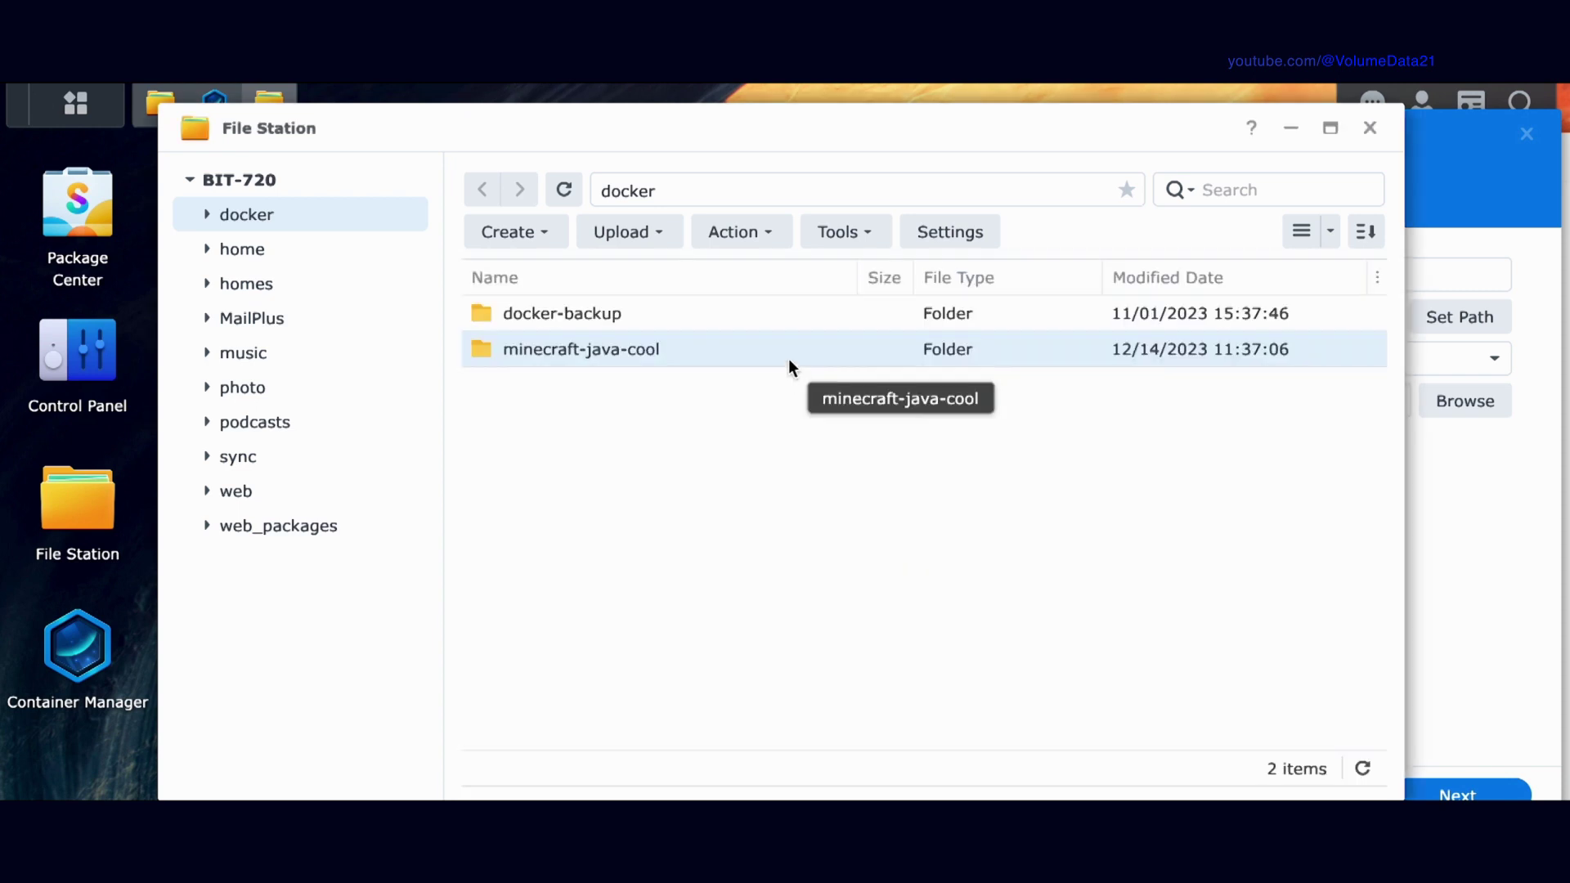
left_click(1366, 128)
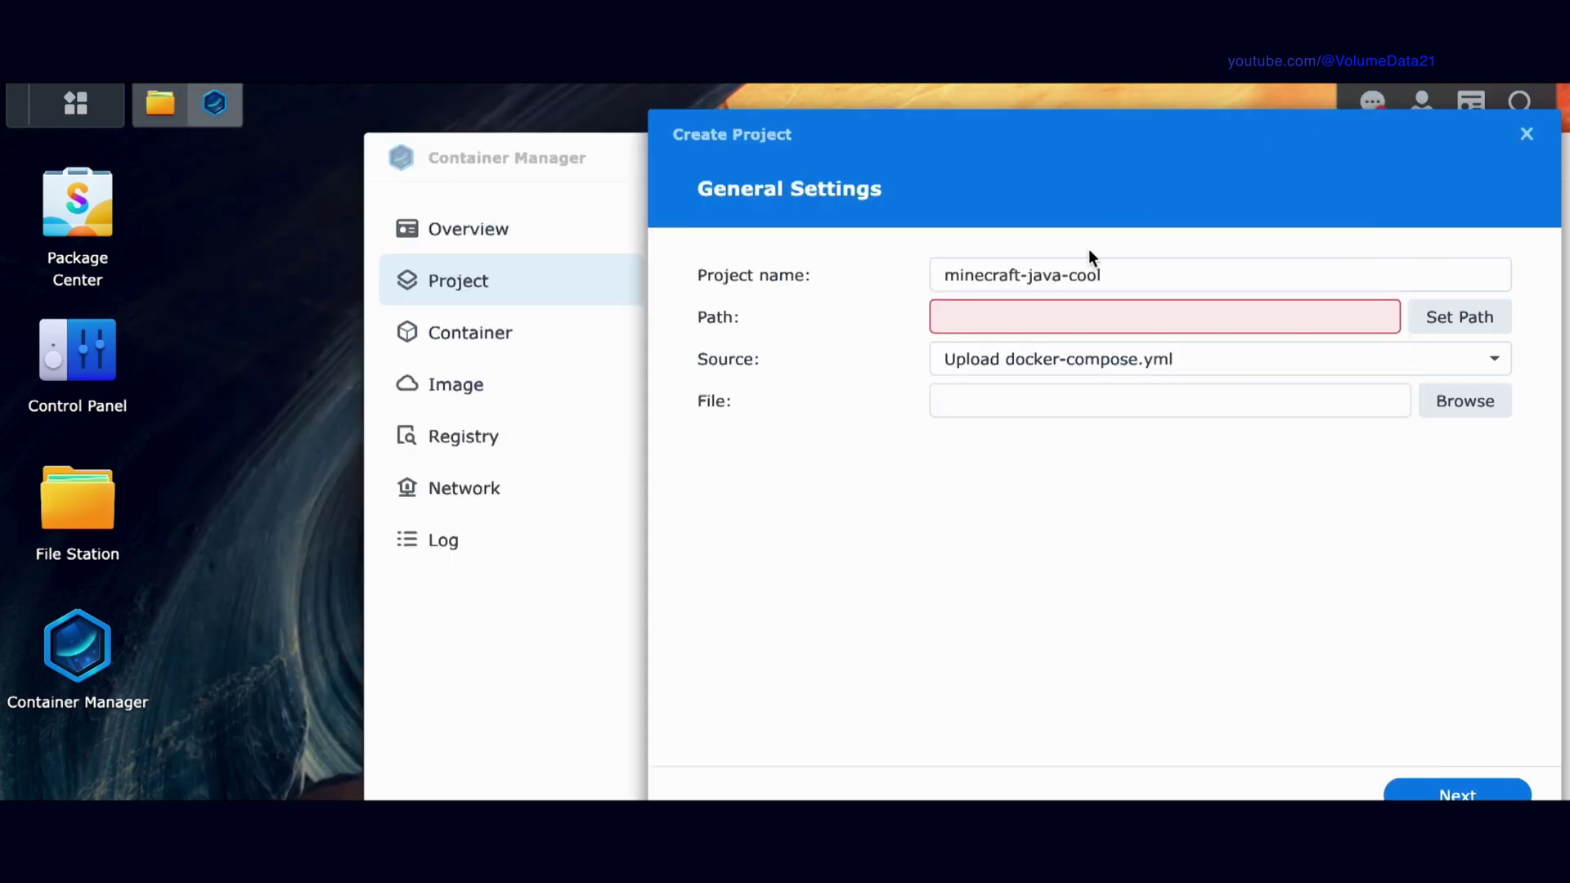
Set the project path to /docker/minecraft-java-cool and the source to Create docker-compose.yml
left_click(1473, 316)
left_click(895, 283)
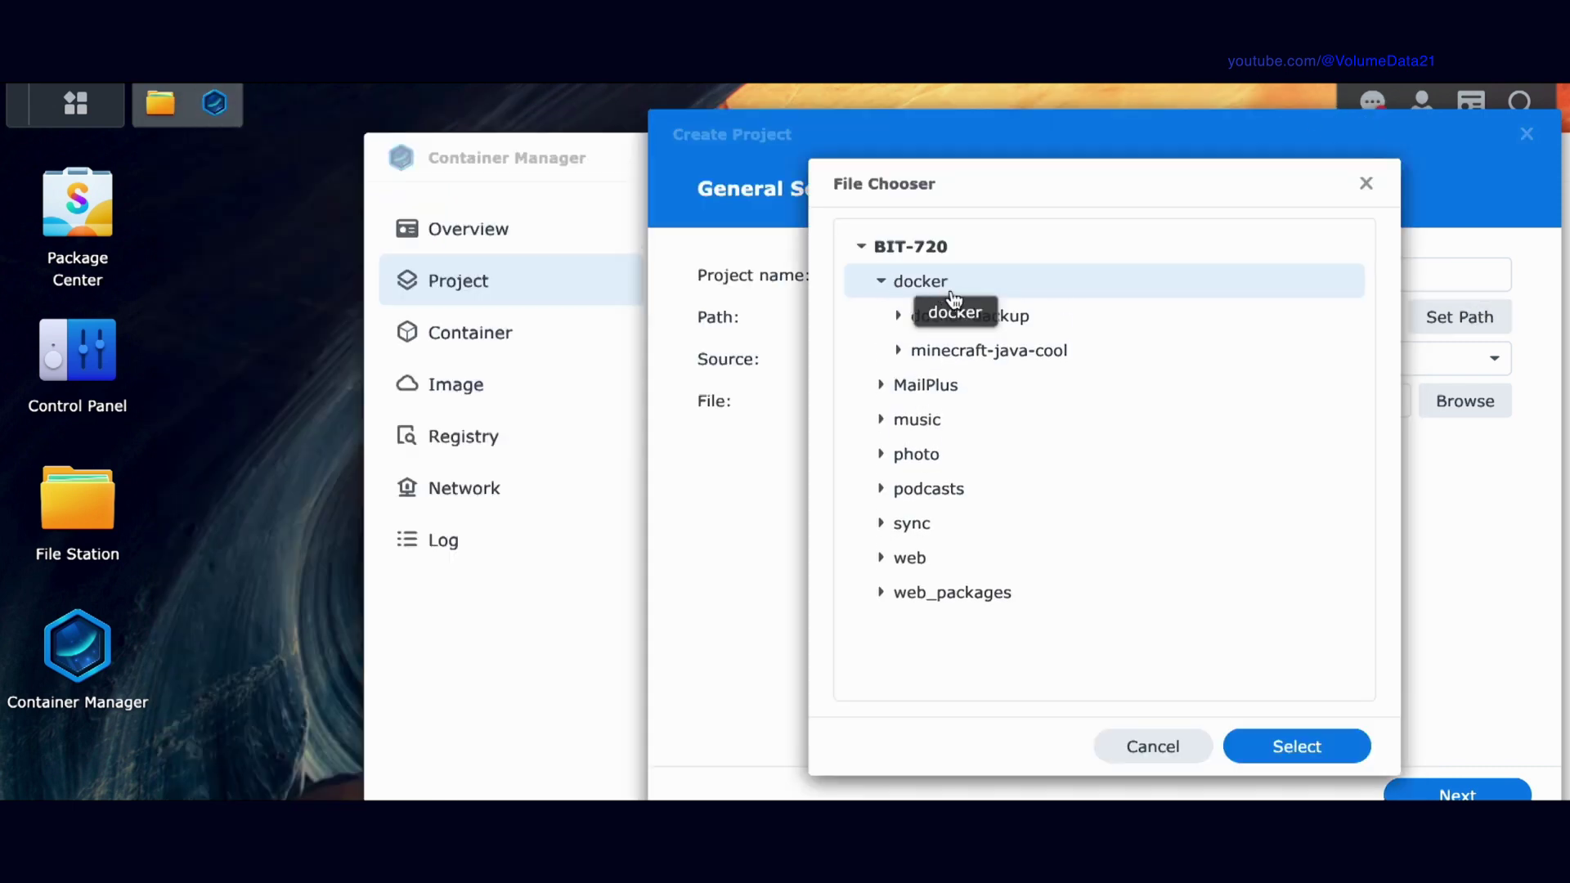
left_click(992, 354)
left_click(1315, 738)
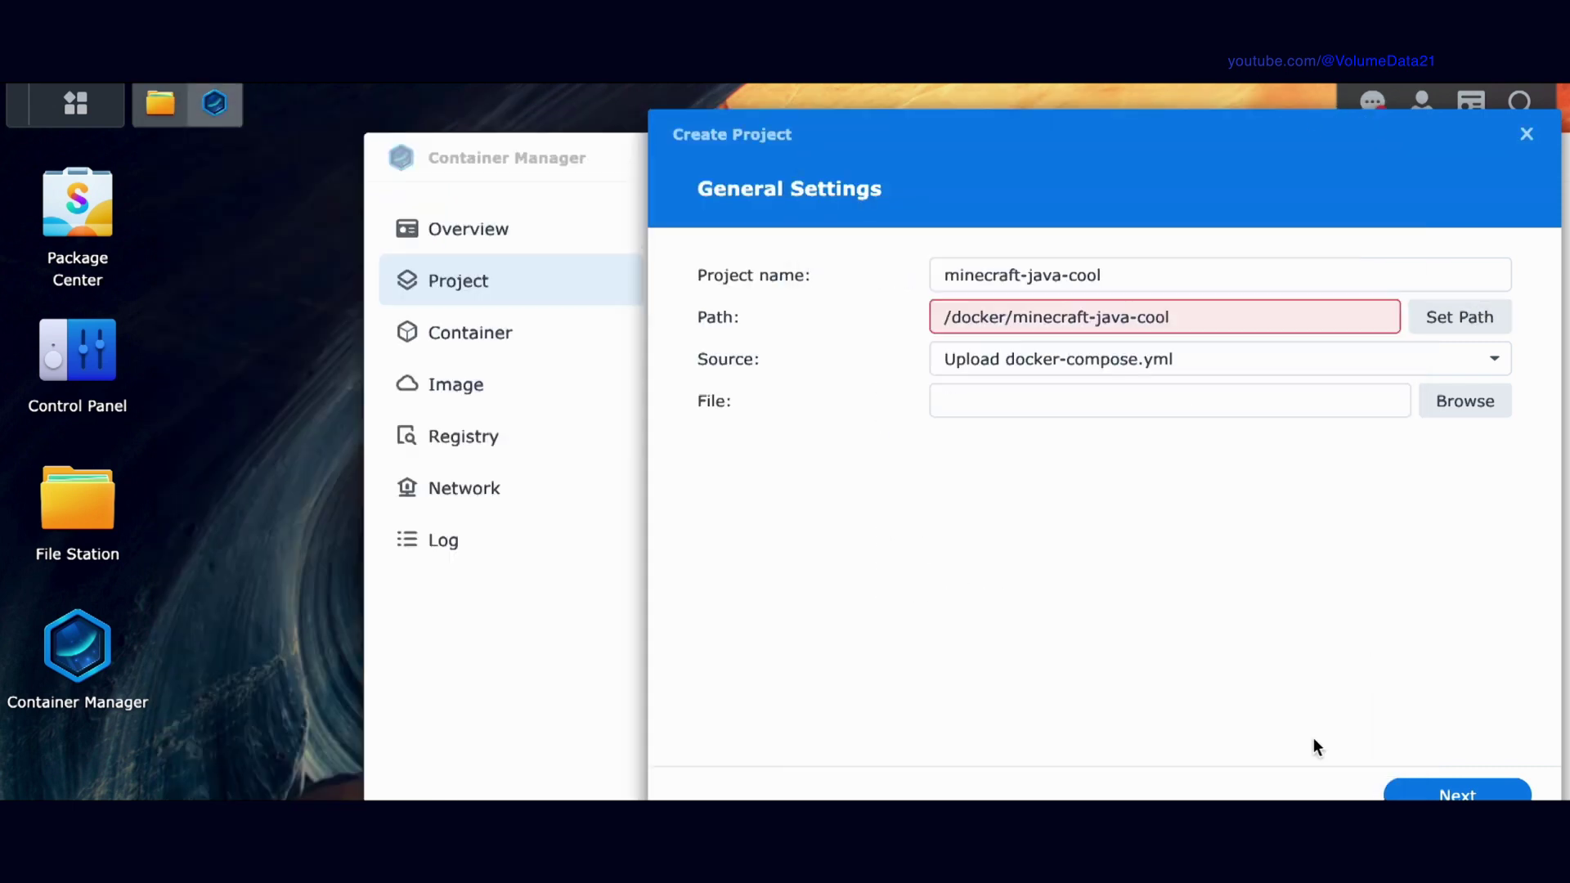
left_click(1104, 375)
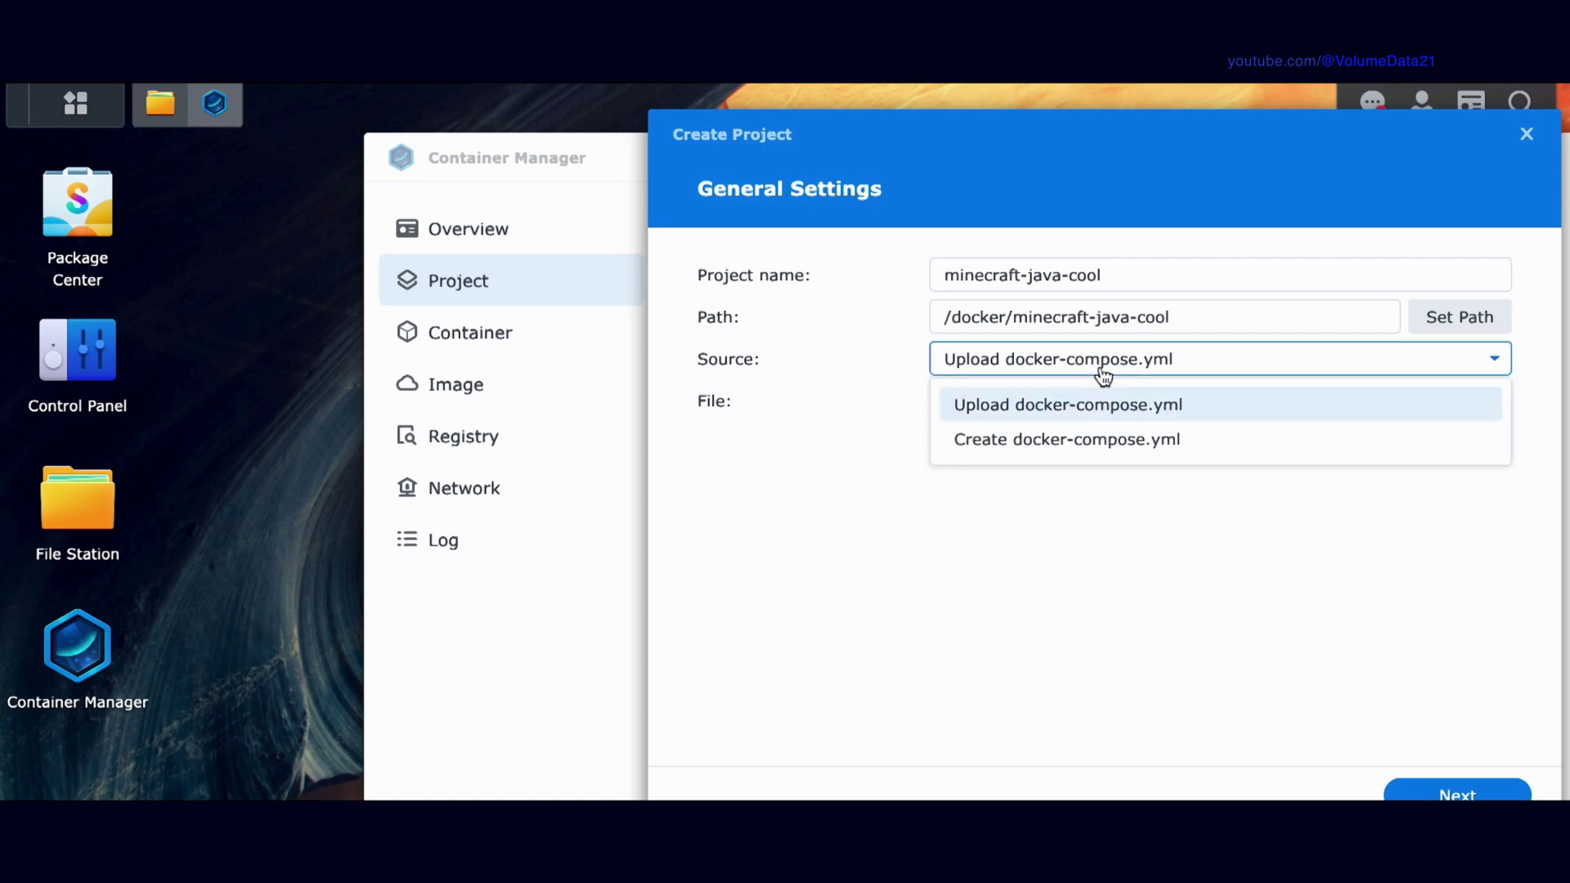
left_click(1100, 452)
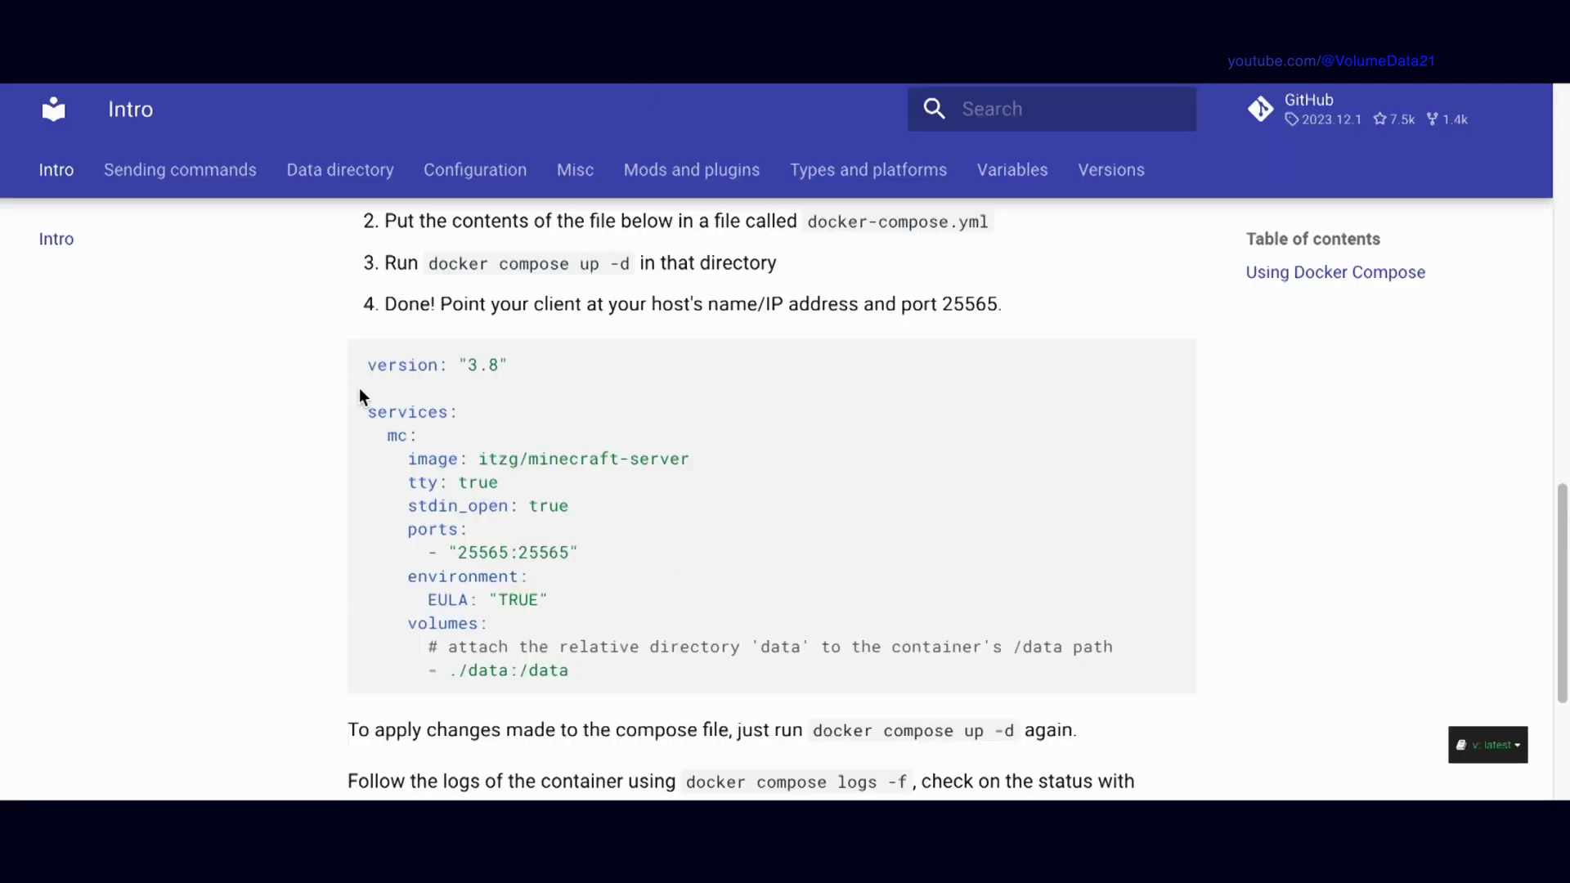
Copy the full docker-compose.yml example from the itzg/minecraft-server documentation page and paste it into the project's compose editor
left_click_drag(367, 361, 710, 669)
key("ctrl+c")
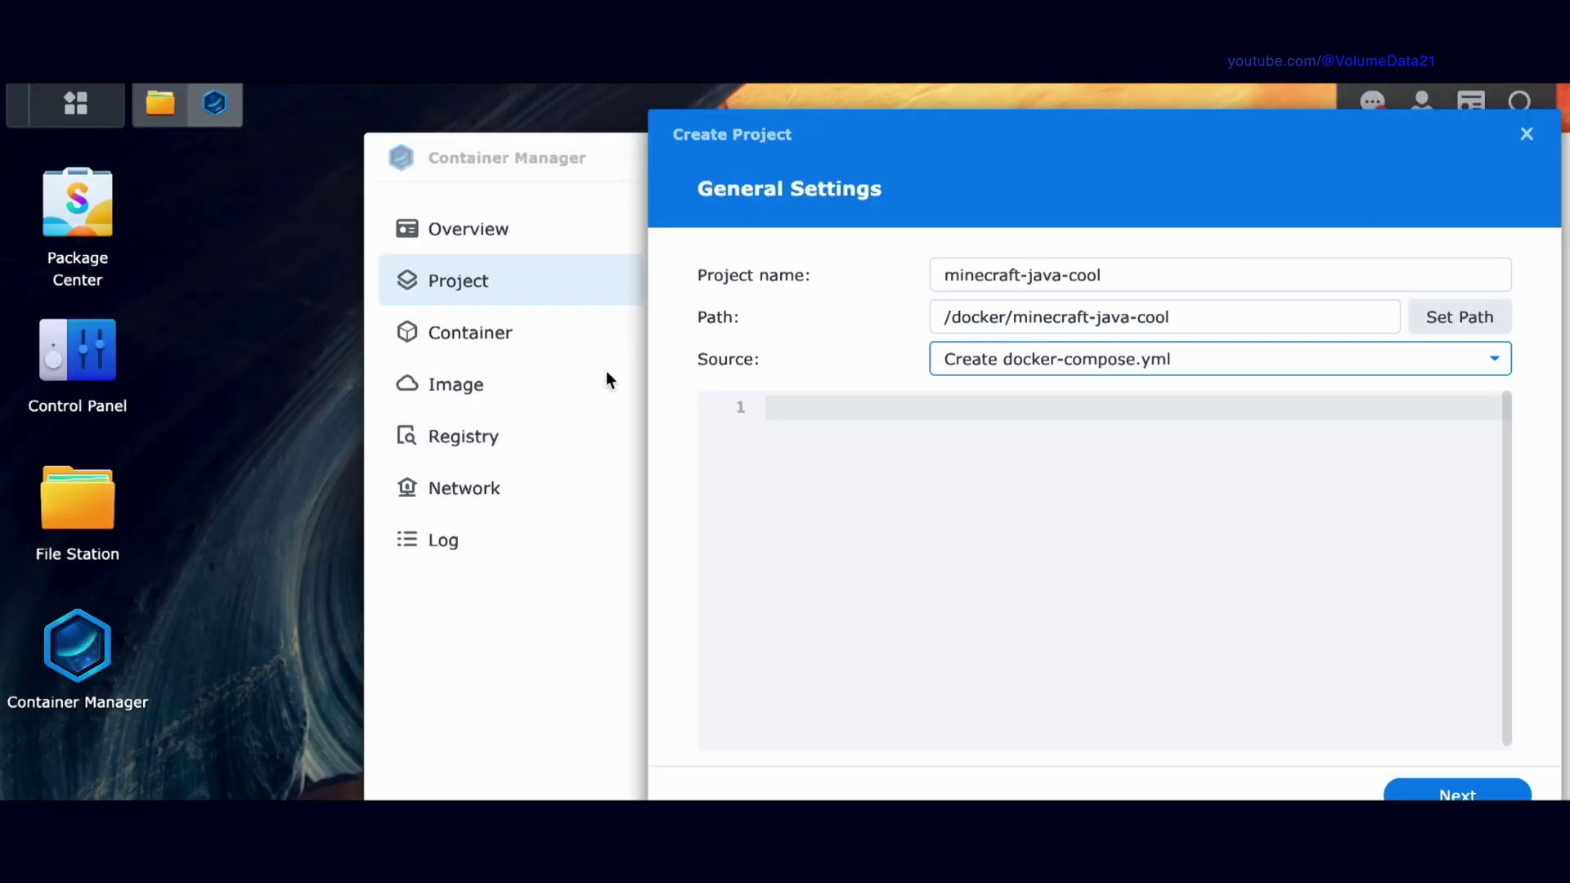
left_click(828, 484)
key("ctrl+v")
scroll(955, 499, "up", 2)
scroll(955, 498, "down", 1)
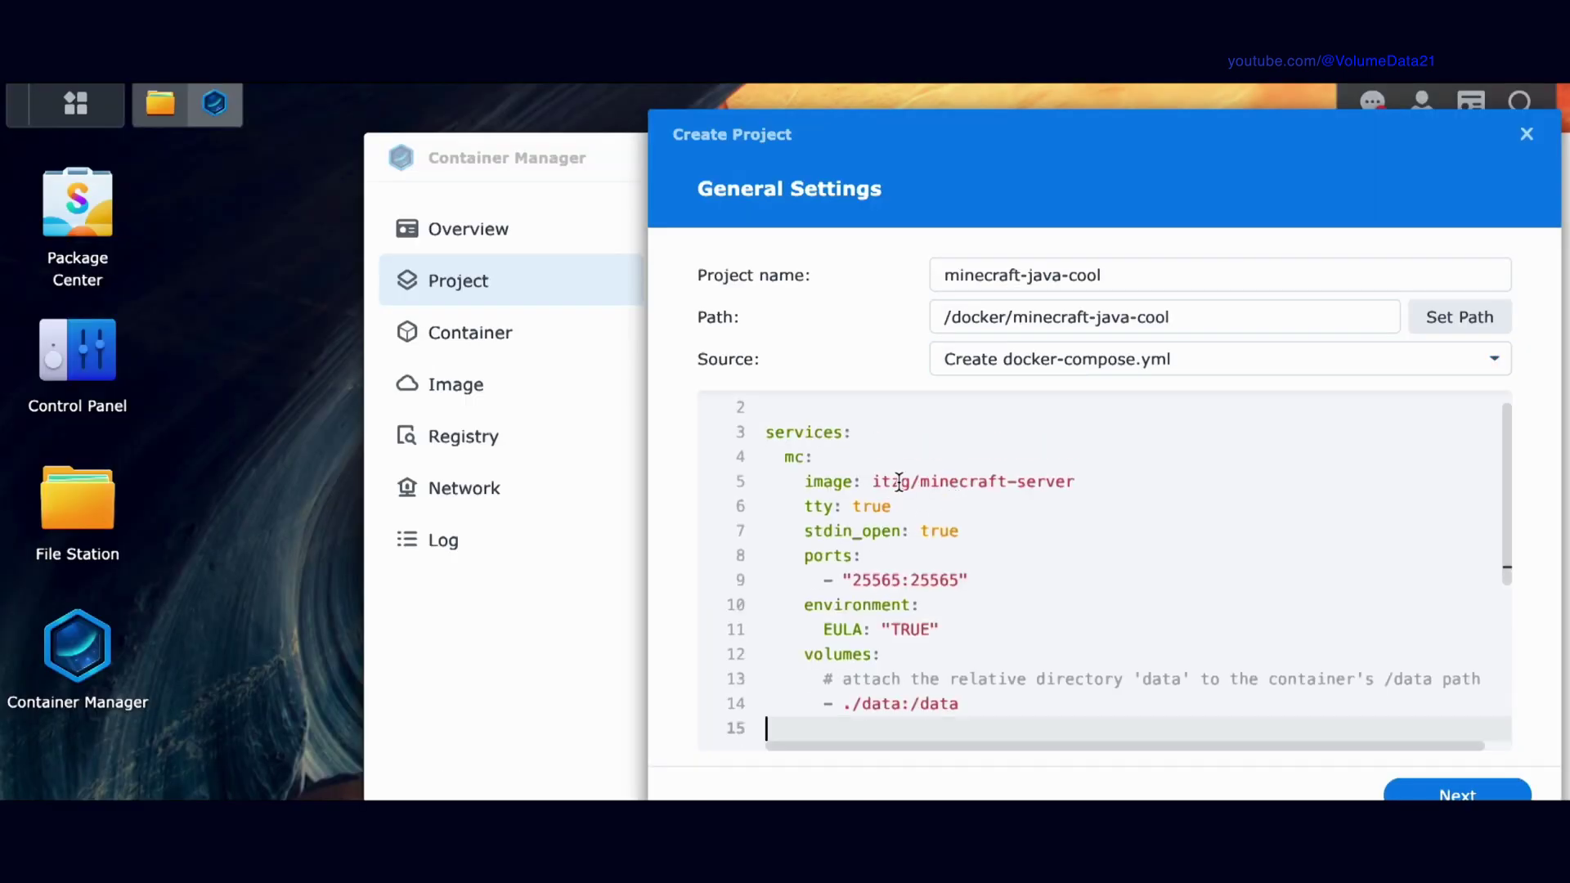
scroll(1044, 575, "down", 1)
scroll(1044, 572, "down", 1)
scroll(1026, 606, "up", 1)
Add the environment variable TYPE: "PAPER" below the EULA line in the compose file
left_click(1014, 636)
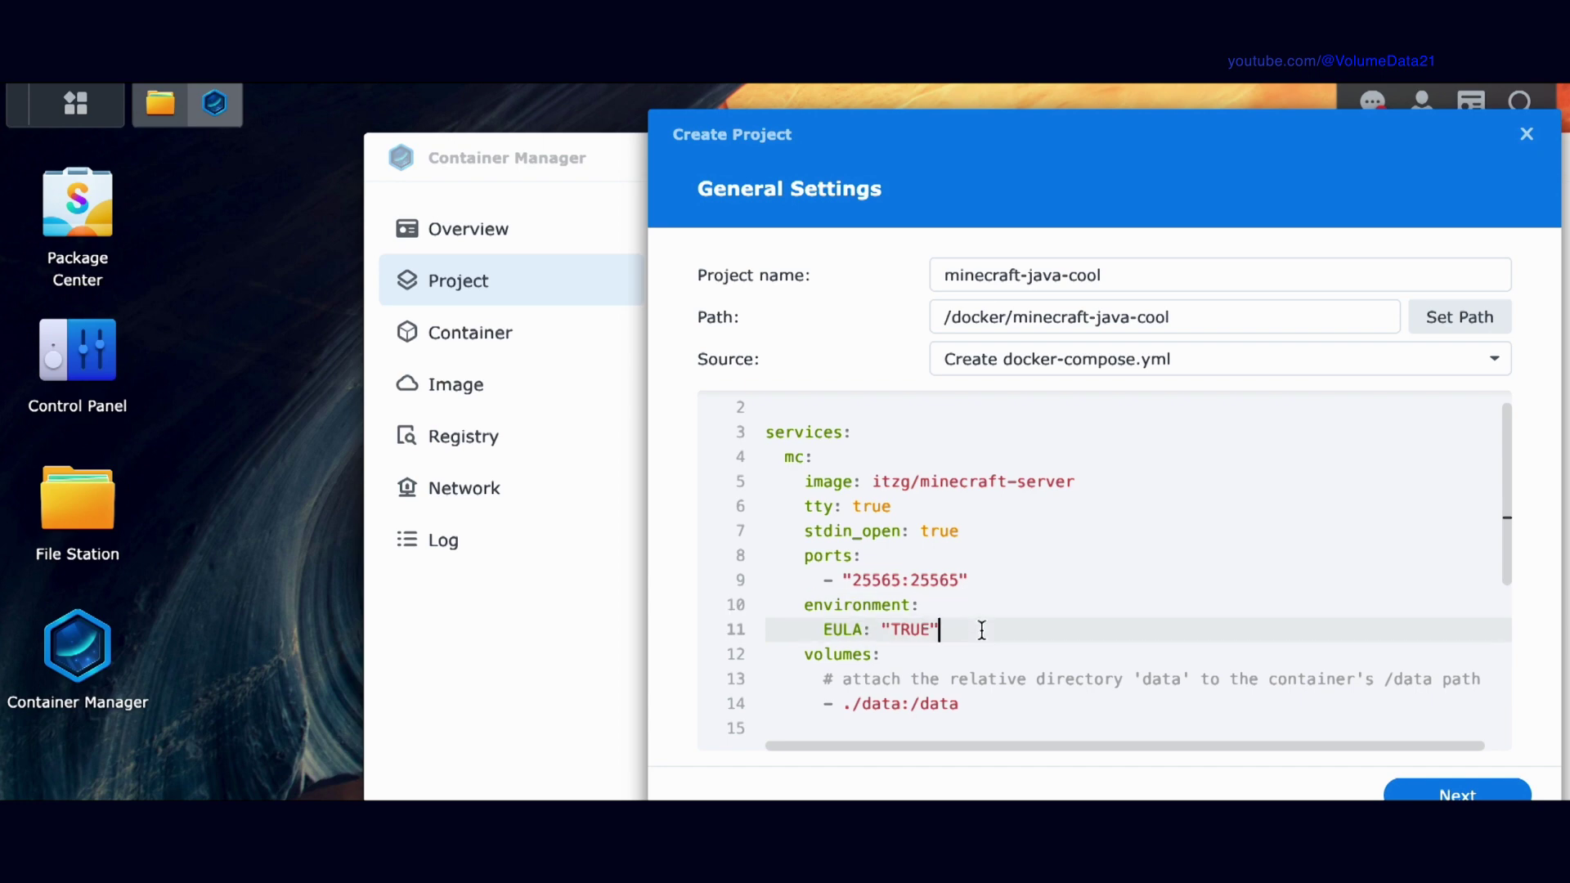
key("Return")
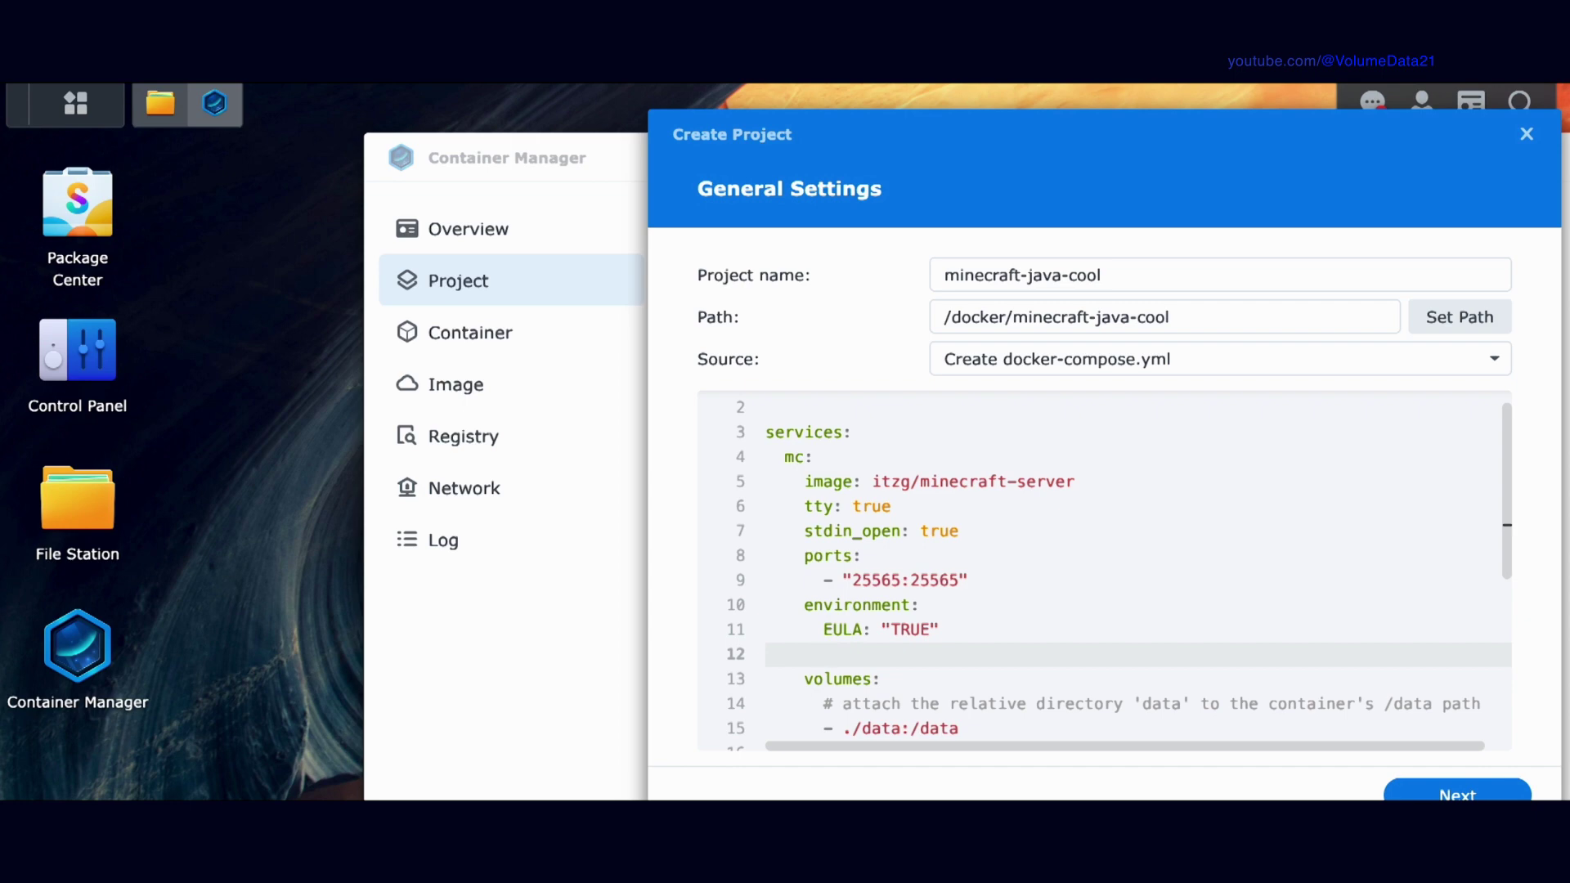
type("TY")
type(": ")
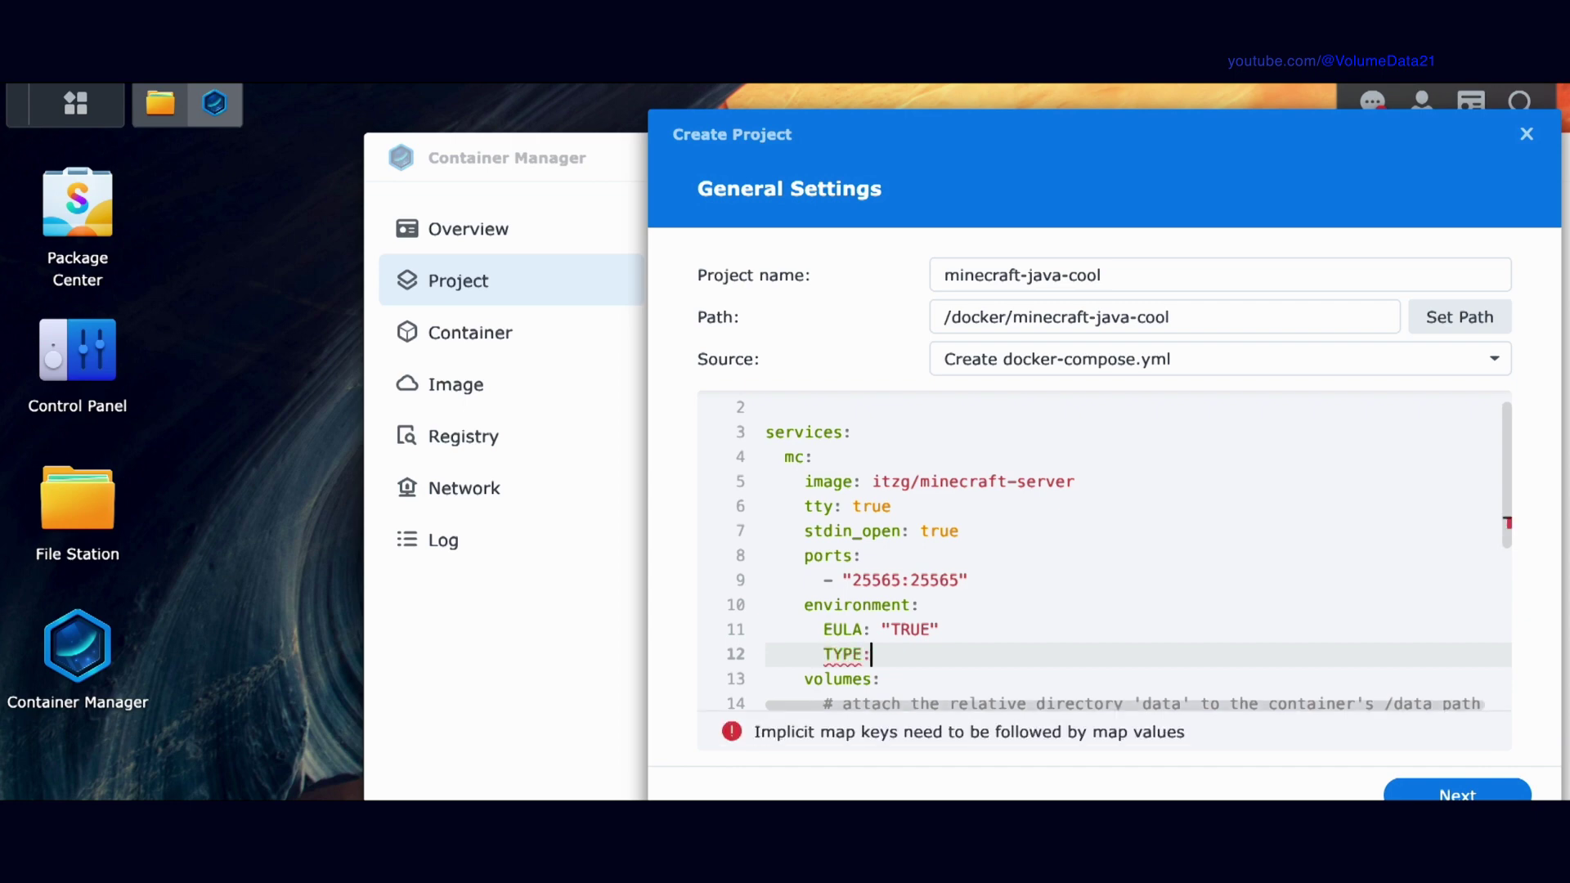
type(" \"\"")
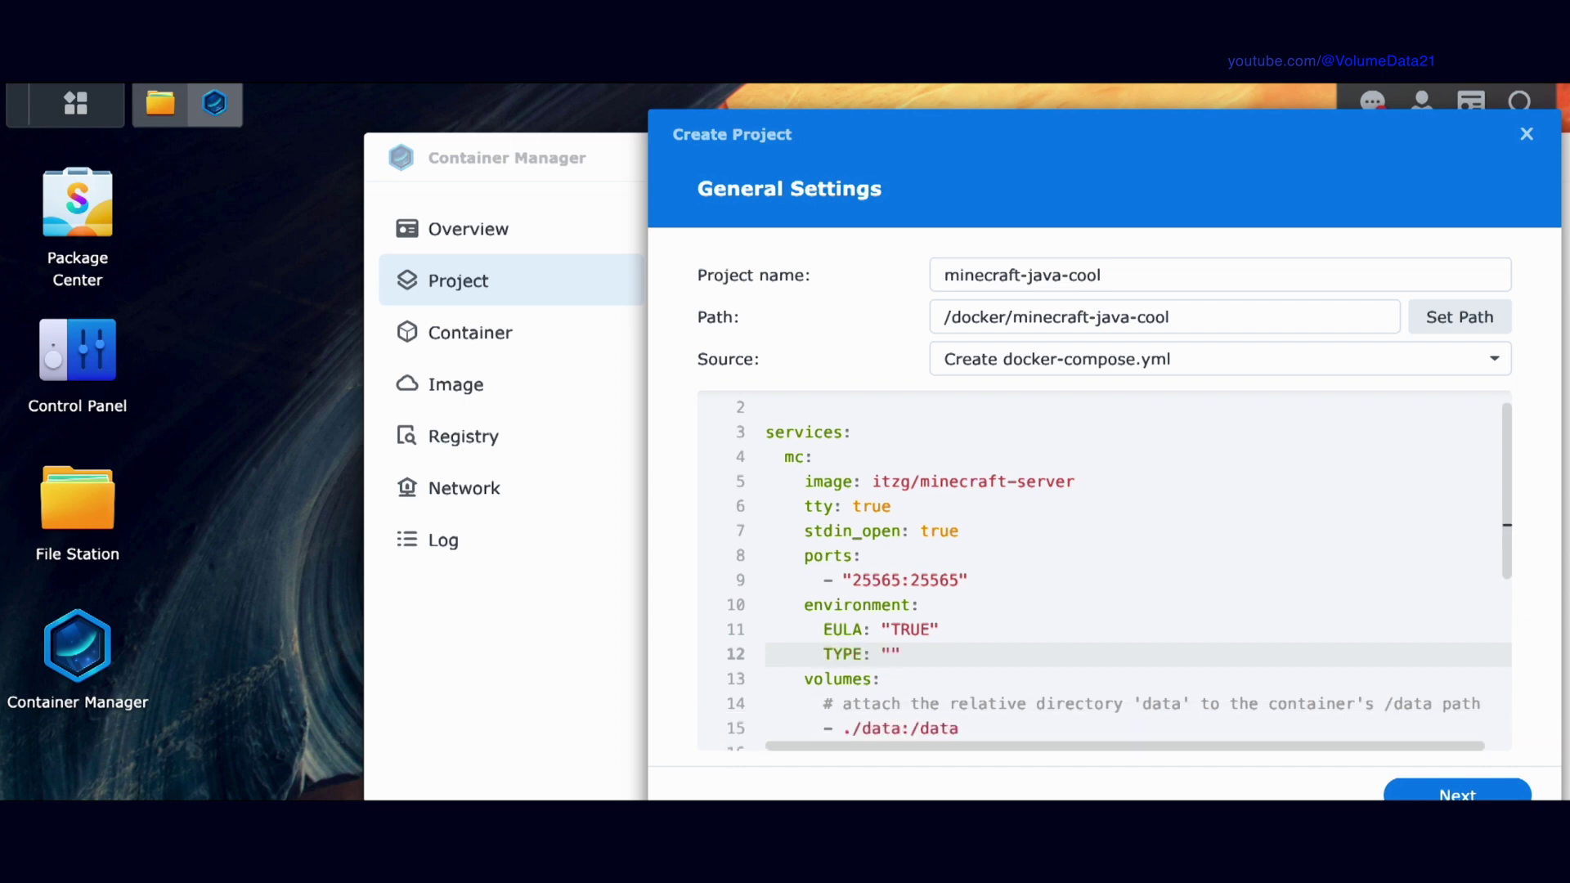
type("PAPER")
left_click(1074, 634)
Examine the volumes comment and the relative ./data host path in the compose file
scroll(939, 652, "down", 1)
left_click(859, 676)
left_click_drag(820, 678, 1469, 677)
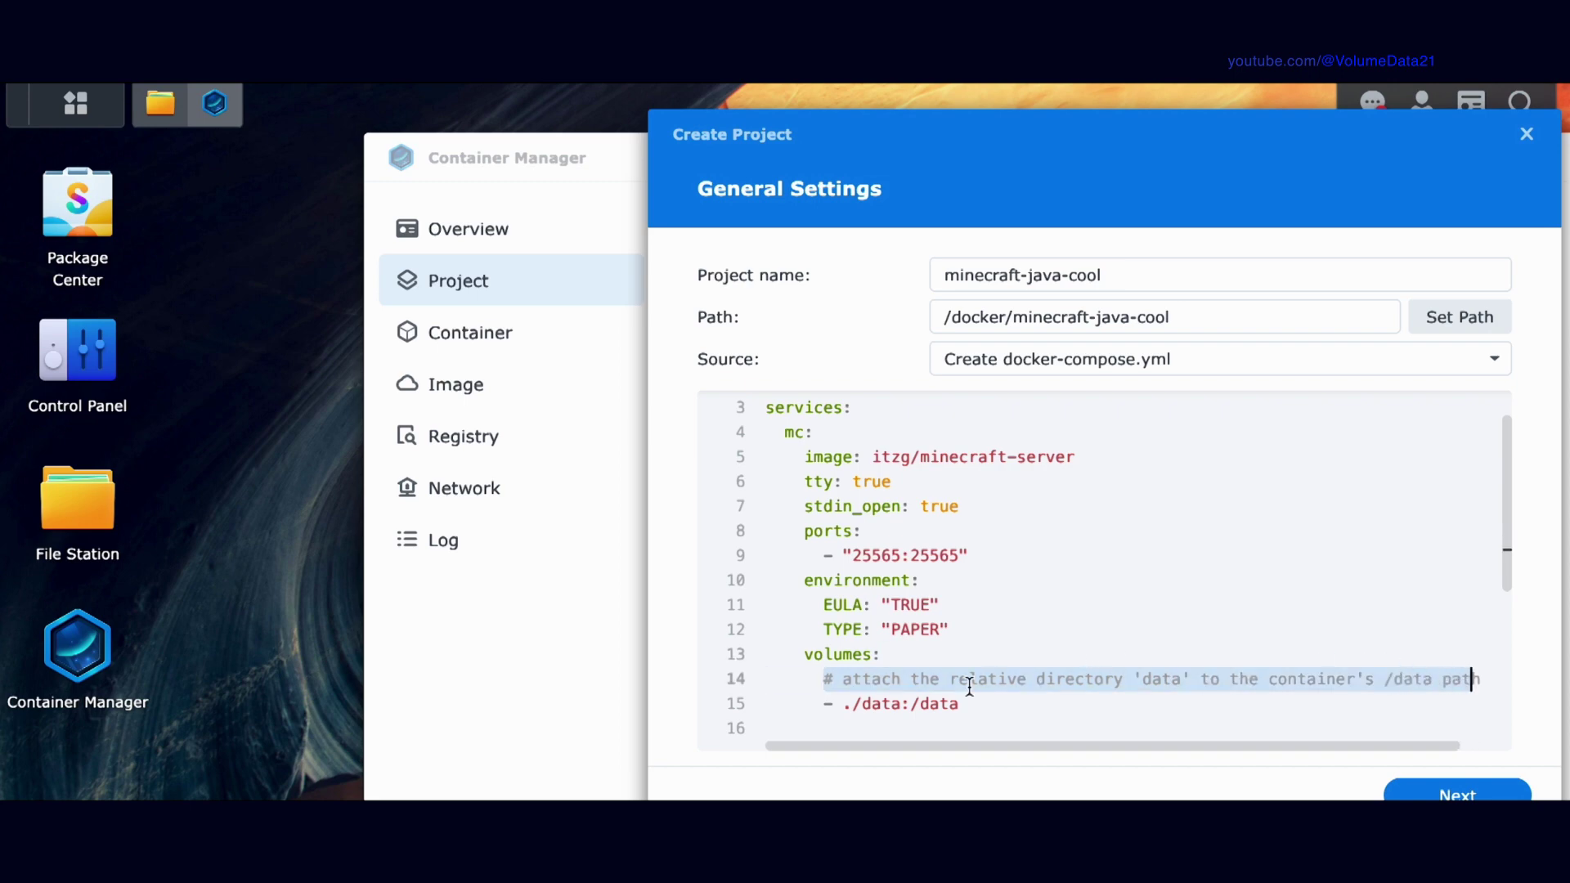
left_click(876, 705)
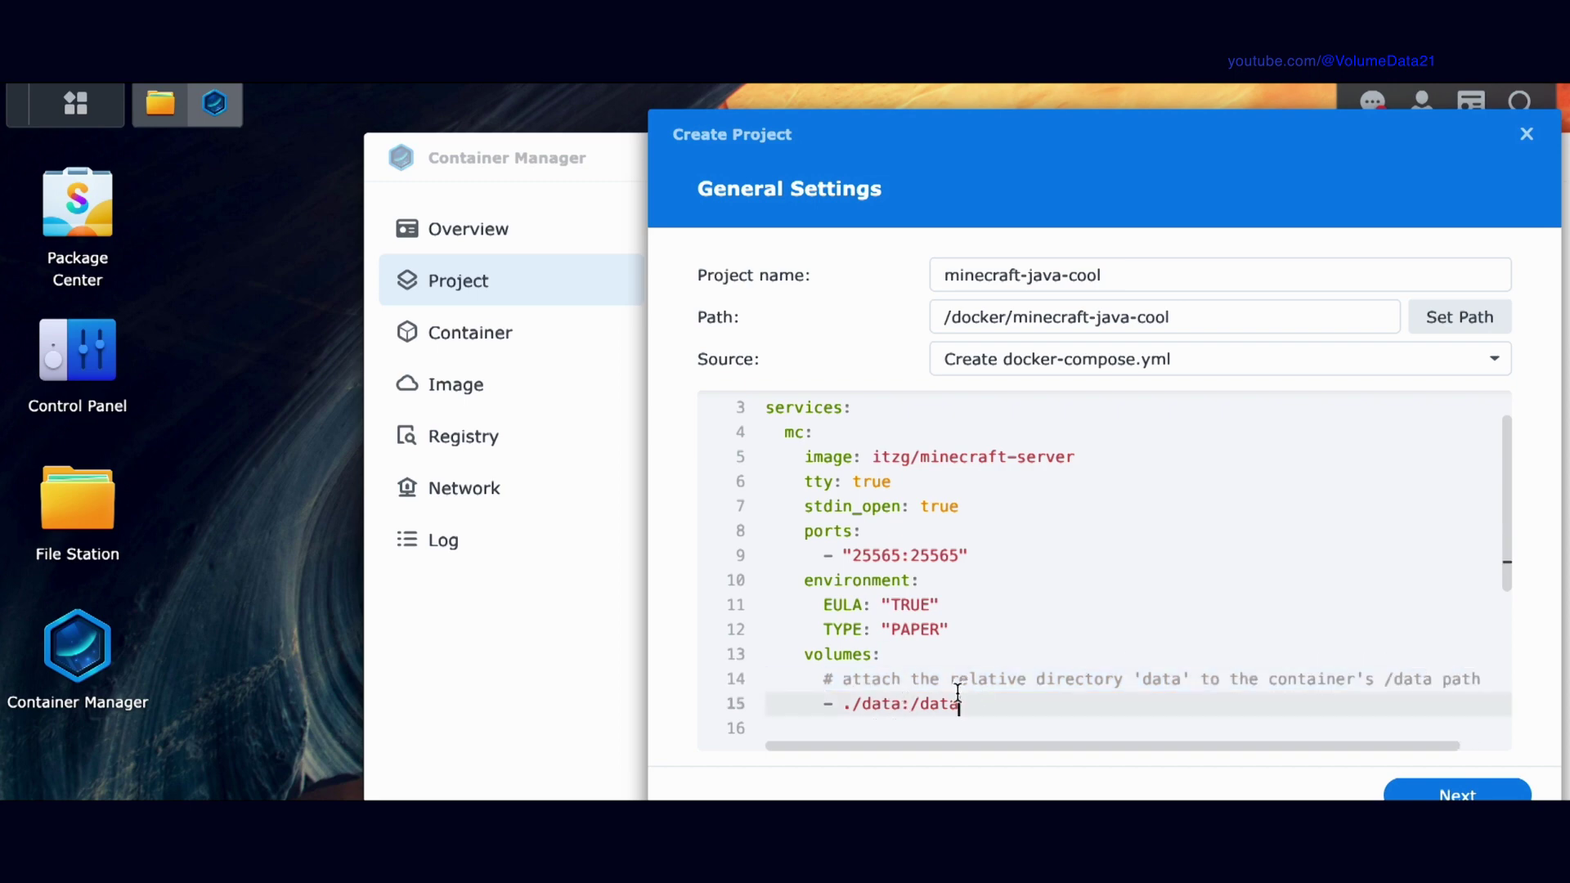
left_click(905, 704)
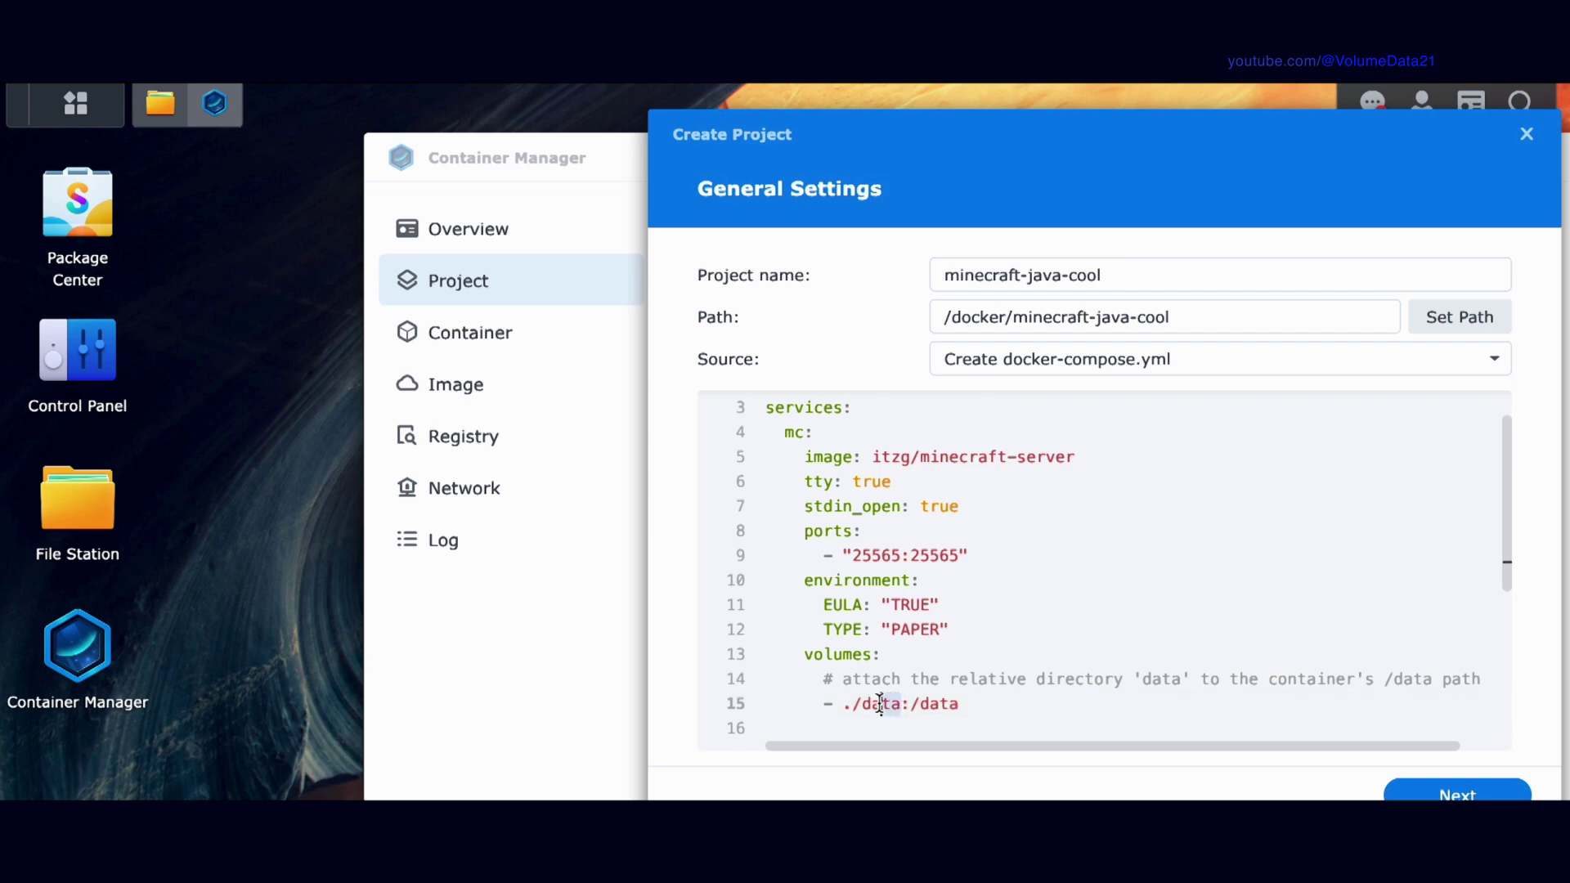
left_click_drag(900, 704, 843, 705)
Create a folder named data inside docker/minecraft-java-cool using File Station and return to the project settings
left_click(77, 507)
double_click(600, 351)
right_click(600, 353)
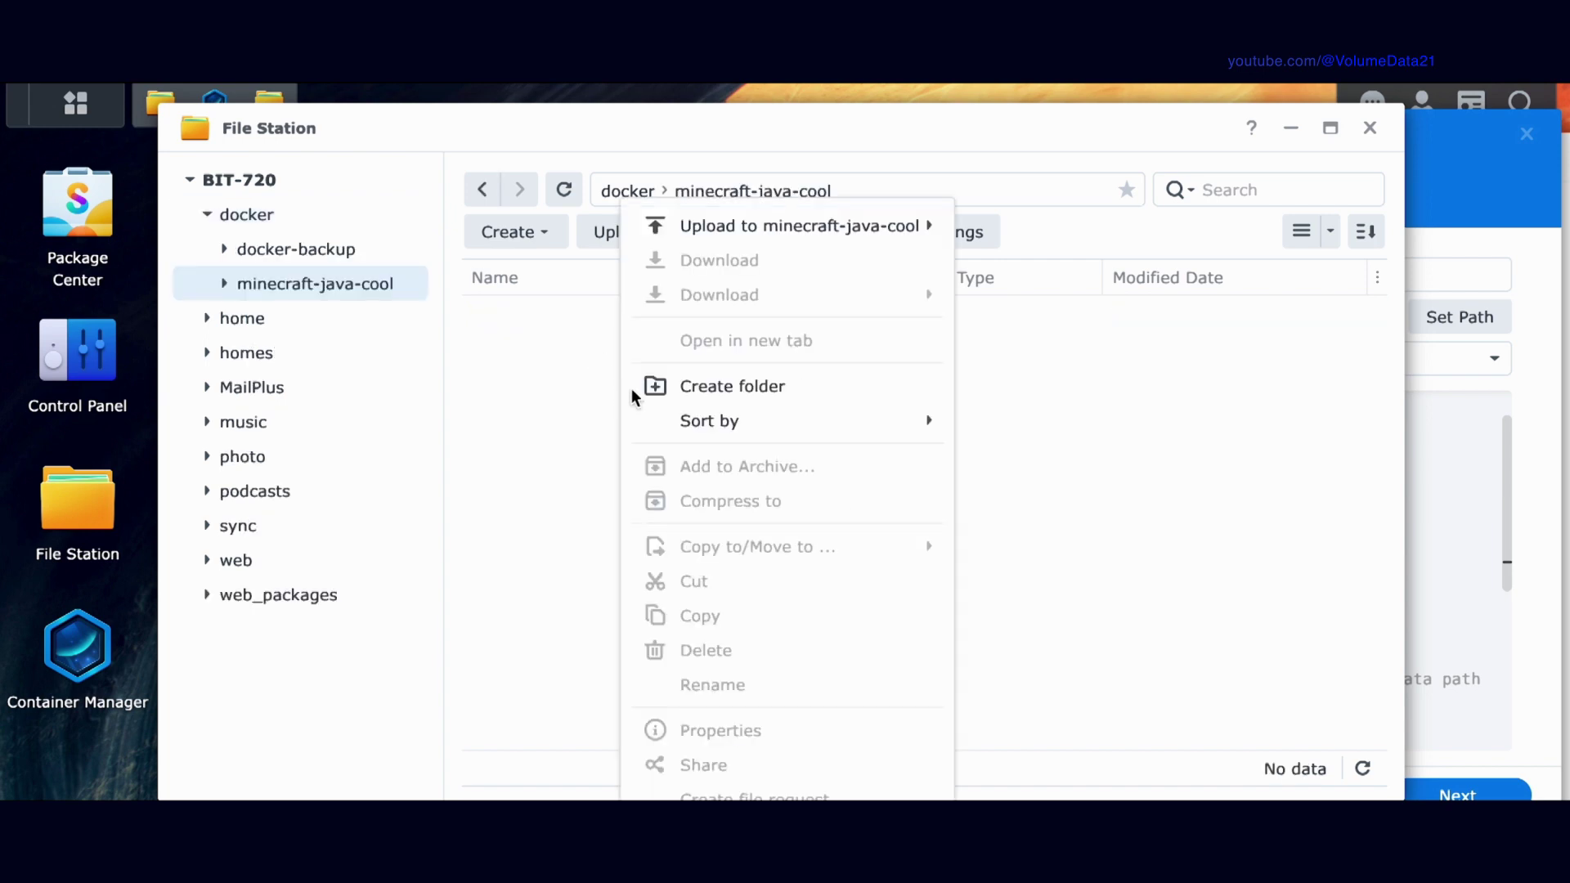
left_click(659, 385)
type("data")
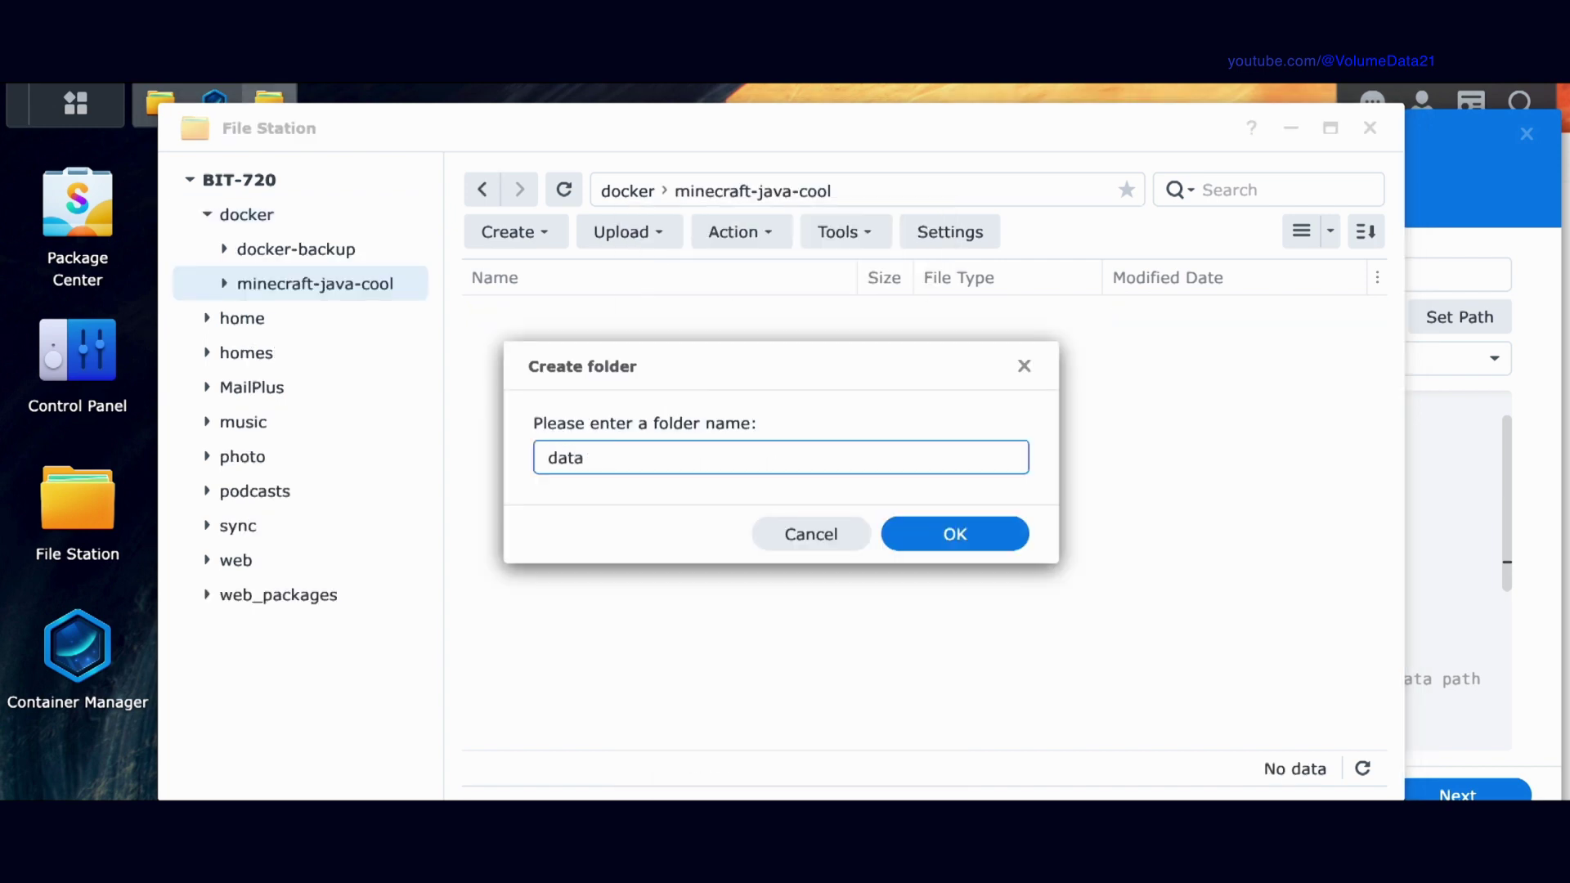
key("Return")
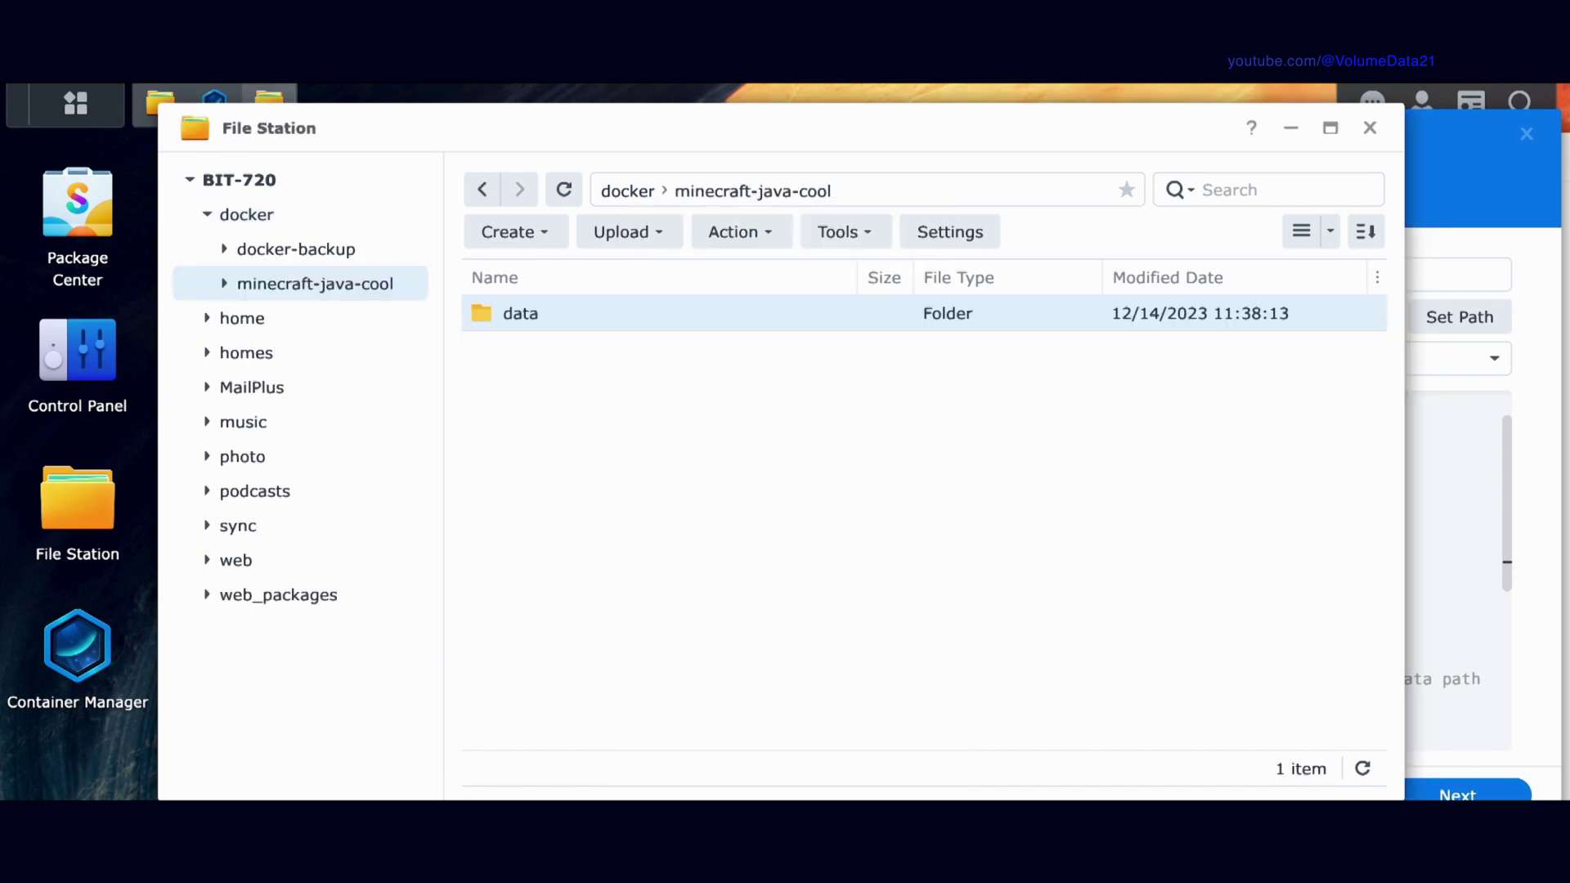
left_click(1369, 128)
Look up the data folder's properties in File Station and copy its full location path
left_click(861, 702)
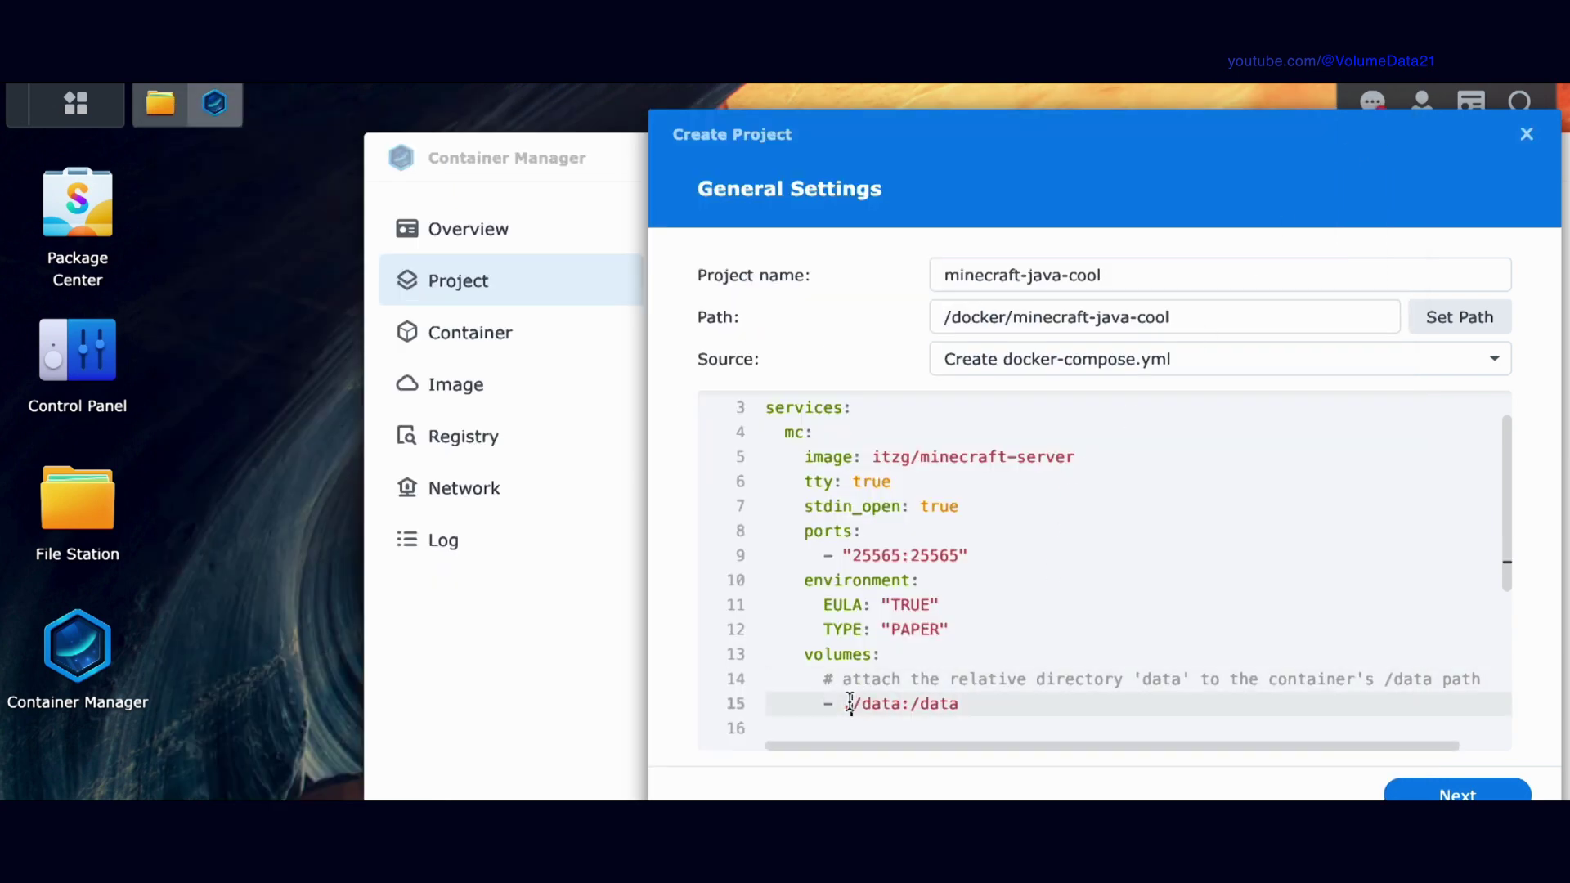
left_click_drag(846, 702, 850, 703)
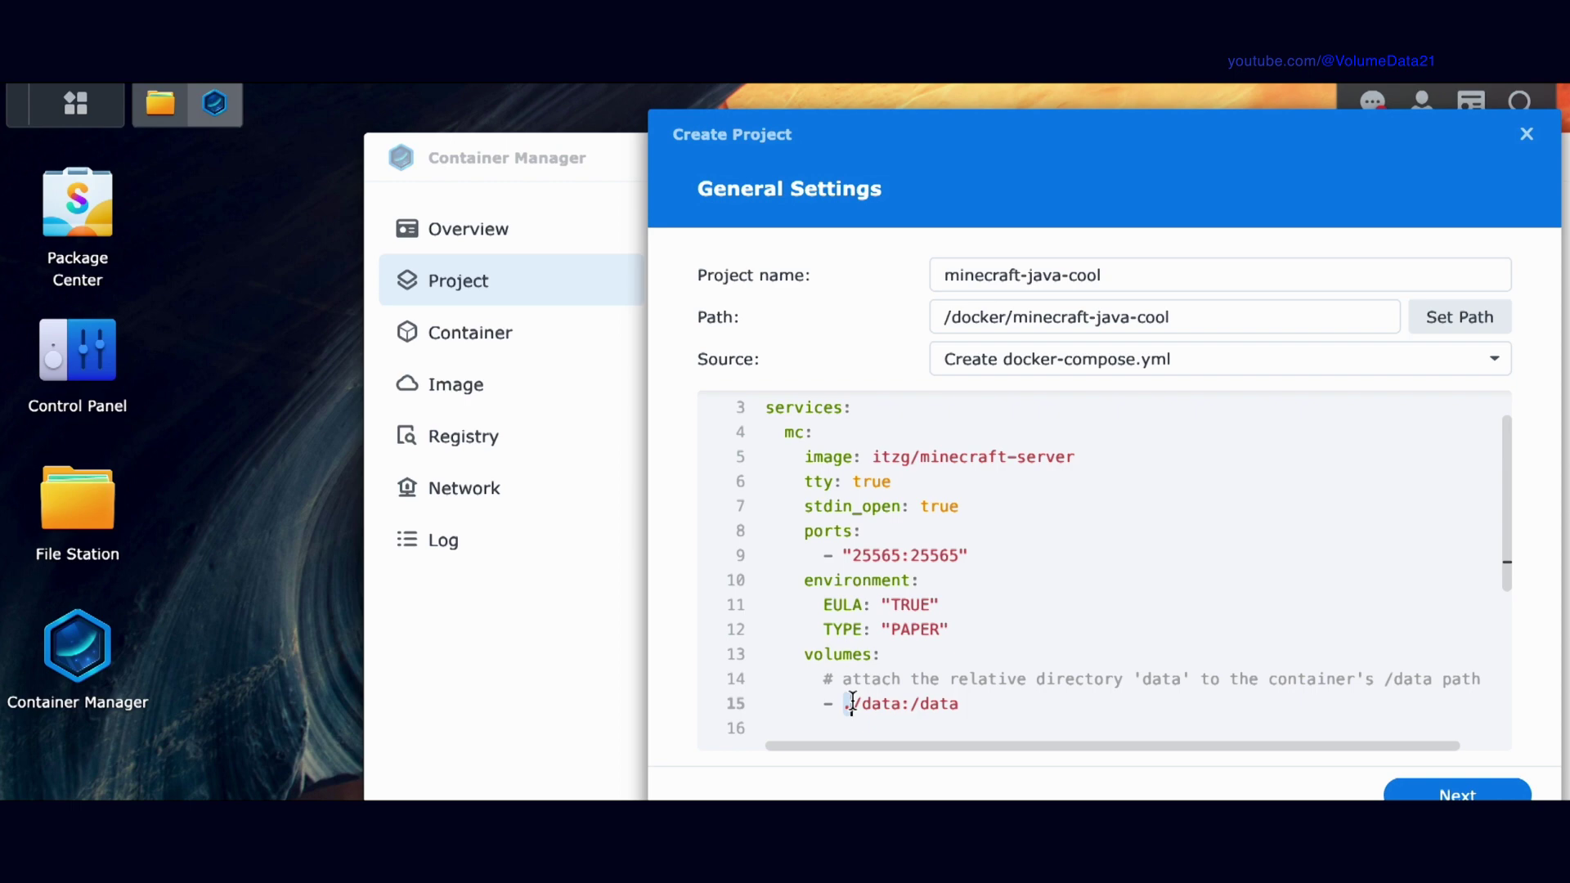
left_click_drag(852, 701, 875, 703)
left_click(82, 495)
double_click(584, 349)
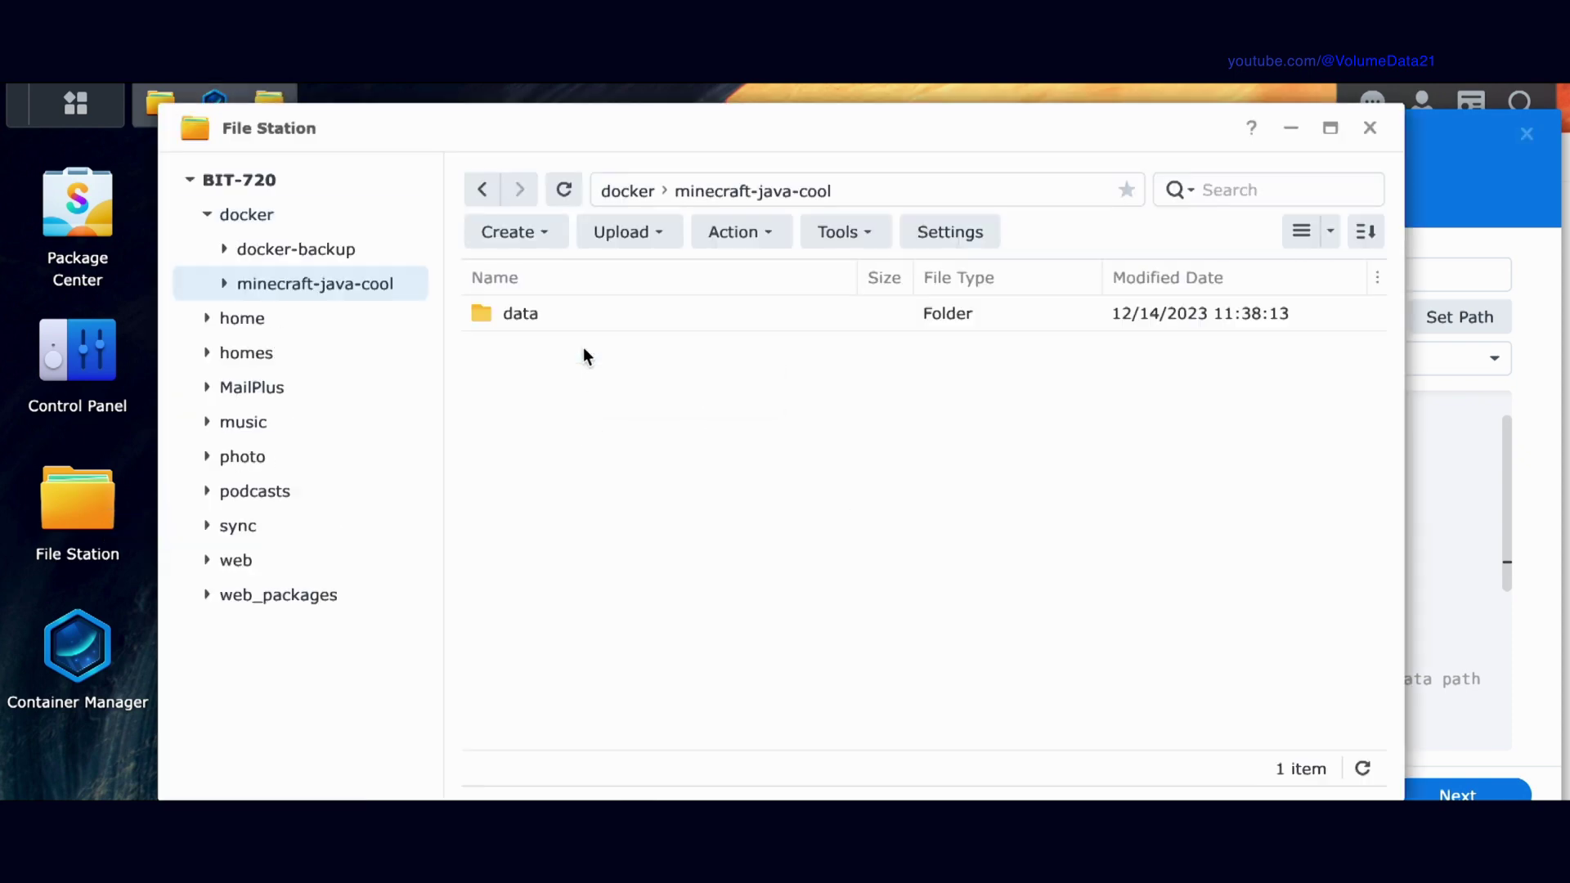
right_click(543, 312)
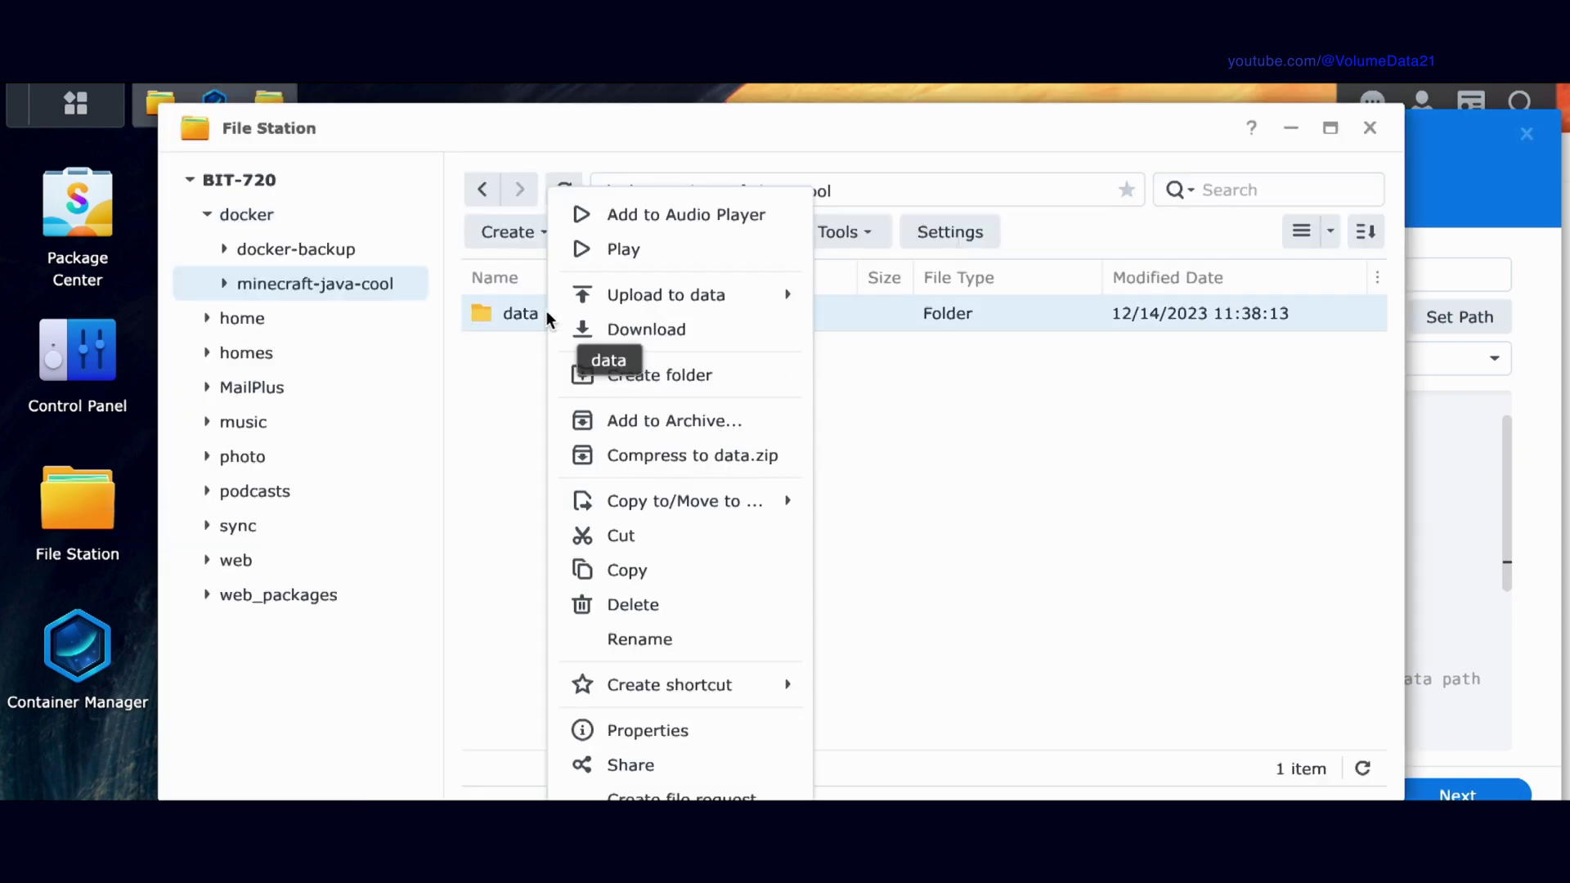
left_click(725, 729)
left_click(790, 314)
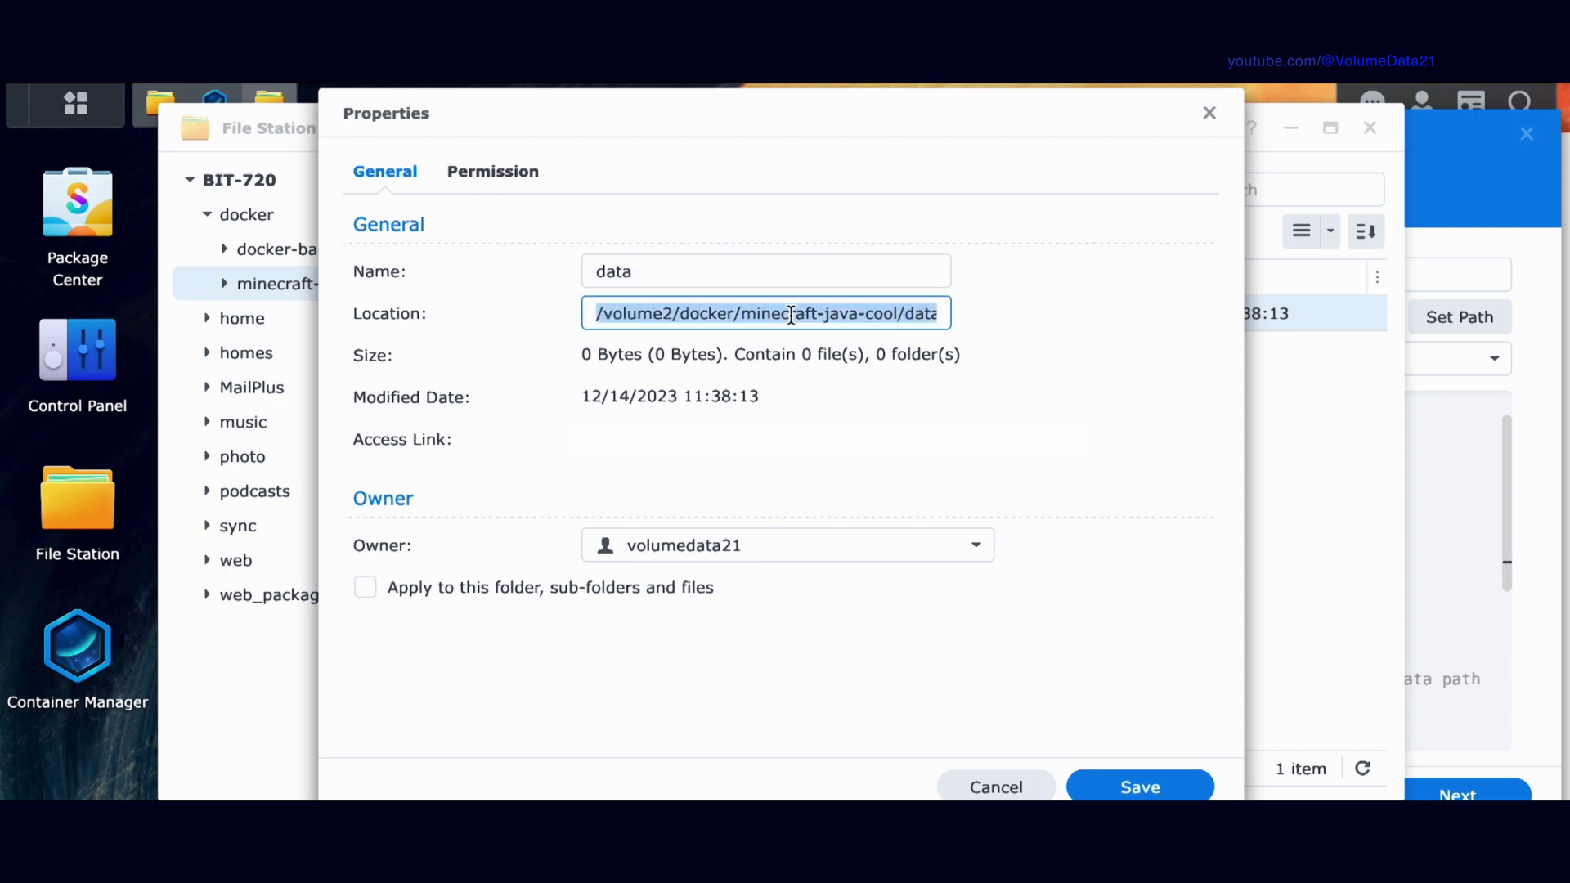
left_click(988, 783)
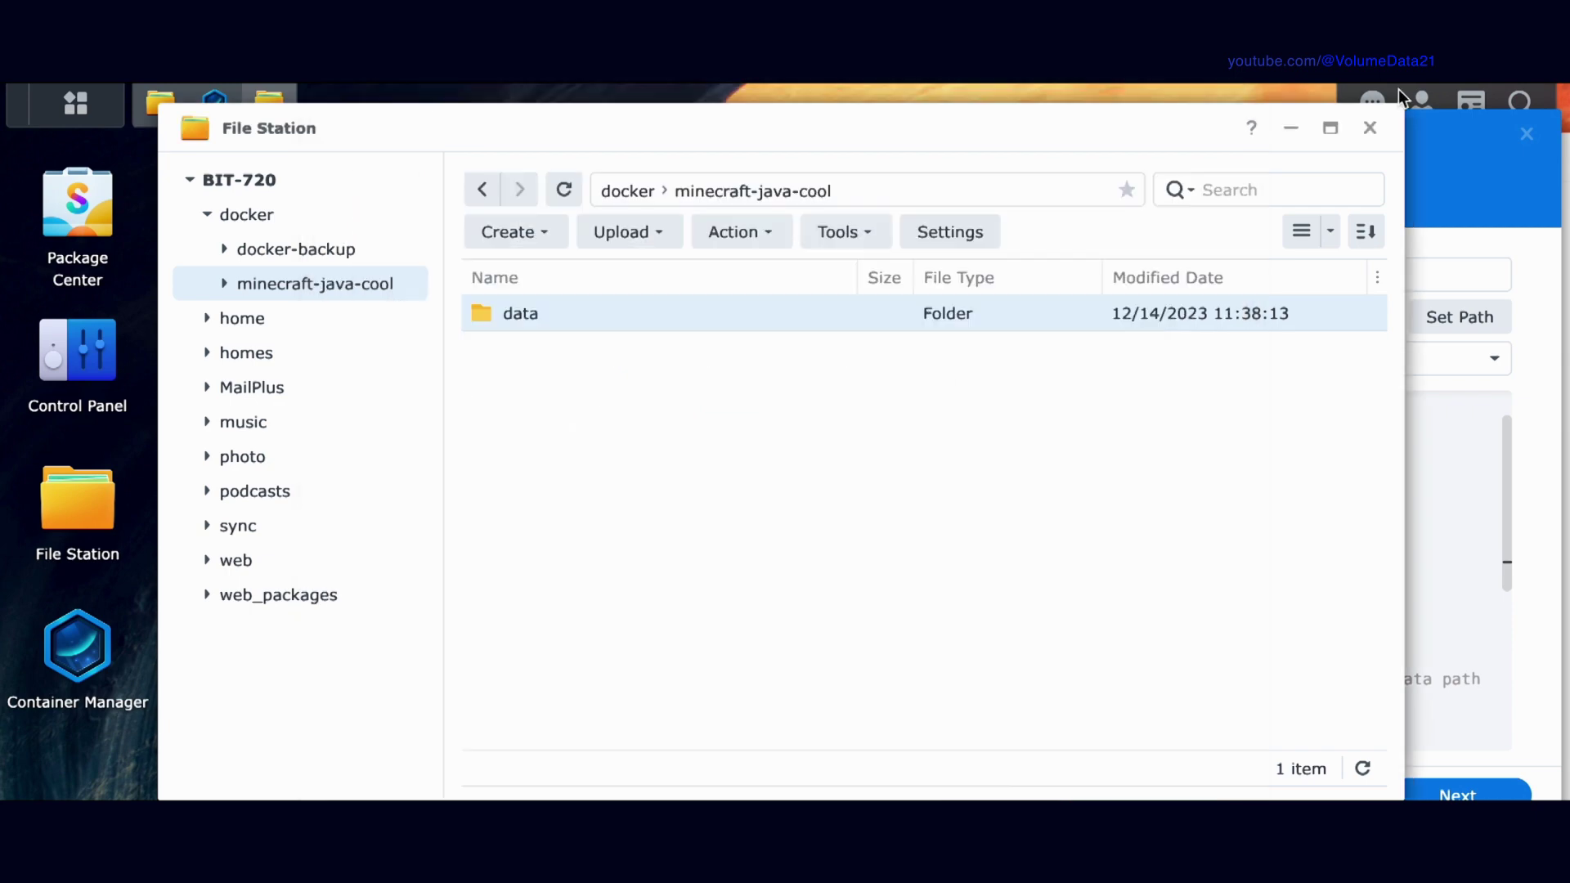
left_click(1369, 135)
Try /volume2/docker/minecraft-java-cool/data in place of ./data in the volume mapping, and undo the replacement
left_click_drag(901, 704, 844, 703)
key("ctrl+v")
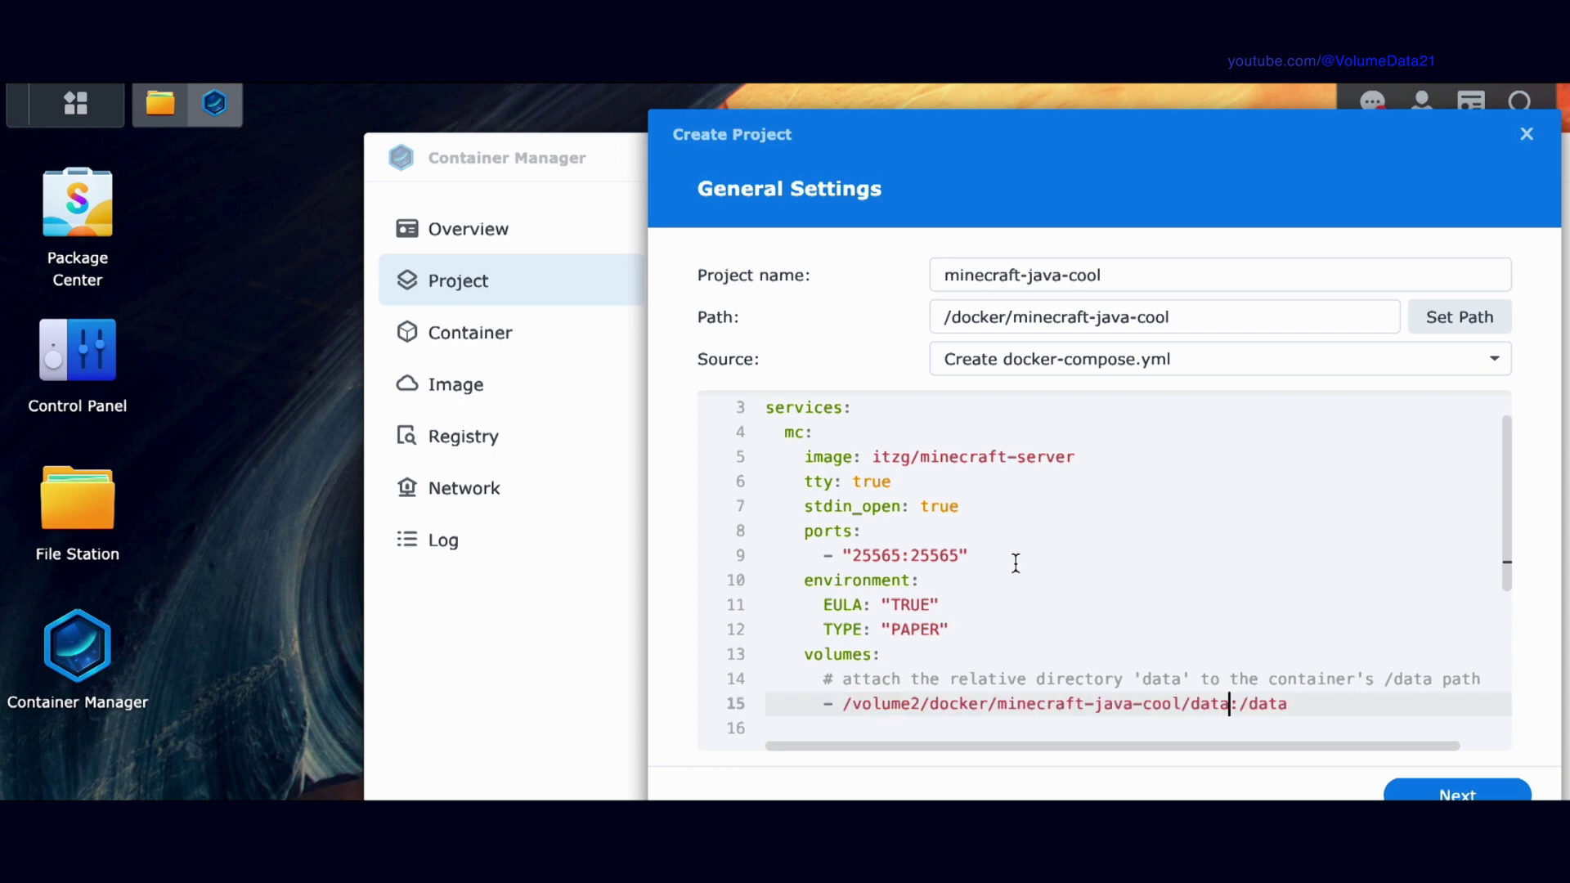
key("ctrl+z")
Review the compose file, including the container-side /data path of the volume mapping
left_click(1014, 564)
left_click(1008, 679)
left_click_drag(910, 704, 994, 700)
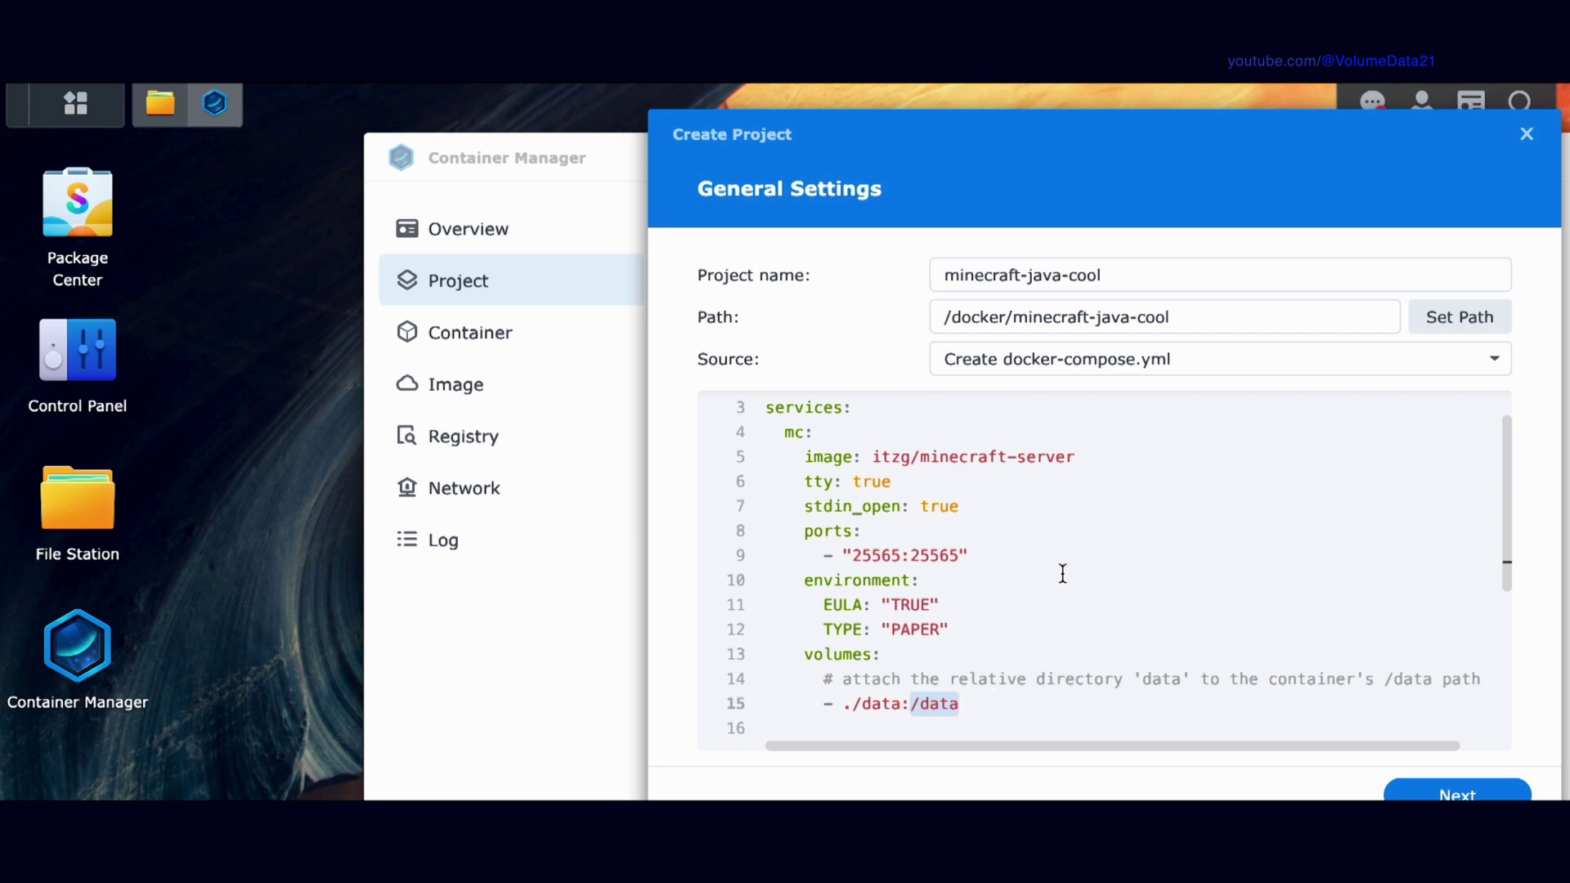
scroll(1062, 572, "down", 1)
scroll(1062, 572, "up", 2)
scroll(1062, 572, "down", 2)
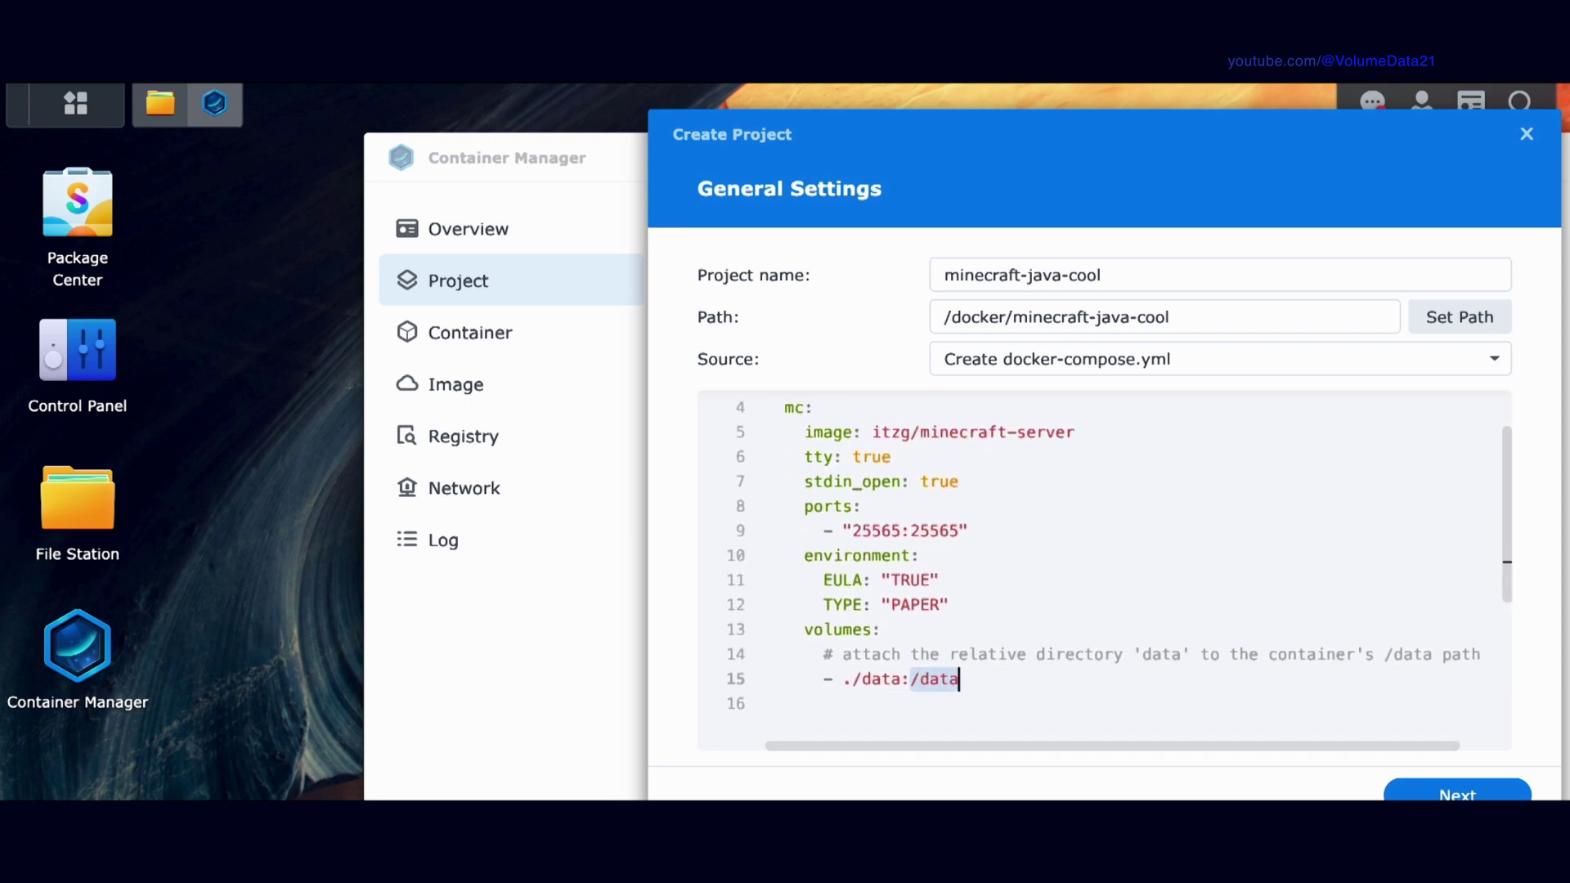
Create the project without a web portal, starting it once created, and show the container list
left_click(1441, 792)
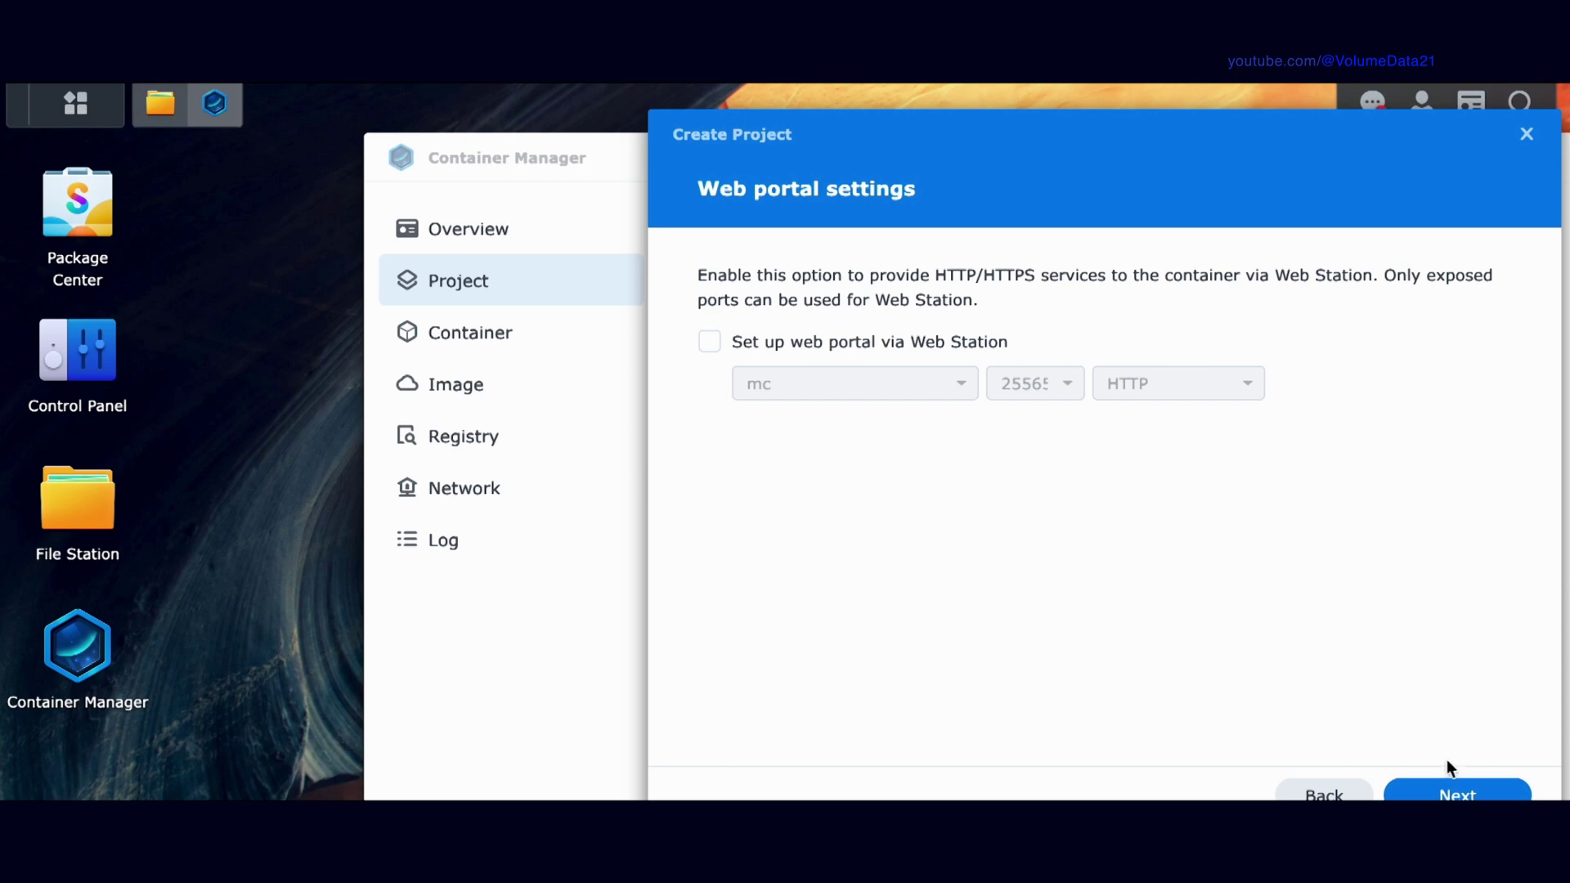
left_click(1437, 791)
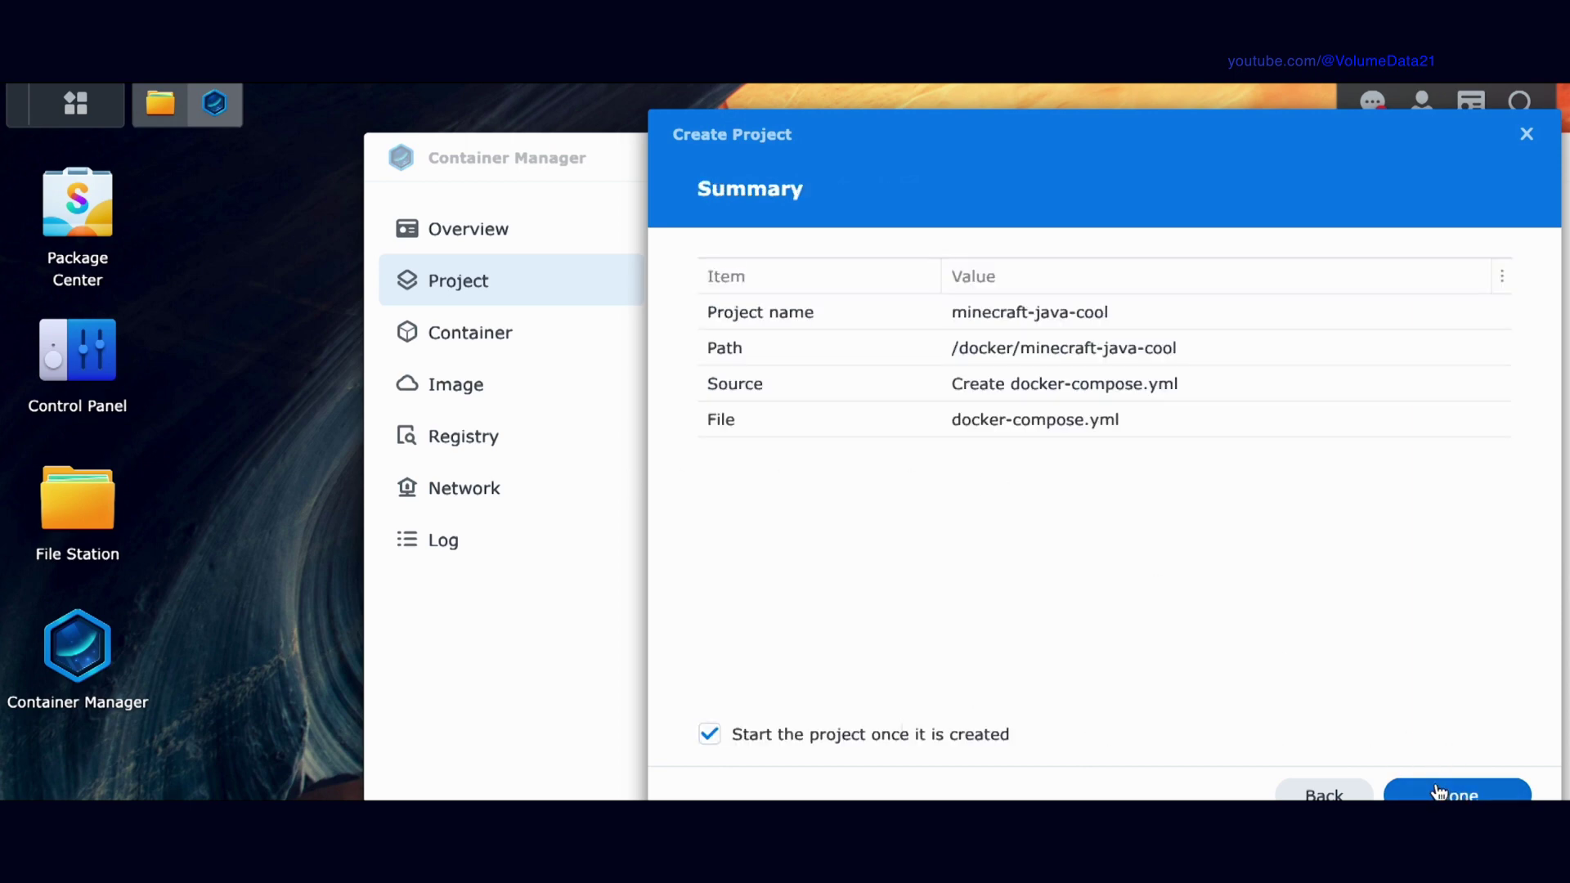
left_click(1439, 792)
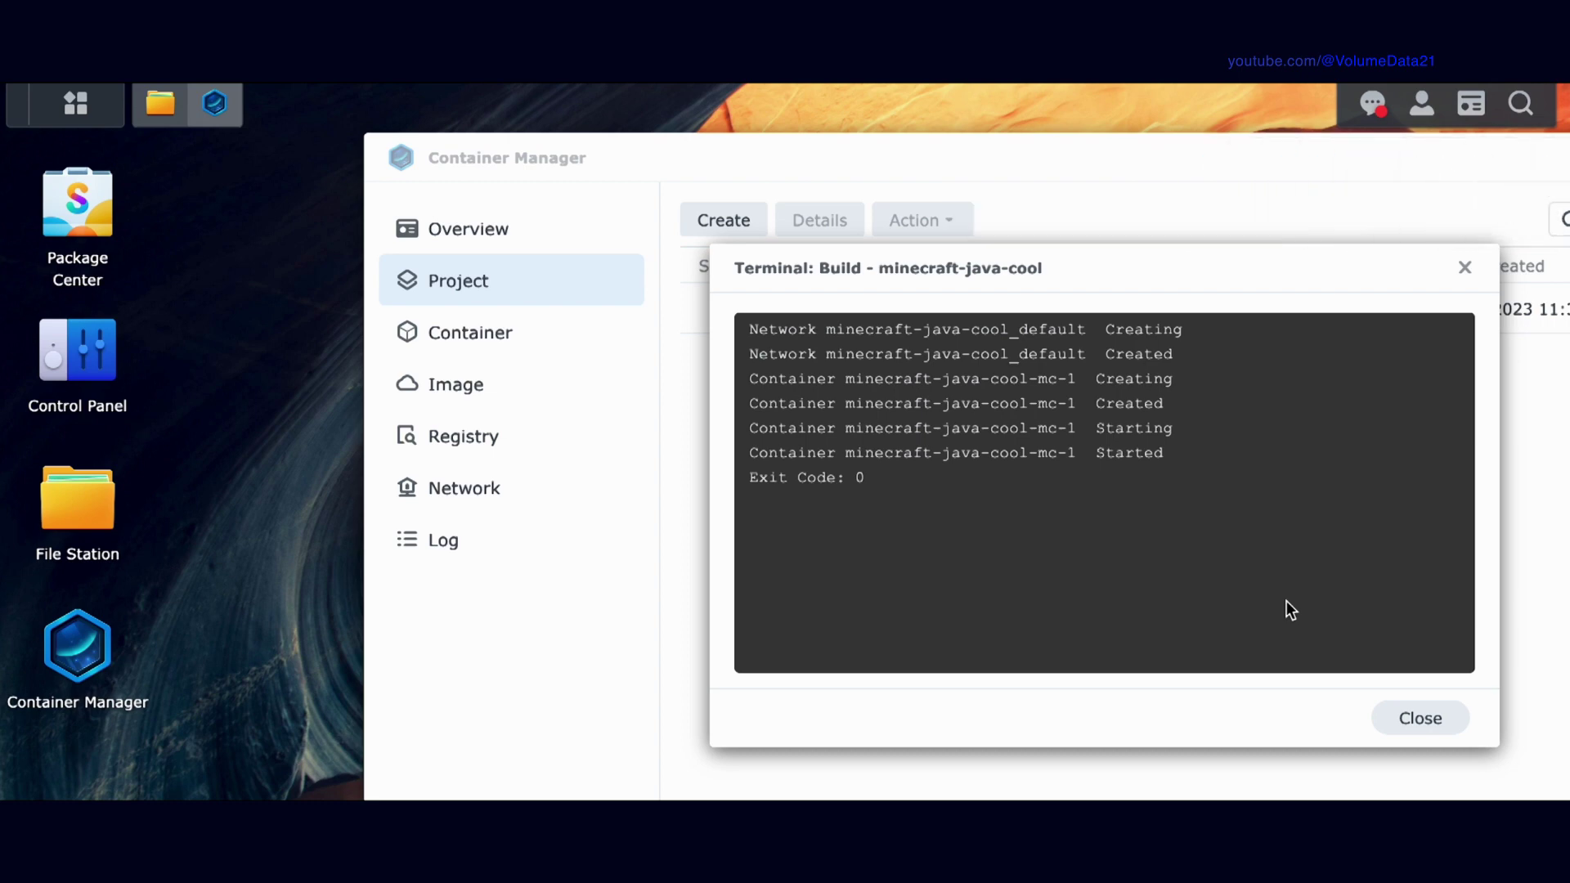
left_click(1394, 724)
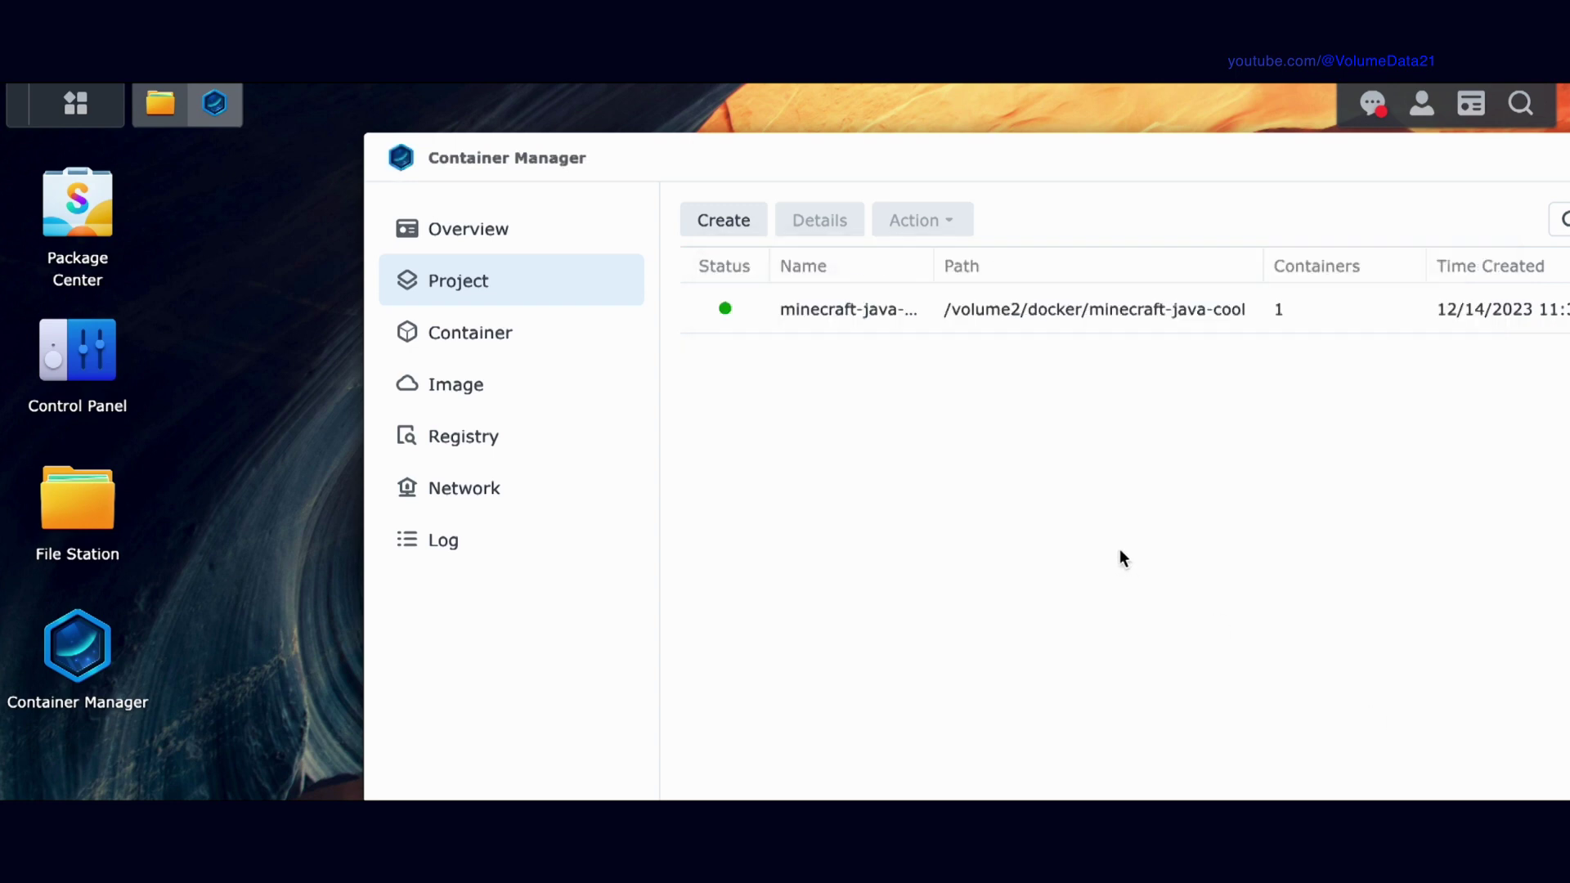
left_click(596, 346)
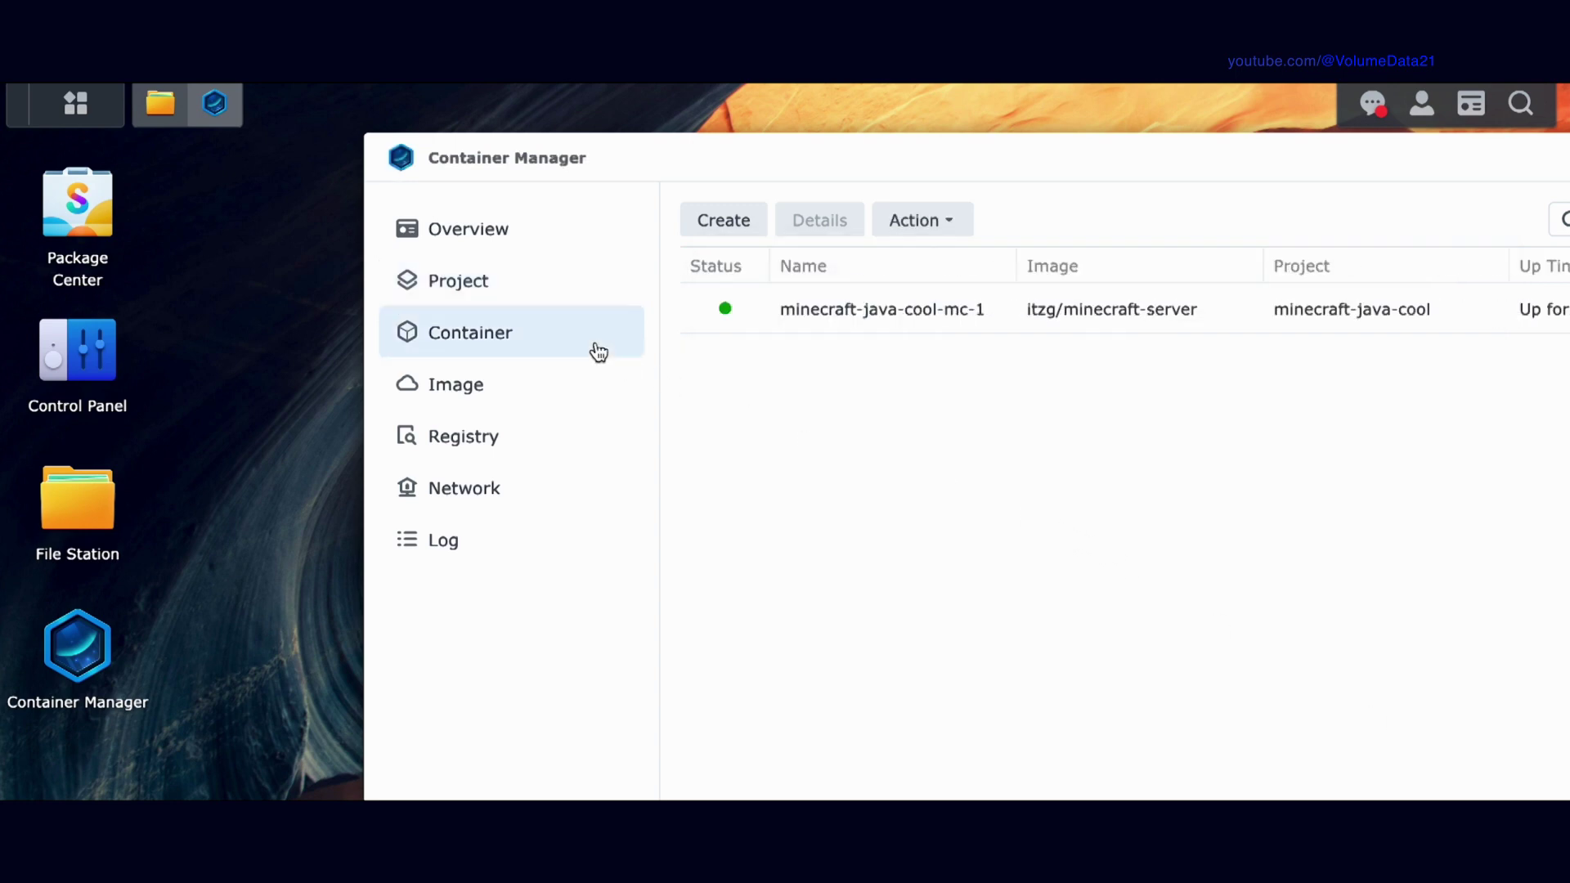
Compare the project list with the container list, widening the project name column to read the full name
left_click(548, 296)
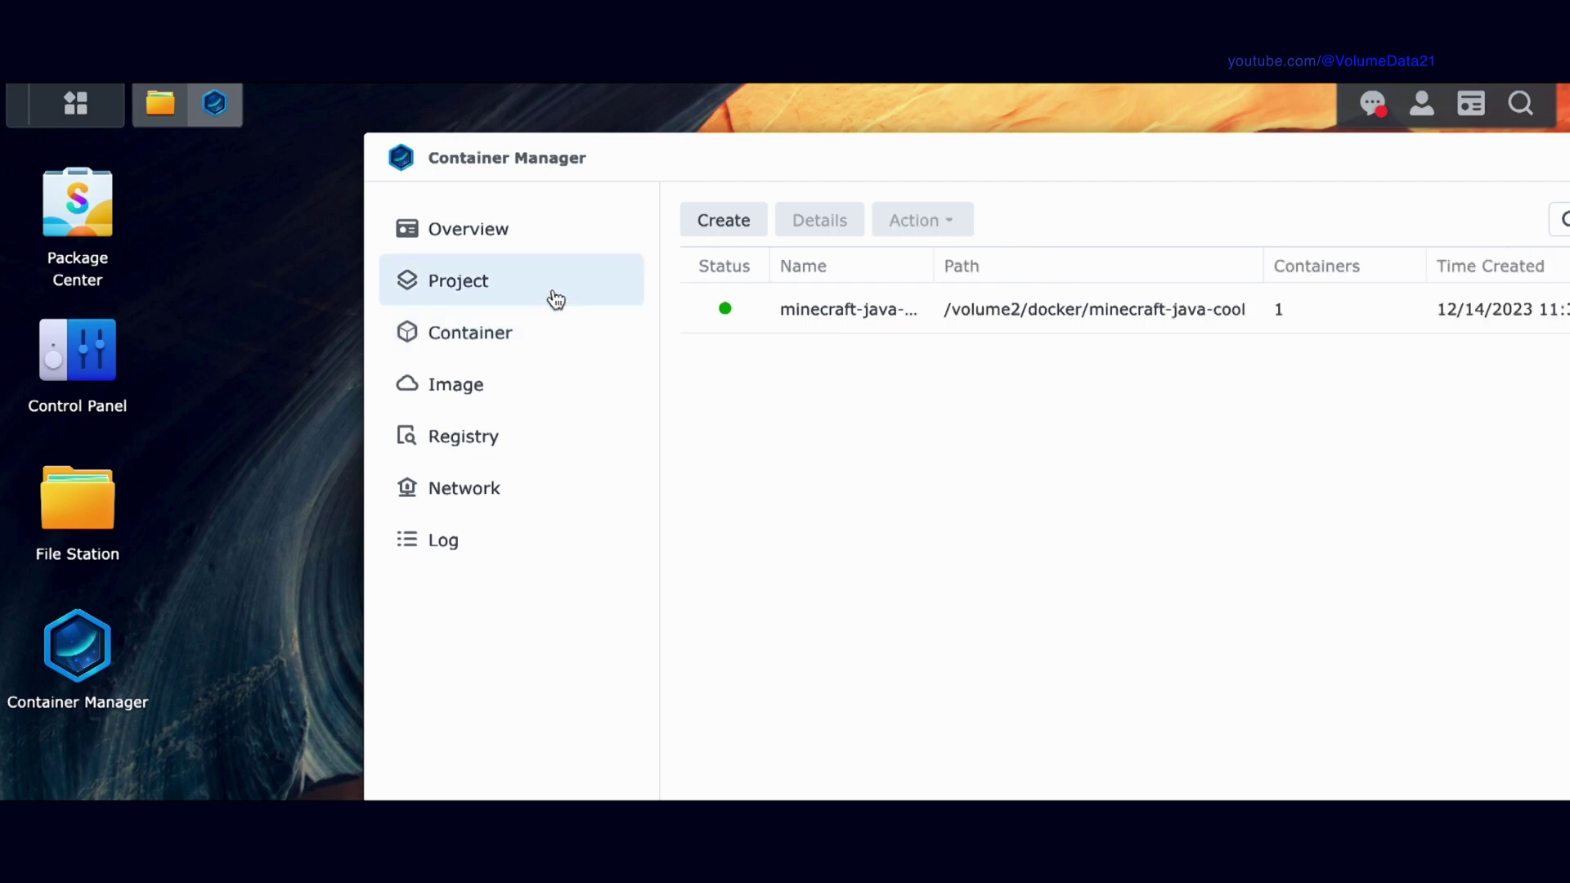
left_click(572, 336)
left_click(564, 295)
left_click_drag(932, 267, 1063, 266)
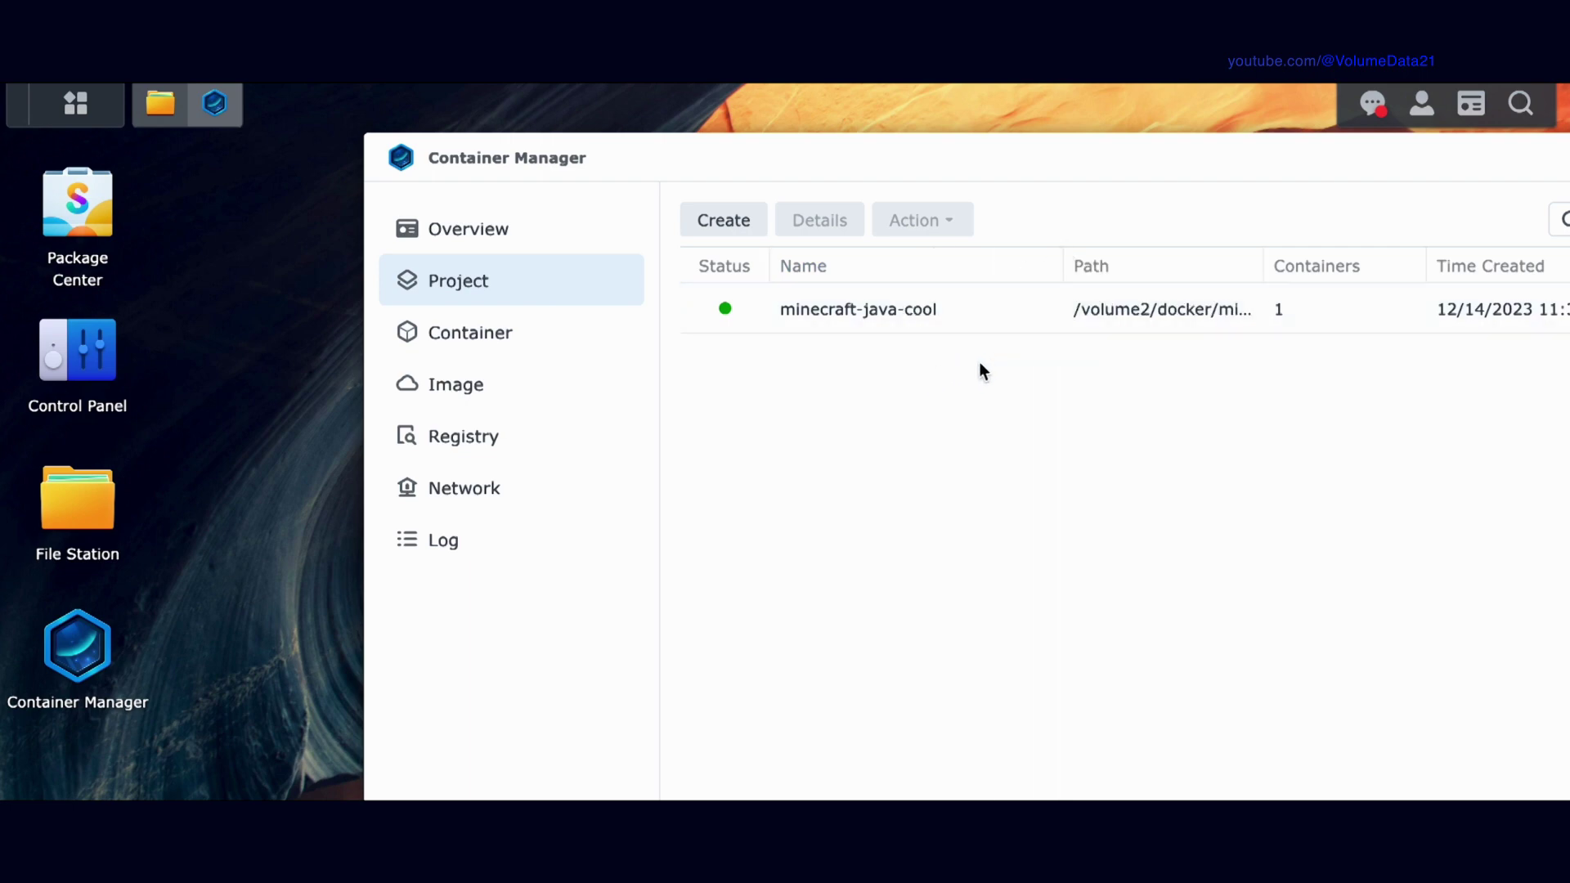
left_click(544, 332)
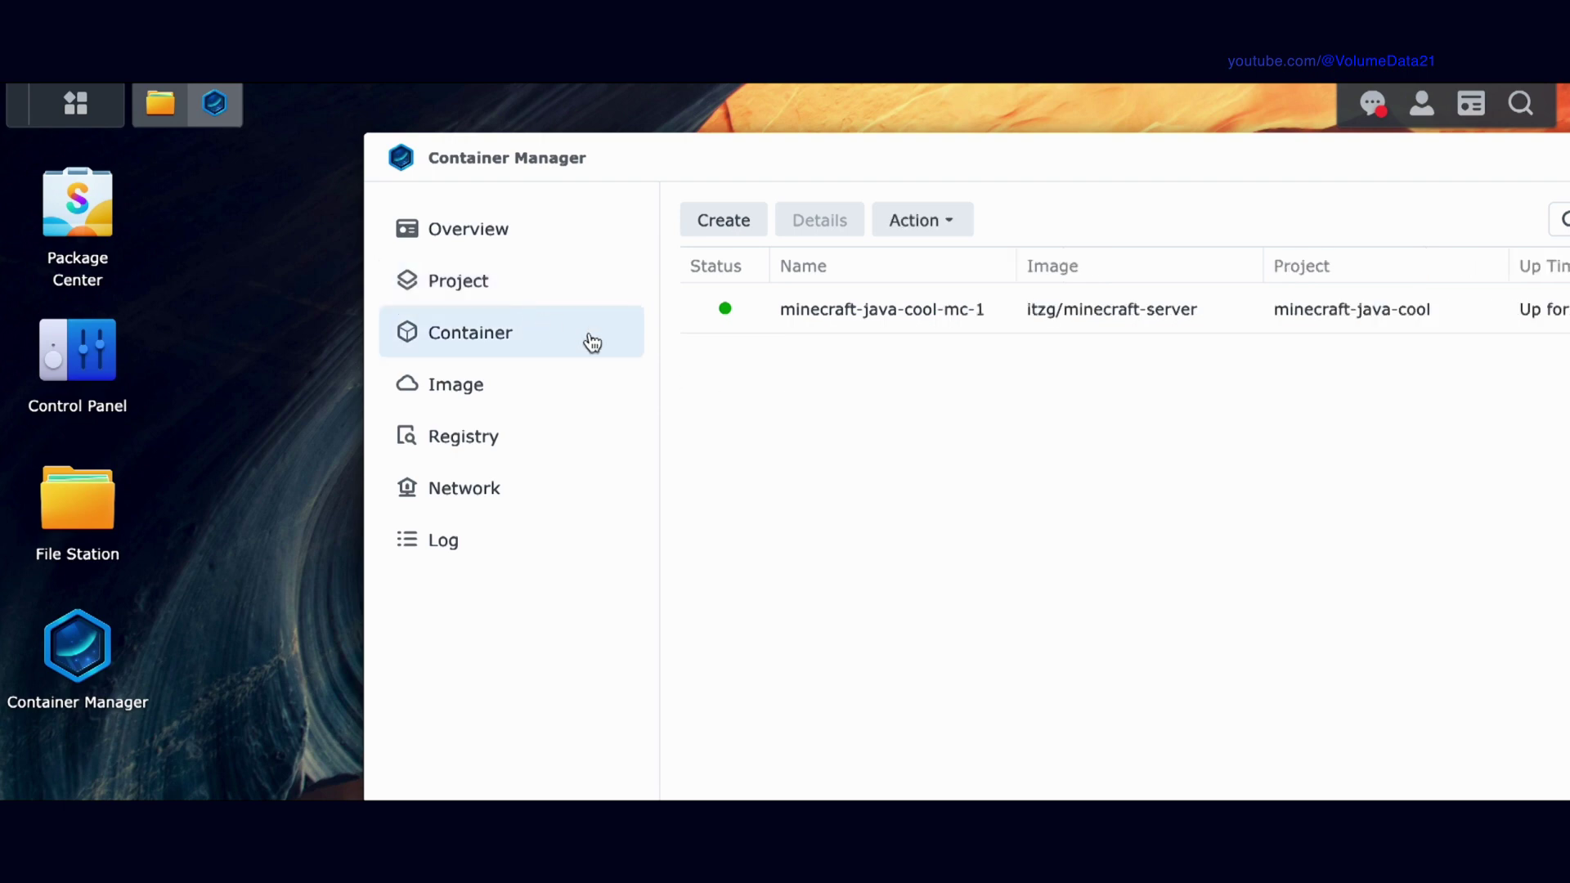
mouse_move(1017, 266)
left_mouse_down()
mouse_move(1045, 263)
mouse_move(1026, 269)
left_mouse_up()
left_click(524, 301)
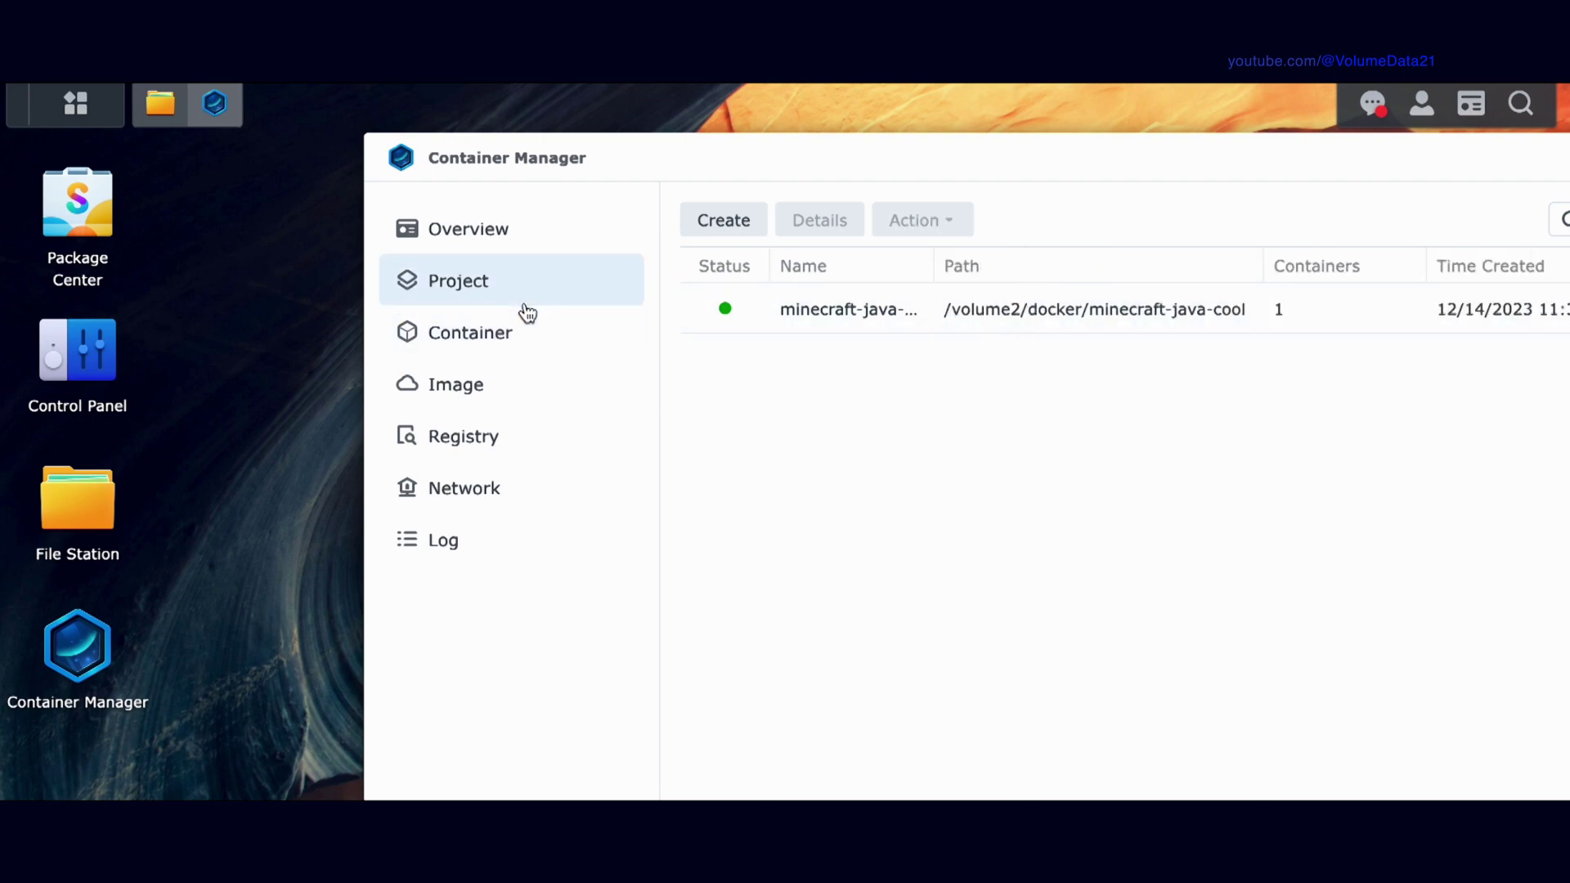
left_click(532, 333)
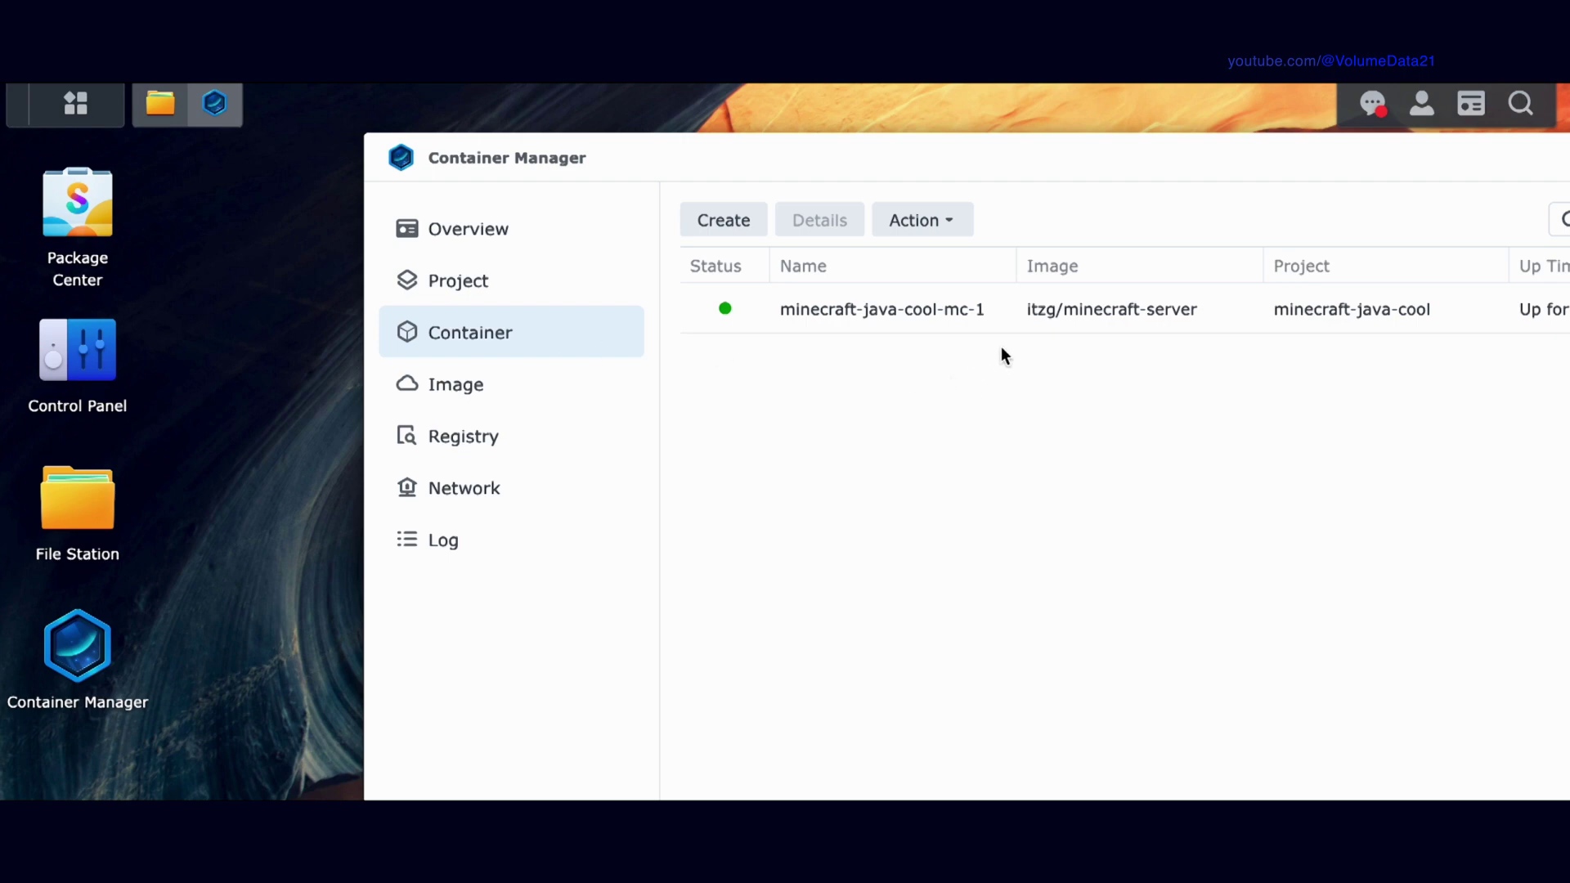
Open a terminal for the minecraft-java-cool-mc-1 container and review the server's startup log
left_click(1002, 321)
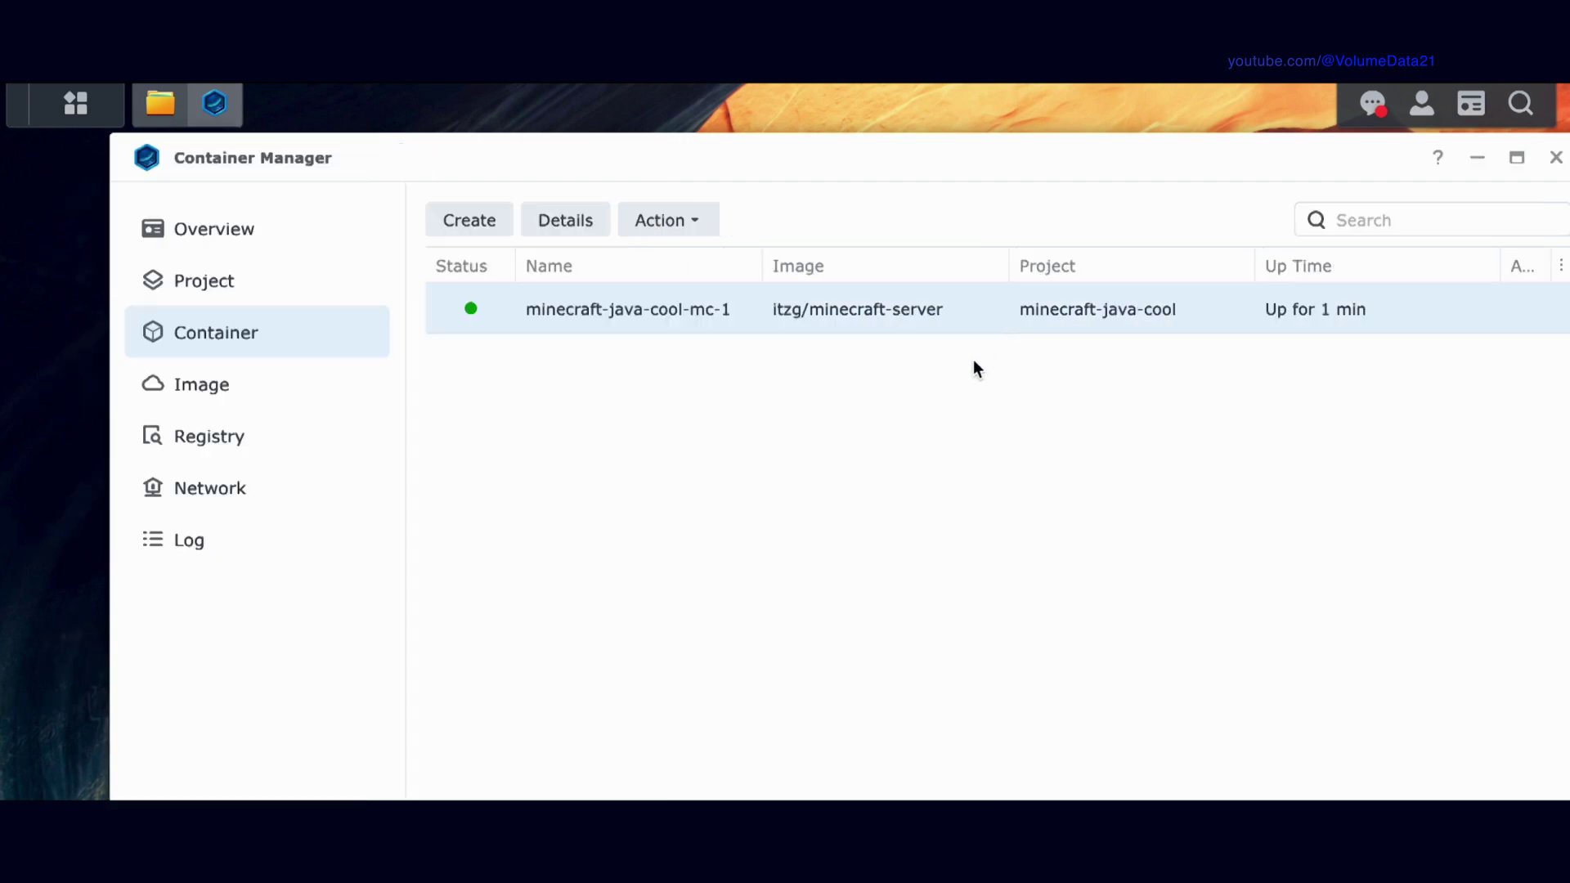
left_click(696, 222)
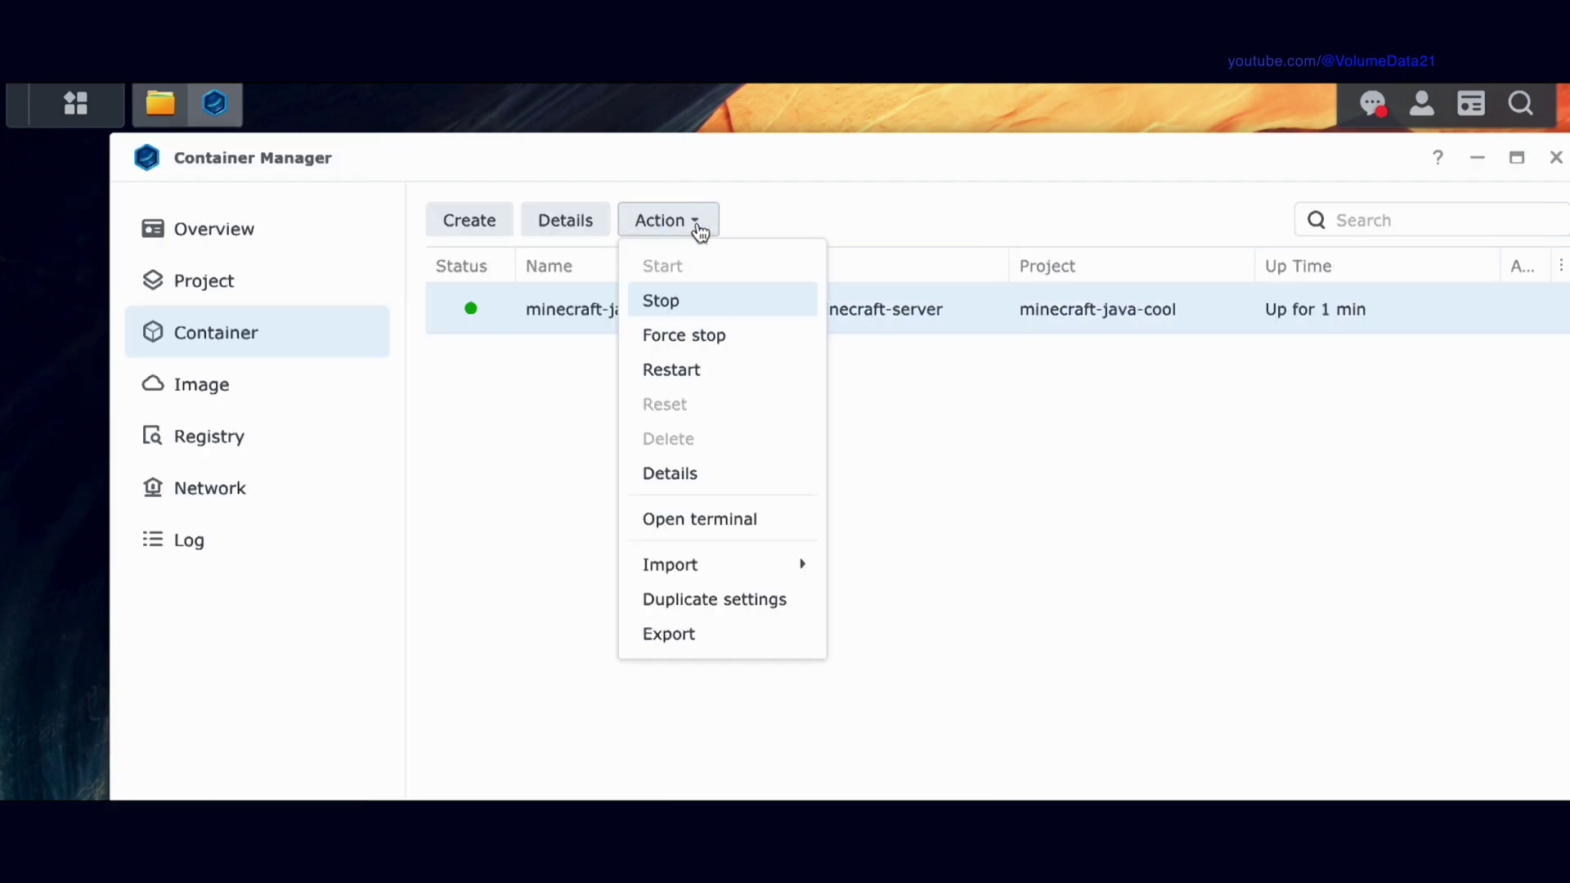
left_click(750, 517)
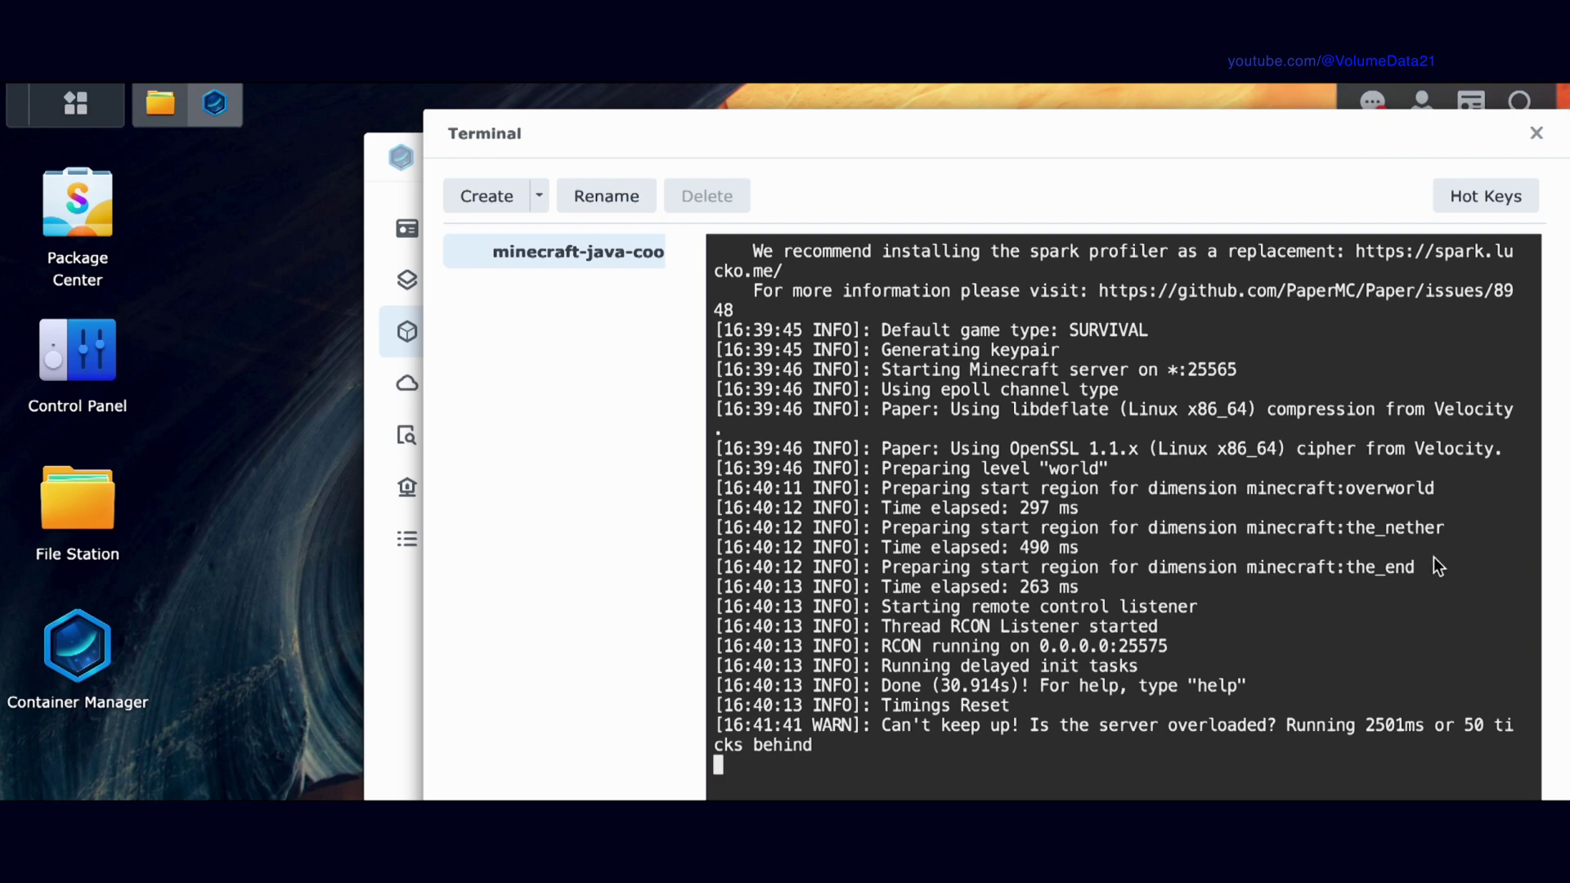
scroll(1437, 564, "up", 5)
scroll(1437, 565, "down", 5)
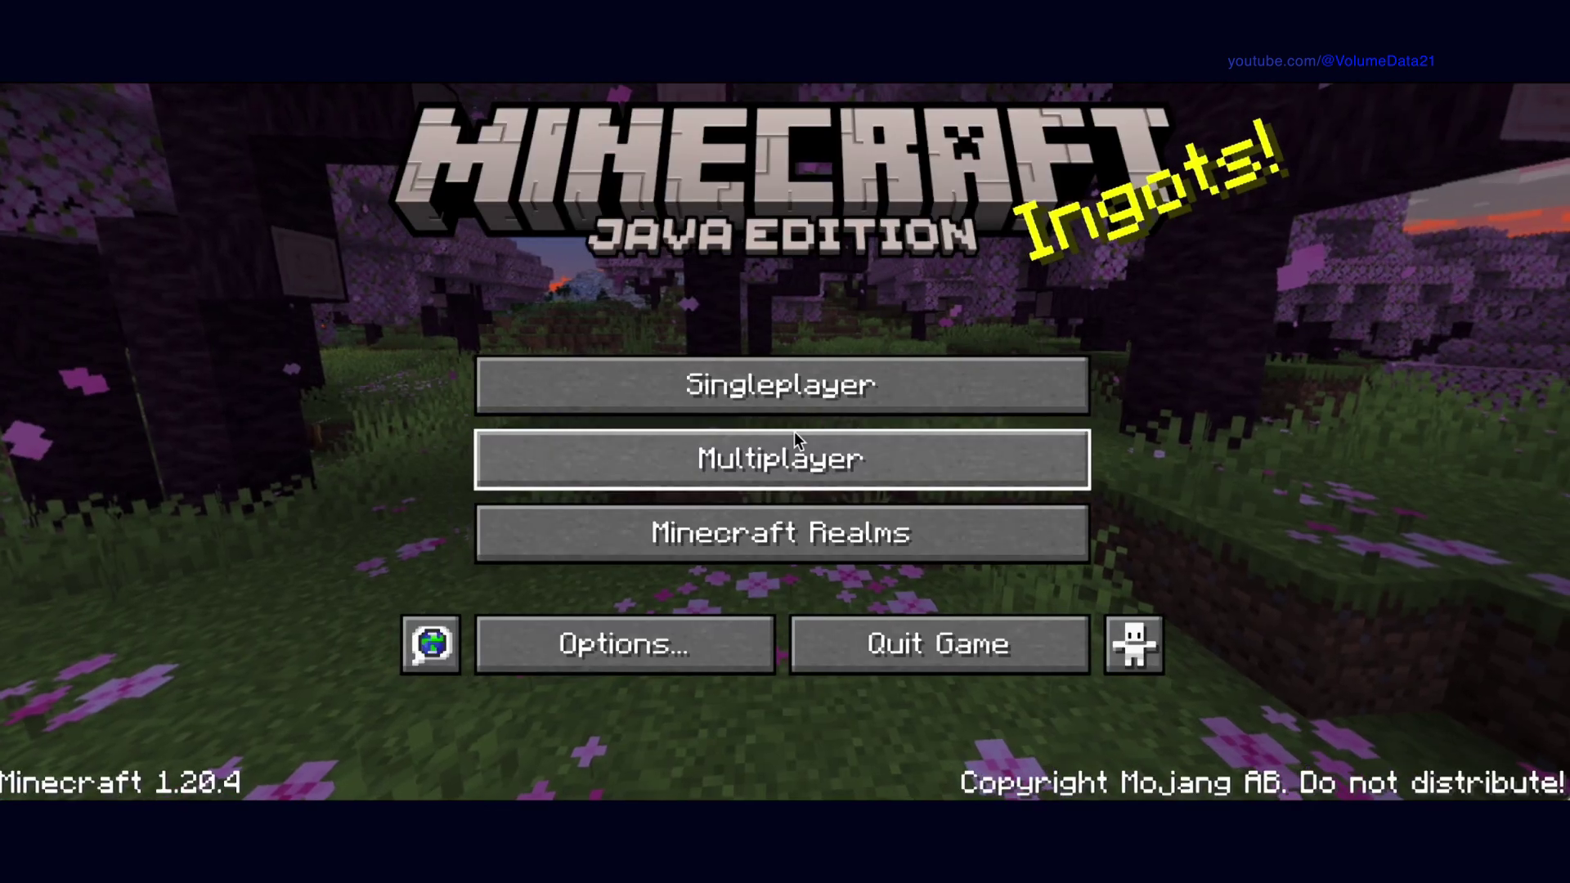
Switch to Minecraft Java Edition and begin a new multiplayer server entry with the address 192.168.86.70
left_click(792, 451)
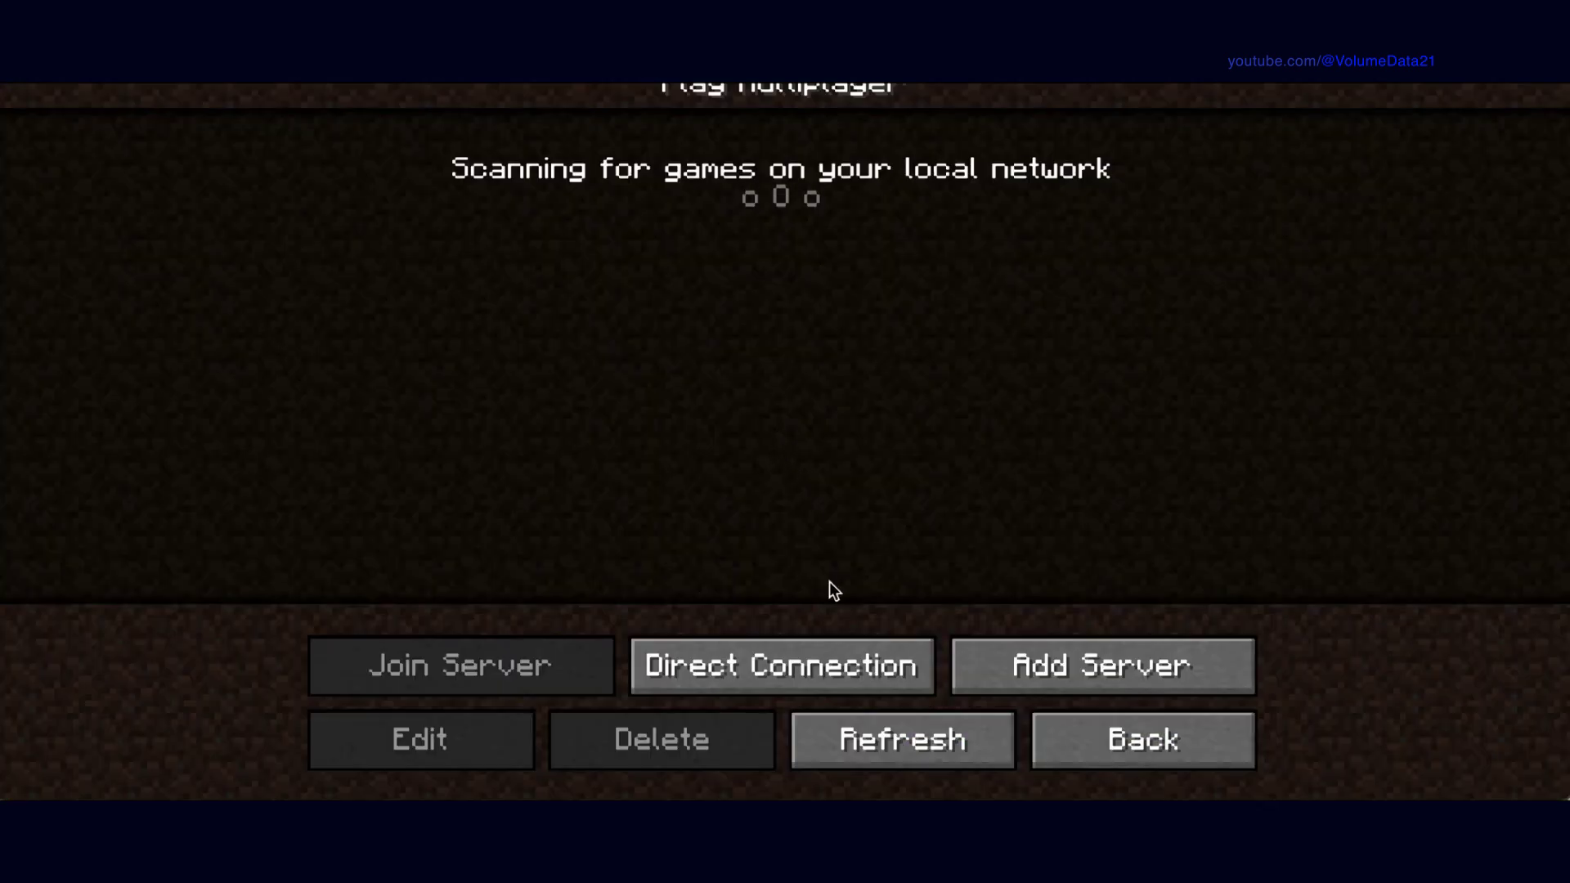
left_click(1100, 664)
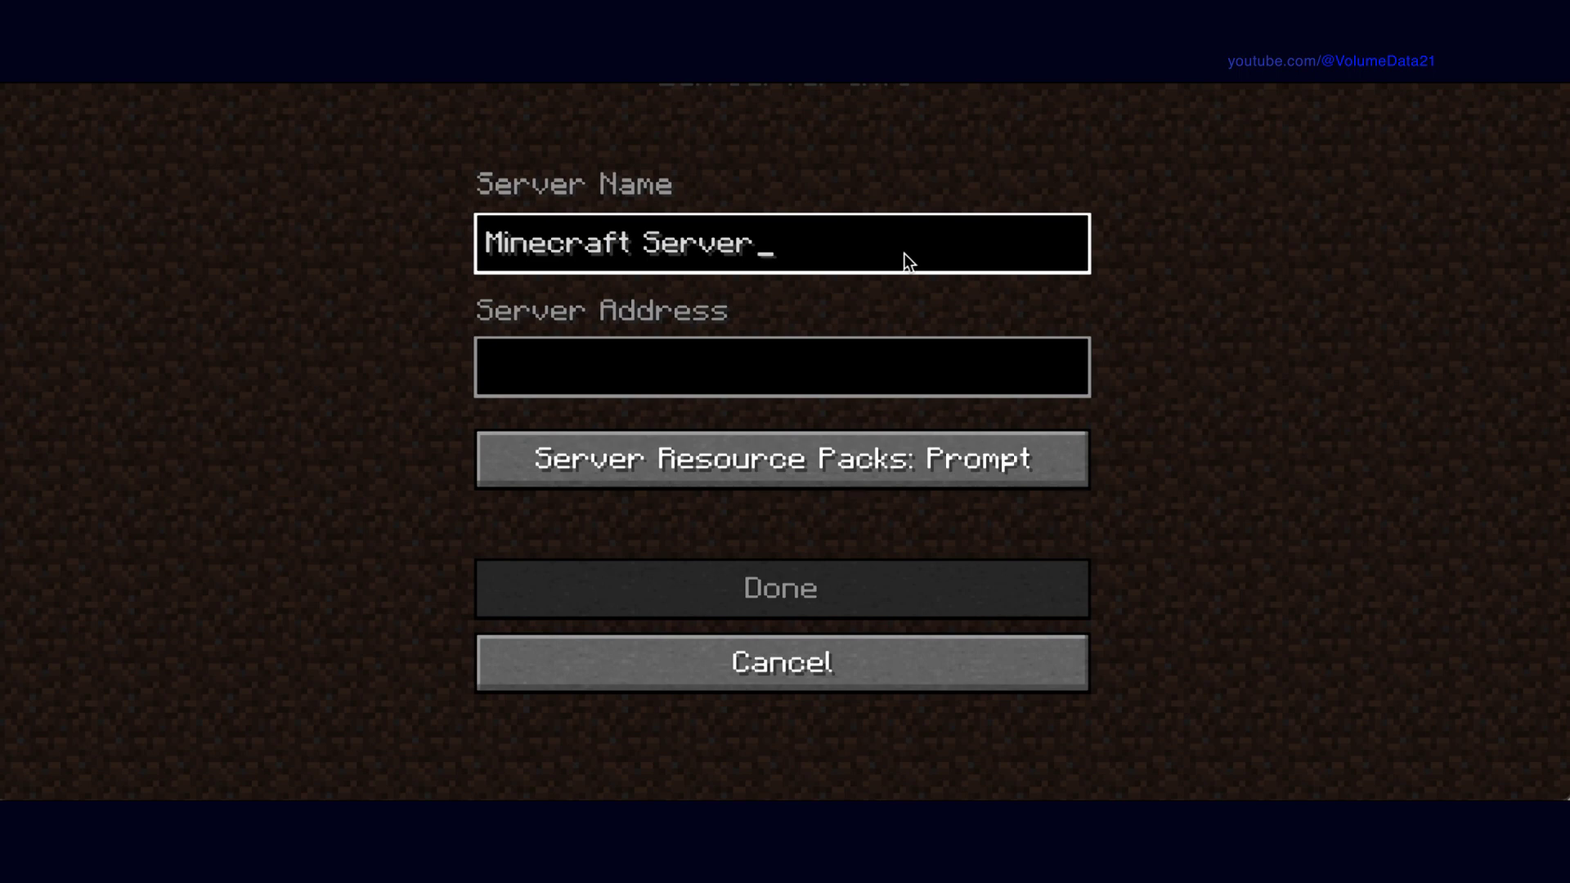
key("Tab")
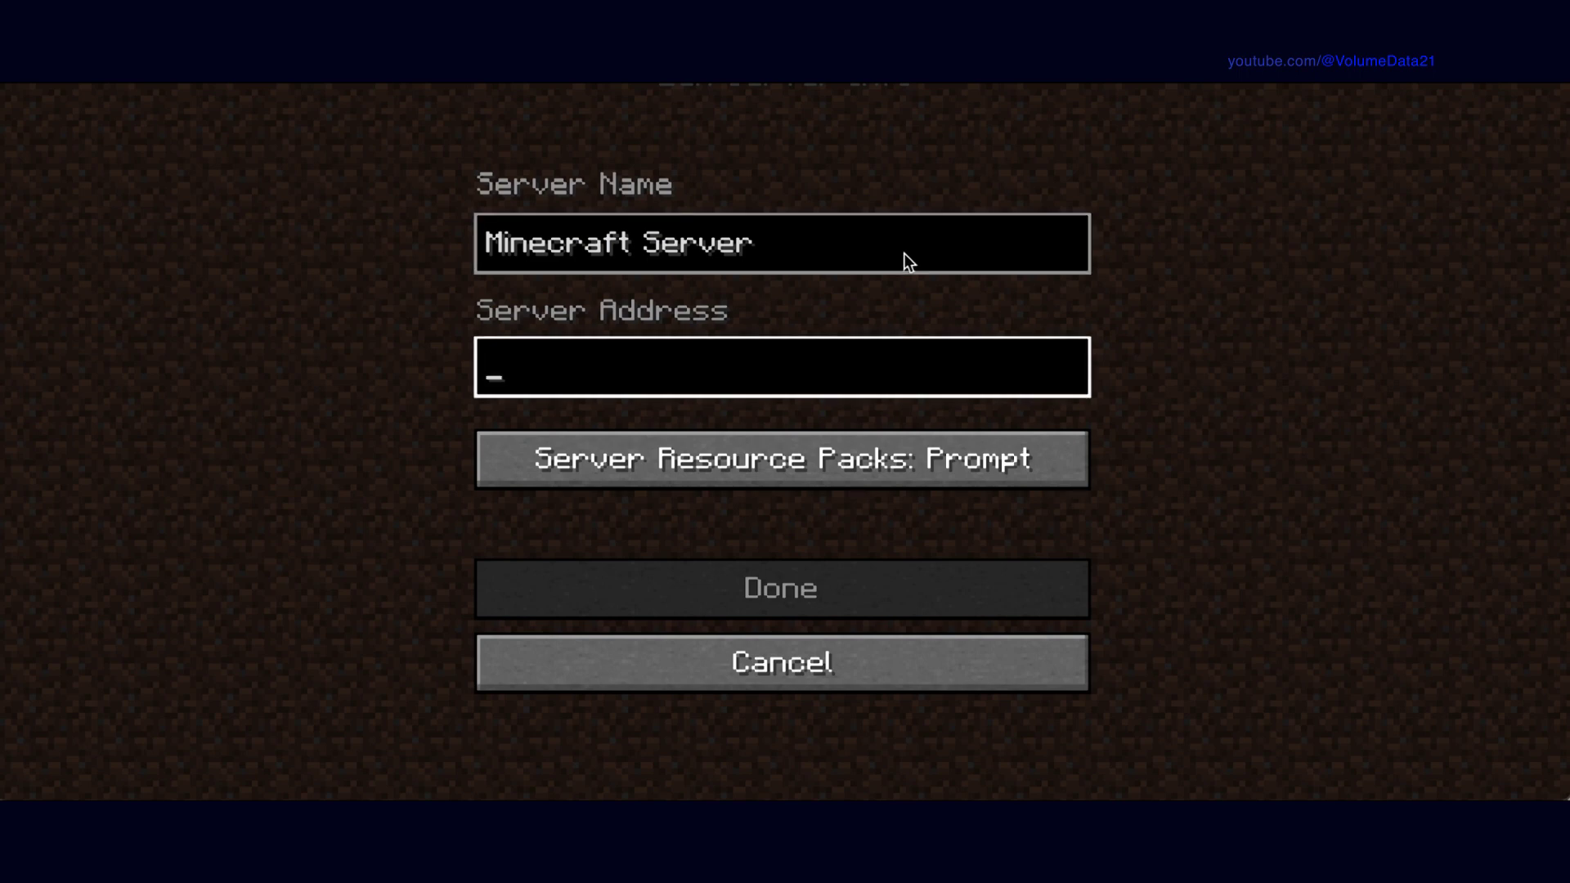
type("192.168.86.7")
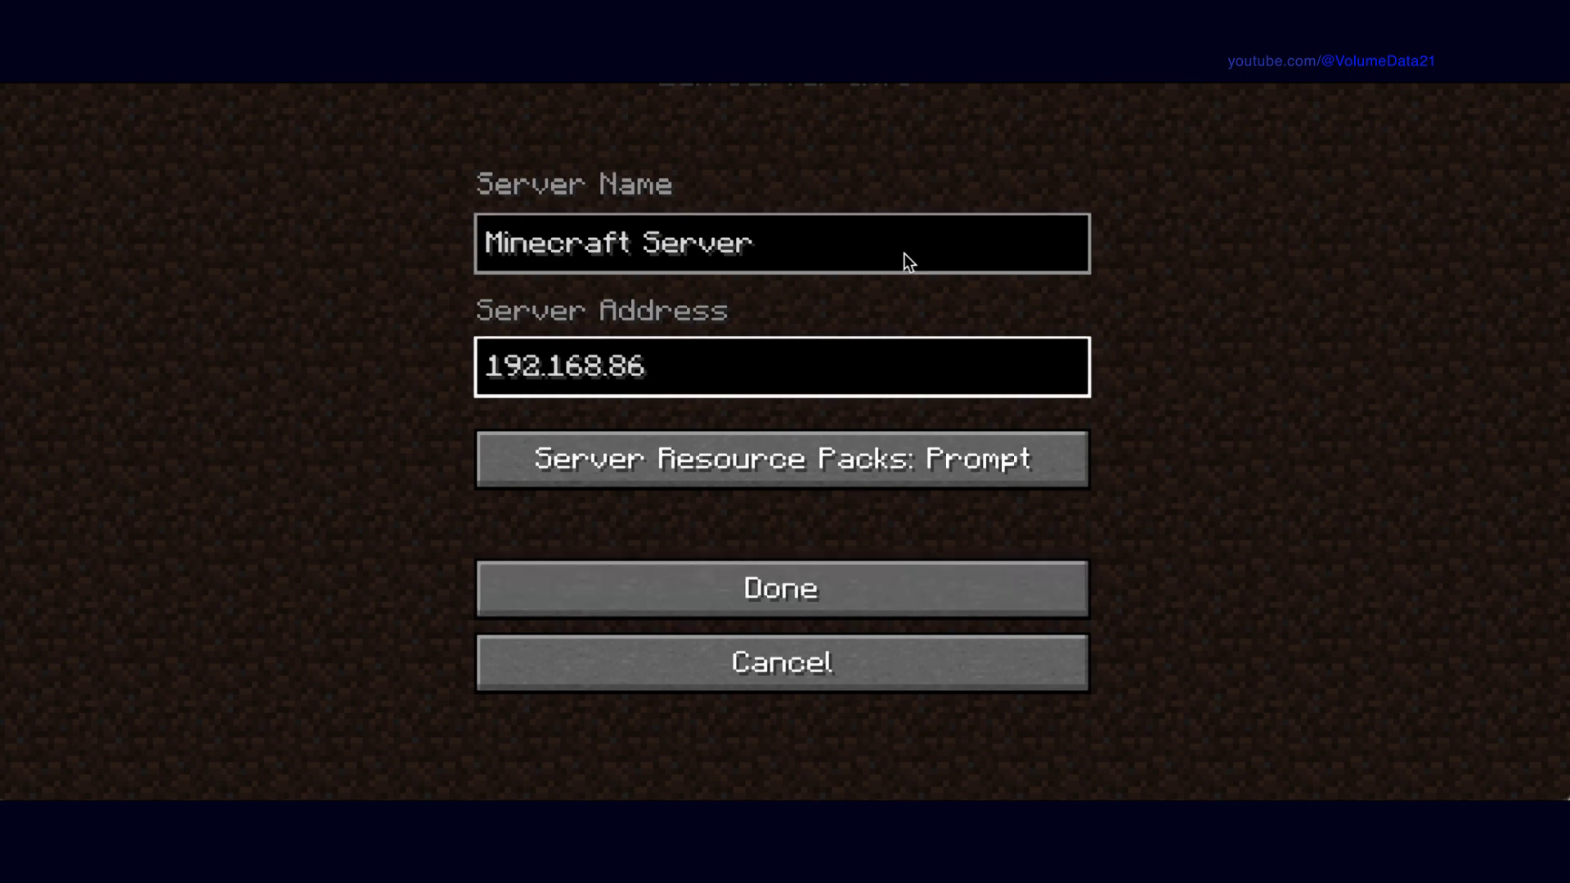
type("0")
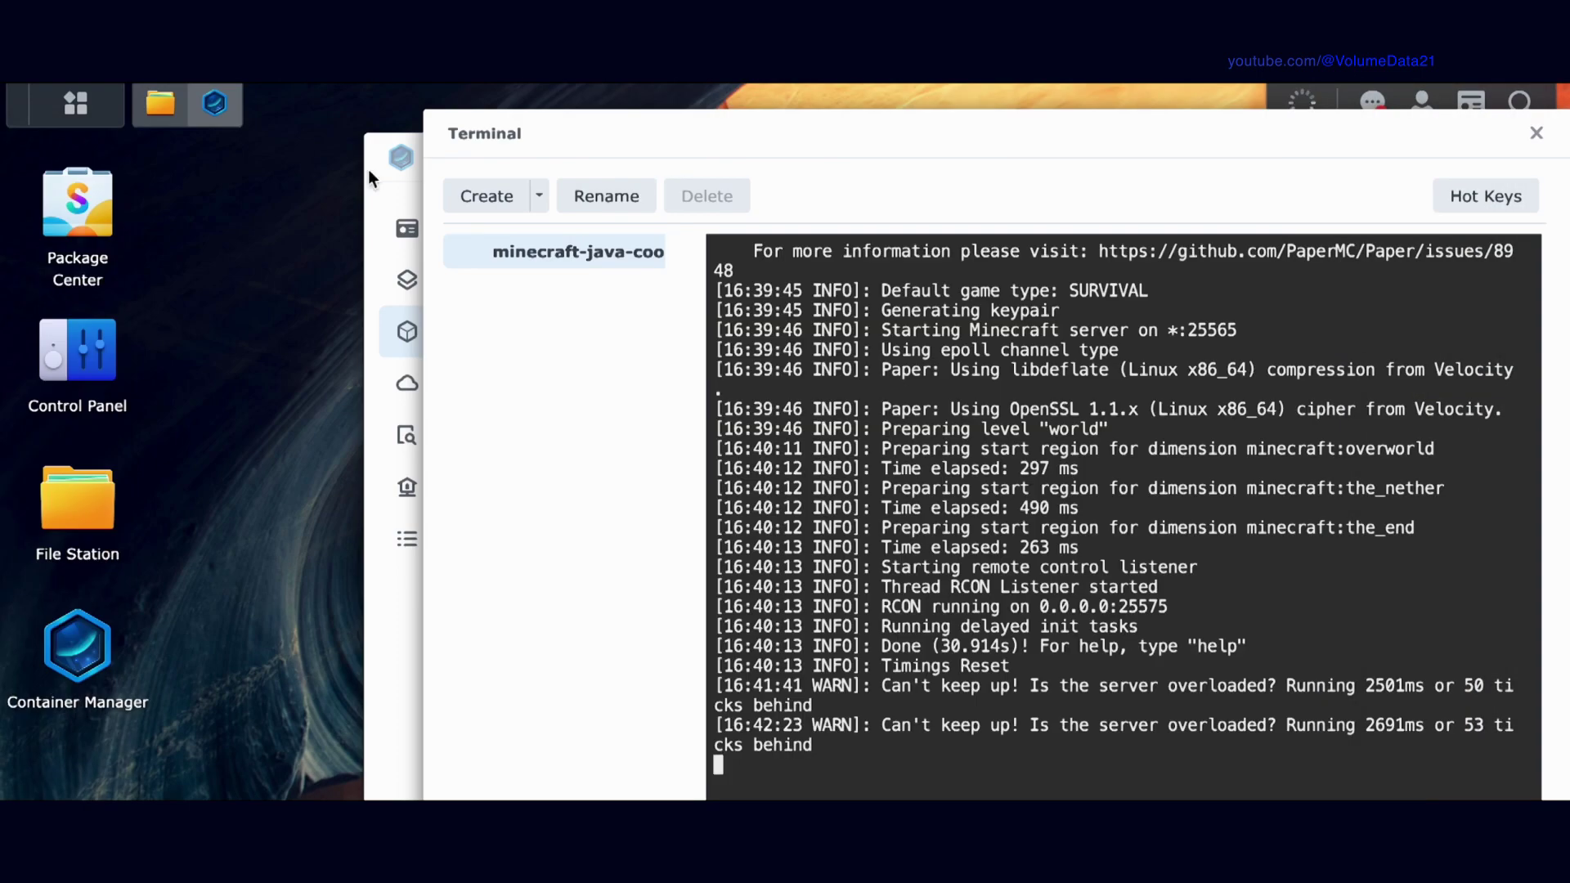
Back in DSM, close the container's terminal and look up the NAS's LAN address in the System Health widget
left_click_drag(1304, 140, 1164, 147)
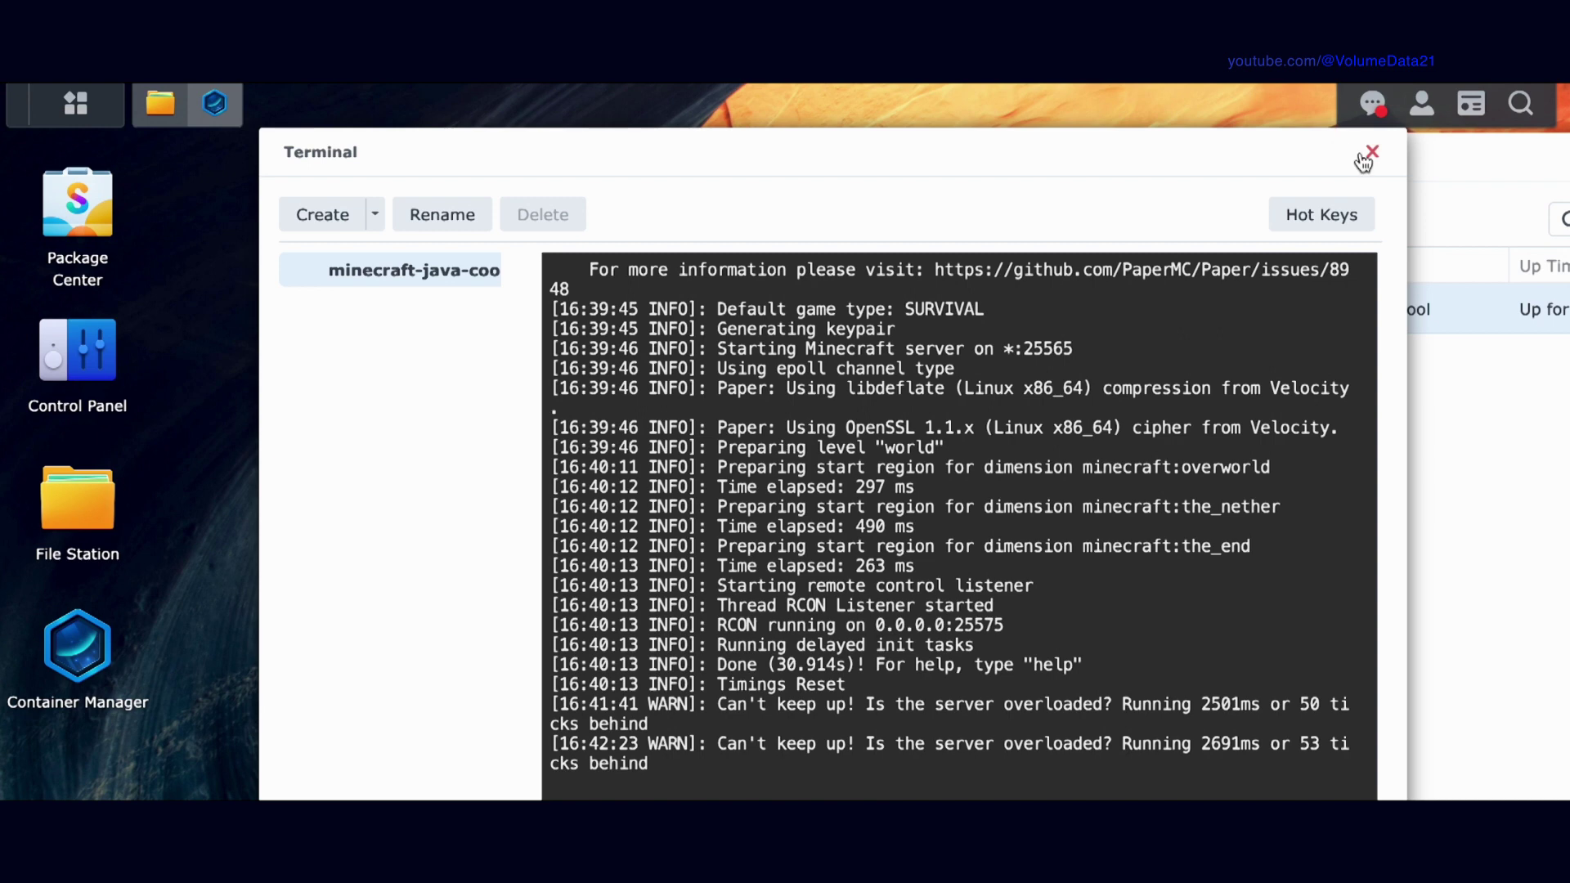
left_click(1367, 155)
left_click_drag(1438, 163, 1220, 219)
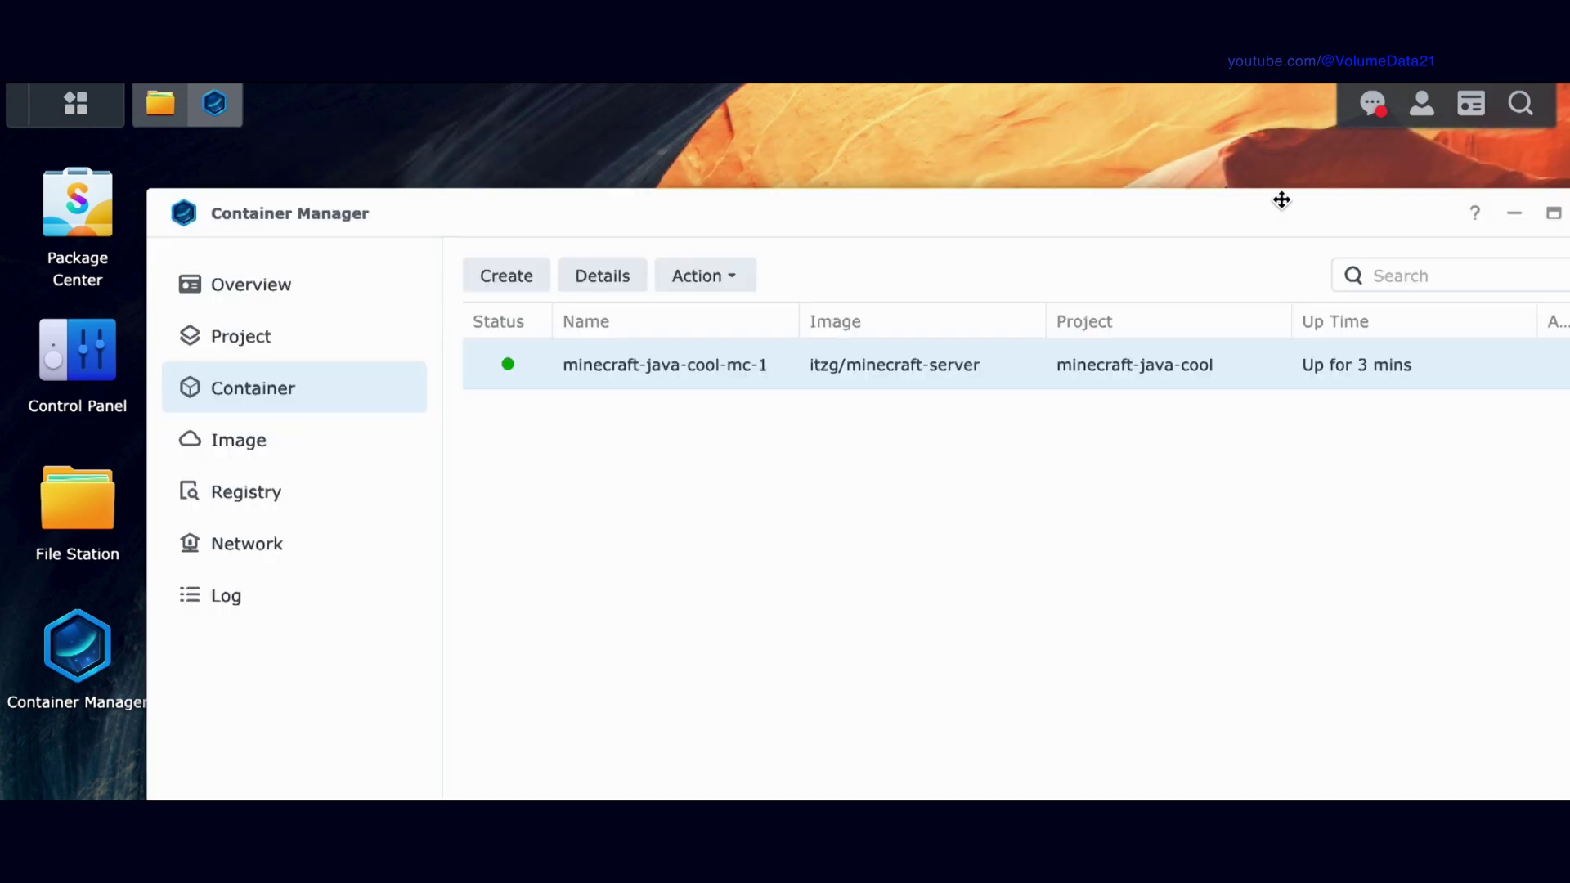
left_click(1469, 107)
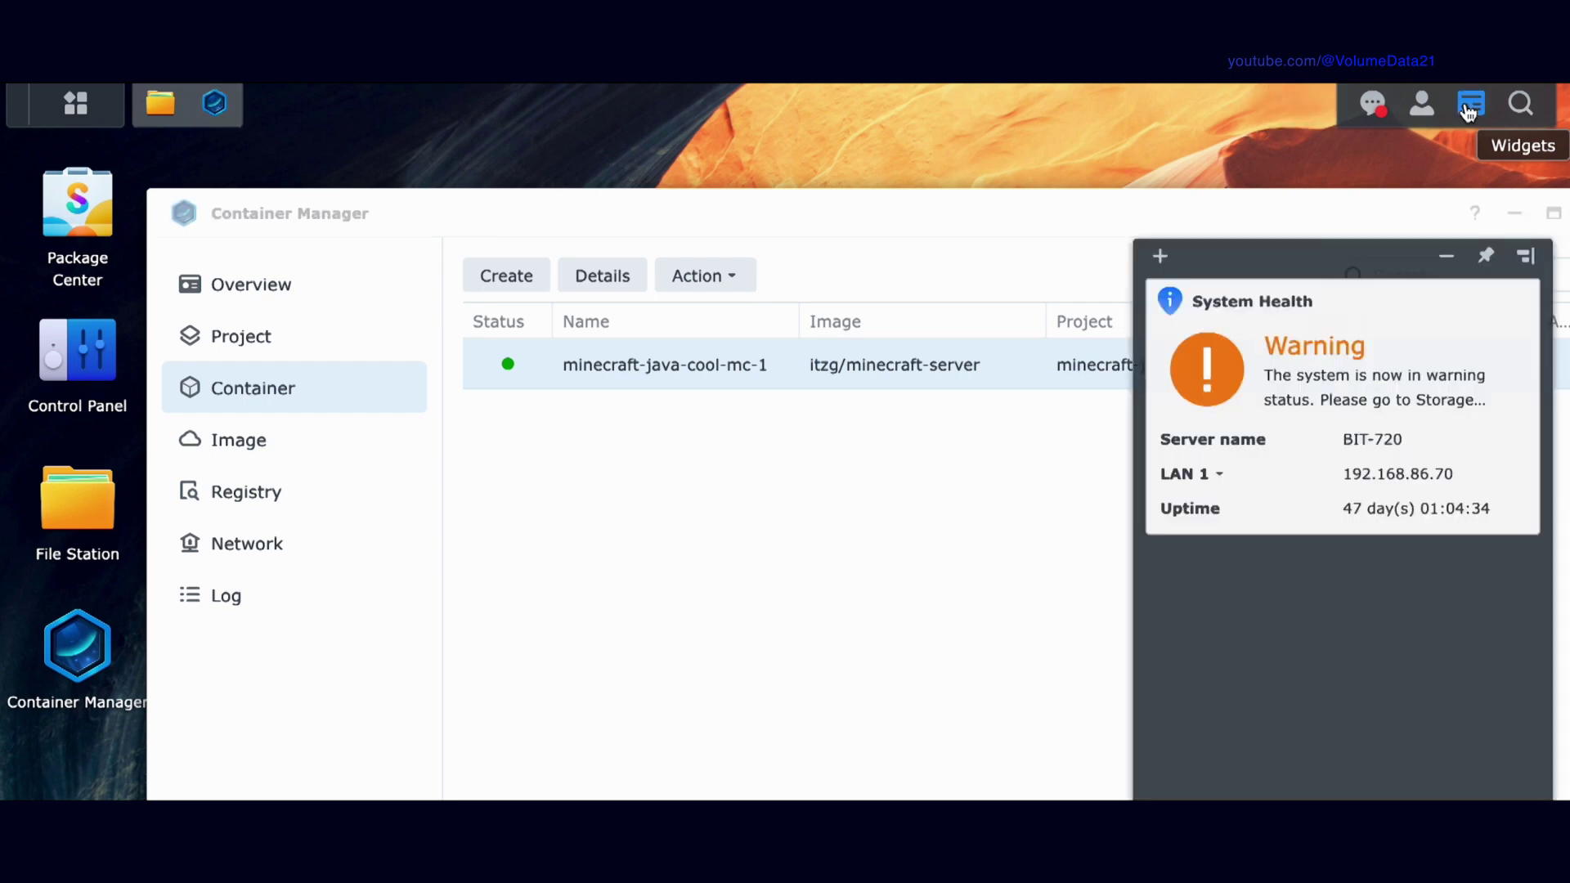
left_click(1160, 256)
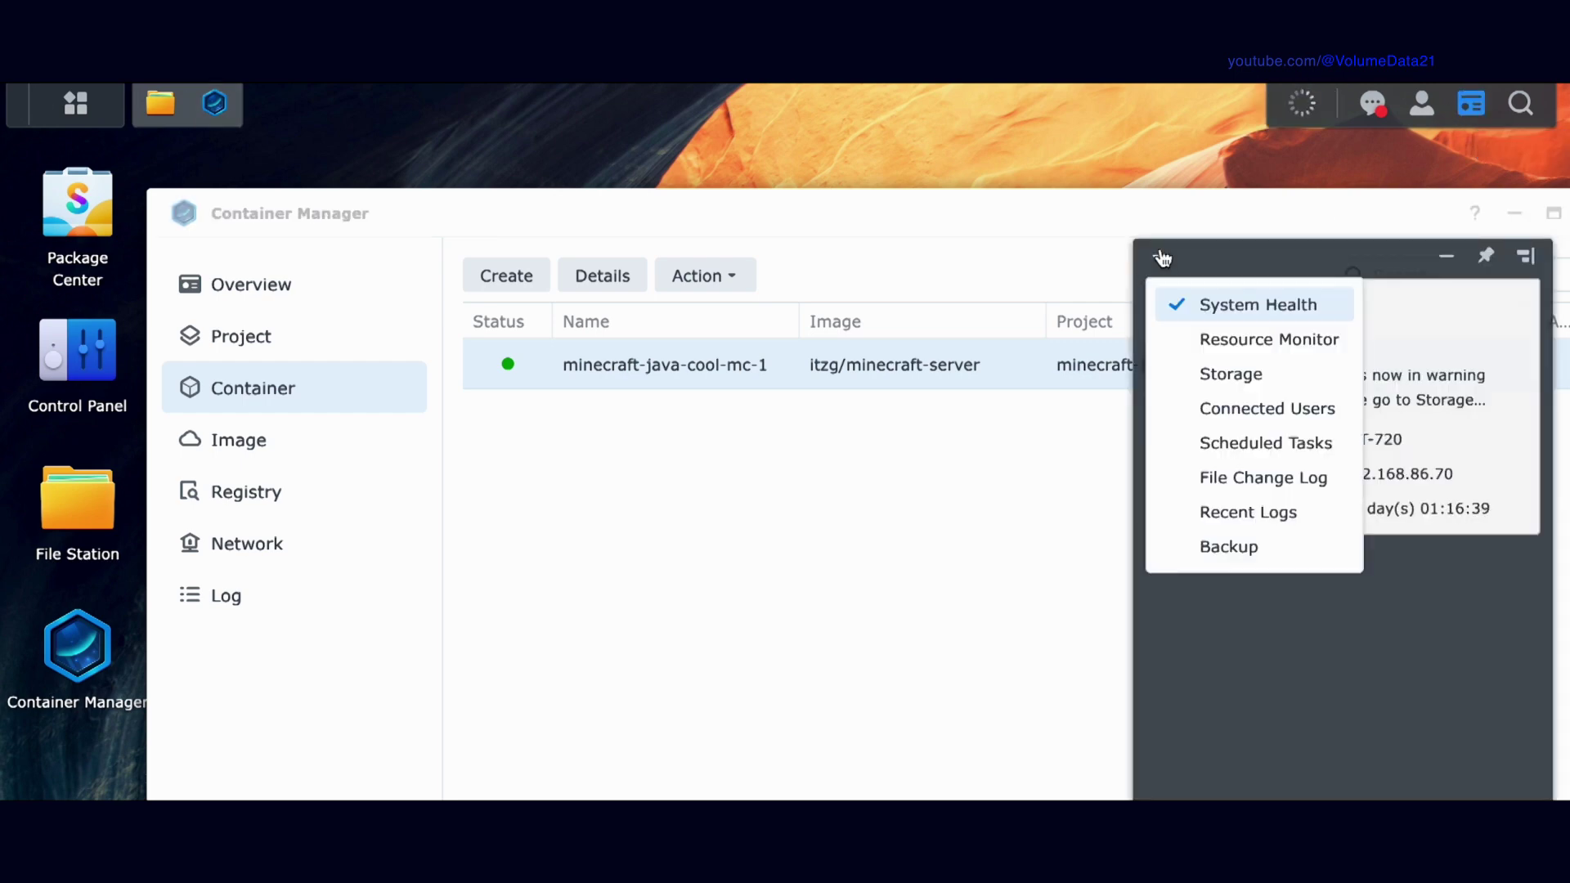
left_click(1208, 261)
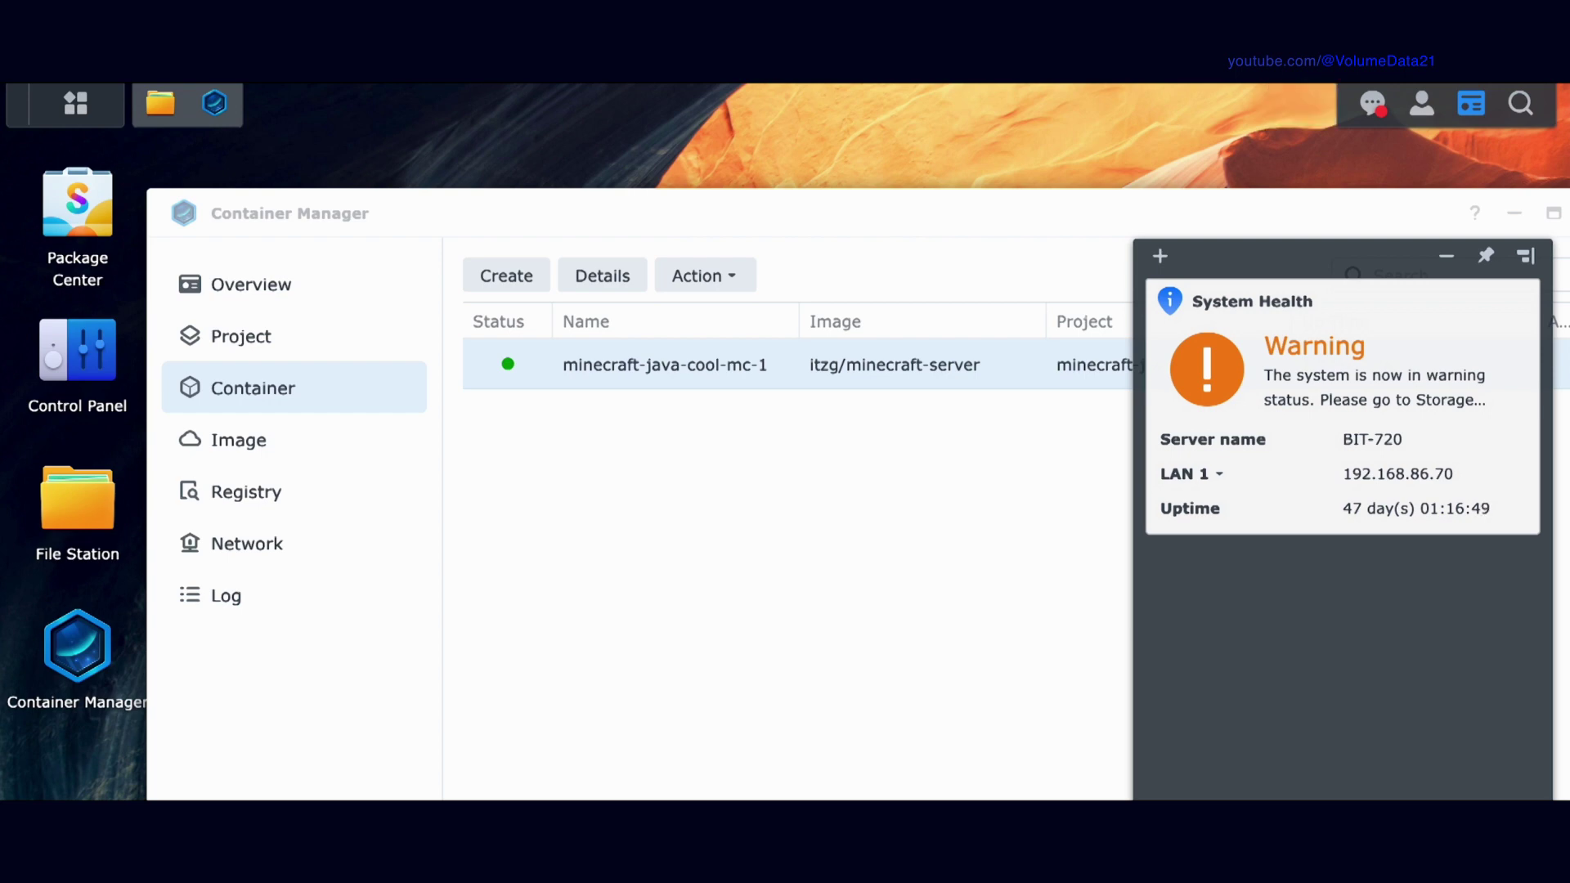
Return to Minecraft, save the server entry under the name Minecraft Java Cool, and join that server
key("super+Tab")
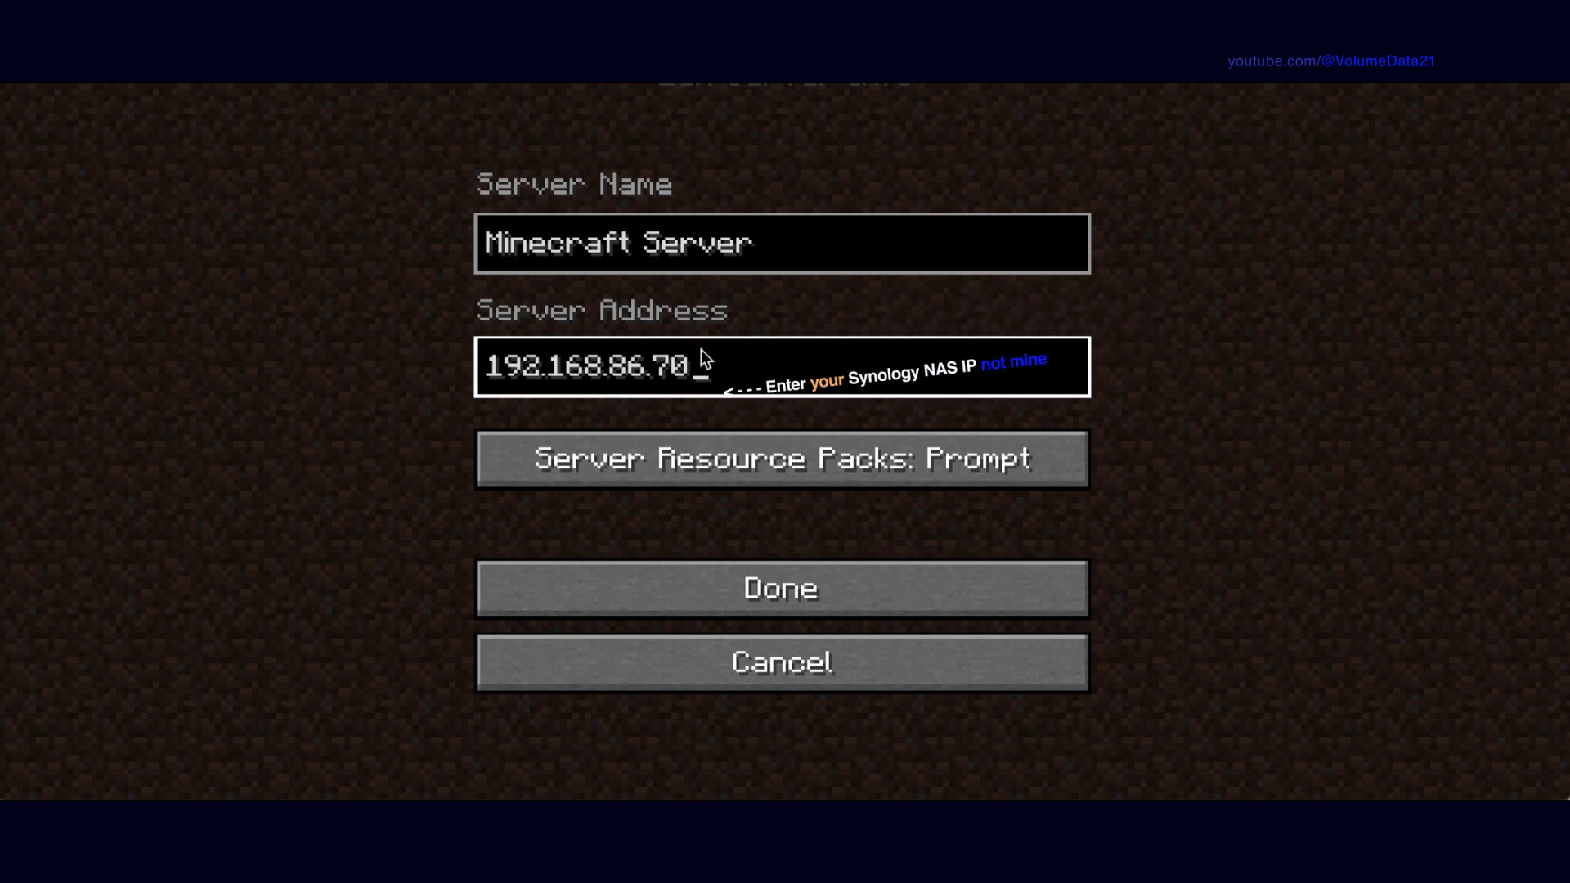
left_click(845, 260)
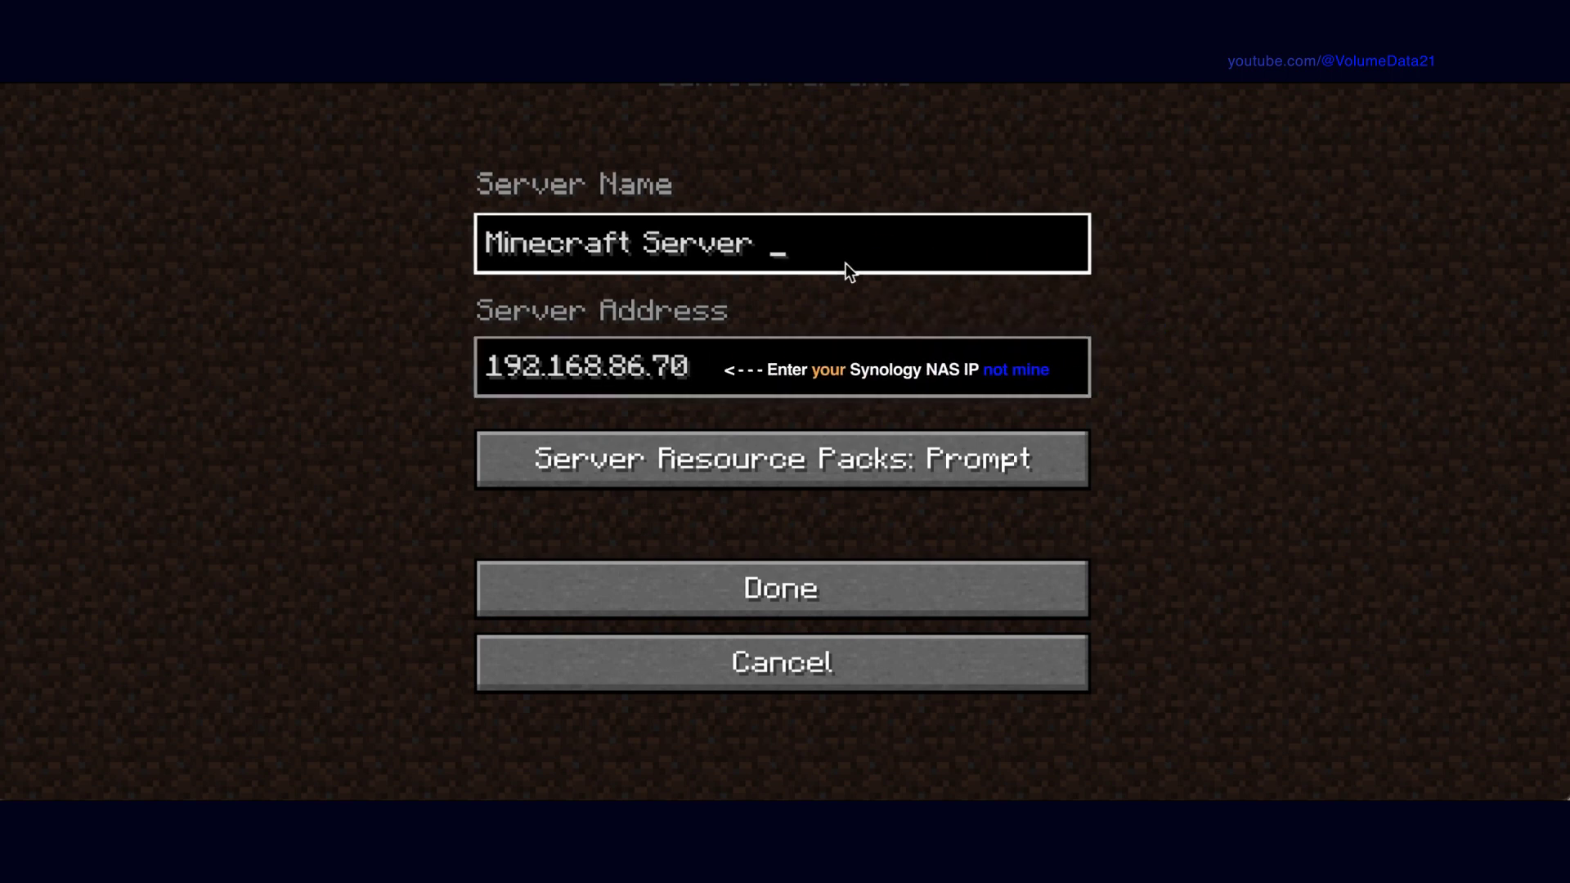
key("BackSpace")
key("BackSpace")
key("BackSpace")
key("BackSpace")
key("BackSpace")
key("BackSpace")
type("Java Cool")
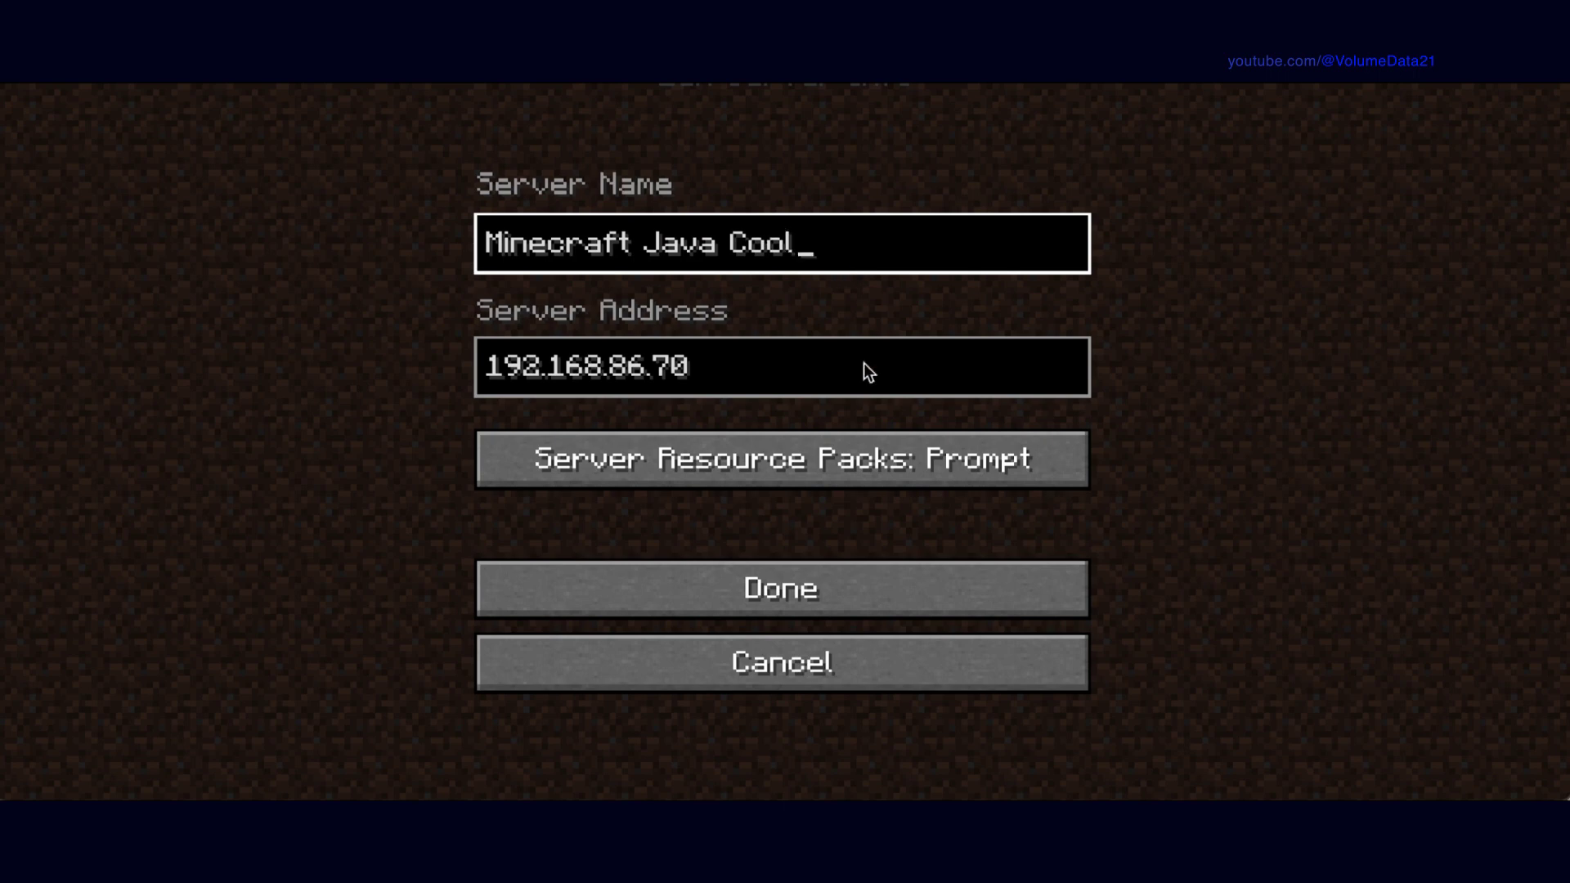
left_click(895, 572)
mouse_move(962, 206)
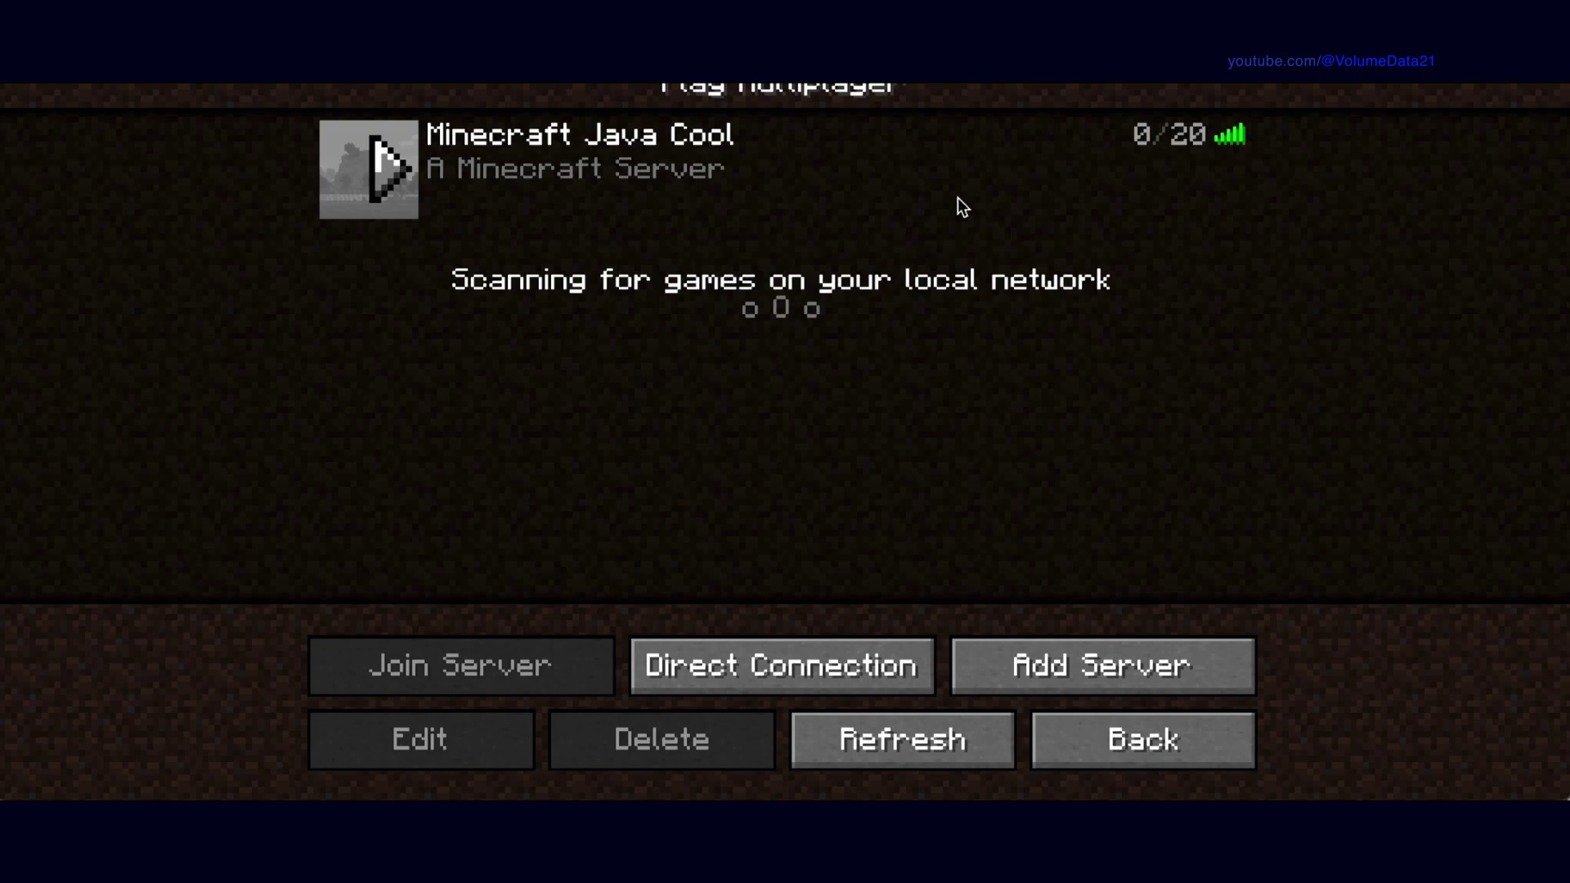
double_click(961, 206)
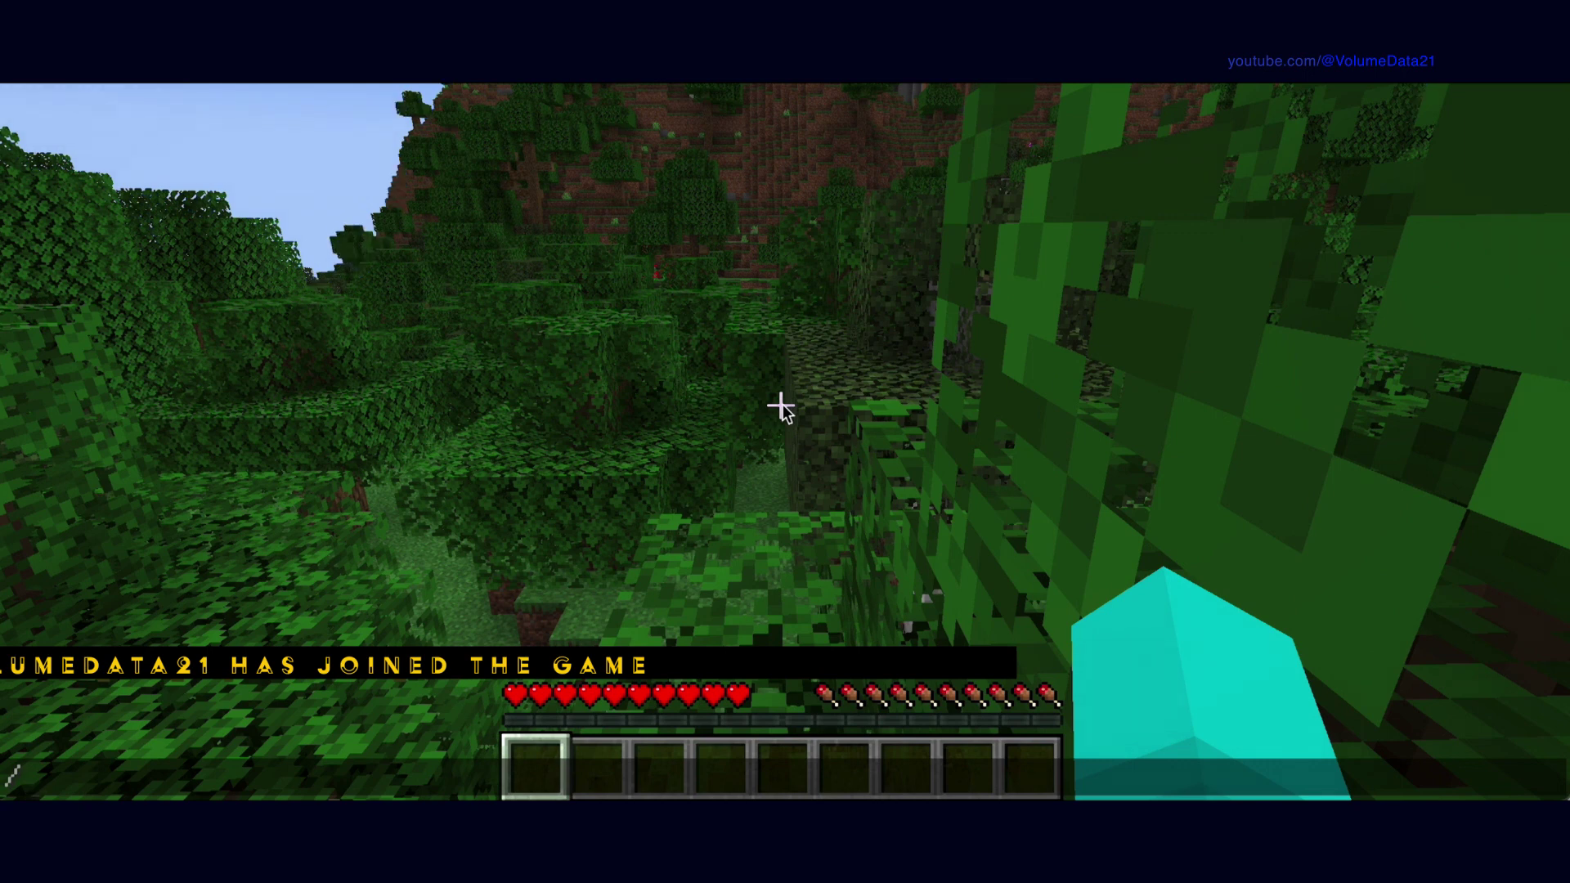
Try to enter the gamemode command in the in-game chat, and clear it again
type("diff")
key("BackSpace")
key("BackSpace")
key("BackSpace")
key("BackSpace")
type("gamemode")
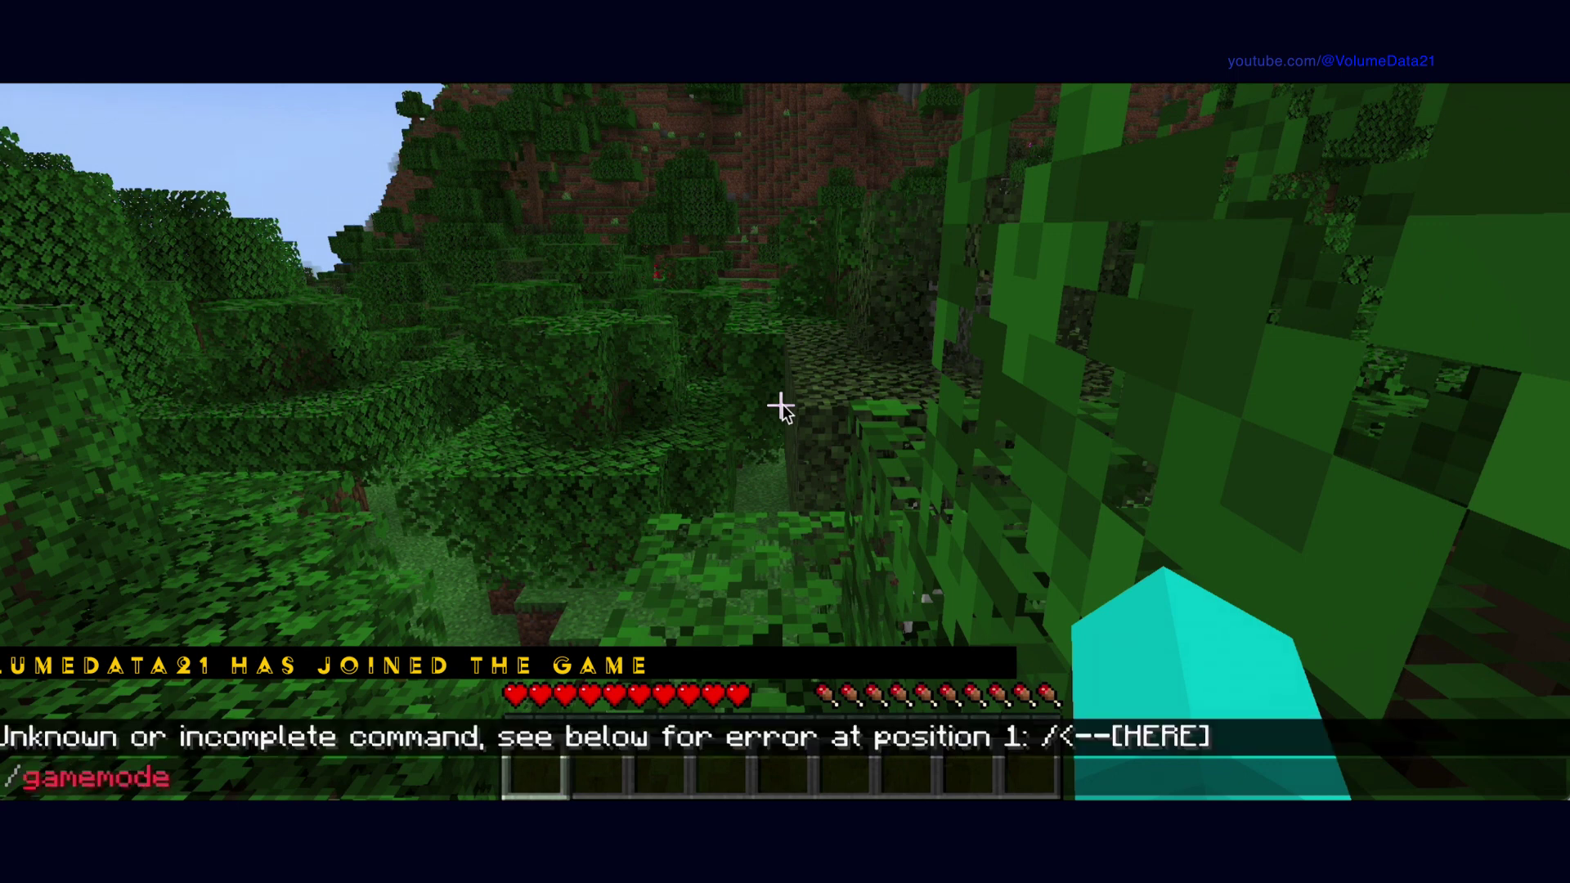
key("BackSpace")
key("BackSpace")
key("BackSpace")
key("BackSpace")
key("BackSpace")
key("BackSpace")
key("BackSpace")
key("BackSpace")
key("Escape")
key("w")
key("w")
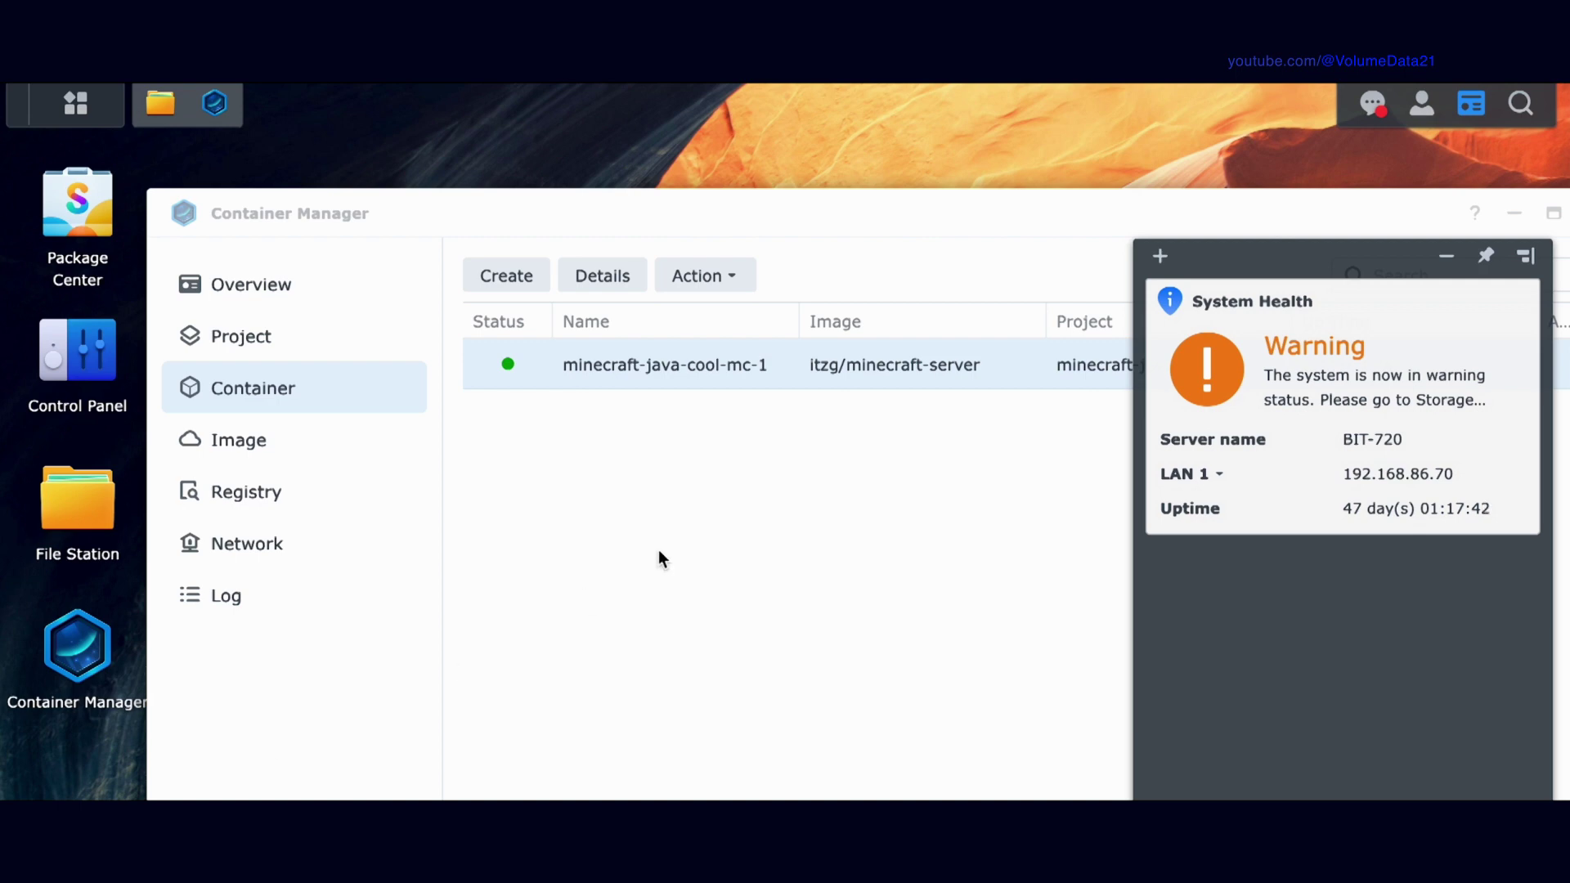
Switch back to Container Manager, open the minecraft-java-cool-mc-1 container's terminal, and list the server commands with help
left_click(782, 561)
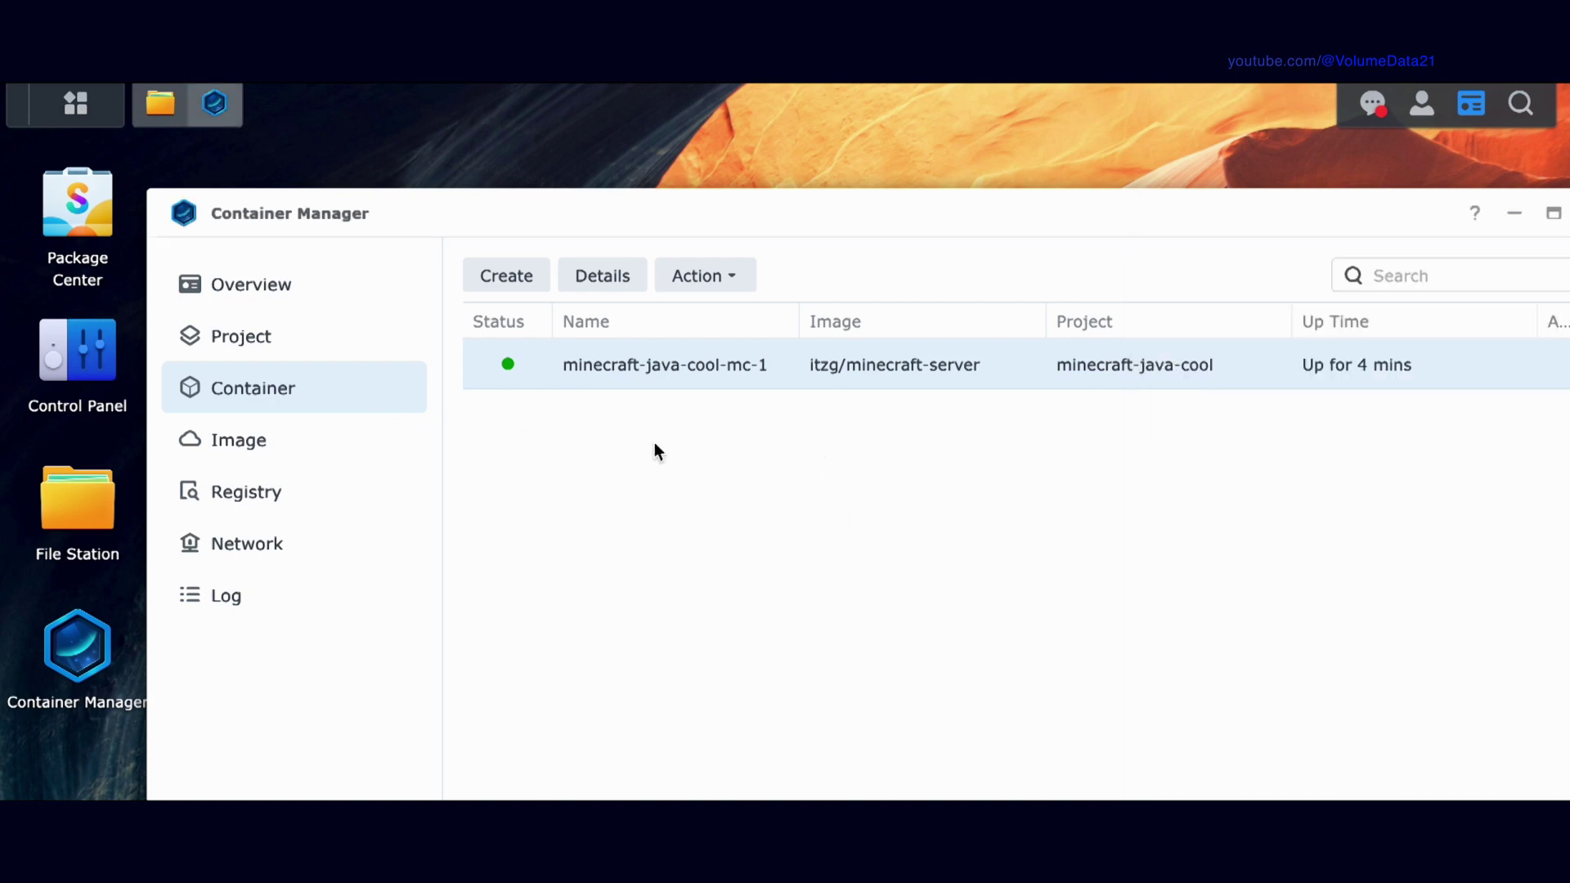
right_click(775, 370)
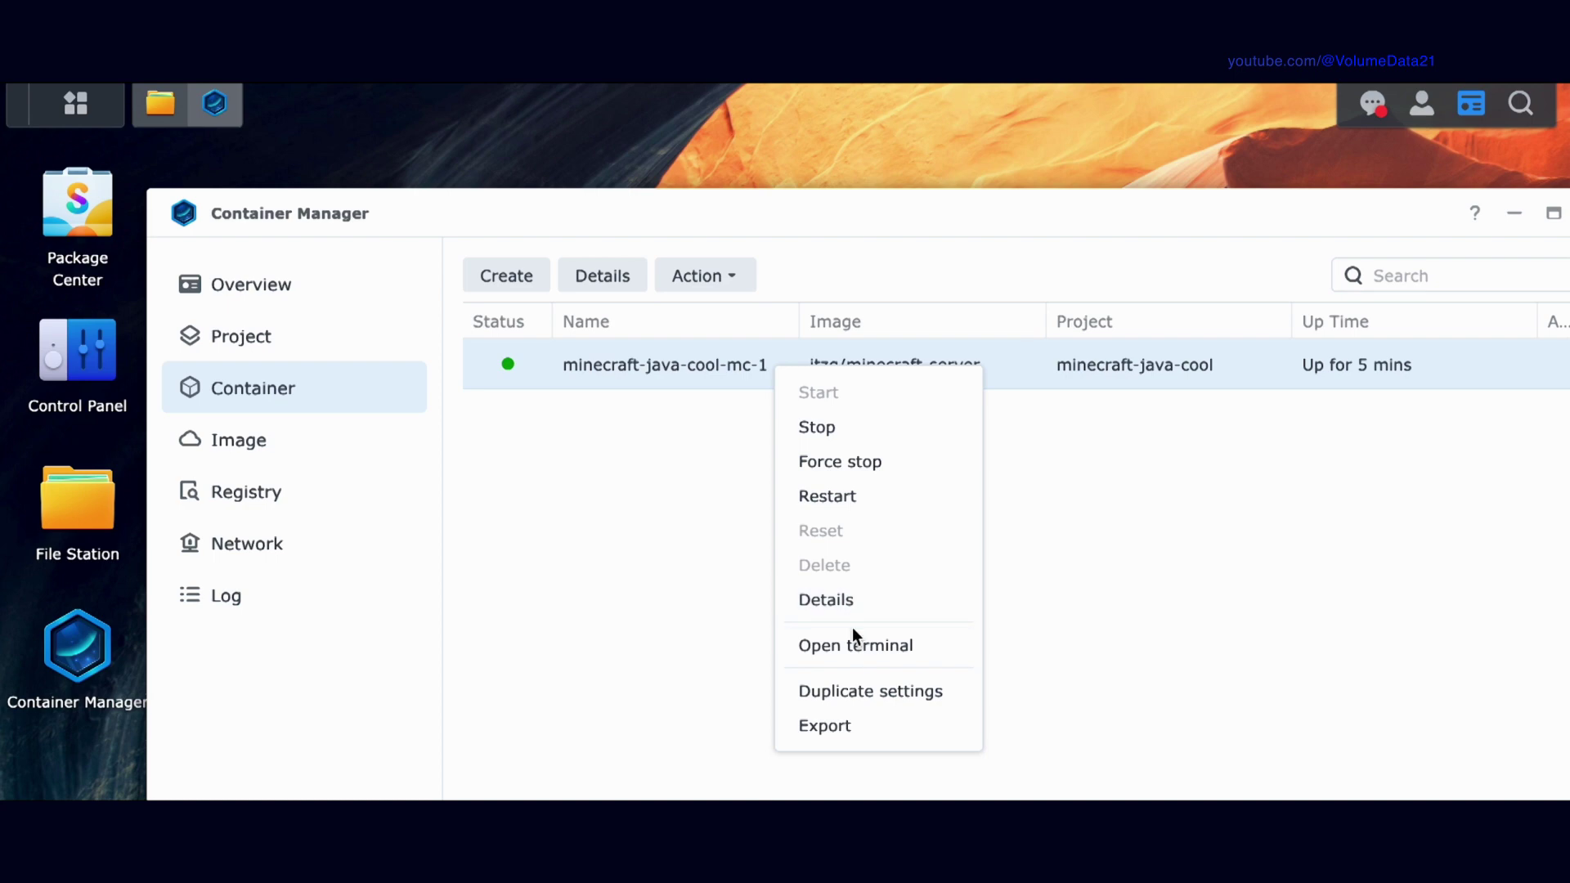
left_click(857, 651)
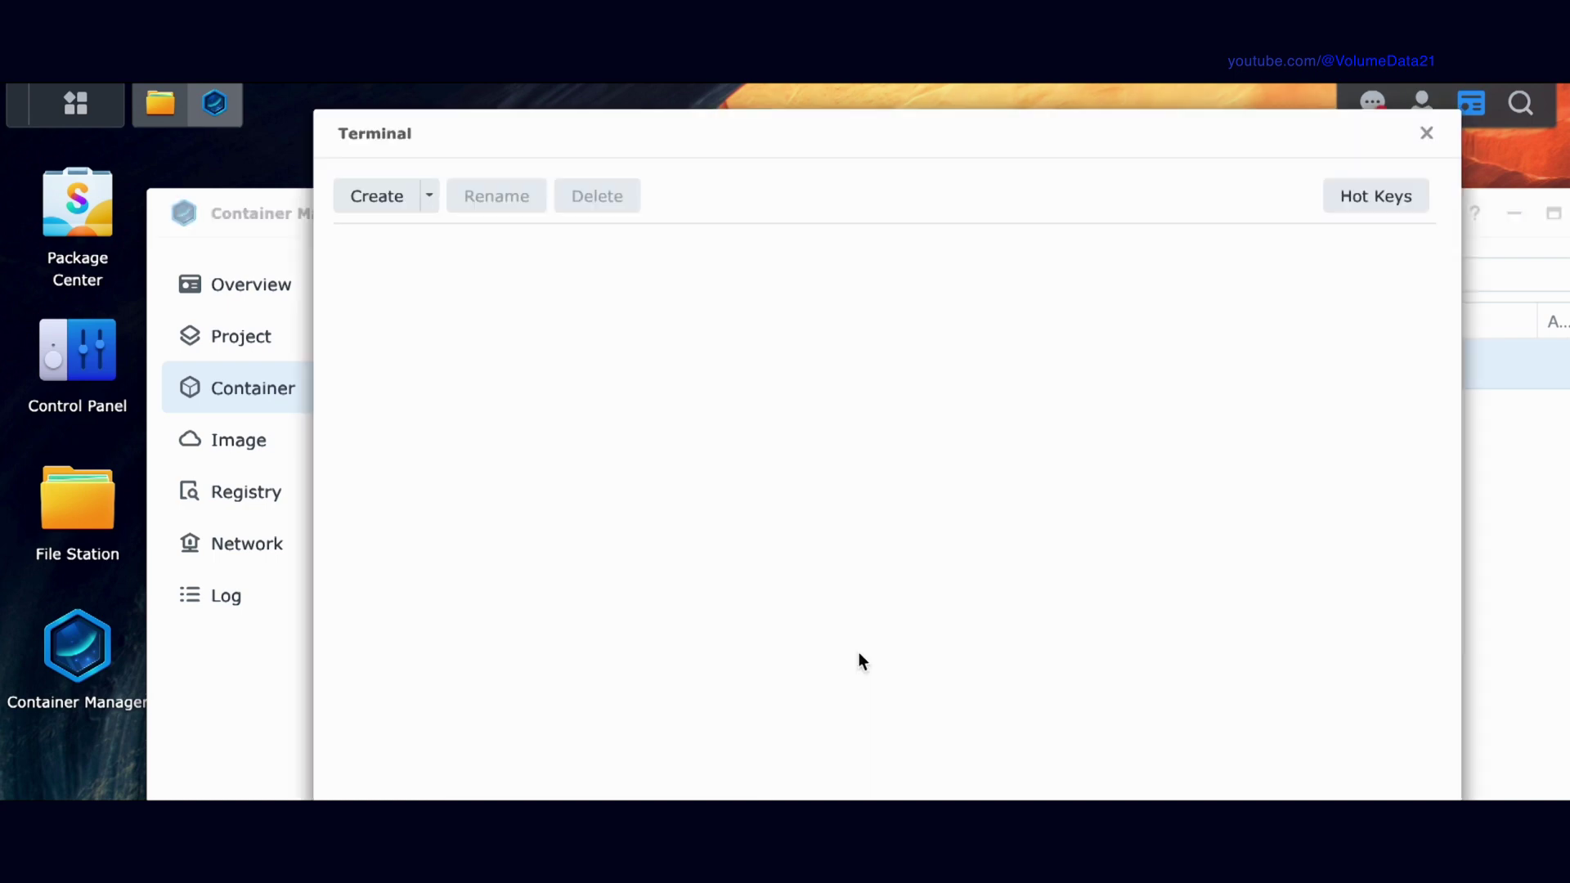
left_click_drag(911, 147, 912, 121)
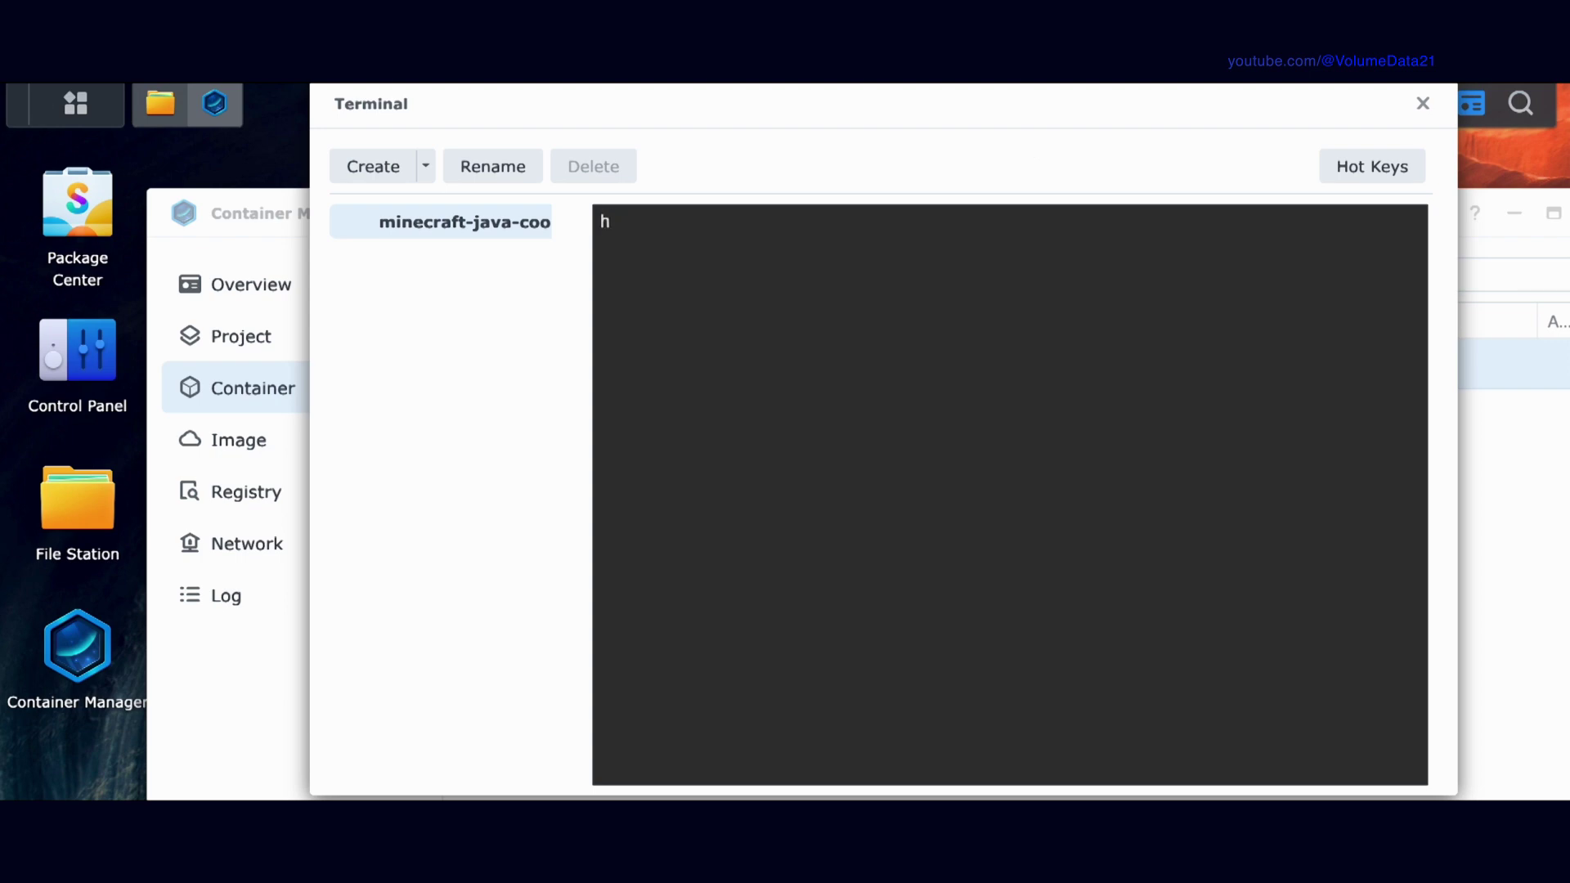
type("elp")
key("Return")
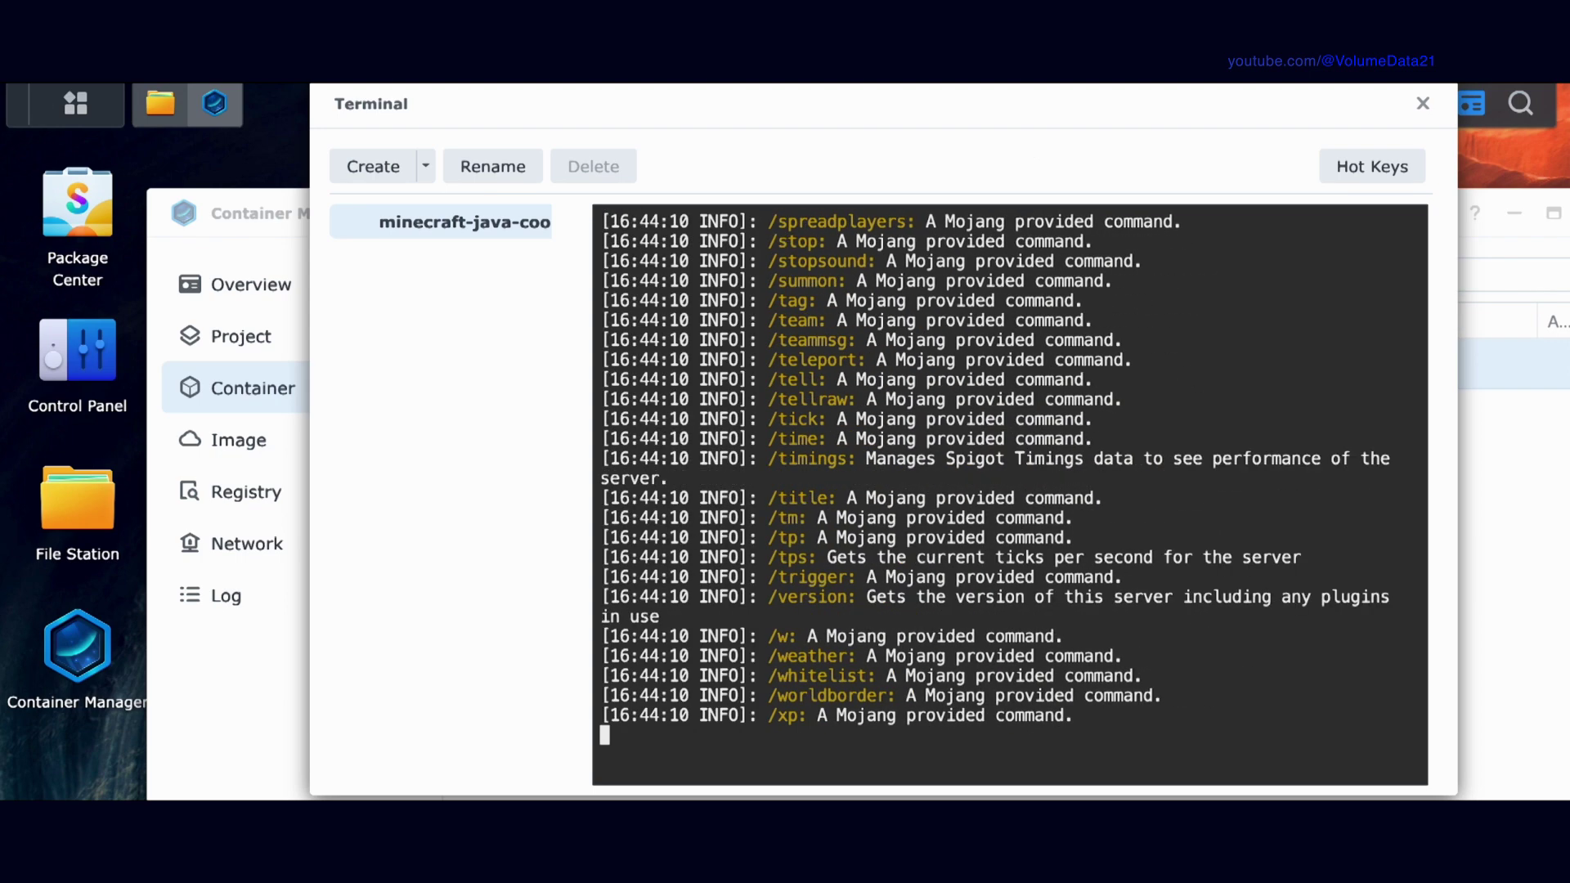
Examine the listed server commands for the one that grants operator rights
scroll(1018, 409, "up", 15)
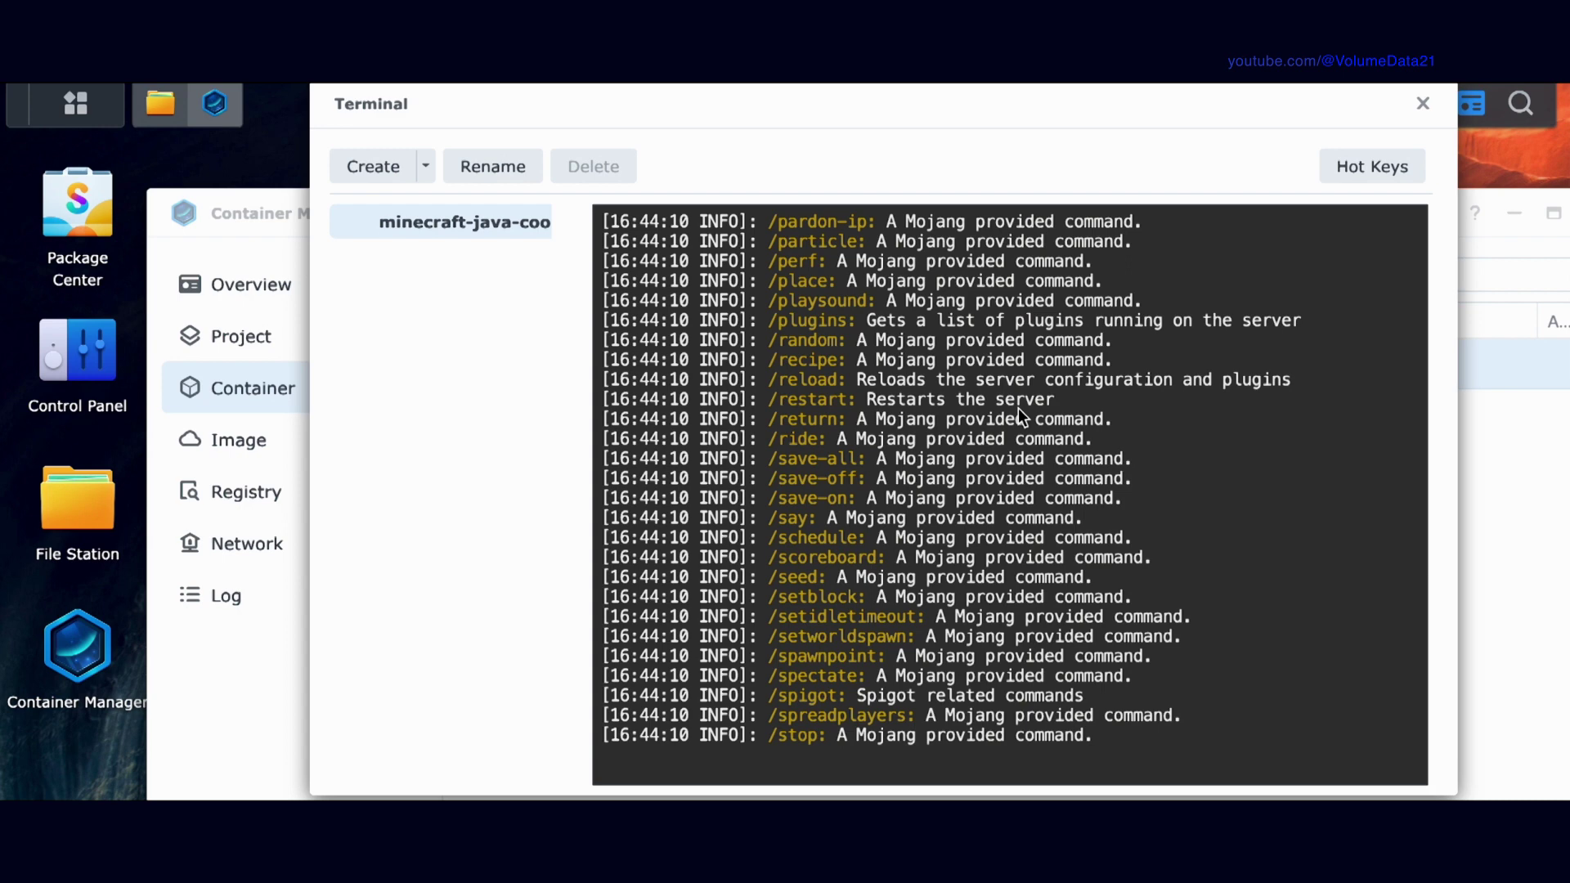
scroll(1018, 409, "up", 3)
scroll(1018, 409, "down", 10)
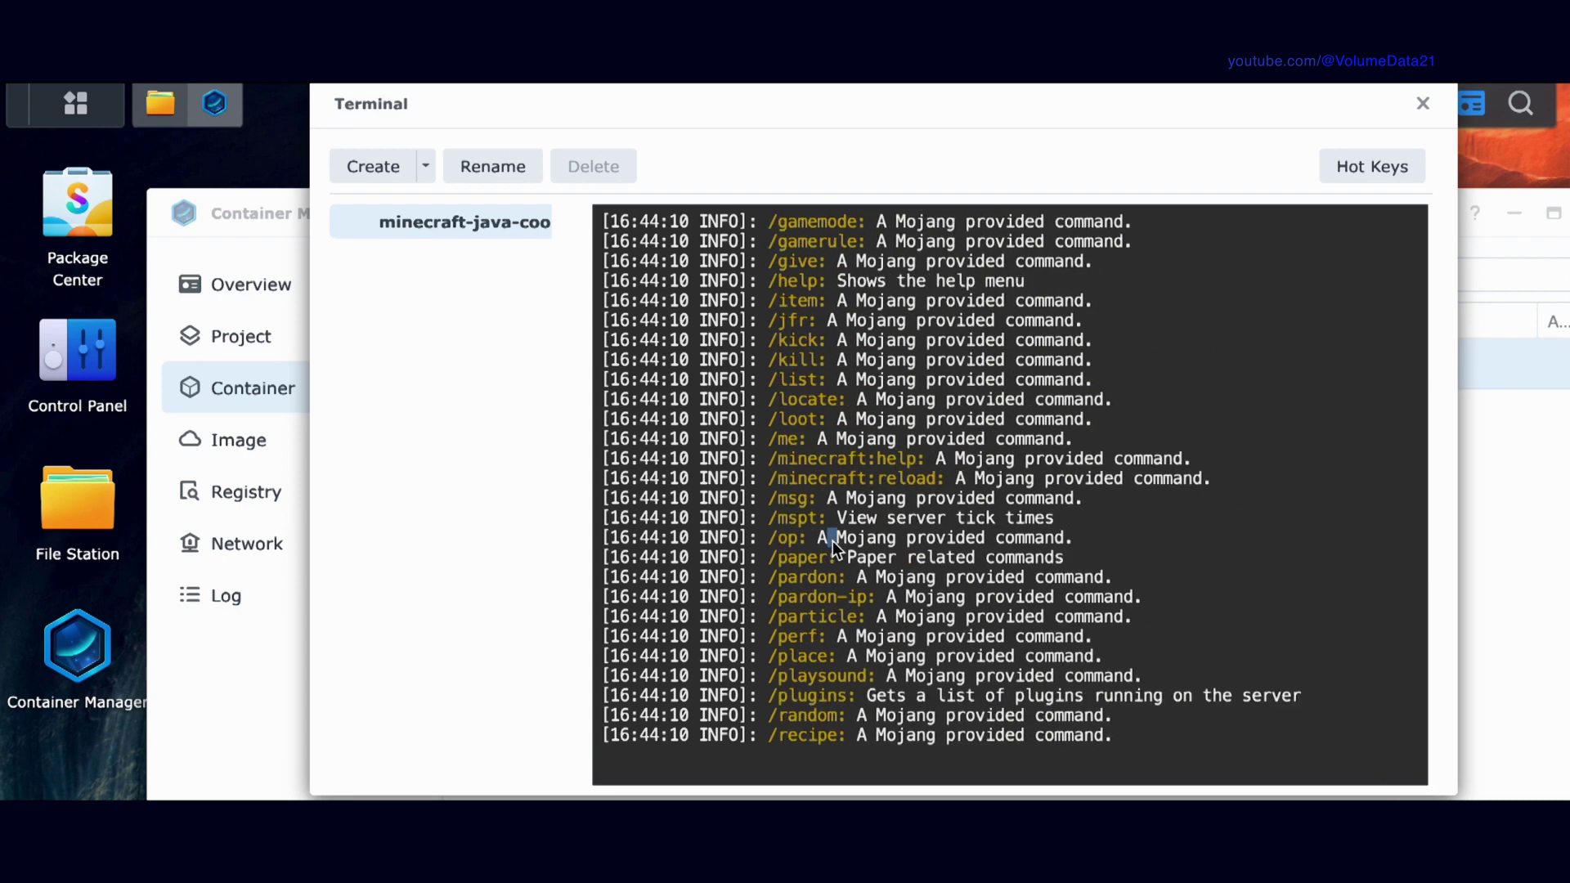
triple_click(832, 539)
left_click(891, 534)
triple_click(895, 531)
left_click(916, 527)
scroll(916, 527, "down", 10)
Make the player a server operator by running the op command with the player's username in the server console
type("/")
type("o")
type("p")
type(" Username")
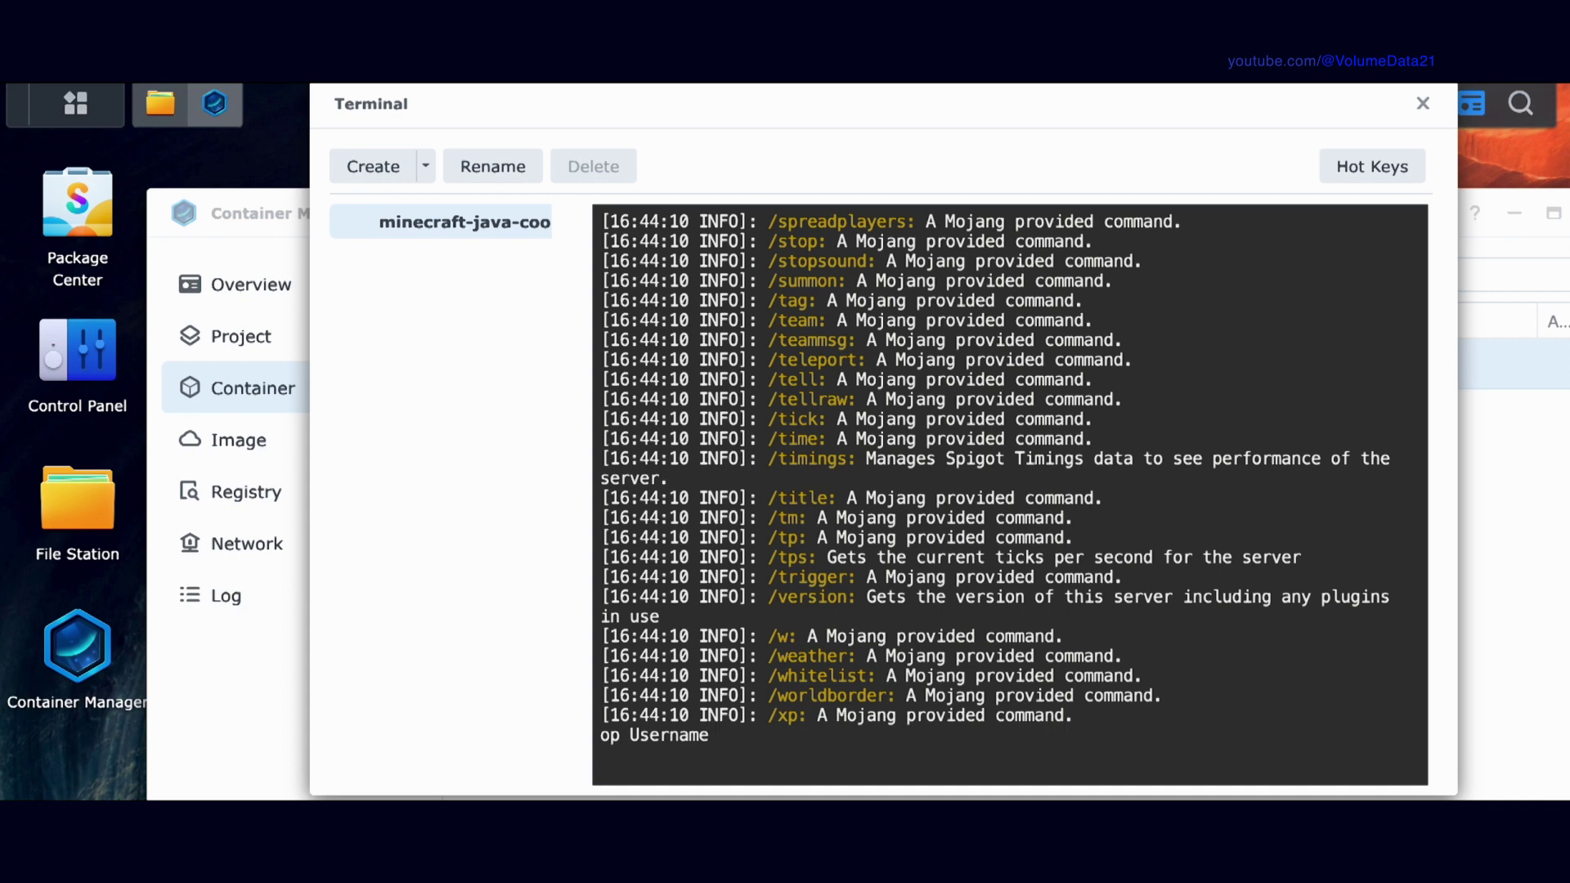
key("BackSpace")
key("BackSpace")
key("BackSpace")
key("BackSpace")
key("BackSpace")
key("BackSpace")
key("BackSpace")
key("BackSpace")
type("VolumeData21")
key("Return")
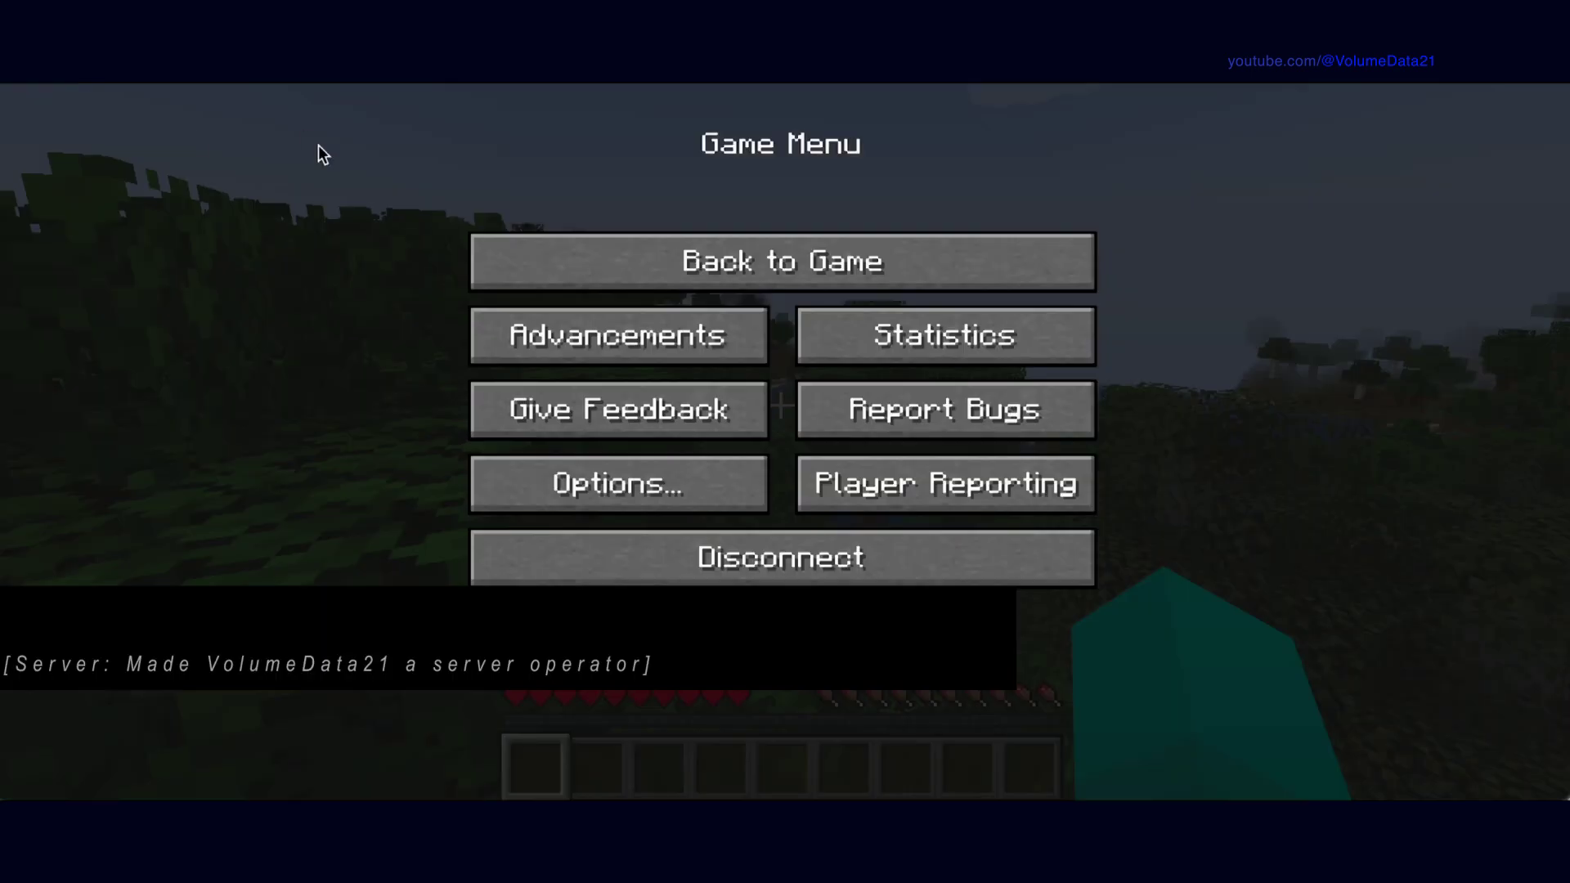
Return to the game and switch the player to creative mode with the /gamemode creative command
left_click(605, 238)
key("w")
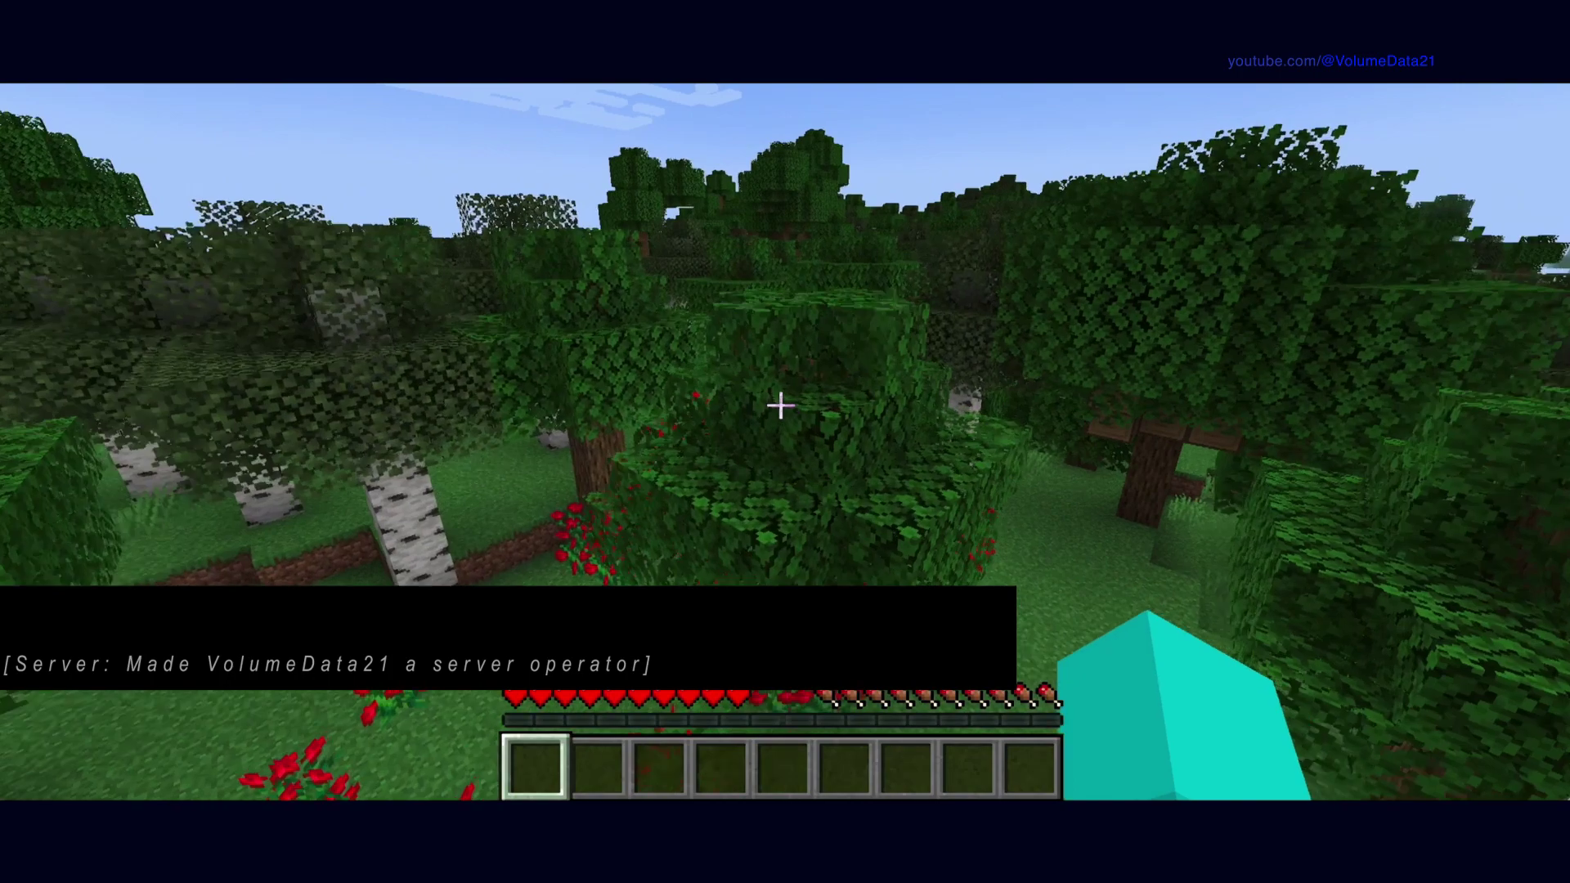
key("w")
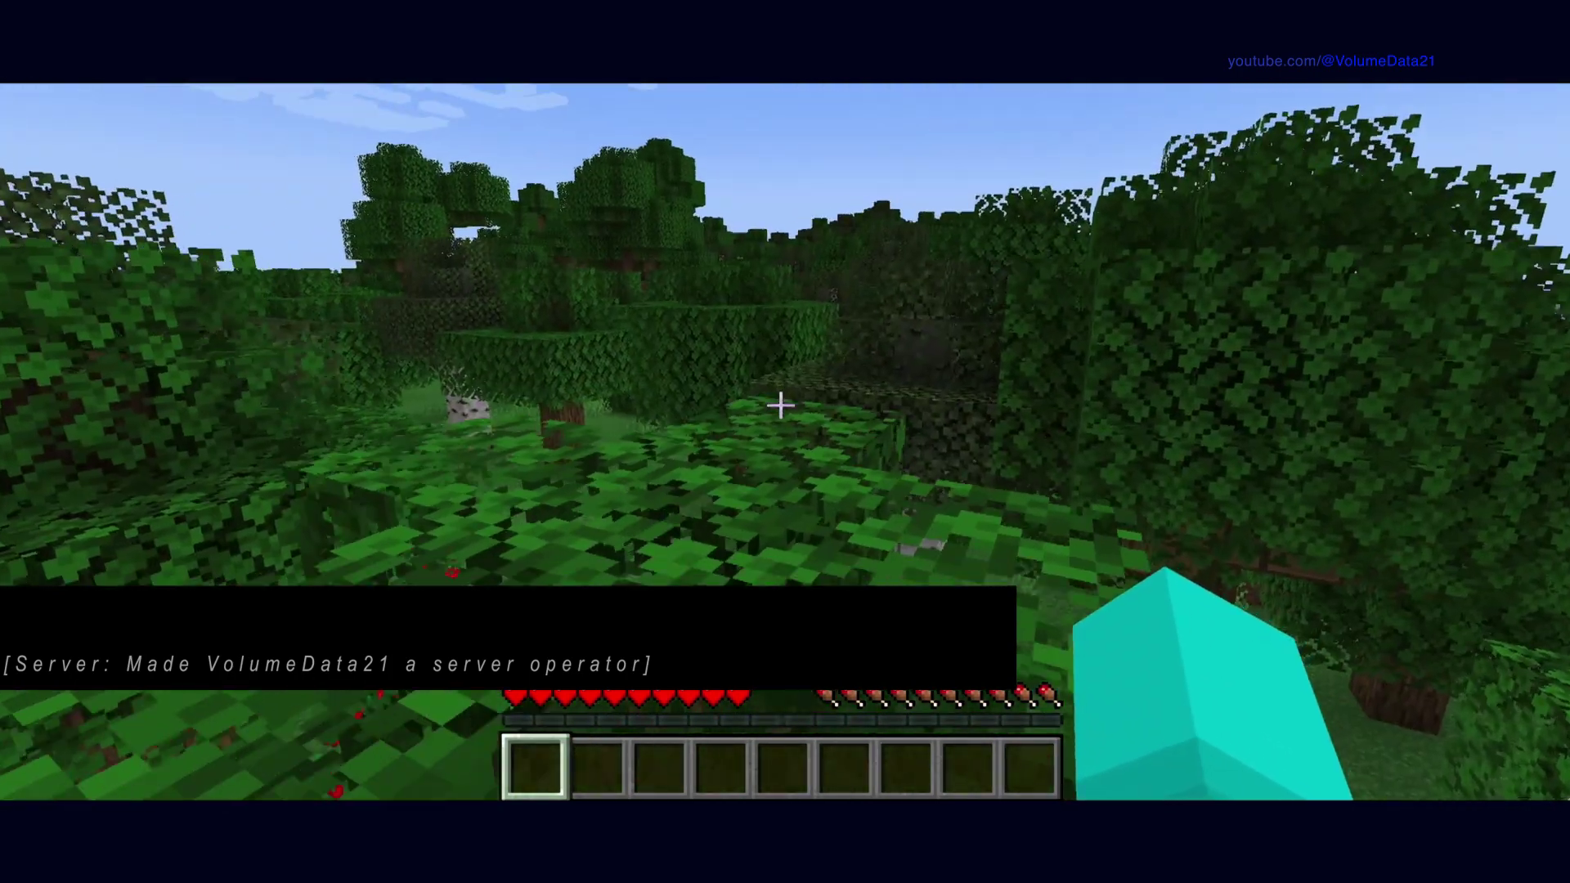
key("slash")
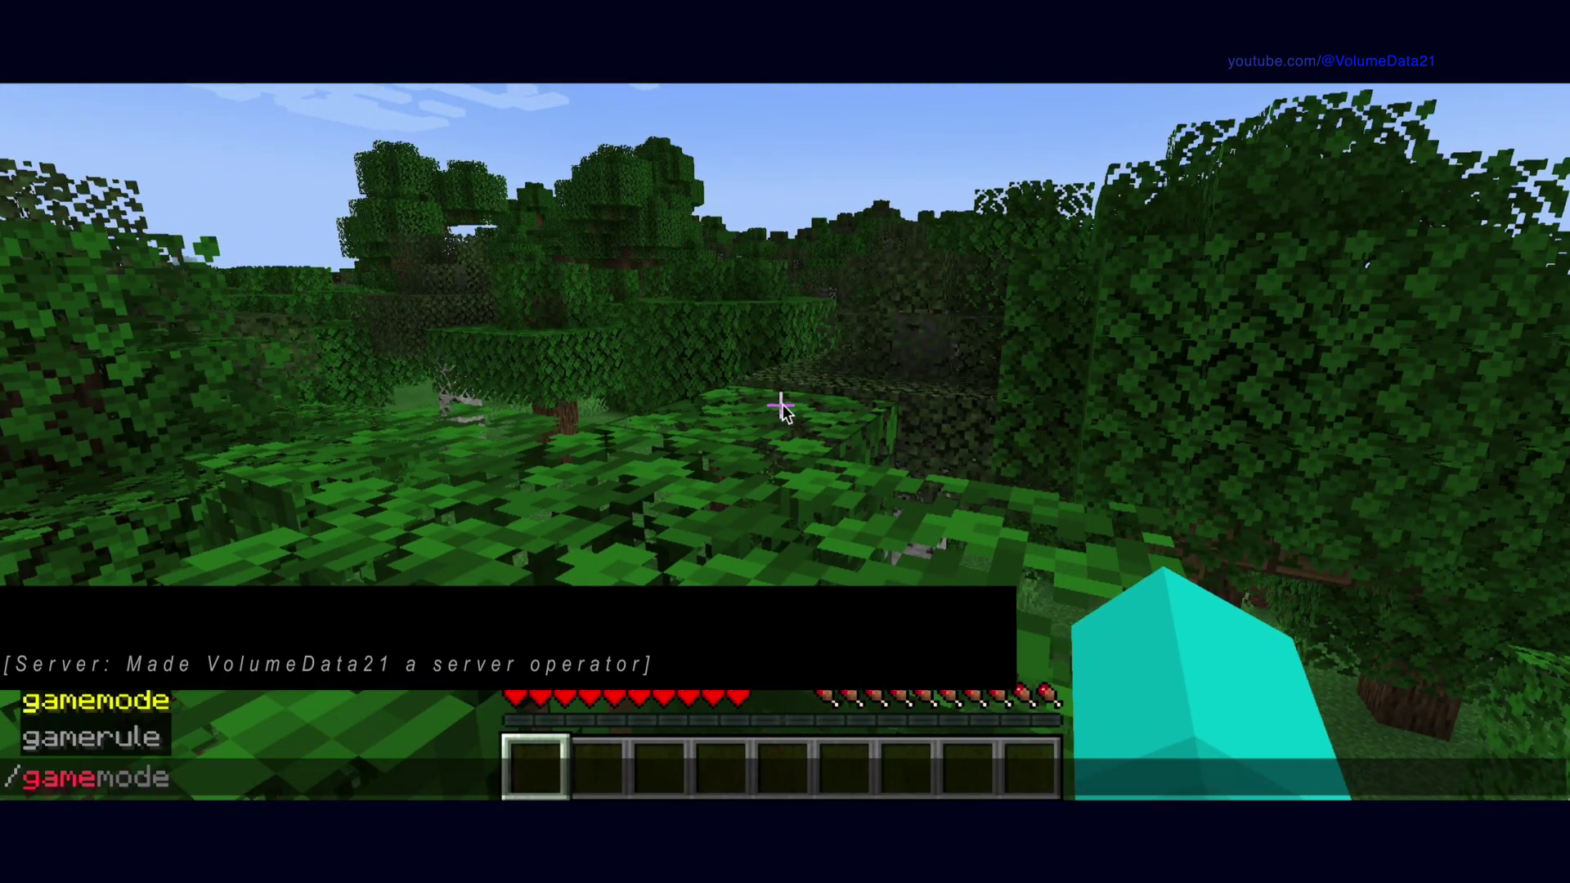
type("gamemode creative")
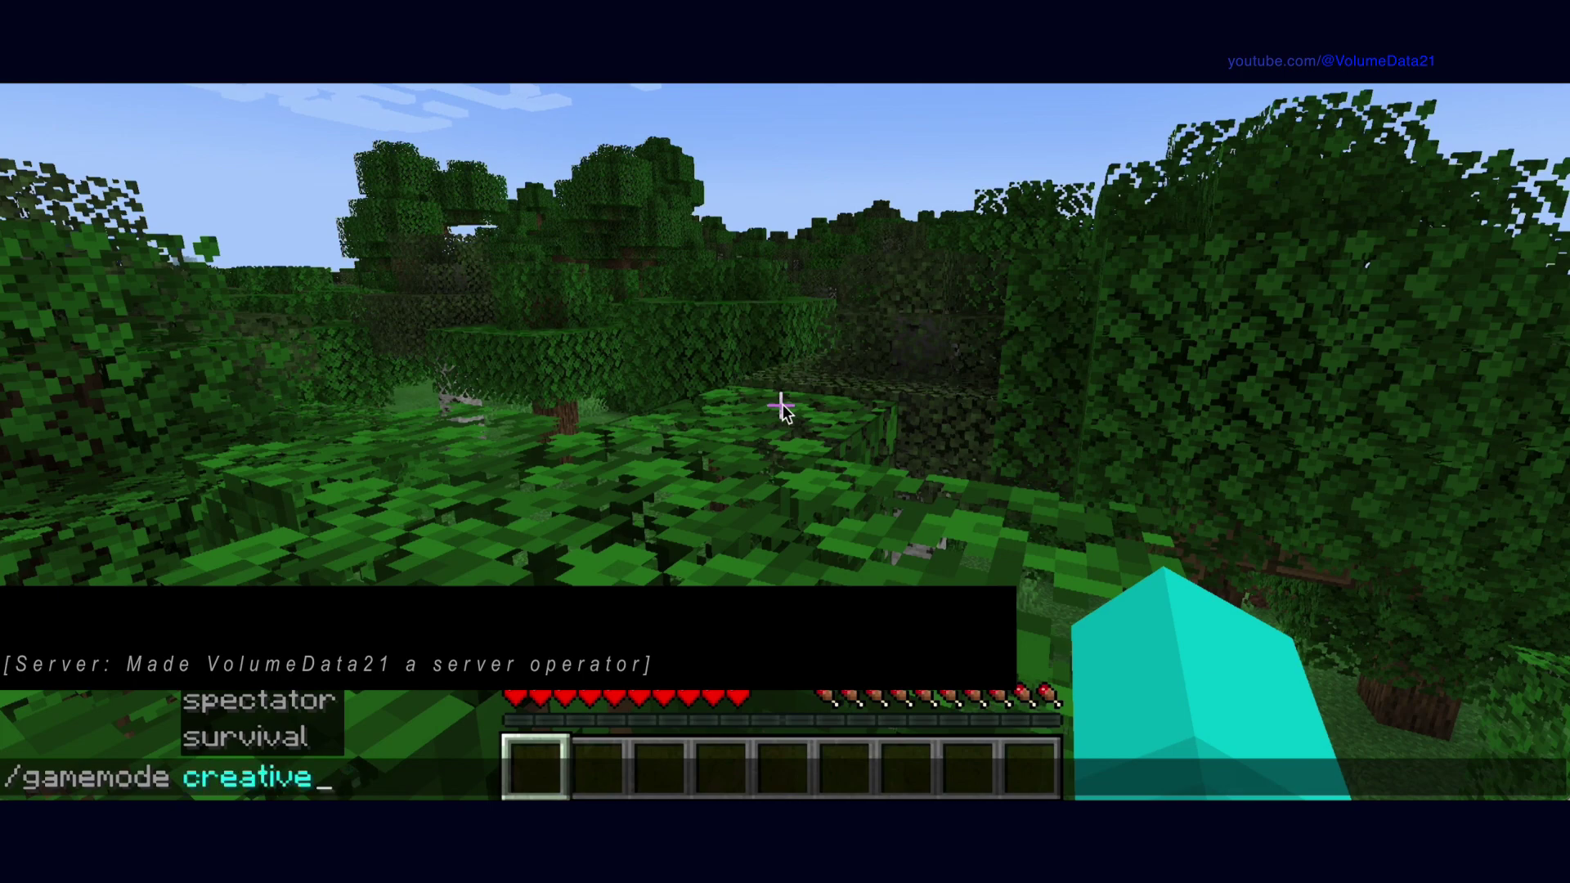
key("Return")
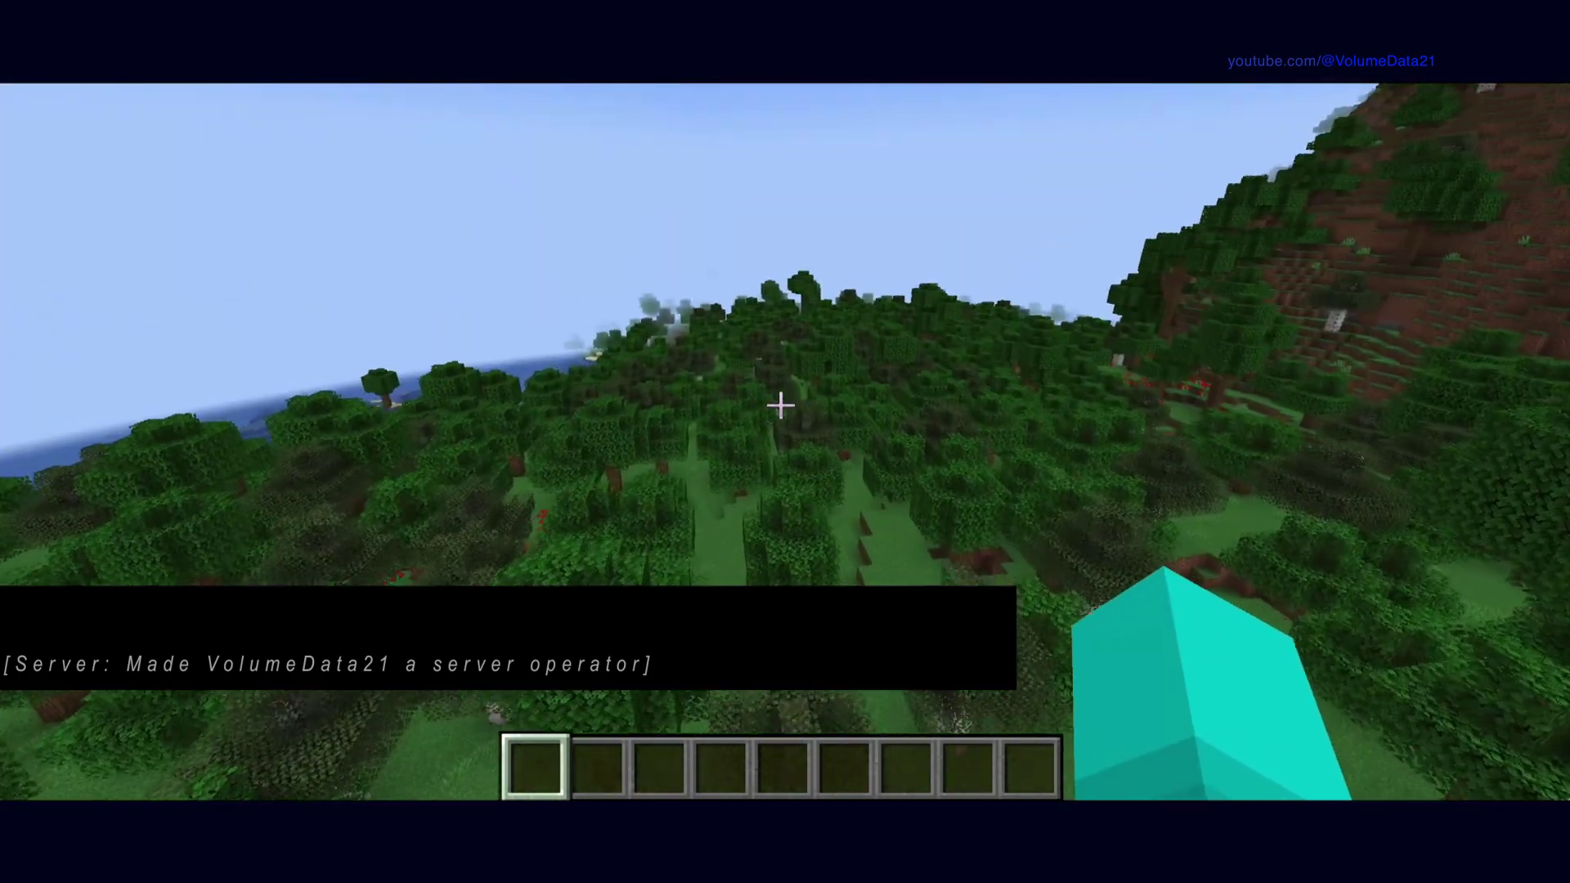
Set the world's difficulty to normal with the /difficulty command in the in-game chat
type("/diffu")
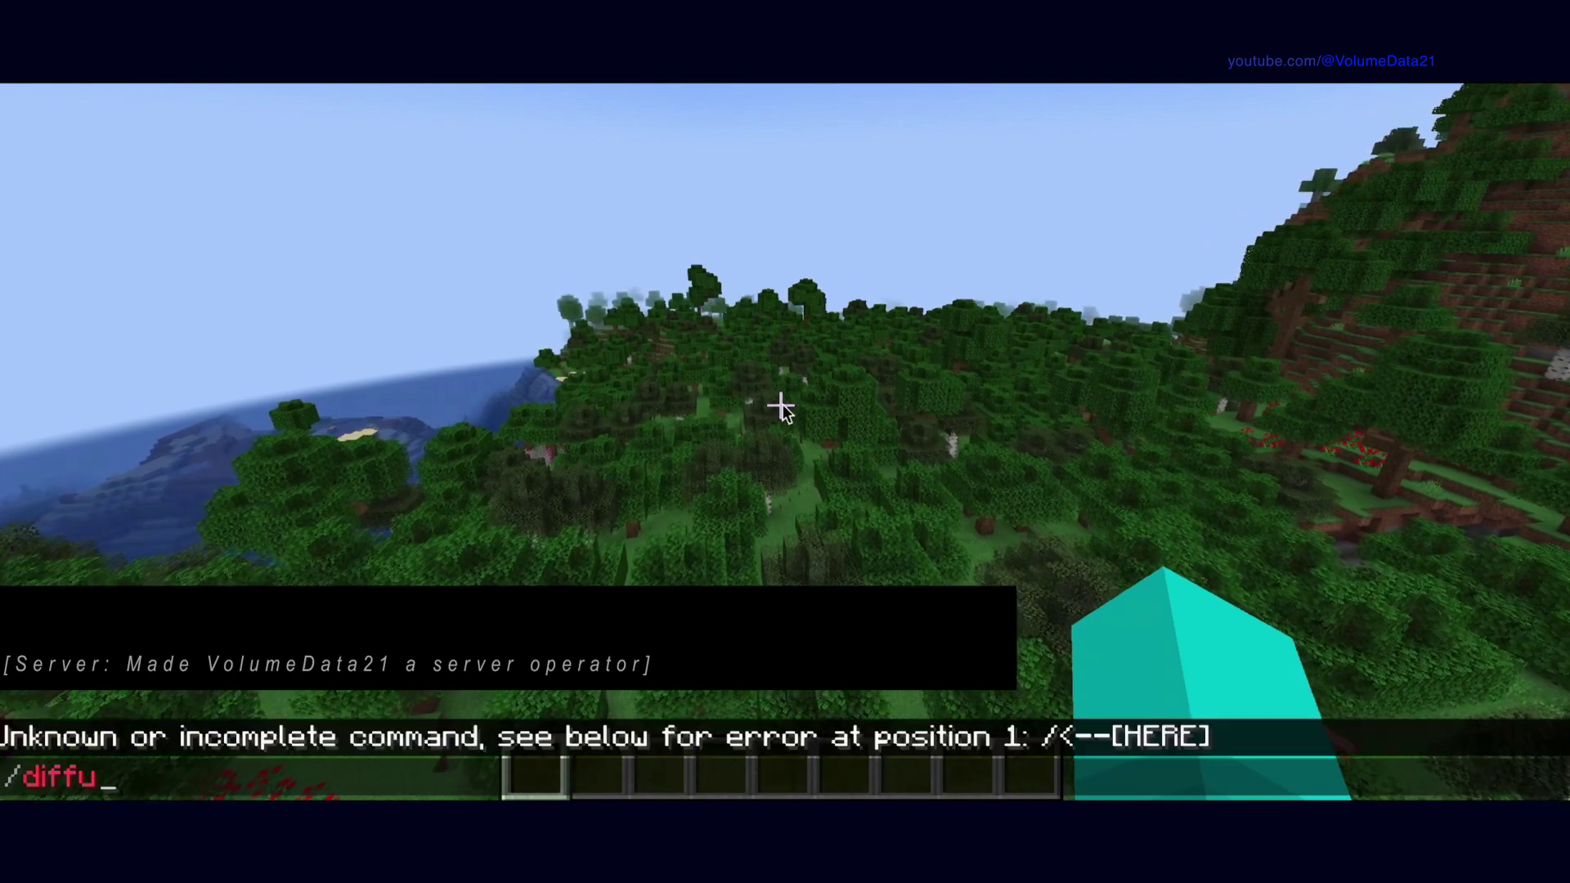
key("BackSpace")
type("icul")
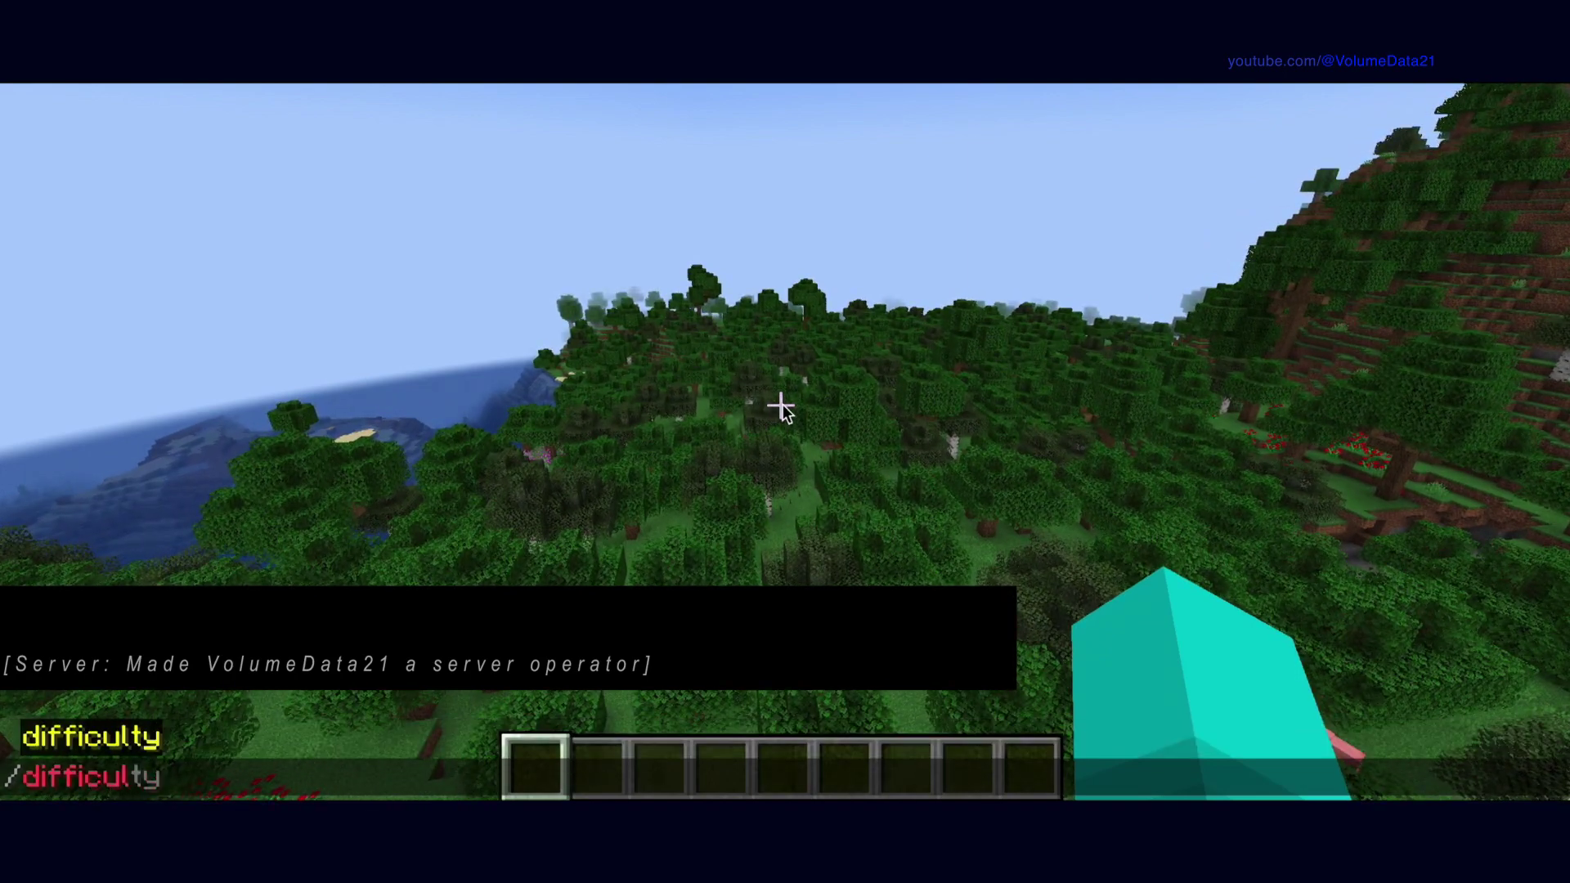
key("Tab")
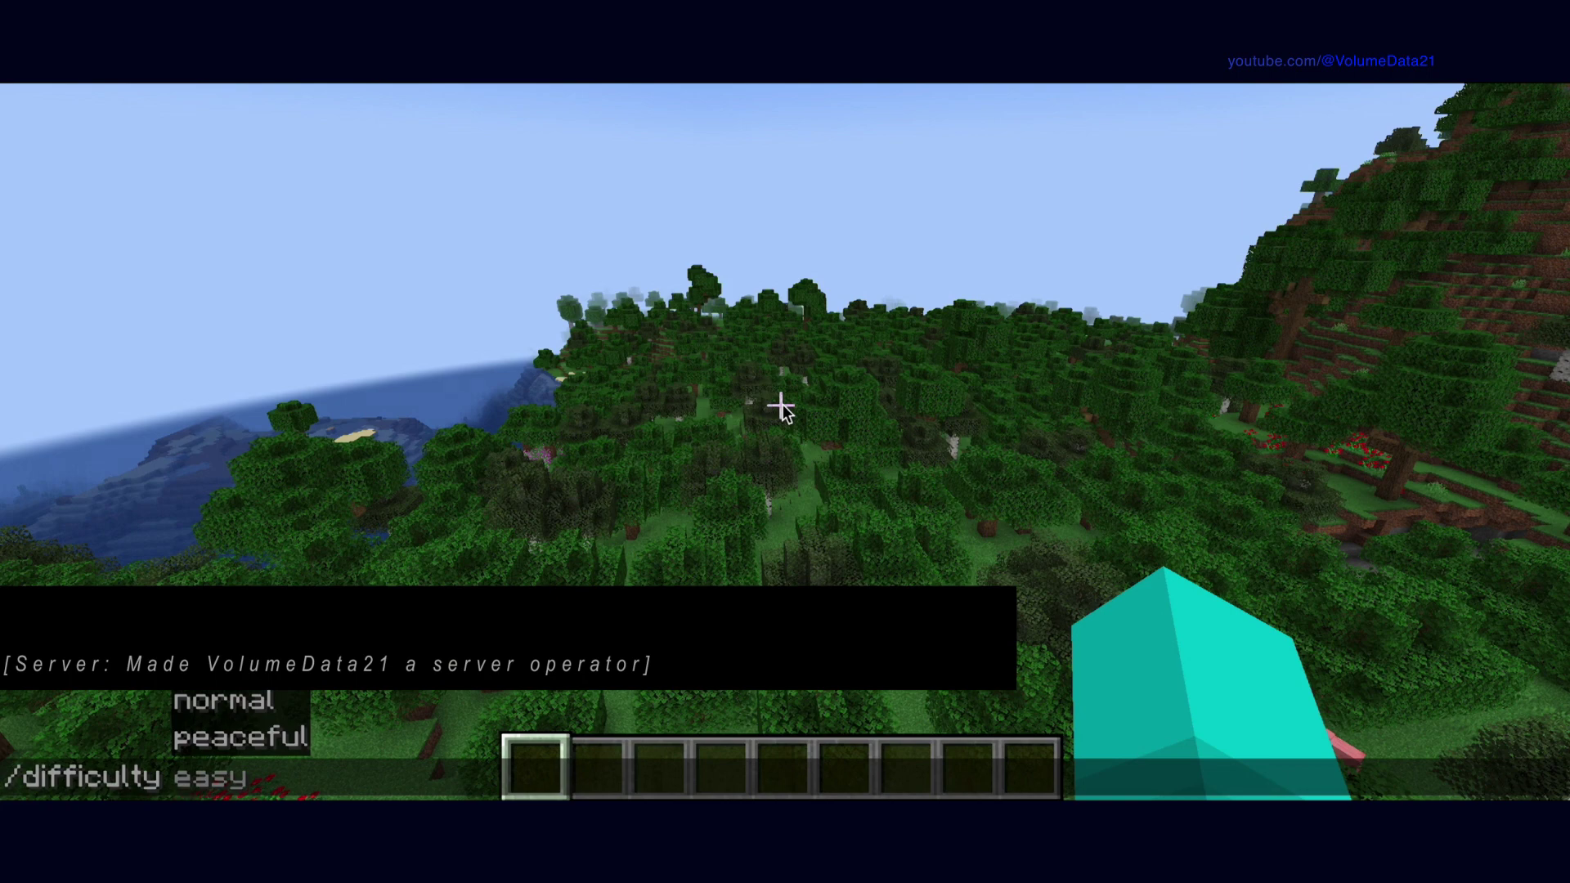
key("Down")
key("Down")
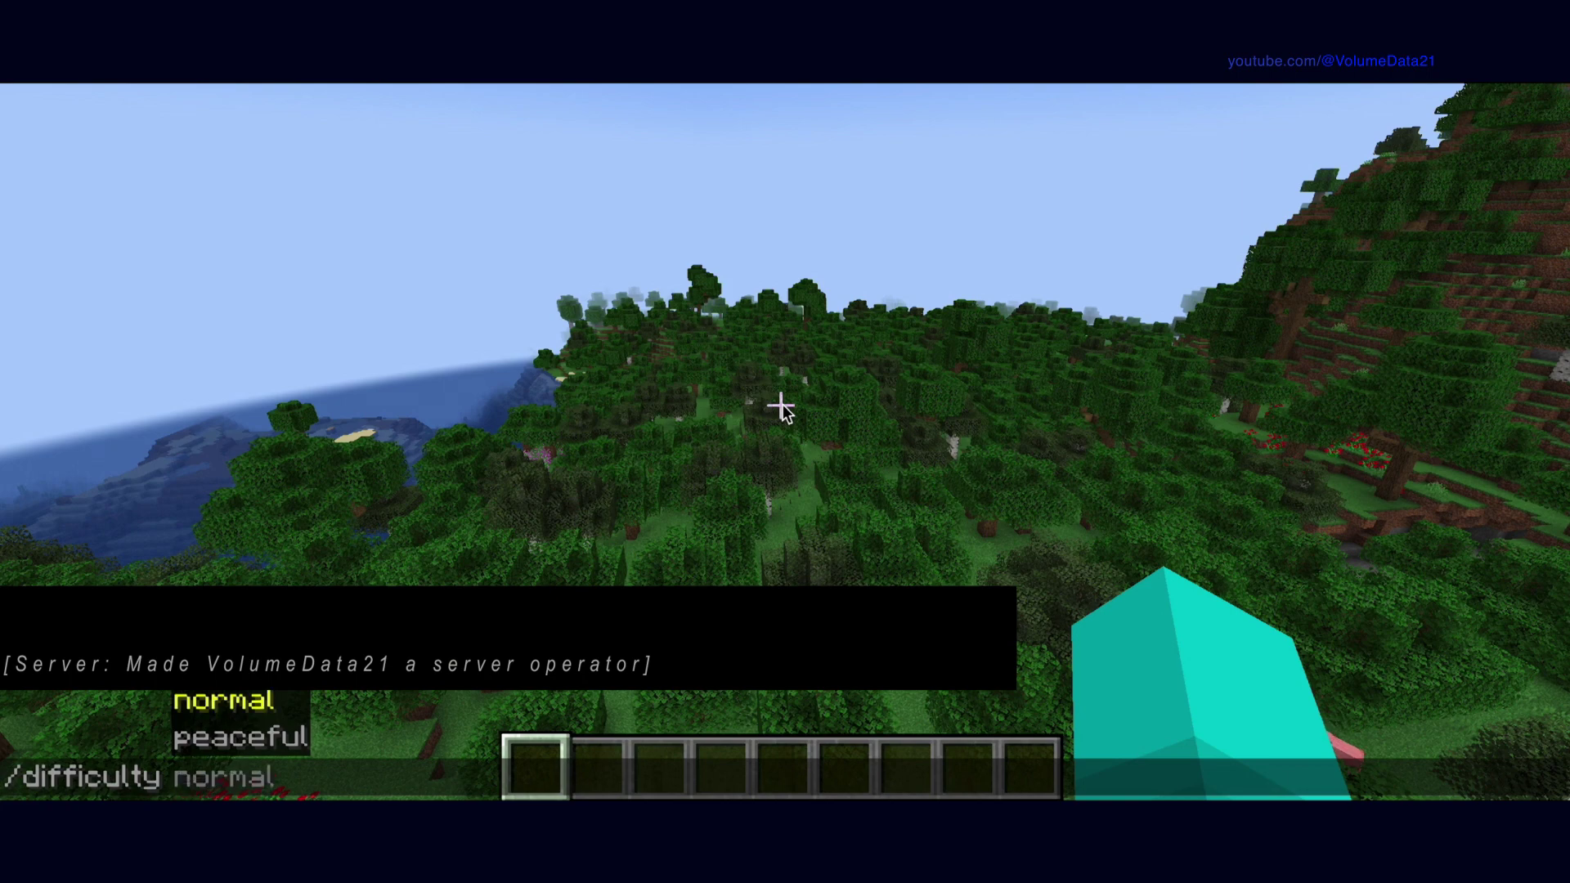
key("Tab")
key("Return")
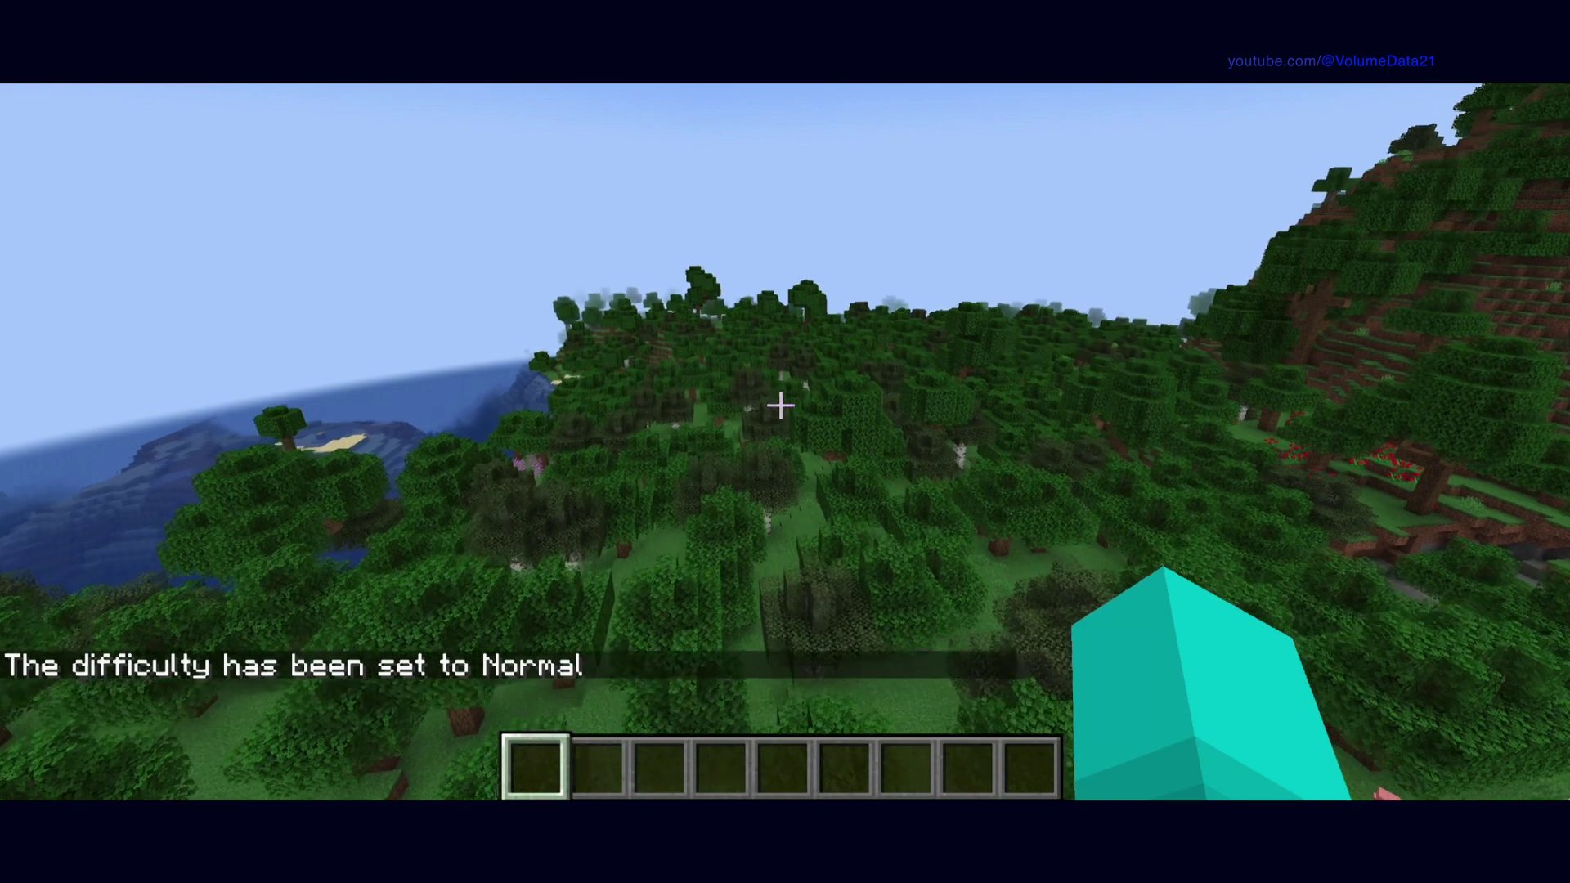
key("Escape")
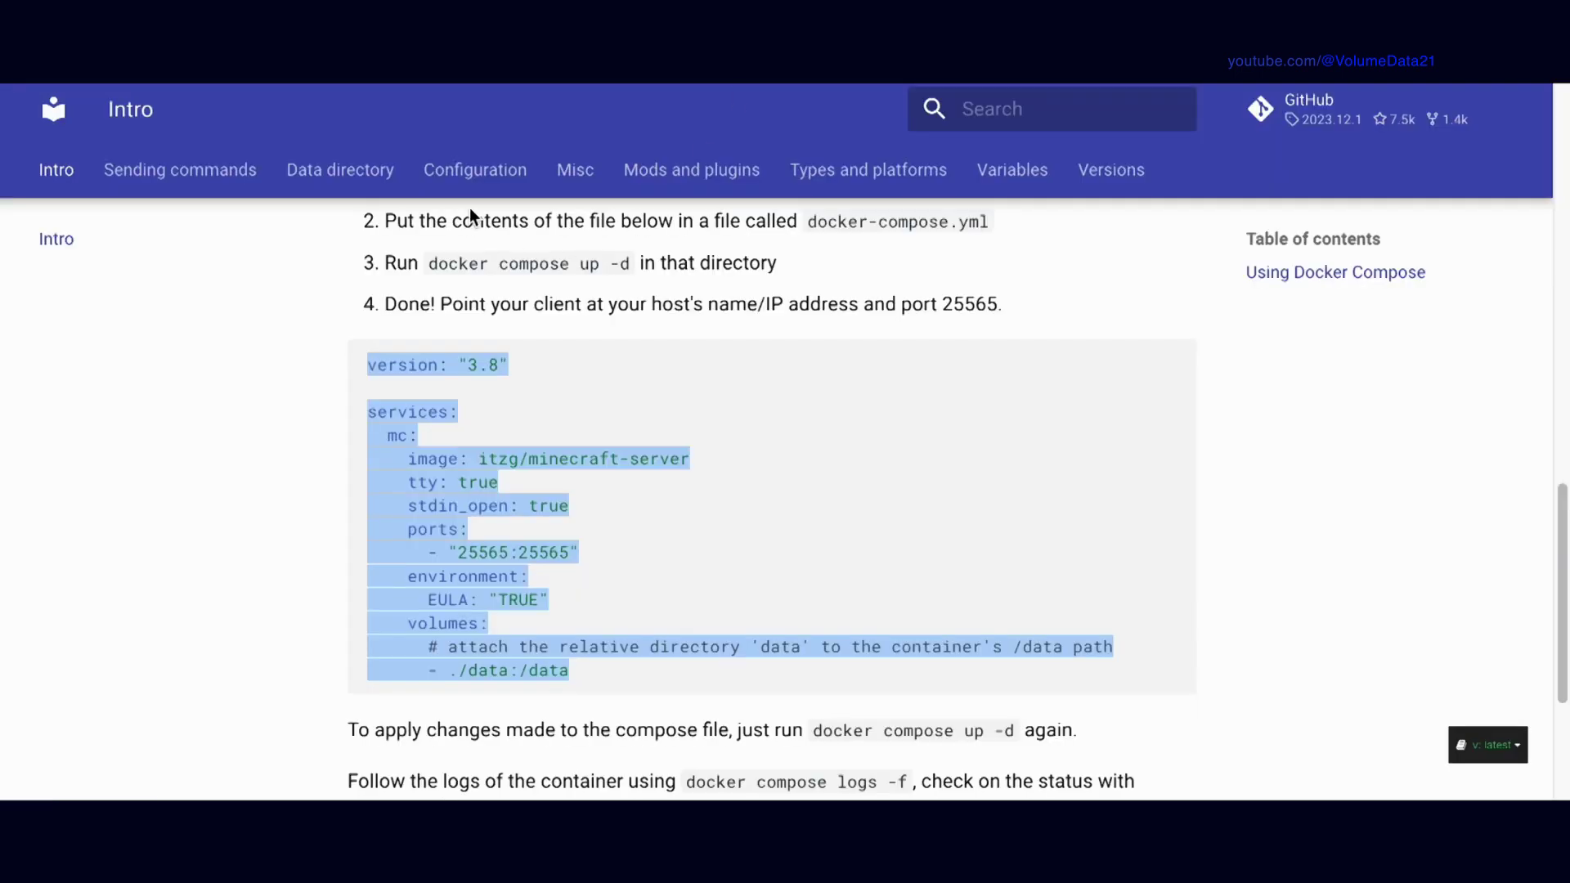
Look through the Configuration section of the minecraft-server documentation, including the auto-execute RCON command examples
left_click(654, 253)
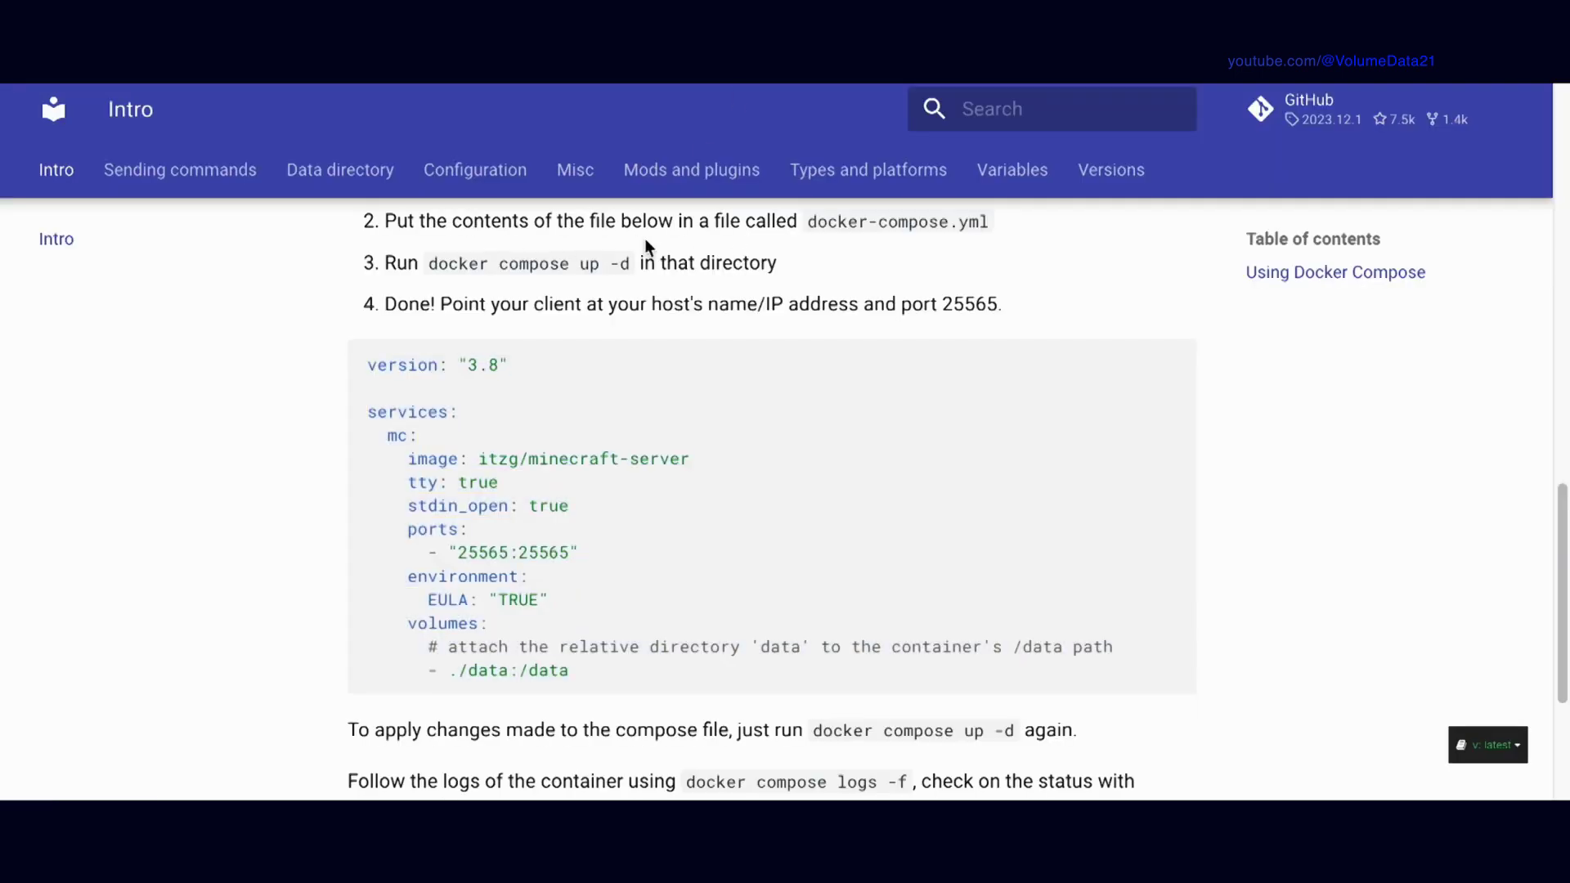
left_click(491, 172)
scroll(757, 351, "down", 15)
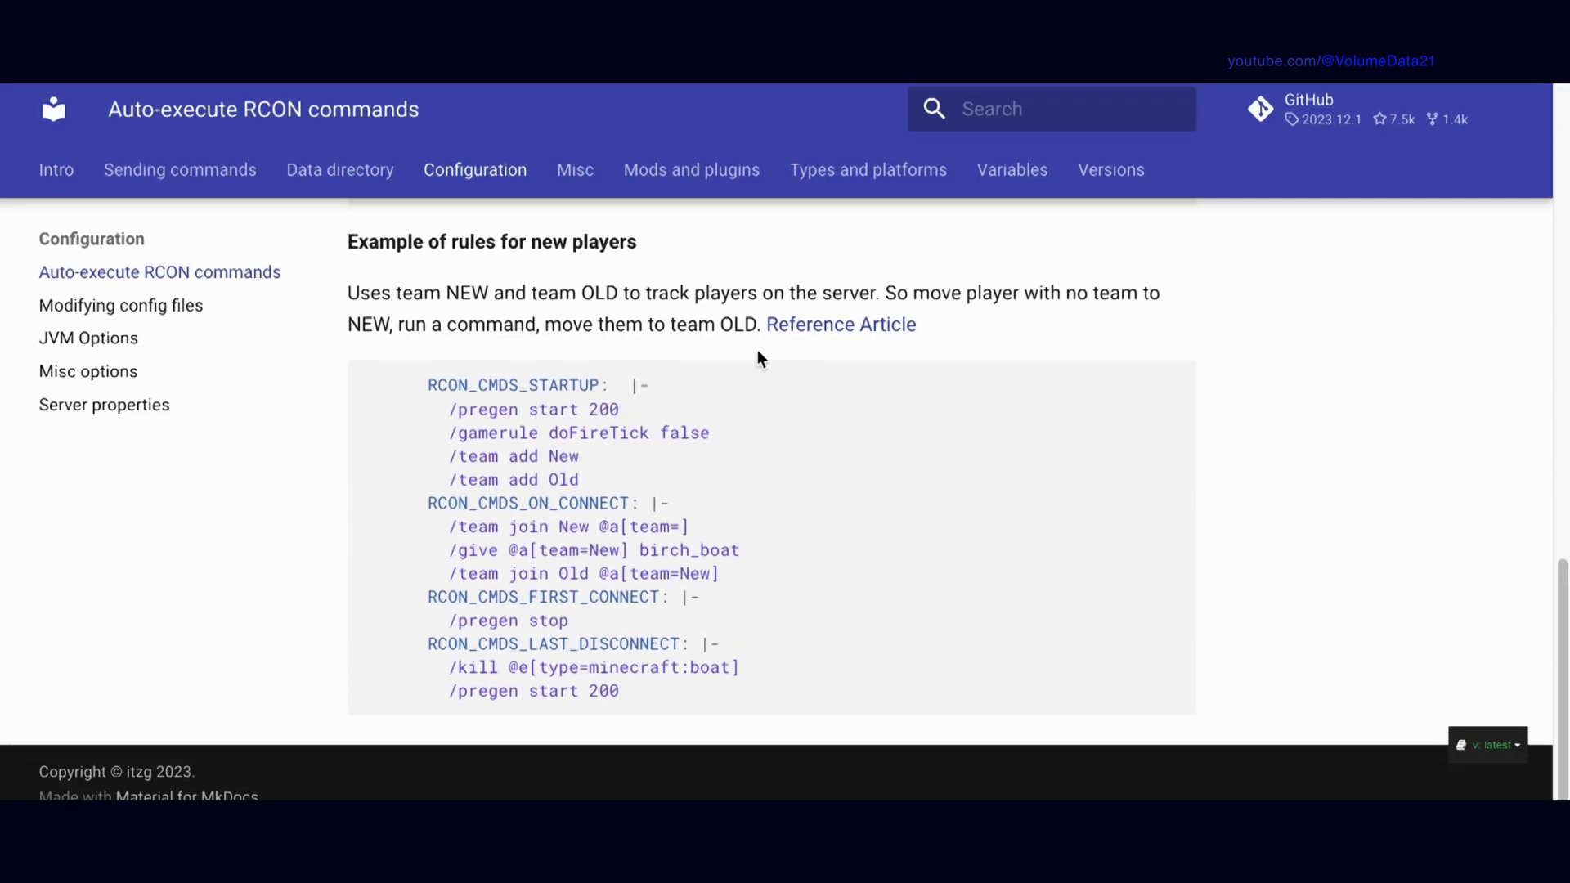
scroll(757, 350, "up", 15)
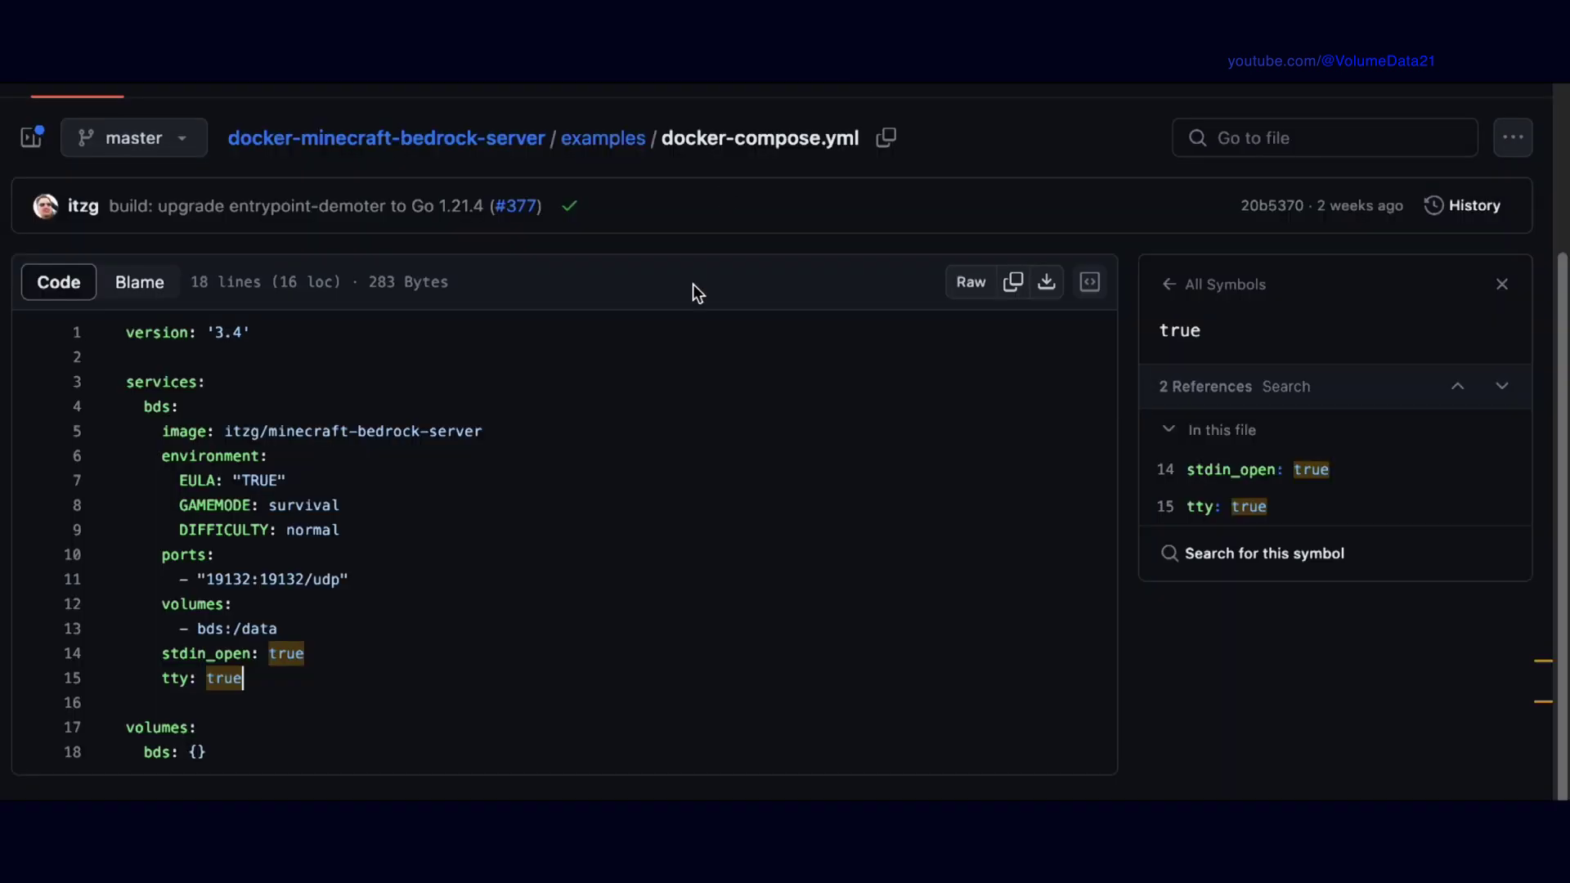
Find itzg's docker-minecraft-bedrock-server repository on GitHub and copy the contents of docker-compose.yml from its examples folder
left_click(451, 140)
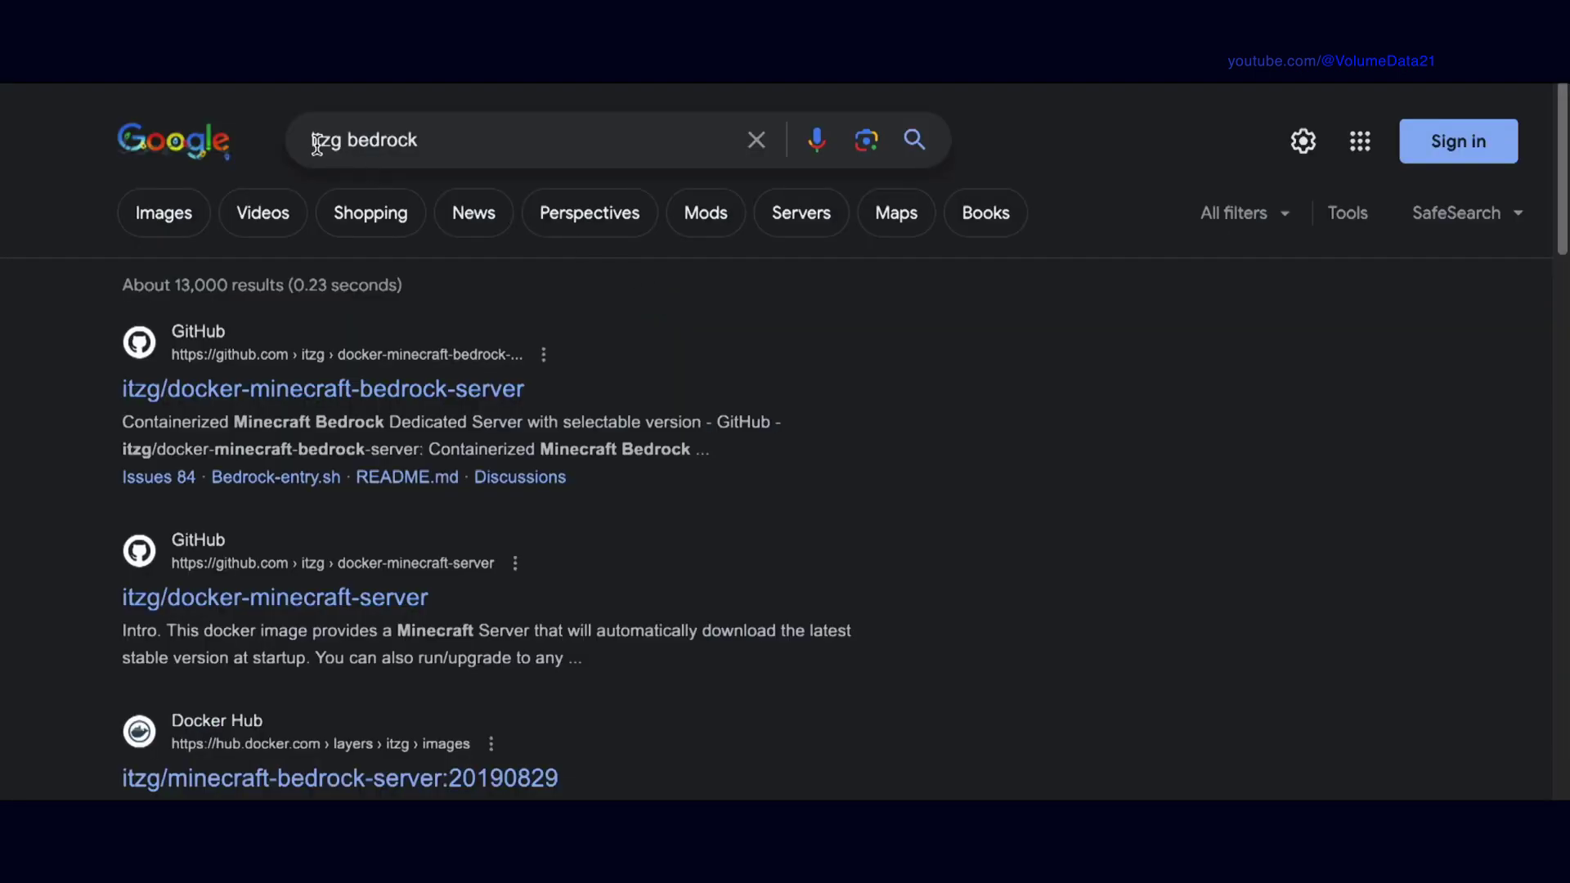
left_click(449, 400)
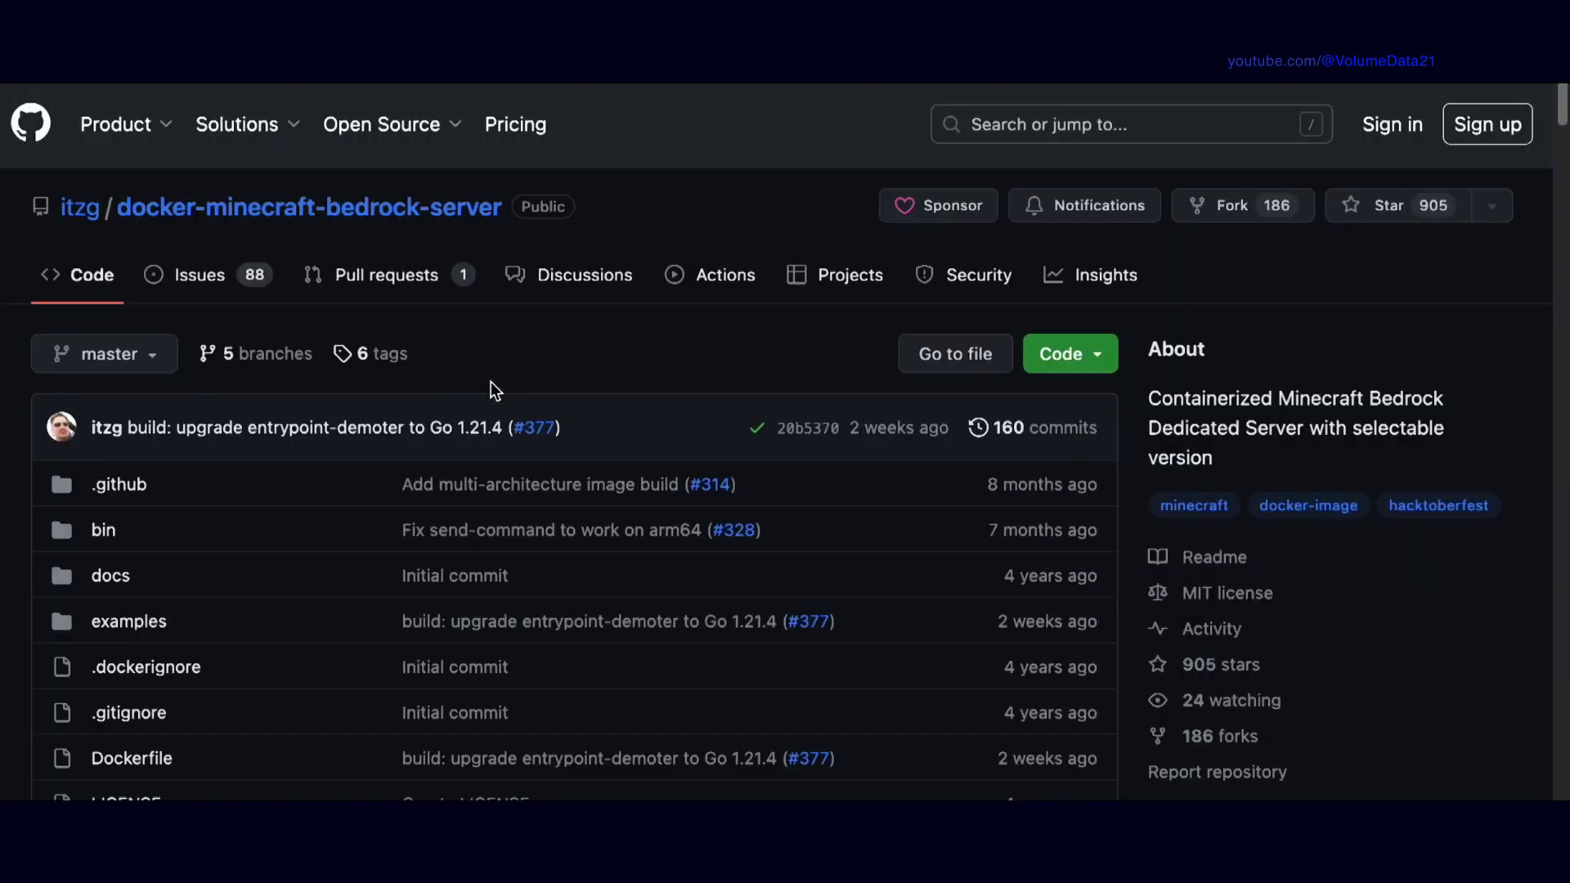
left_click(126, 605)
scroll(715, 504, "down", 1)
left_click(515, 650)
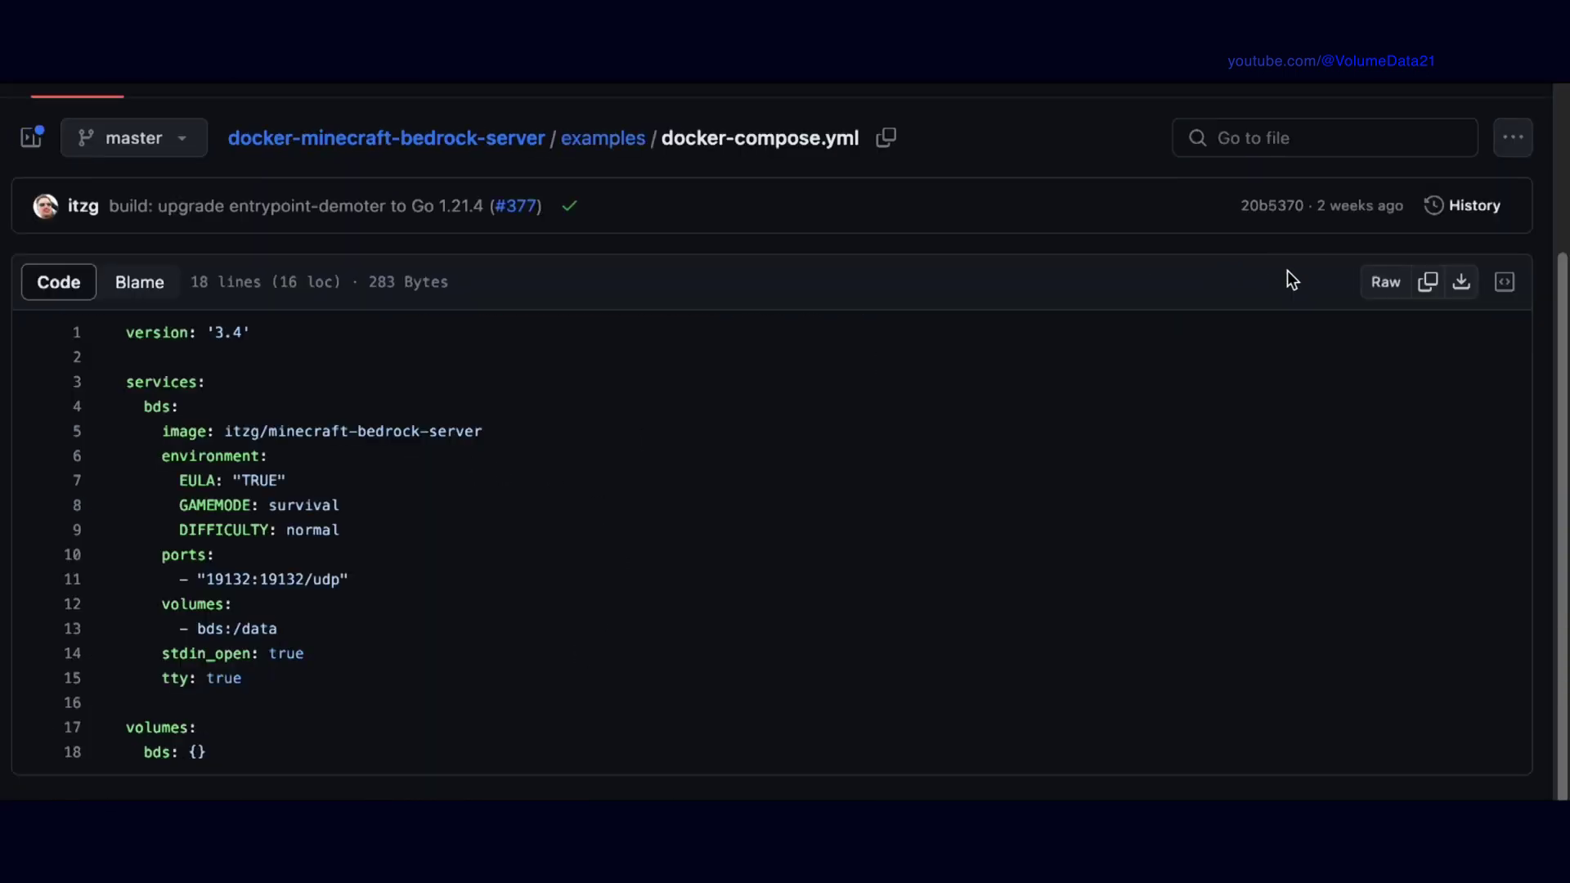
left_click(1444, 286)
scroll(627, 314, "up", 1)
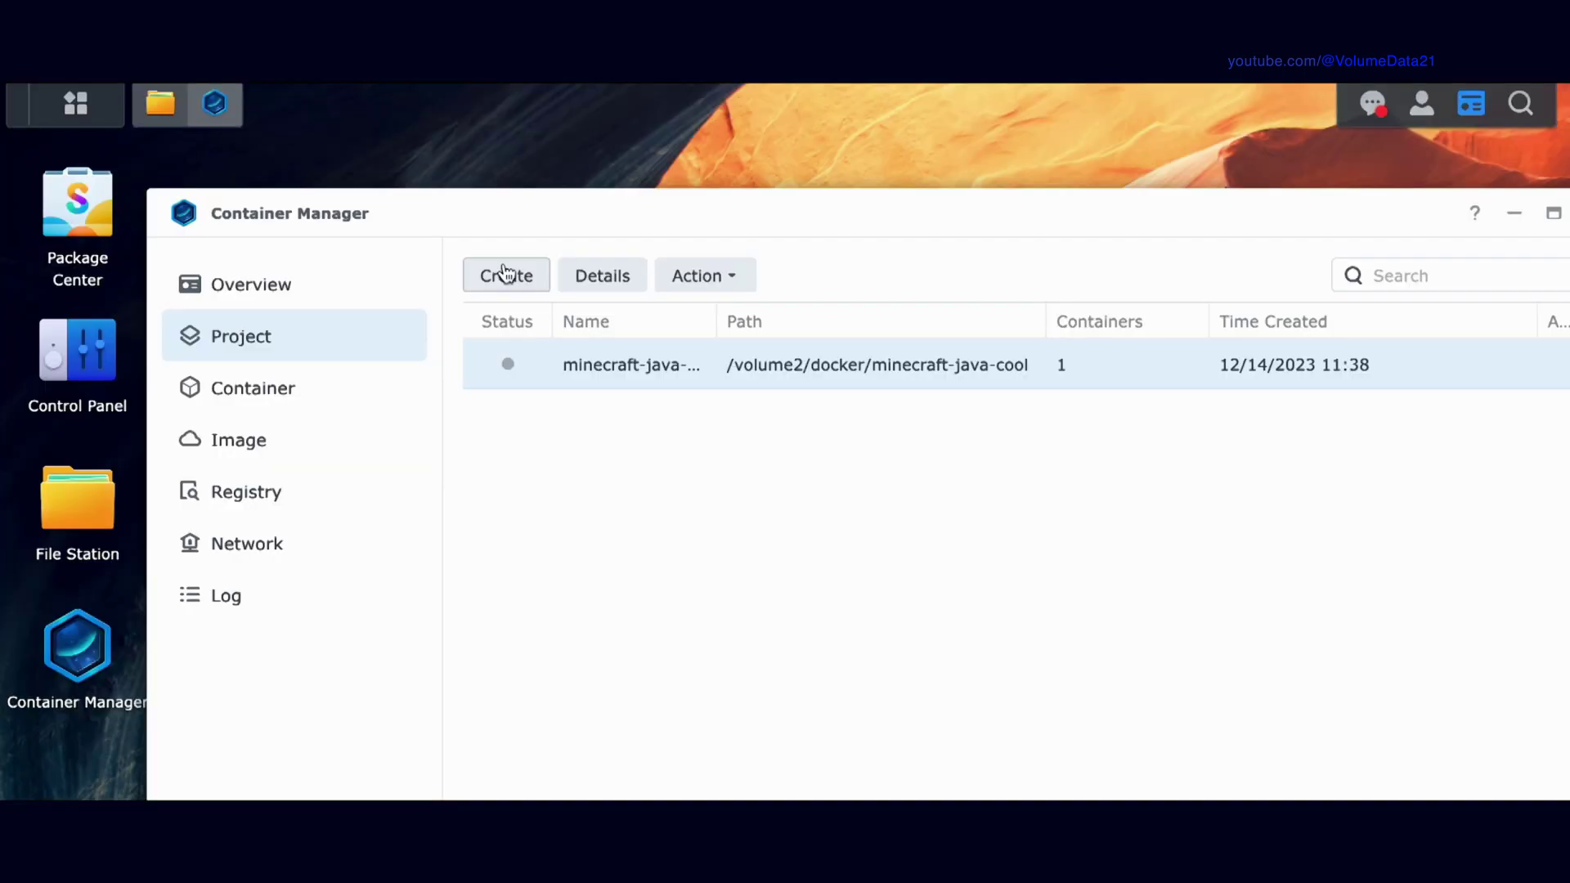
Start a new project in Container Manager and name it minecraft-java-uncool
left_click(504, 273)
left_click(827, 274)
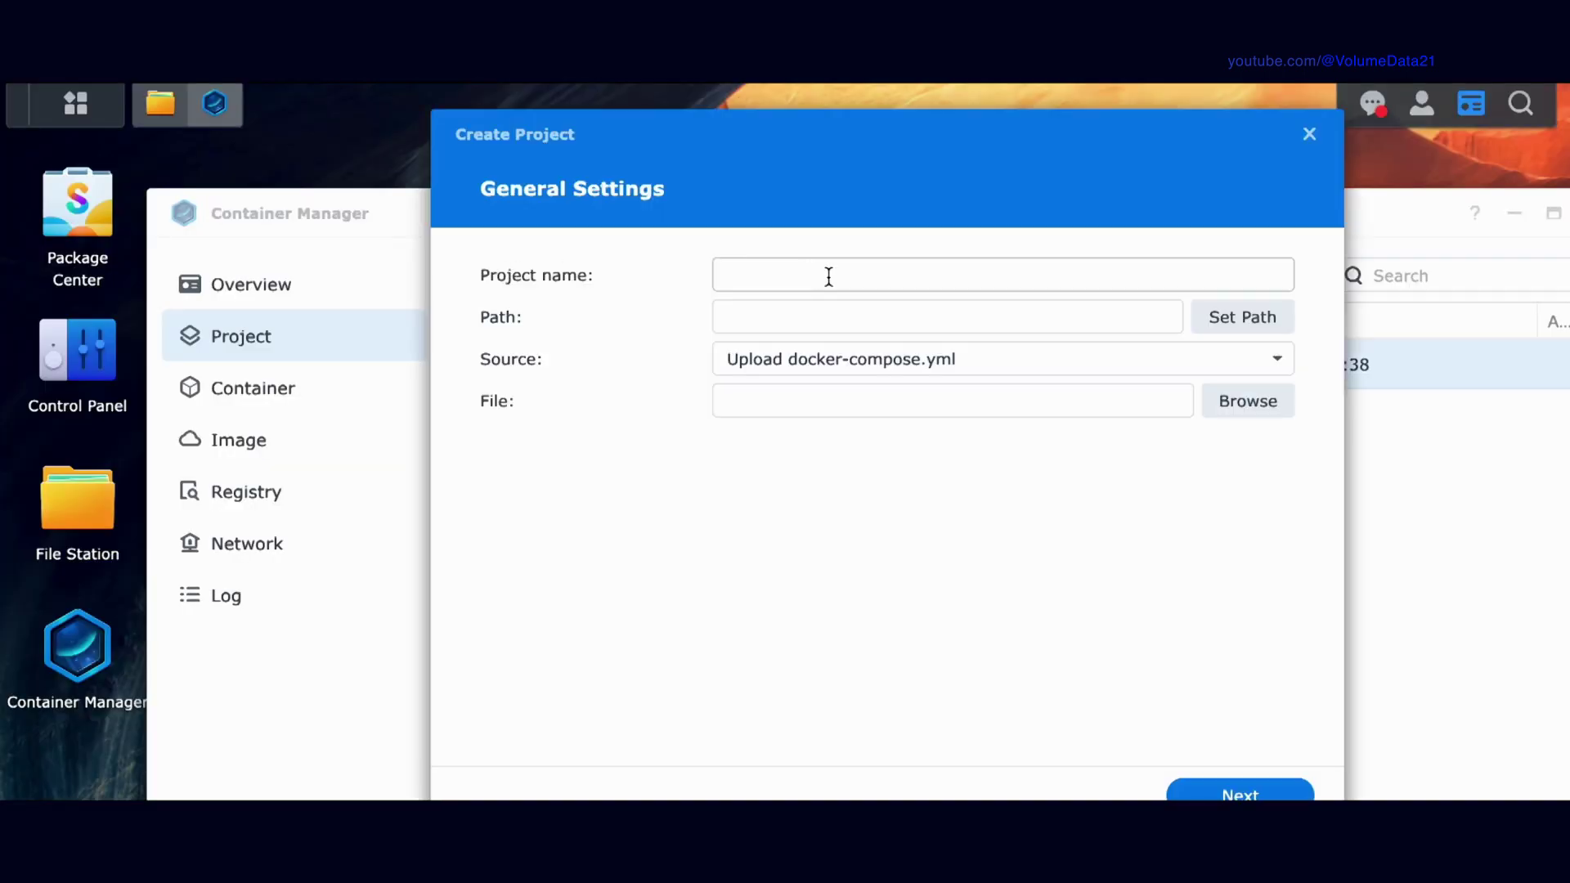
type("mine")
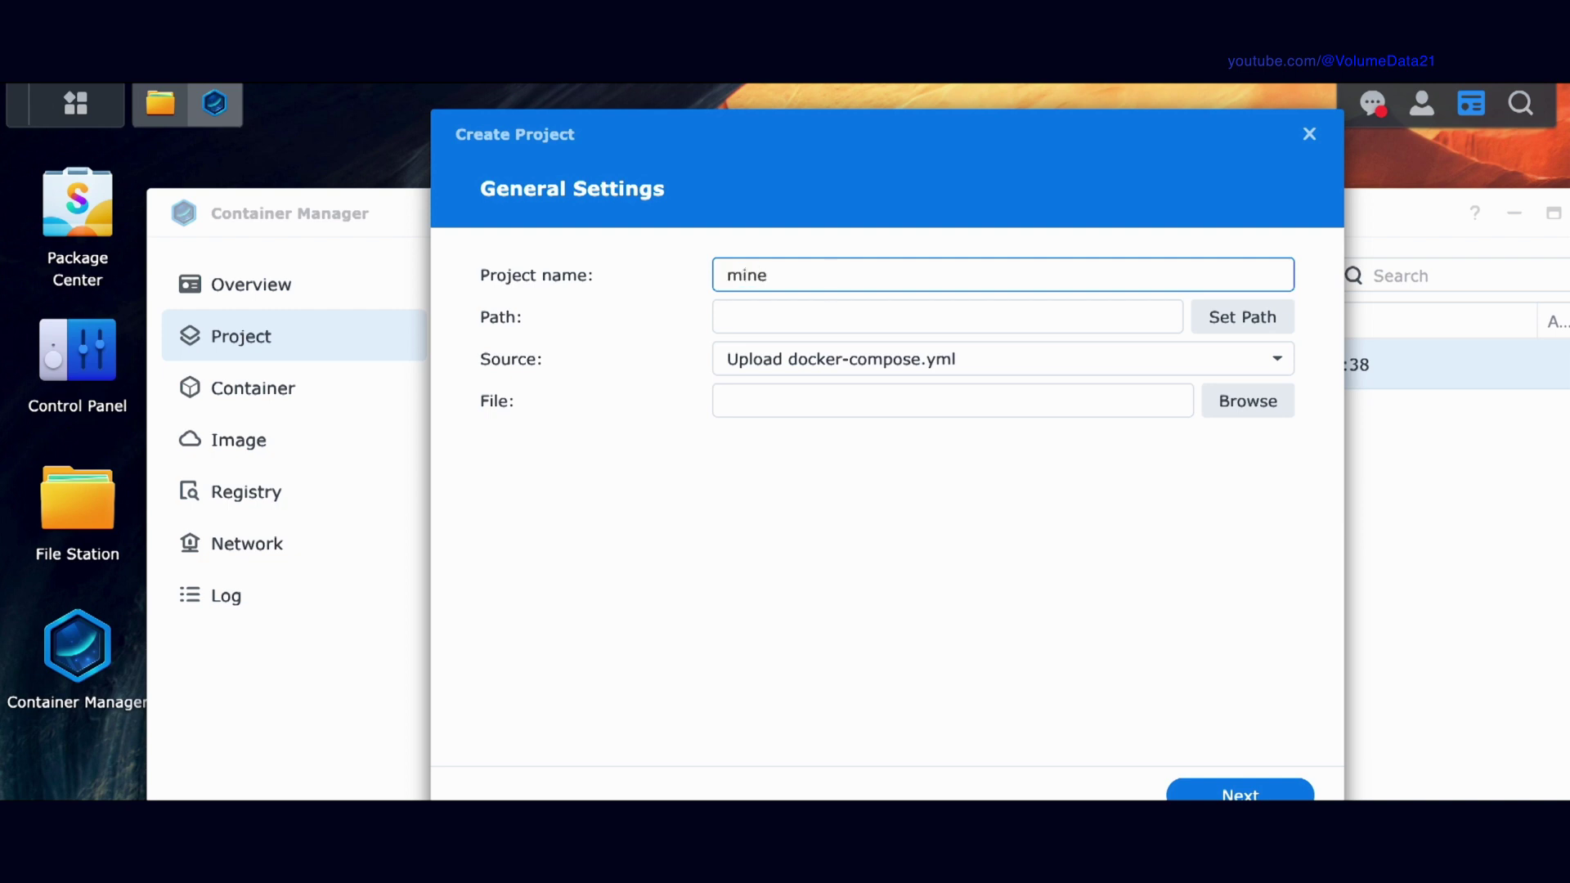
type("craft-java-uncoo")
left_click(947, 317)
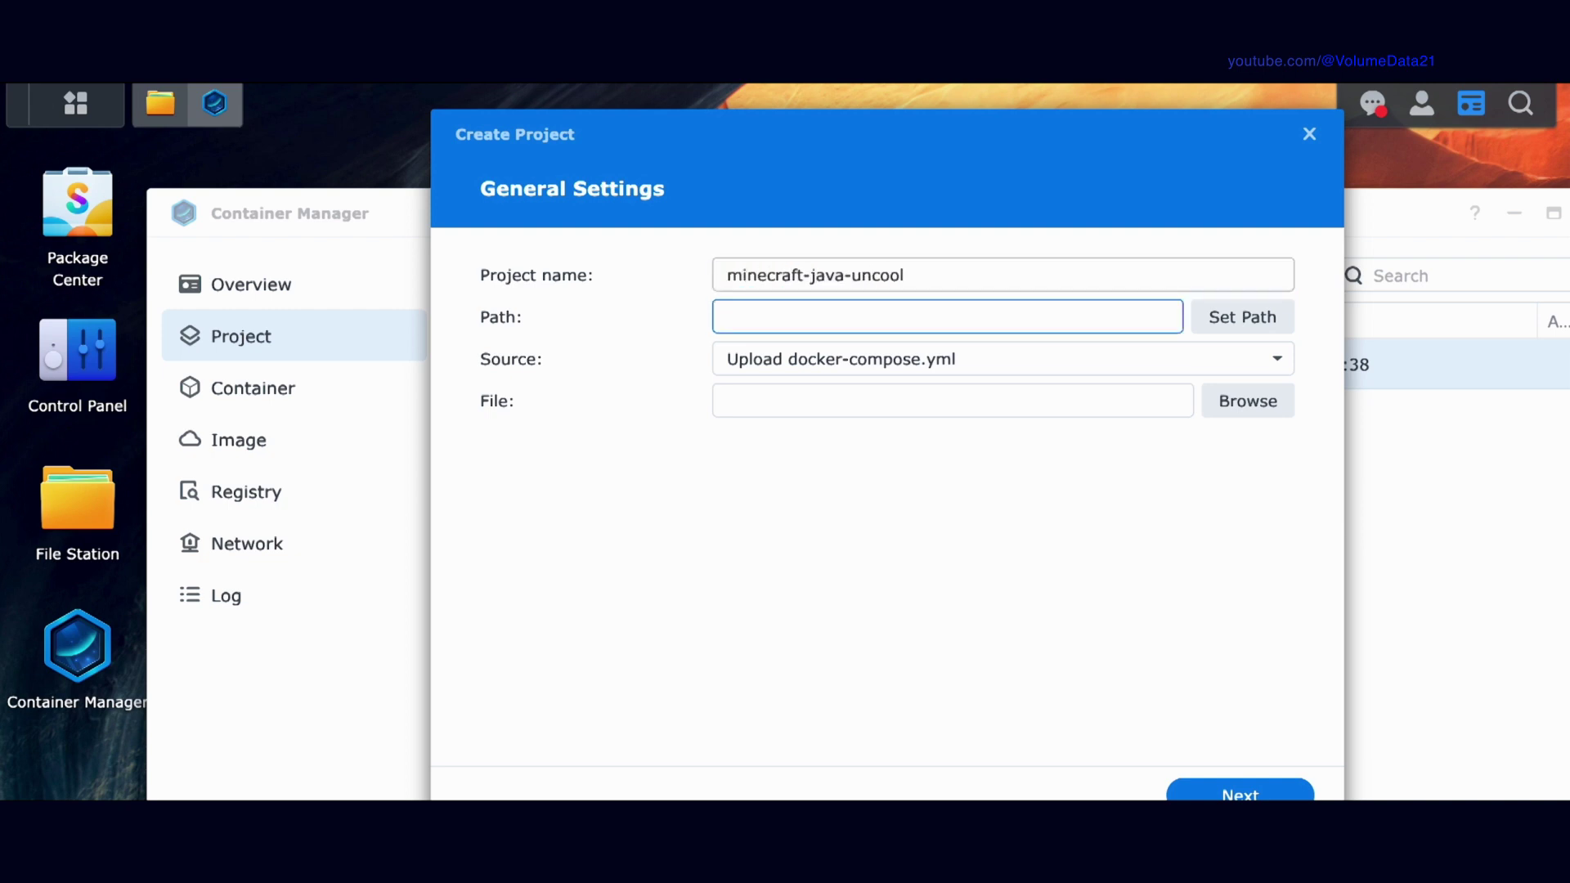
Create a folder named minecraft-bedrock-uncool inside the docker shared folder with File Station
left_click(1228, 311)
left_click_drag(817, 189, 1104, 167)
left_click(78, 507)
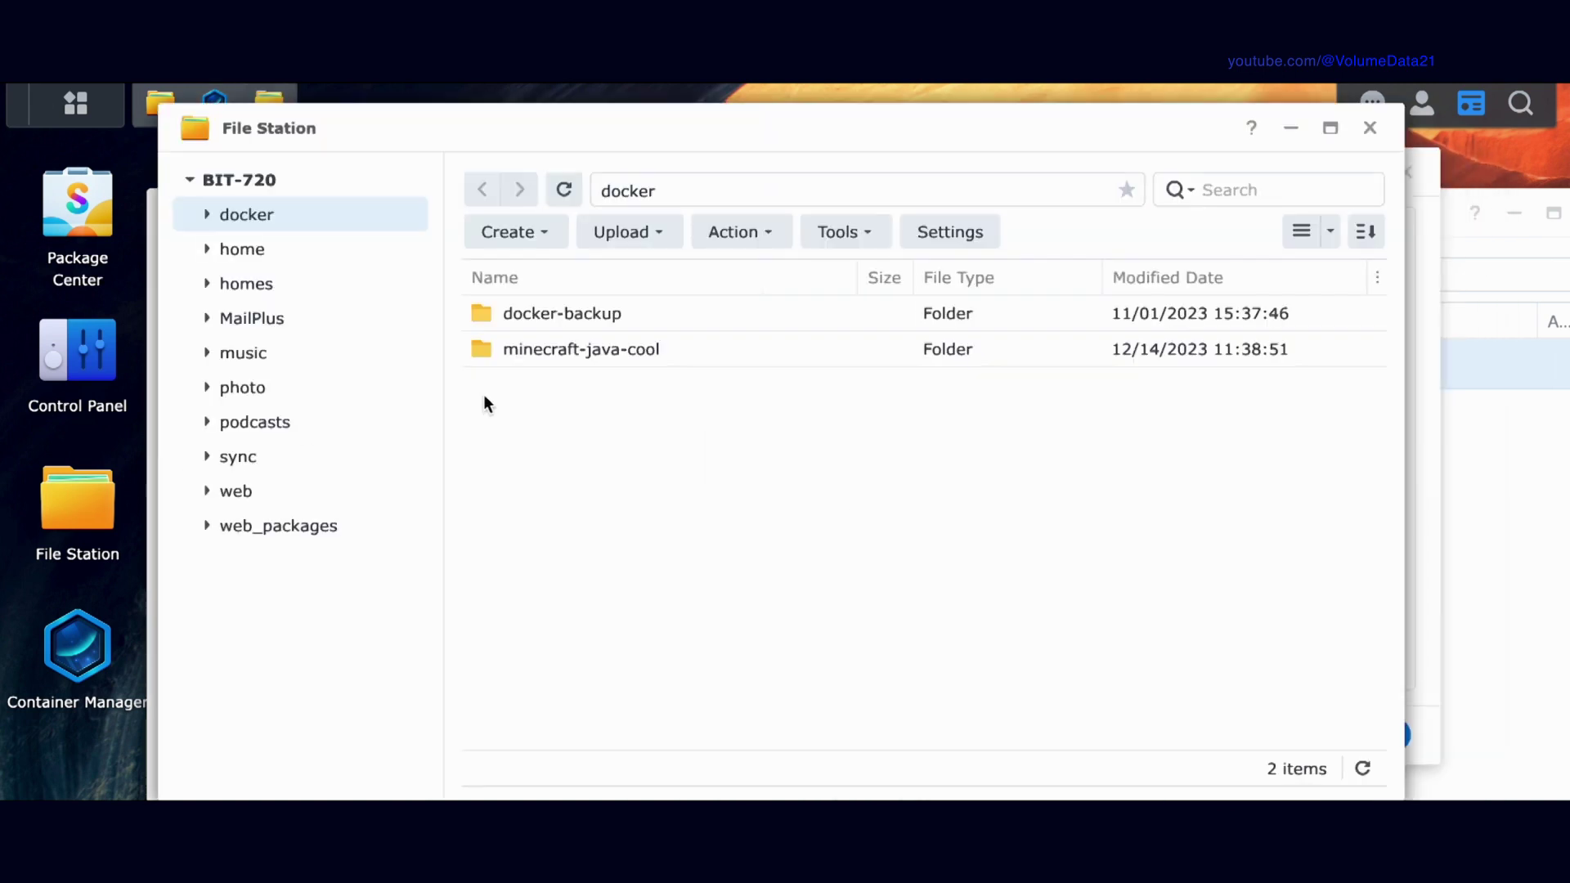
right_click(606, 467)
left_click(448, 372)
right_click(852, 556)
left_click(952, 386)
type("minecraft-be")
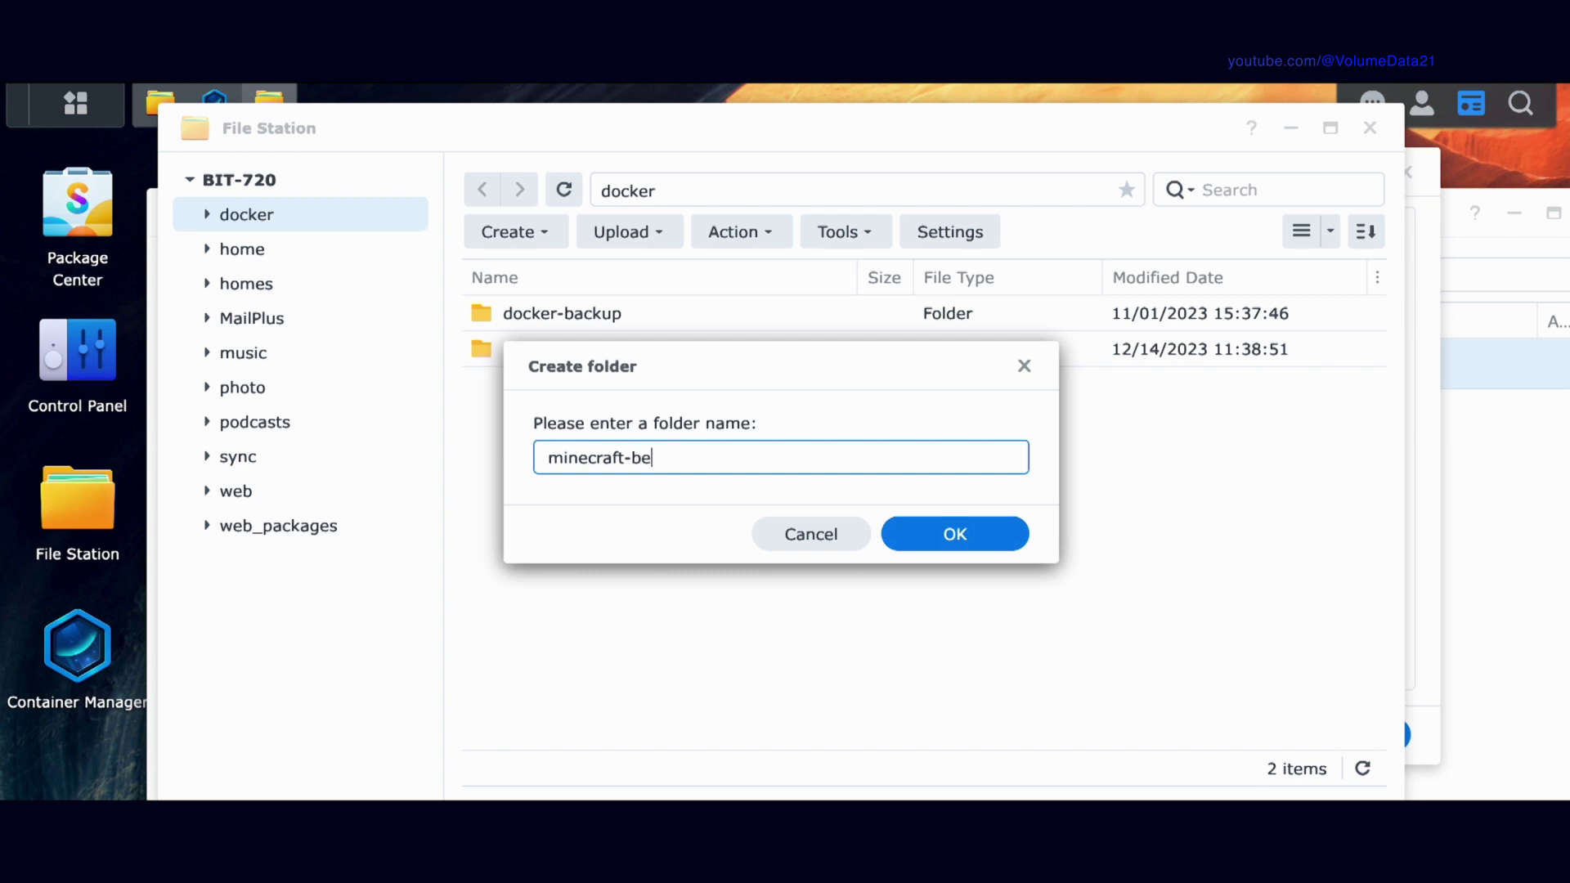
type("drock-uncool")
key("Return")
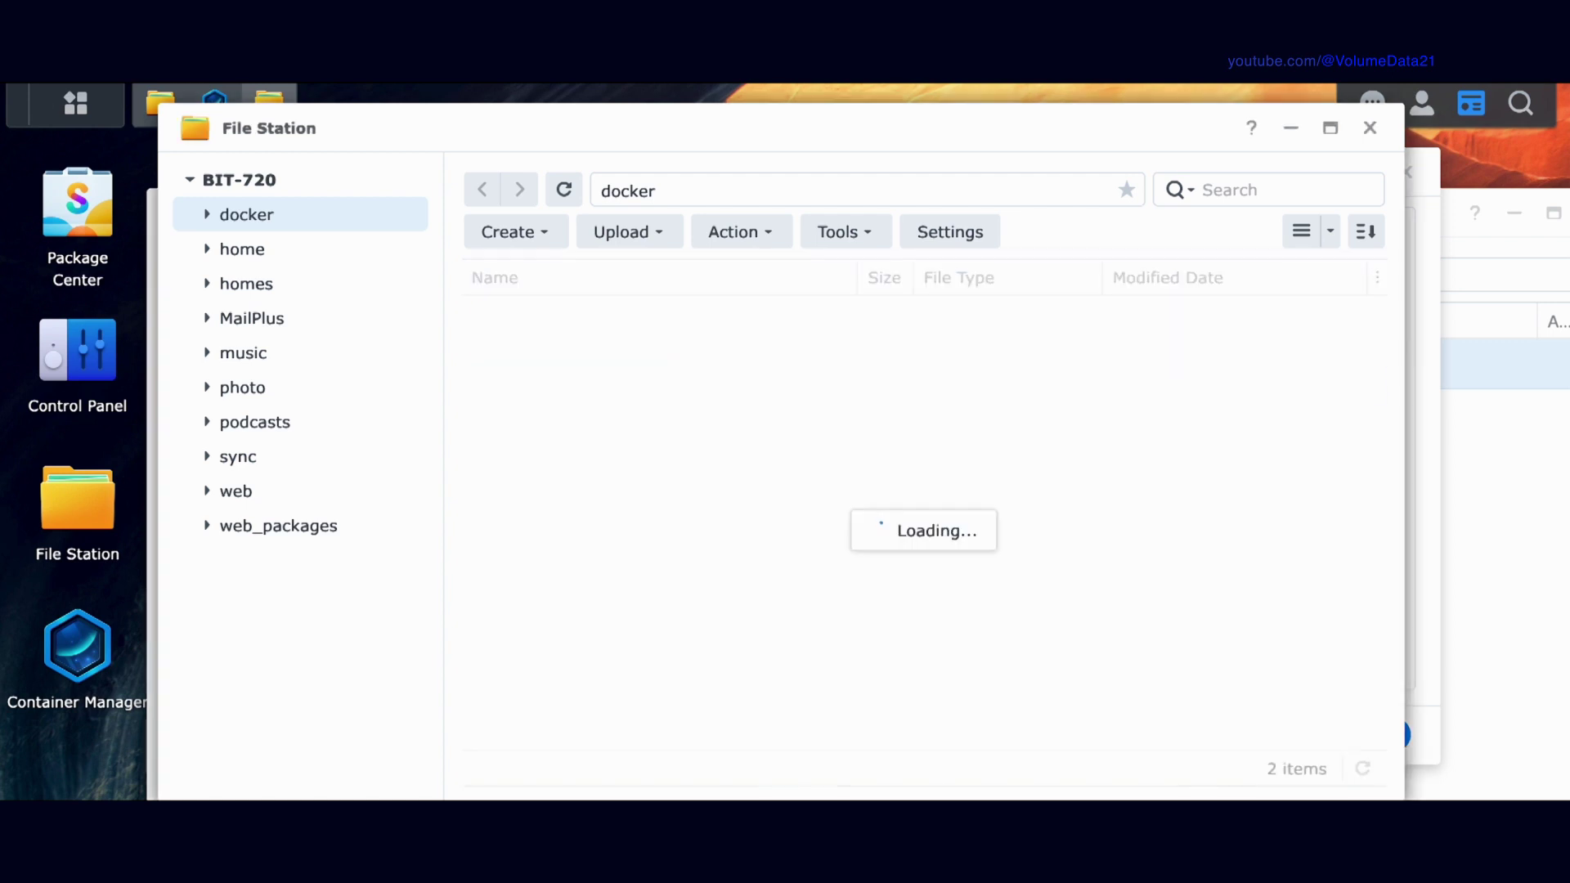
Create a data subfolder inside minecraft-bedrock-uncool and close File Station
double_click(852, 348)
right_click(707, 451)
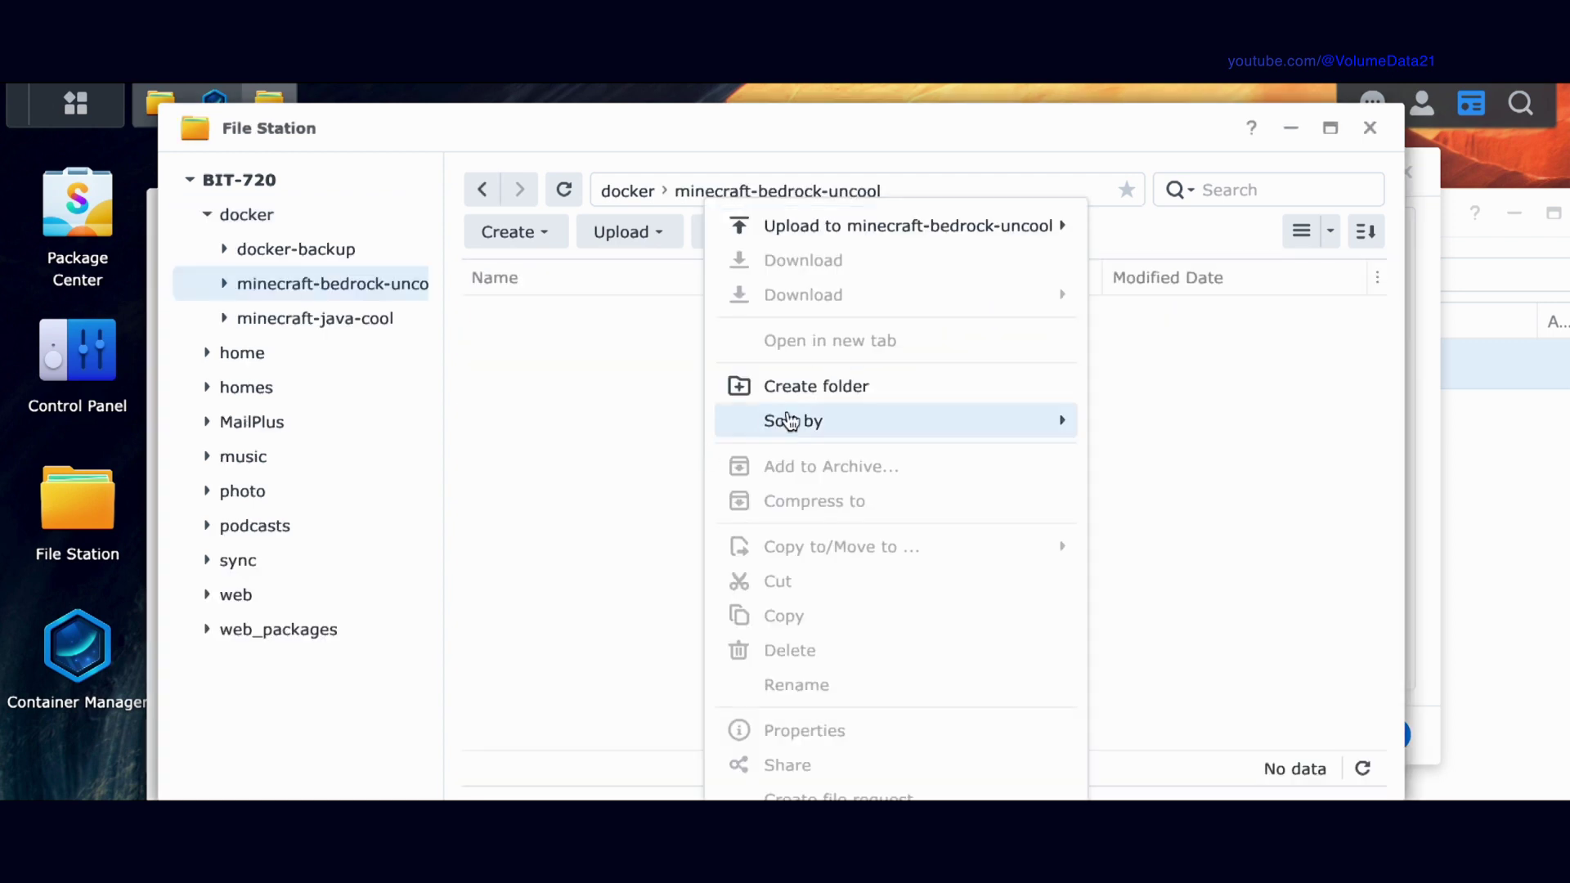
left_click(822, 391)
type("da")
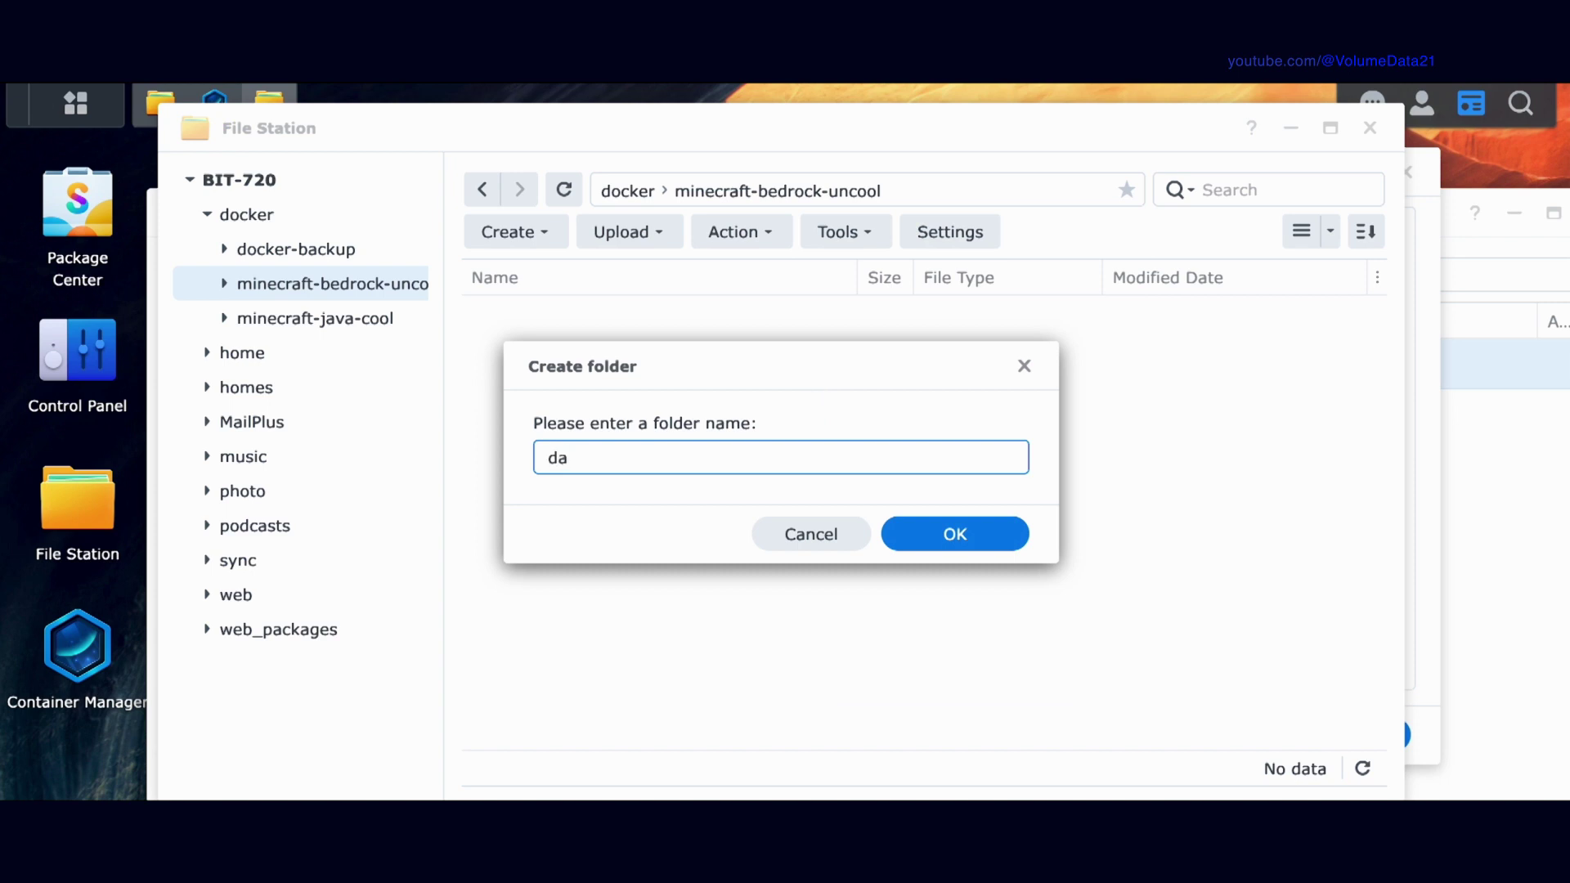
type("ta")
key("Return")
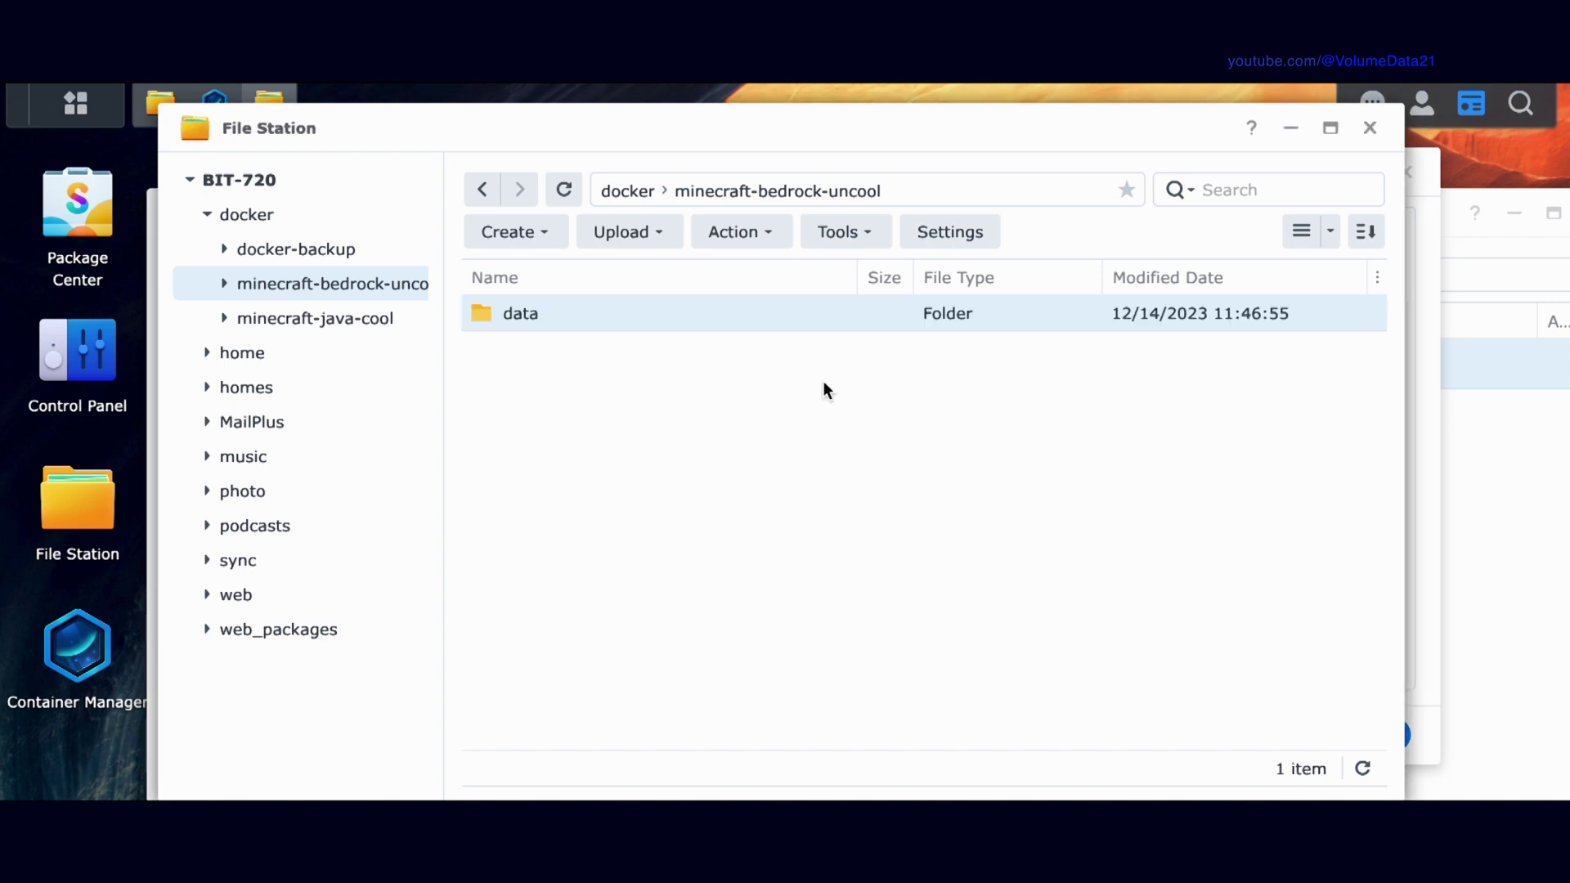
left_click(1369, 128)
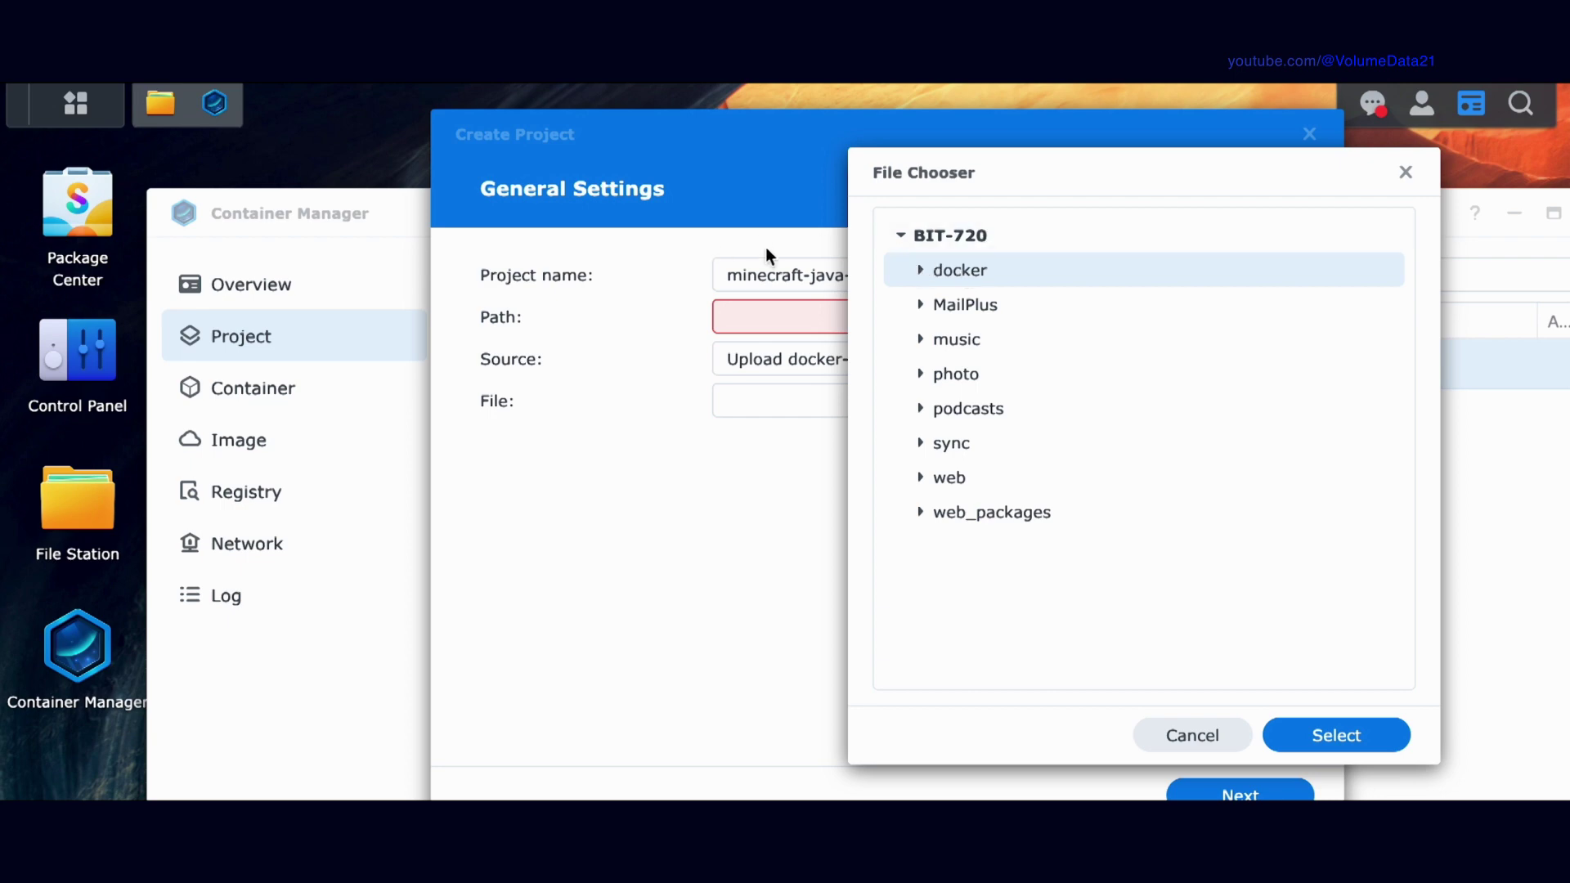
Reload the folder chooser and set the project's path to /docker/minecraft-bedrock-uncool
left_click(1199, 734)
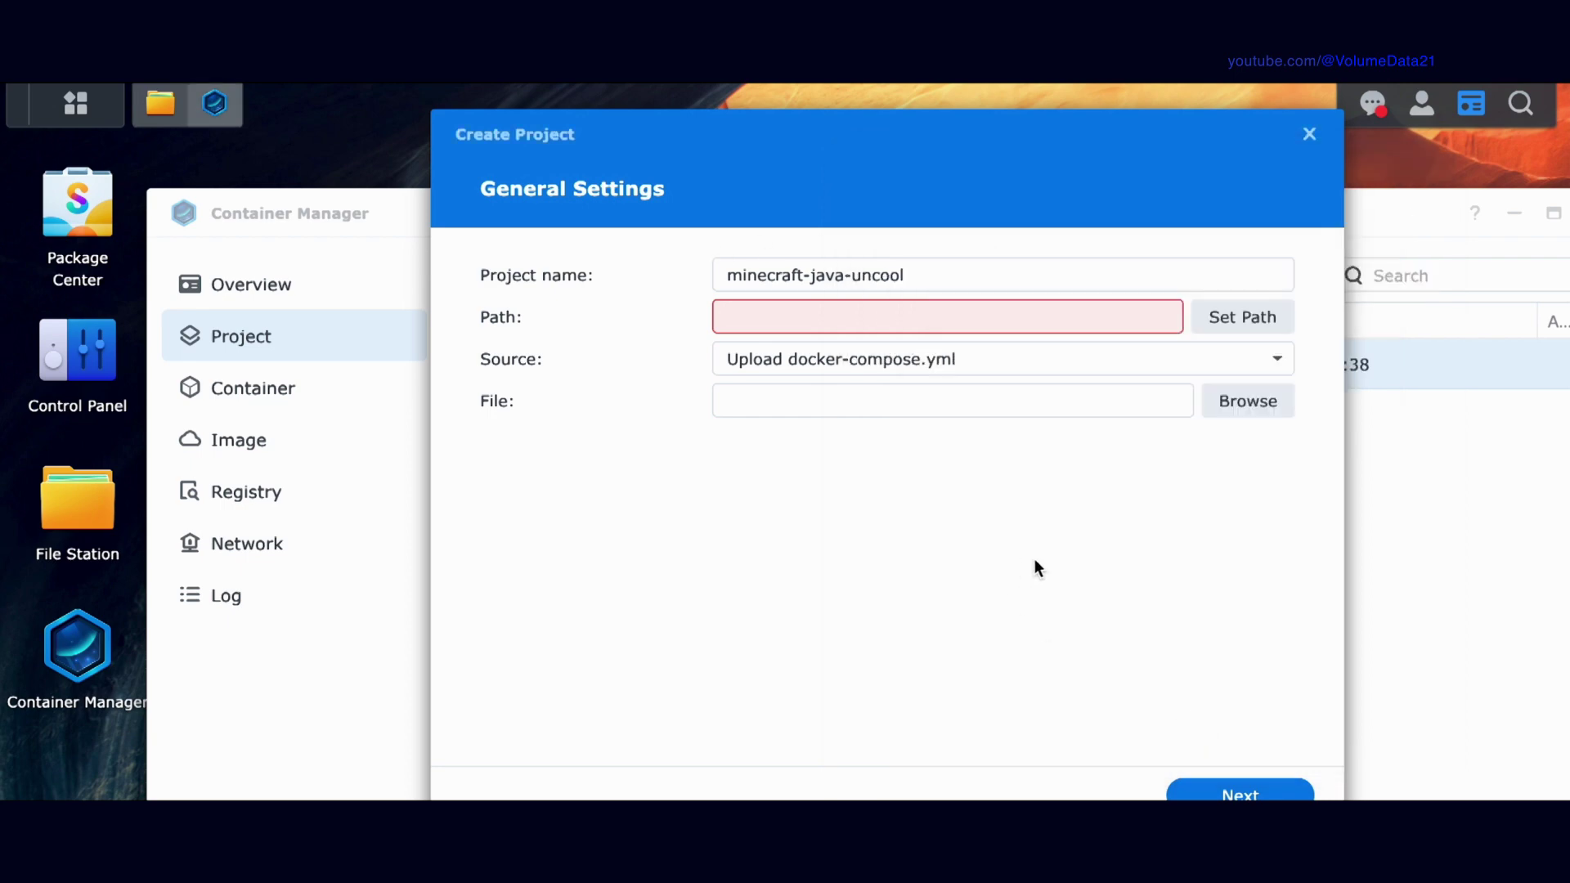
left_click(1234, 319)
left_click(664, 281)
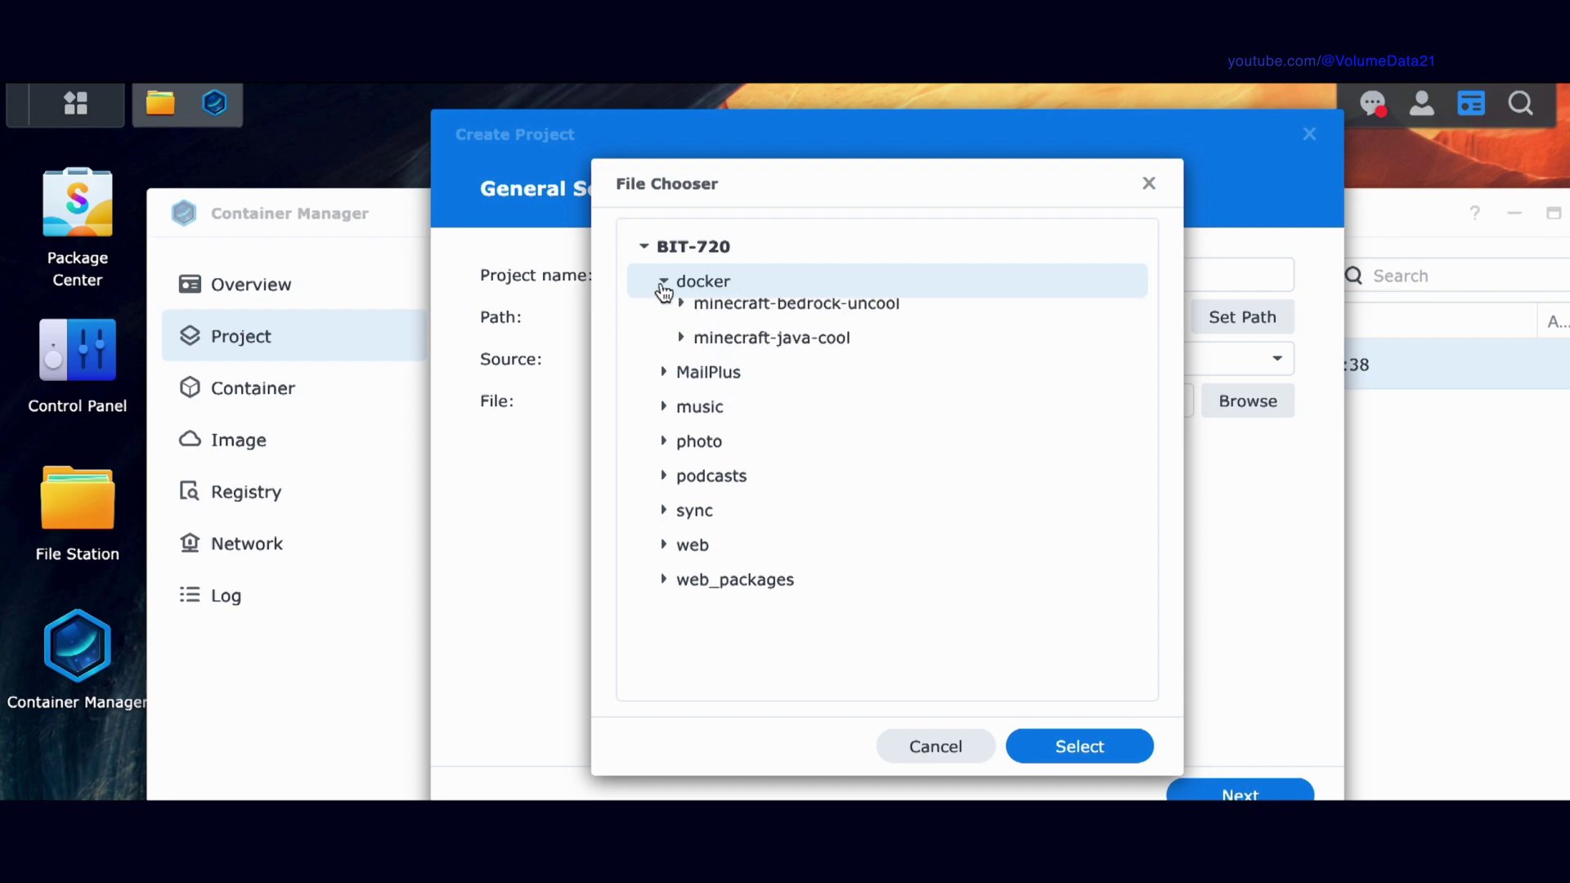
left_click(811, 356)
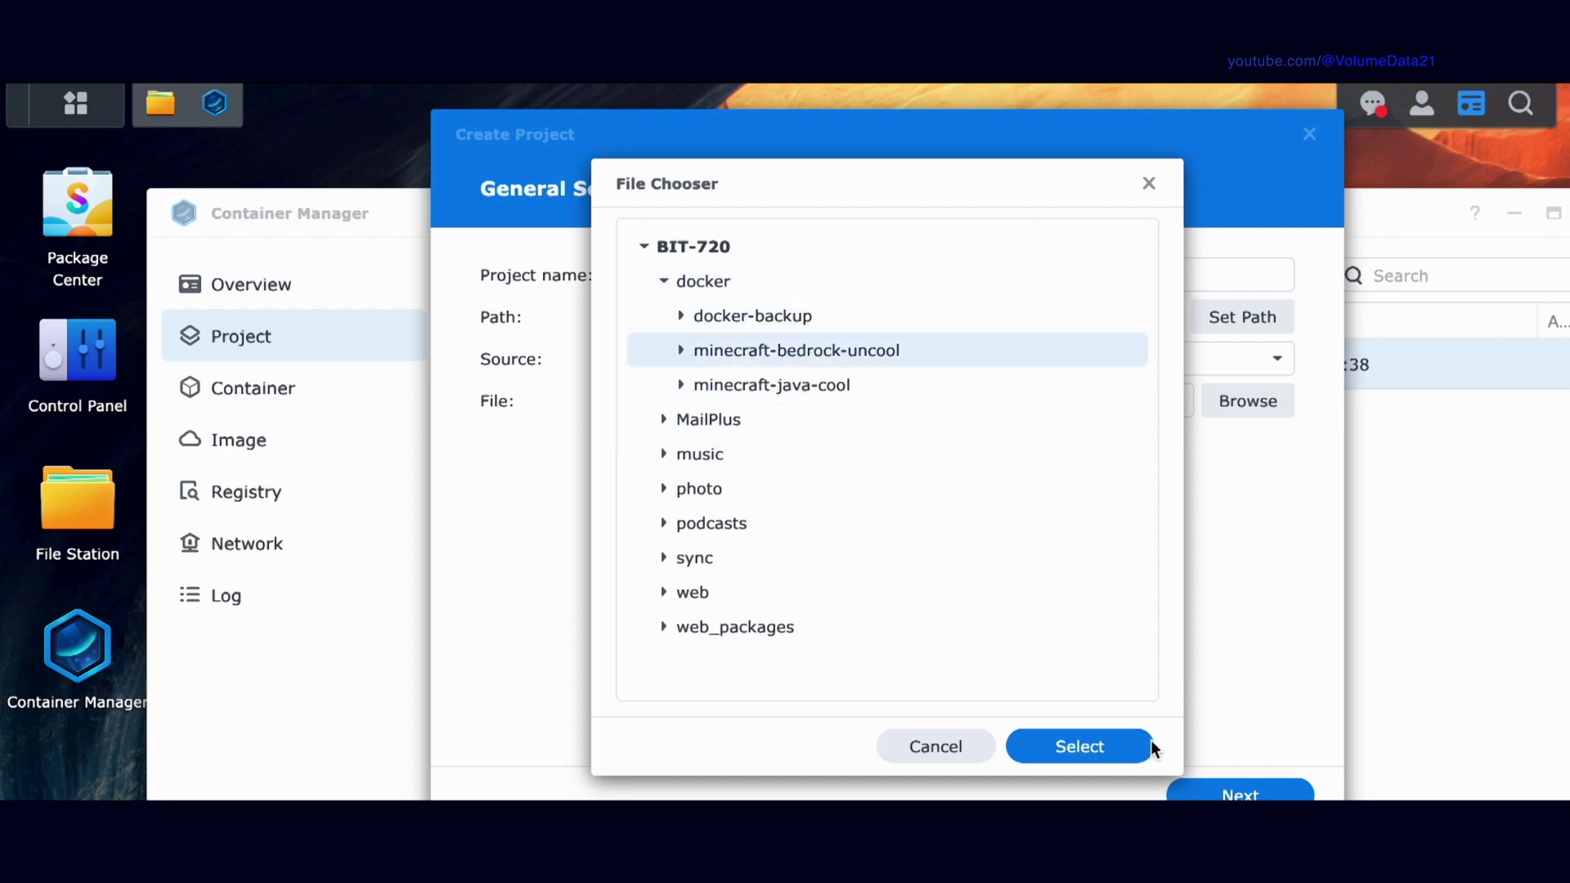
left_click(1137, 746)
Set the project source to Create docker-compose.yml and paste the copied Bedrock server compose file
left_click(831, 361)
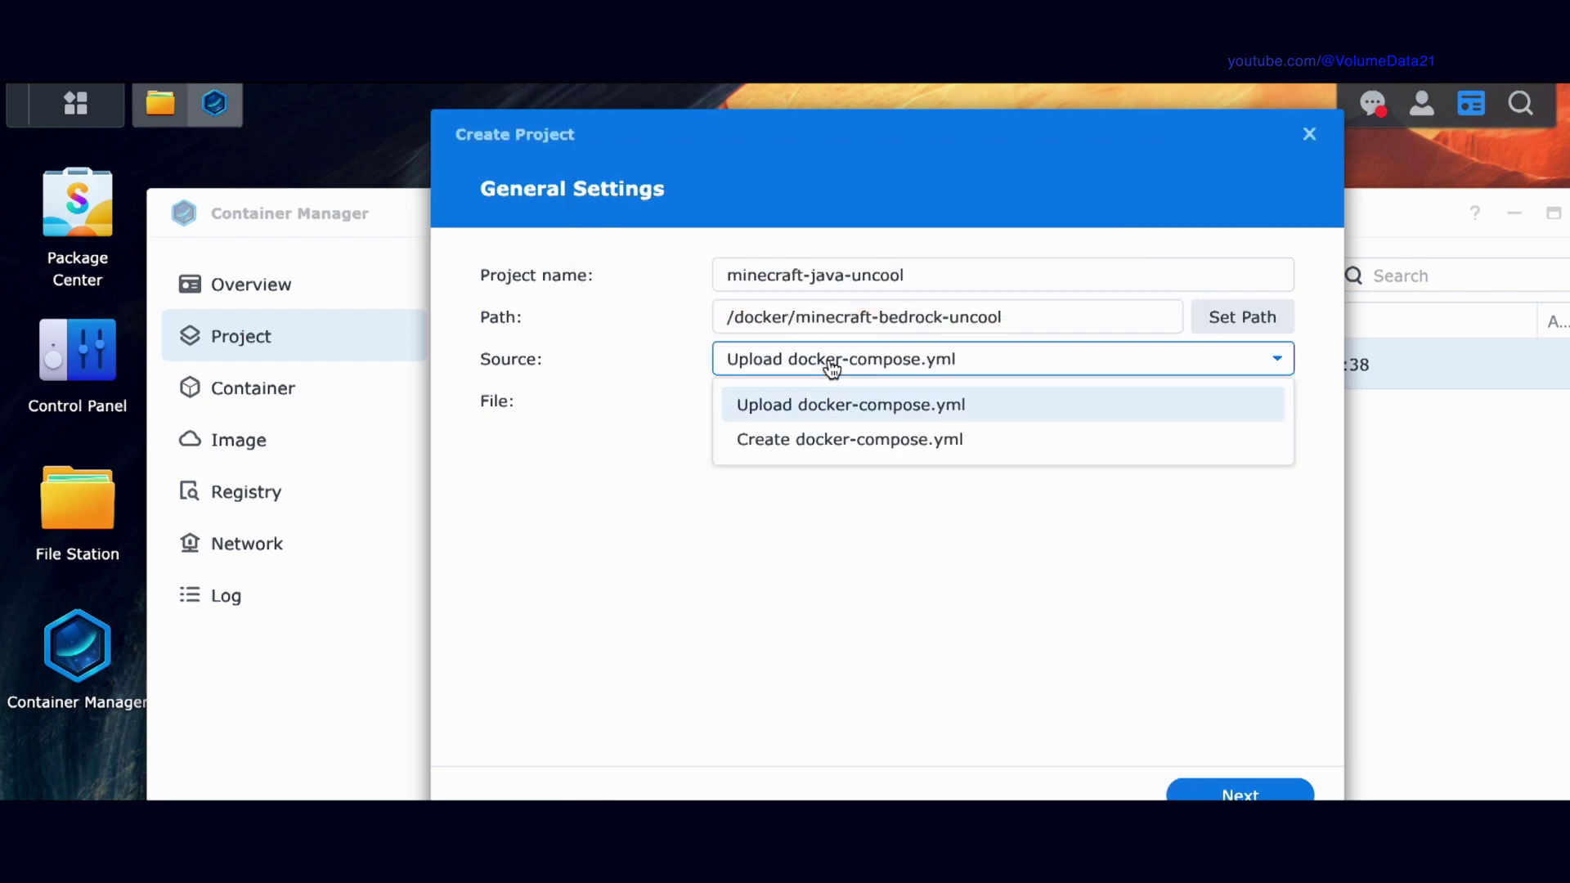
left_click(831, 441)
left_click(814, 434)
key("ctrl+v")
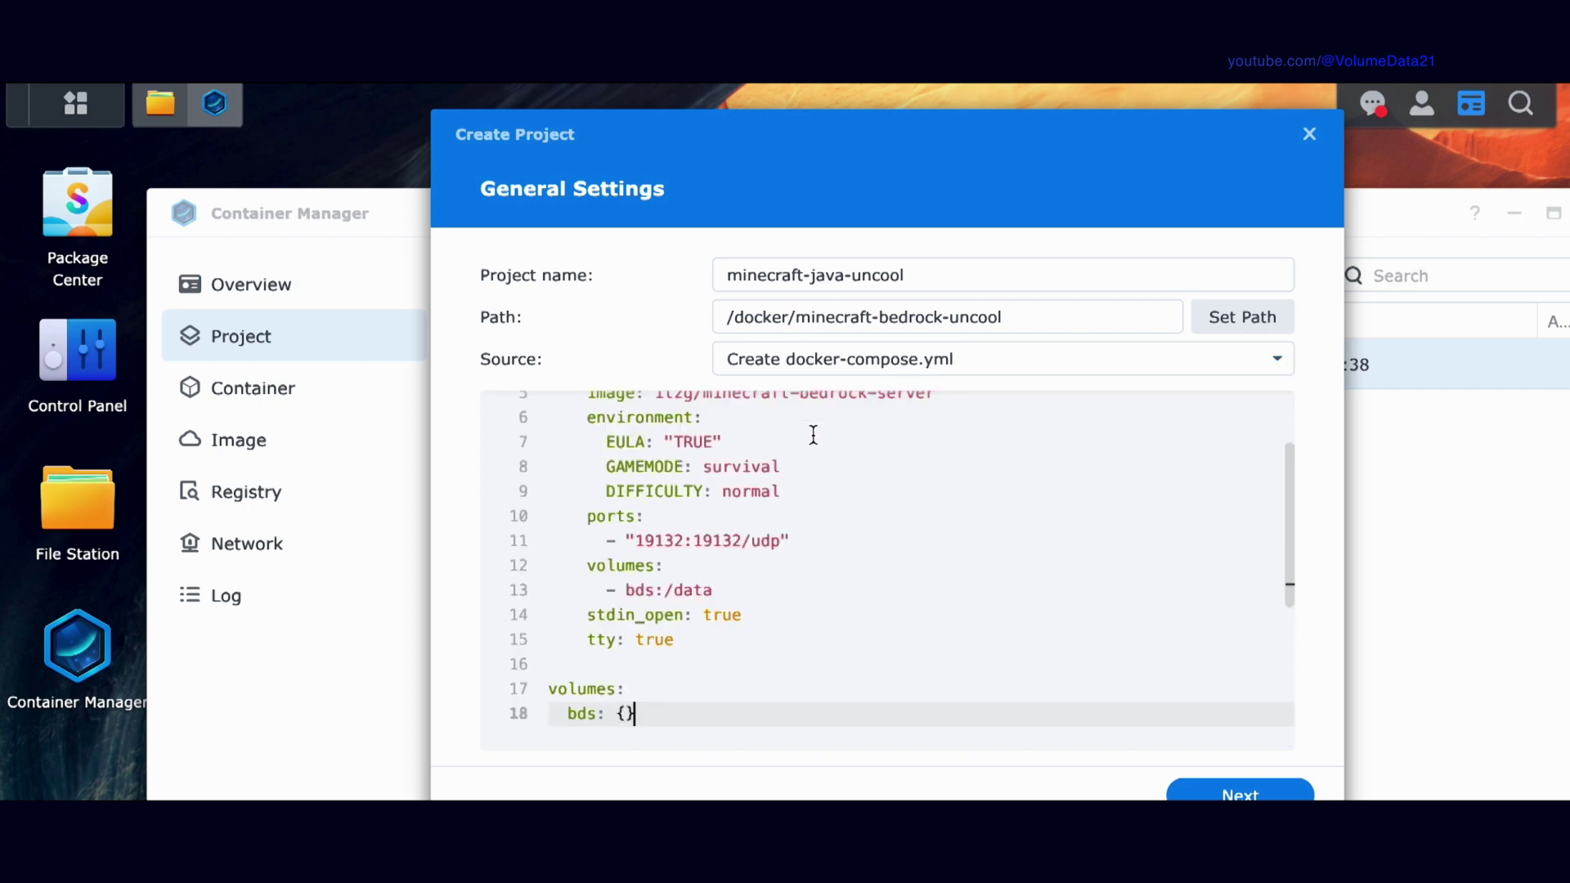
Delete the top-level volumes section with its bds entry from the end of the compose file
scroll(841, 544, "up", 5)
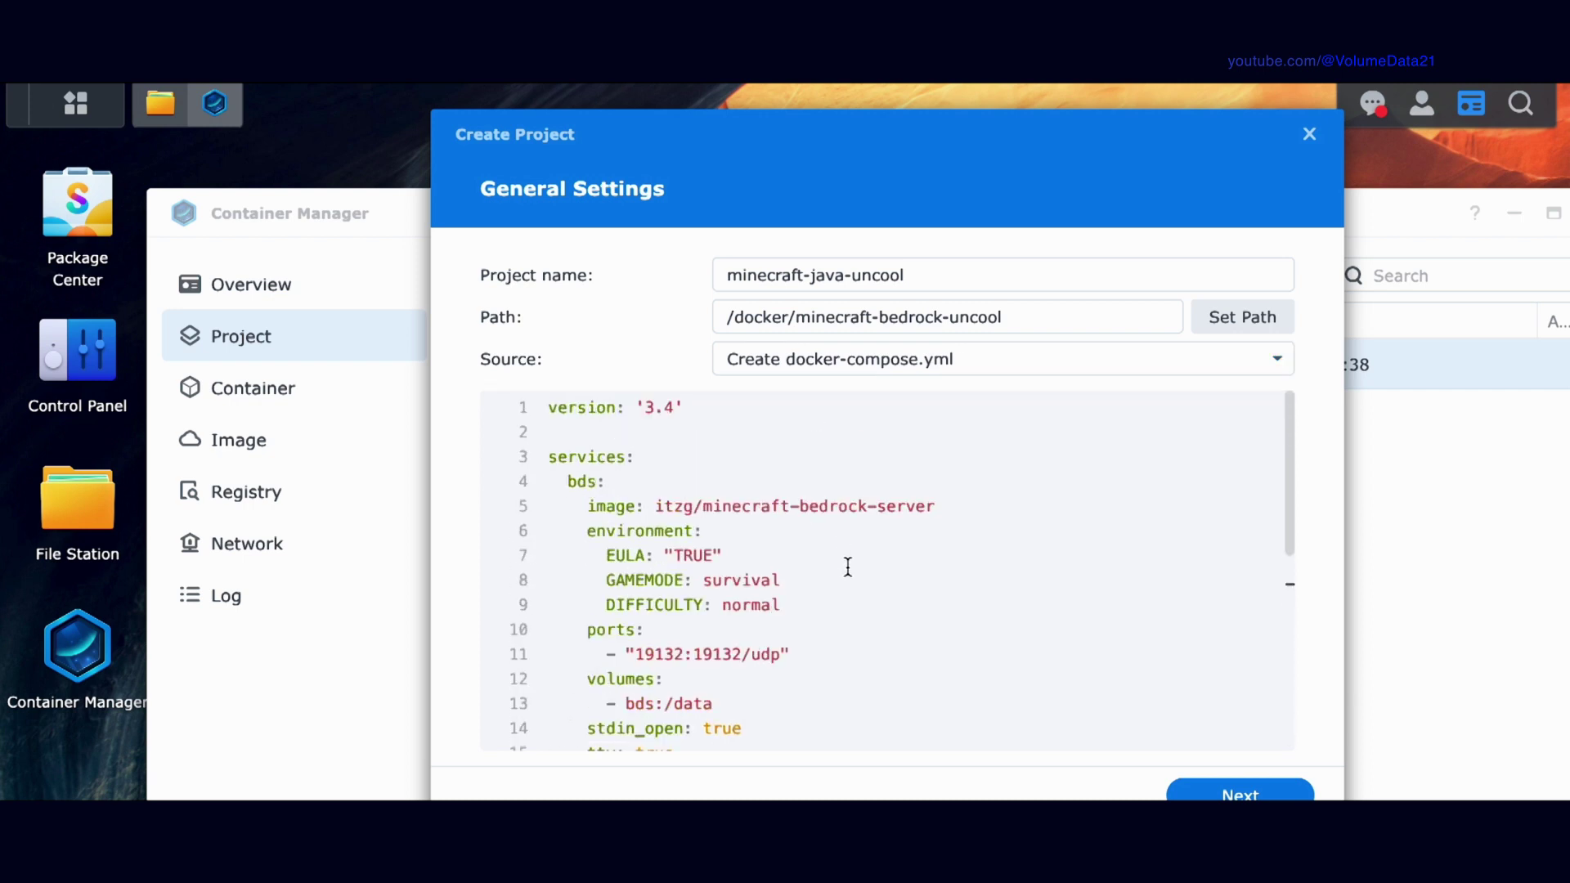
scroll(854, 589, "down", 5)
scroll(855, 595, "up", 2)
scroll(795, 595, "down", 1)
scroll(572, 561, "up", 3)
left_click_drag(739, 684, 492, 646)
key("BackSpace")
key("BackSpace")
key("BackSpace")
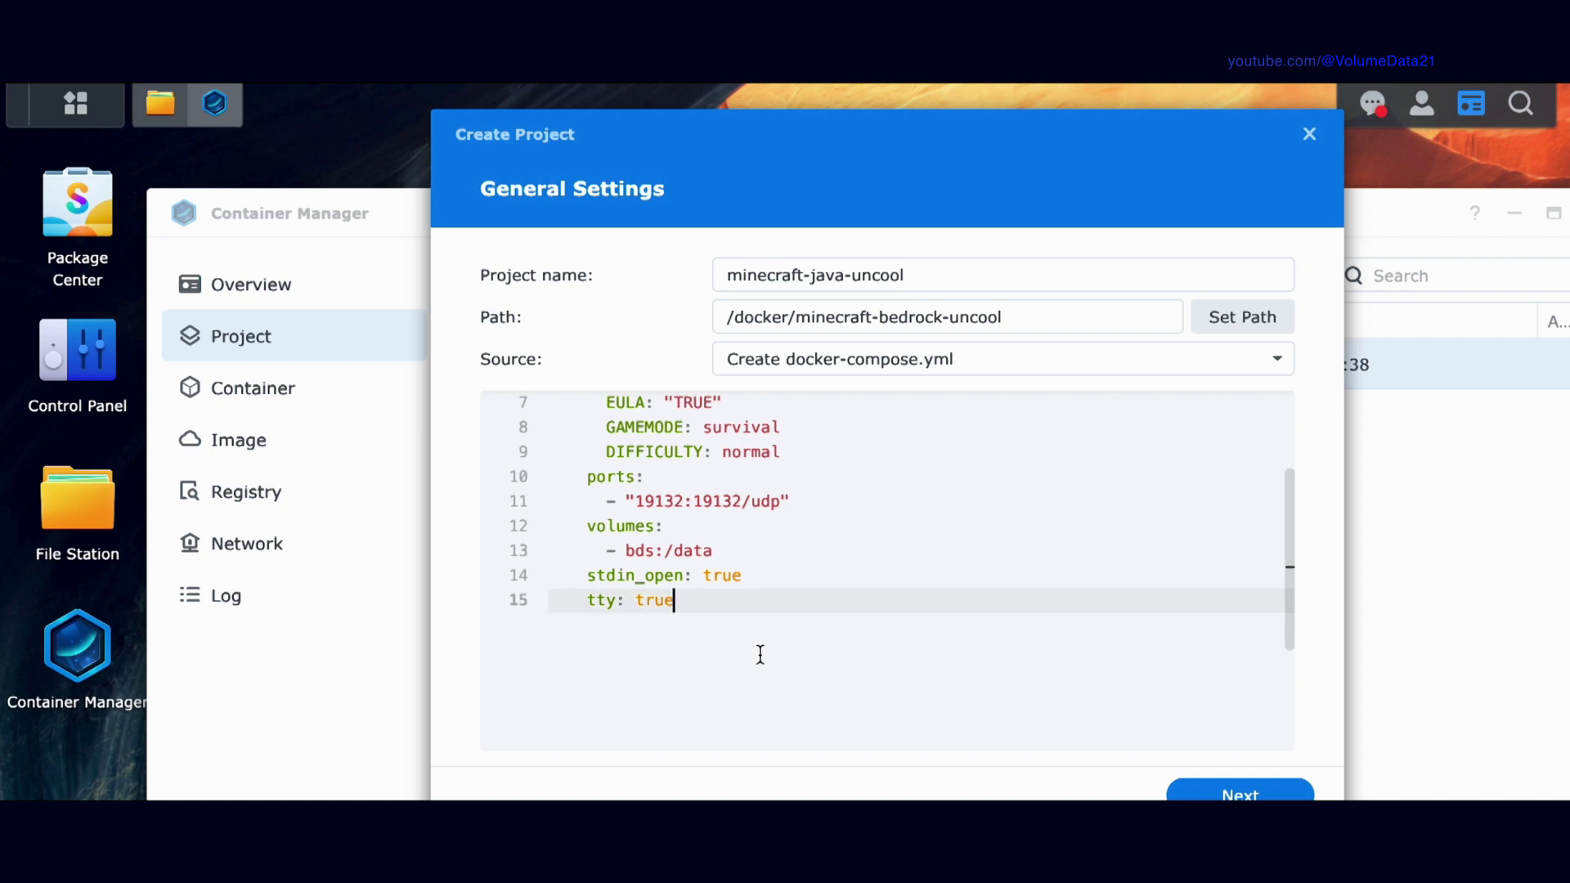
Change the volume mapping in the Bedrock compose file to ./data:/data
scroll(761, 654, "up", 2)
scroll(760, 654, "up", 2)
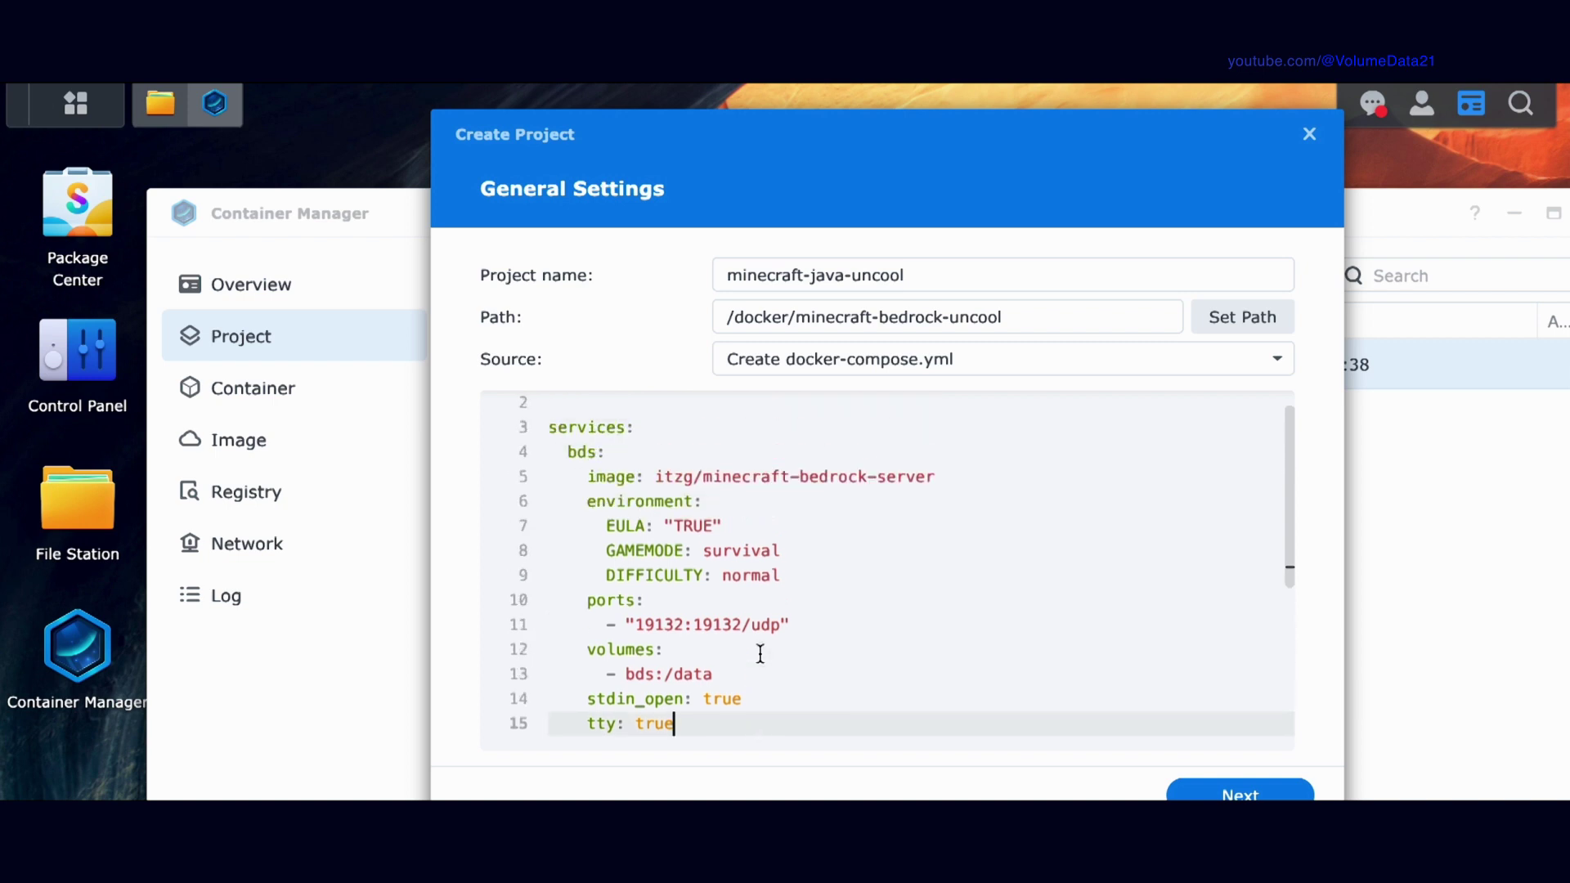
double_click(642, 700)
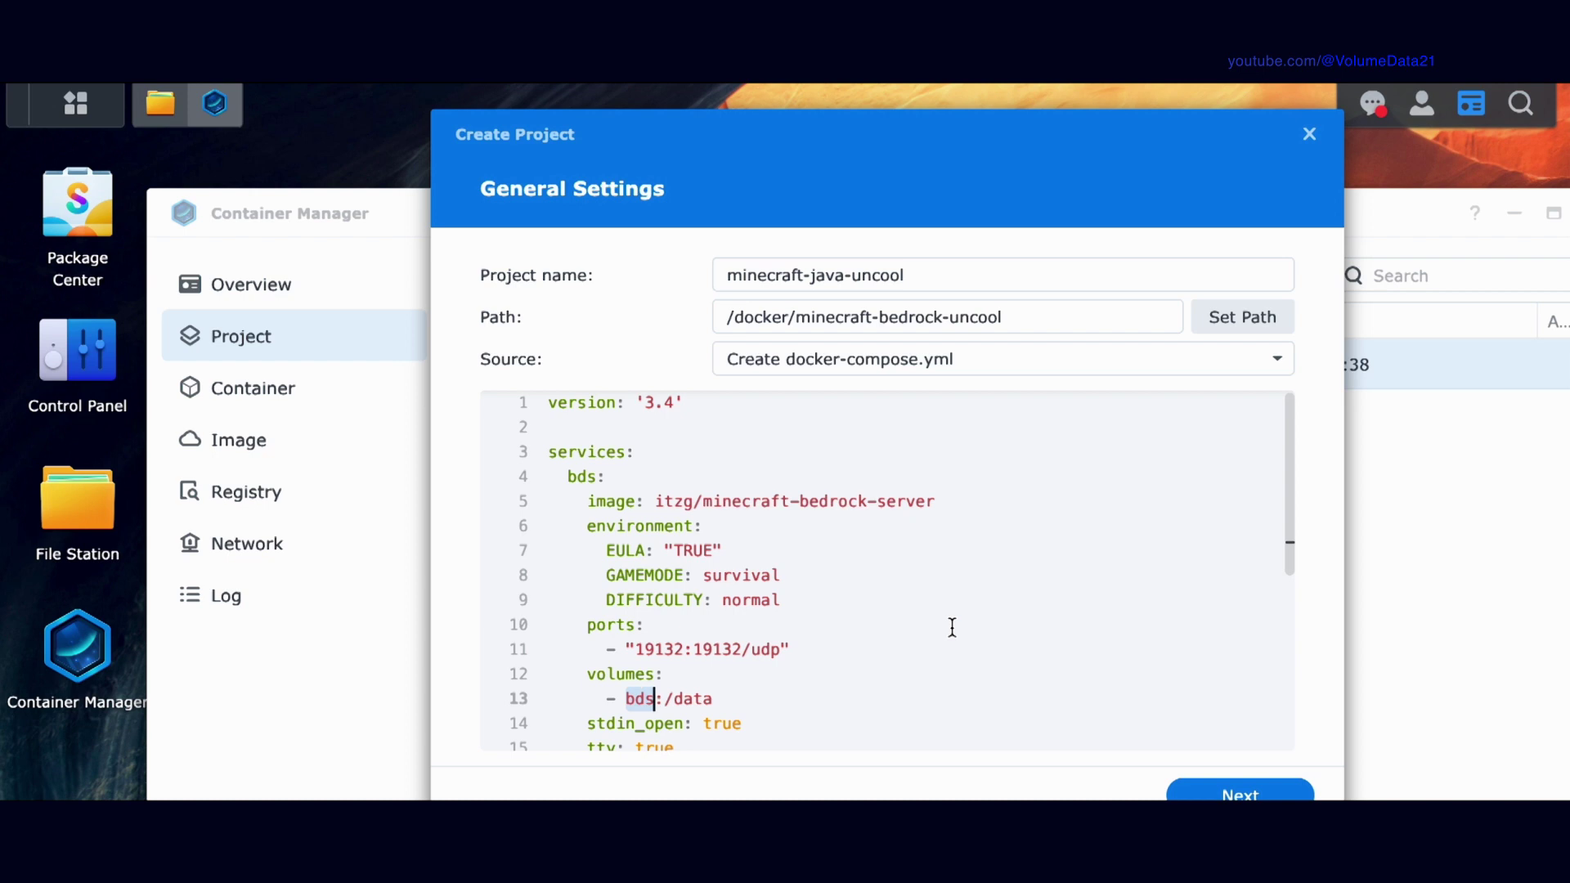
type("./data")
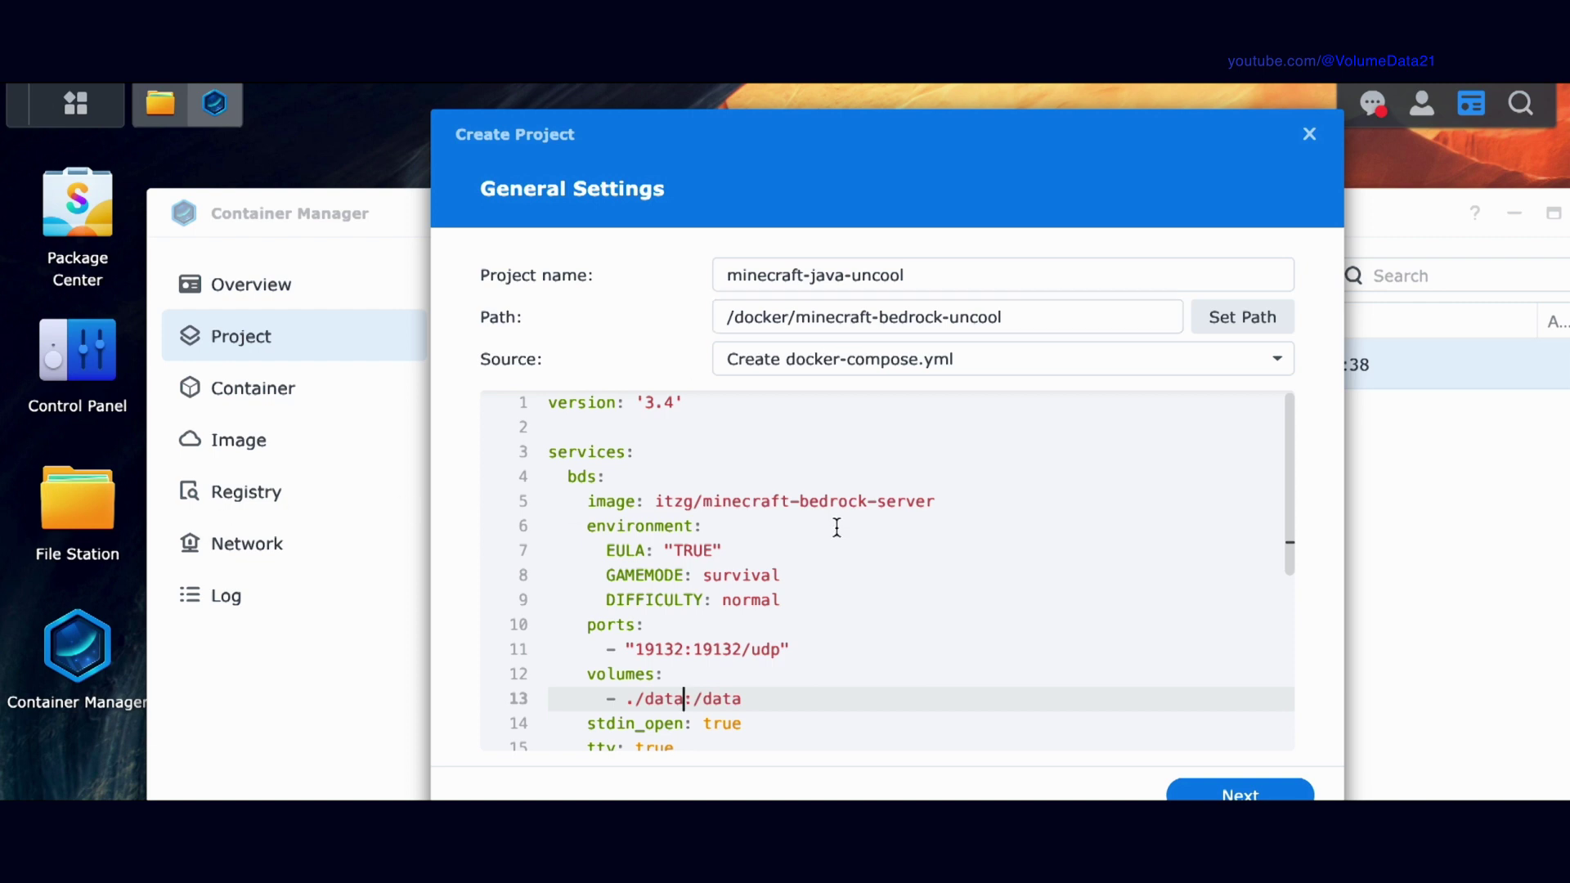
Add TYPE: "PAPER" as a new environment line below DIFFICULTY in the compose file
left_click(822, 598)
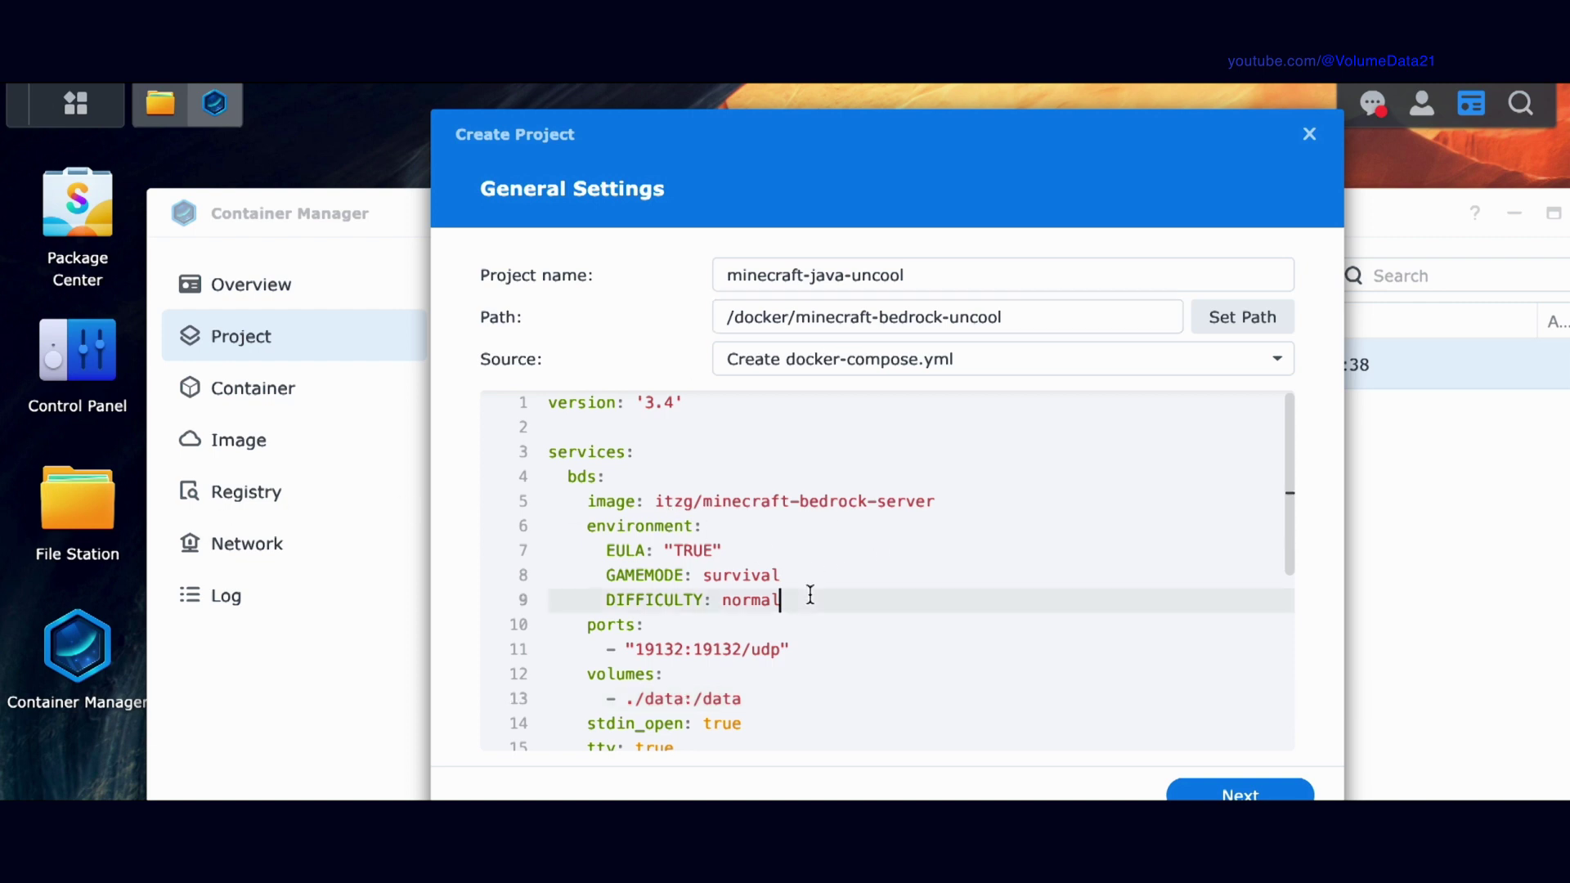
key("Return")
type("T")
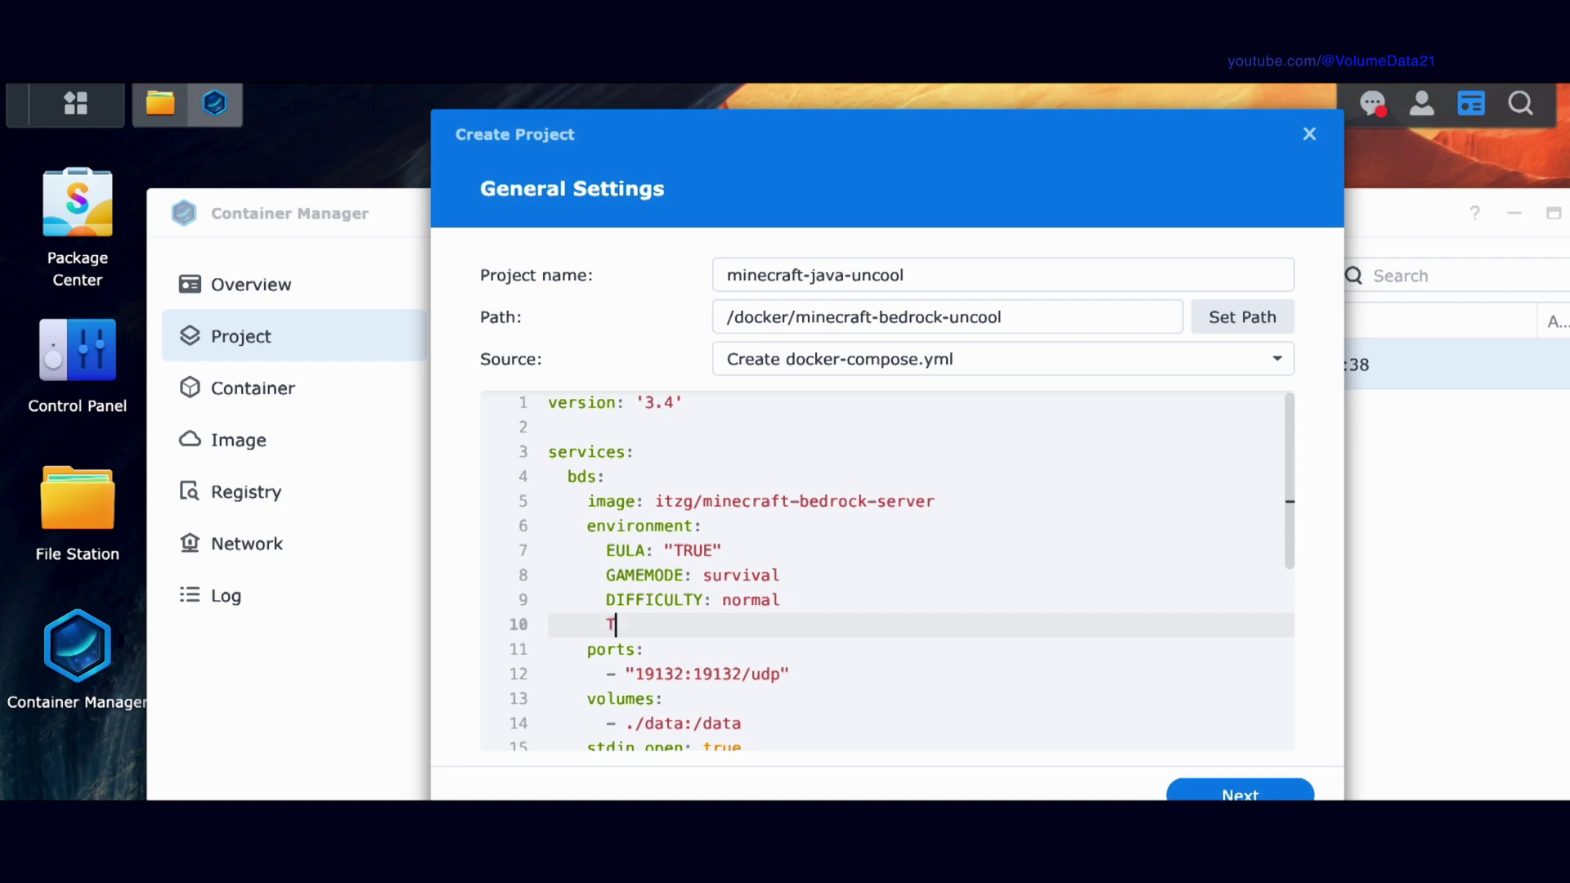
type("YPE: \"PAPER\"")
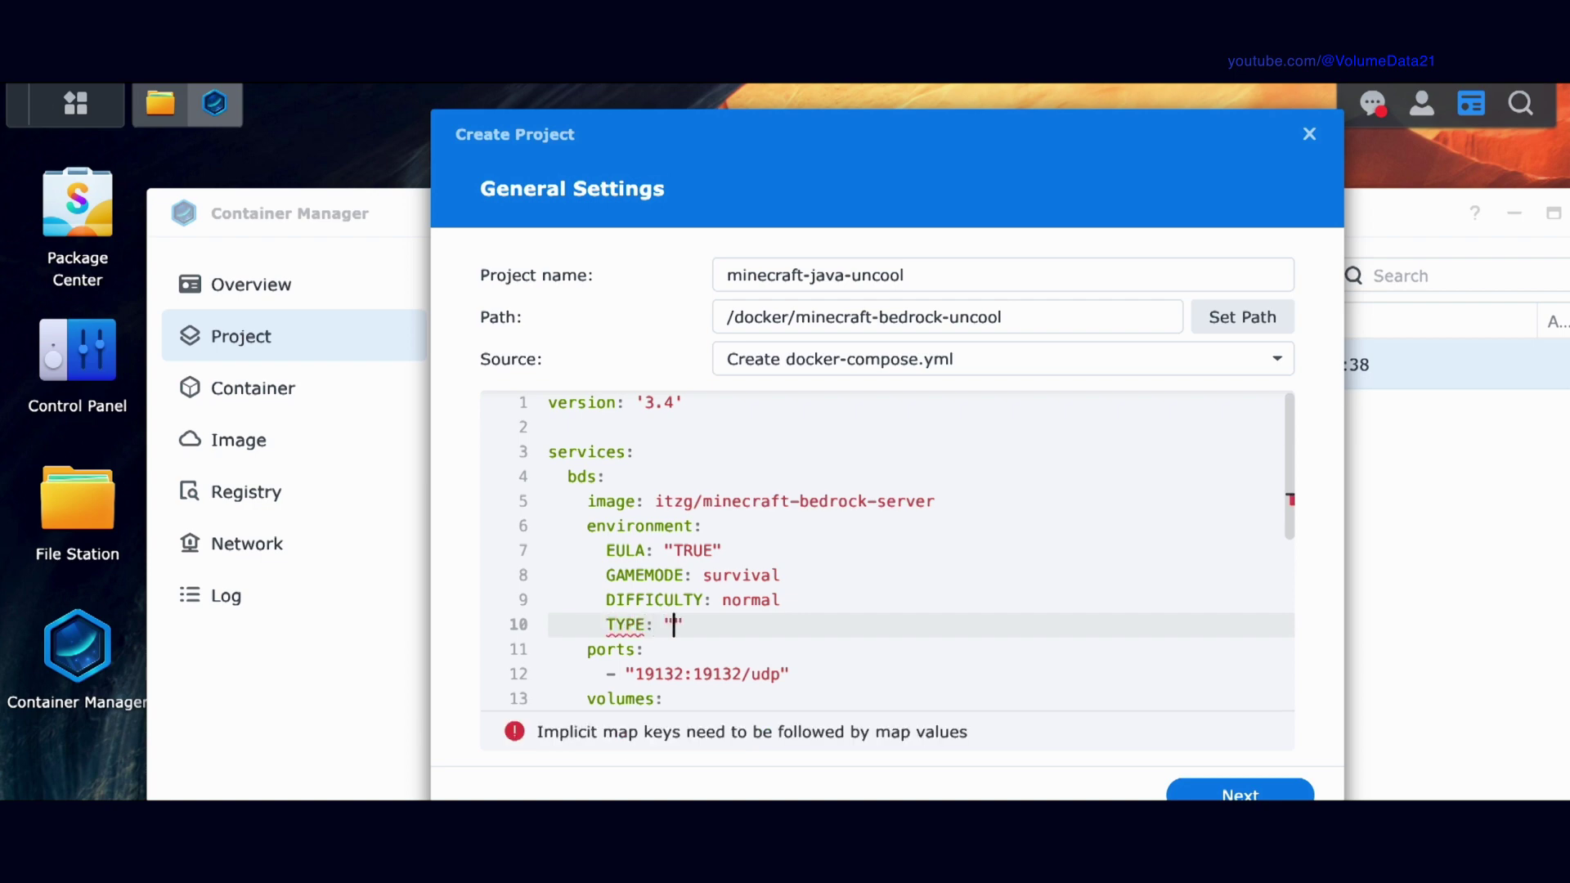
scroll(922, 546, "down", 3)
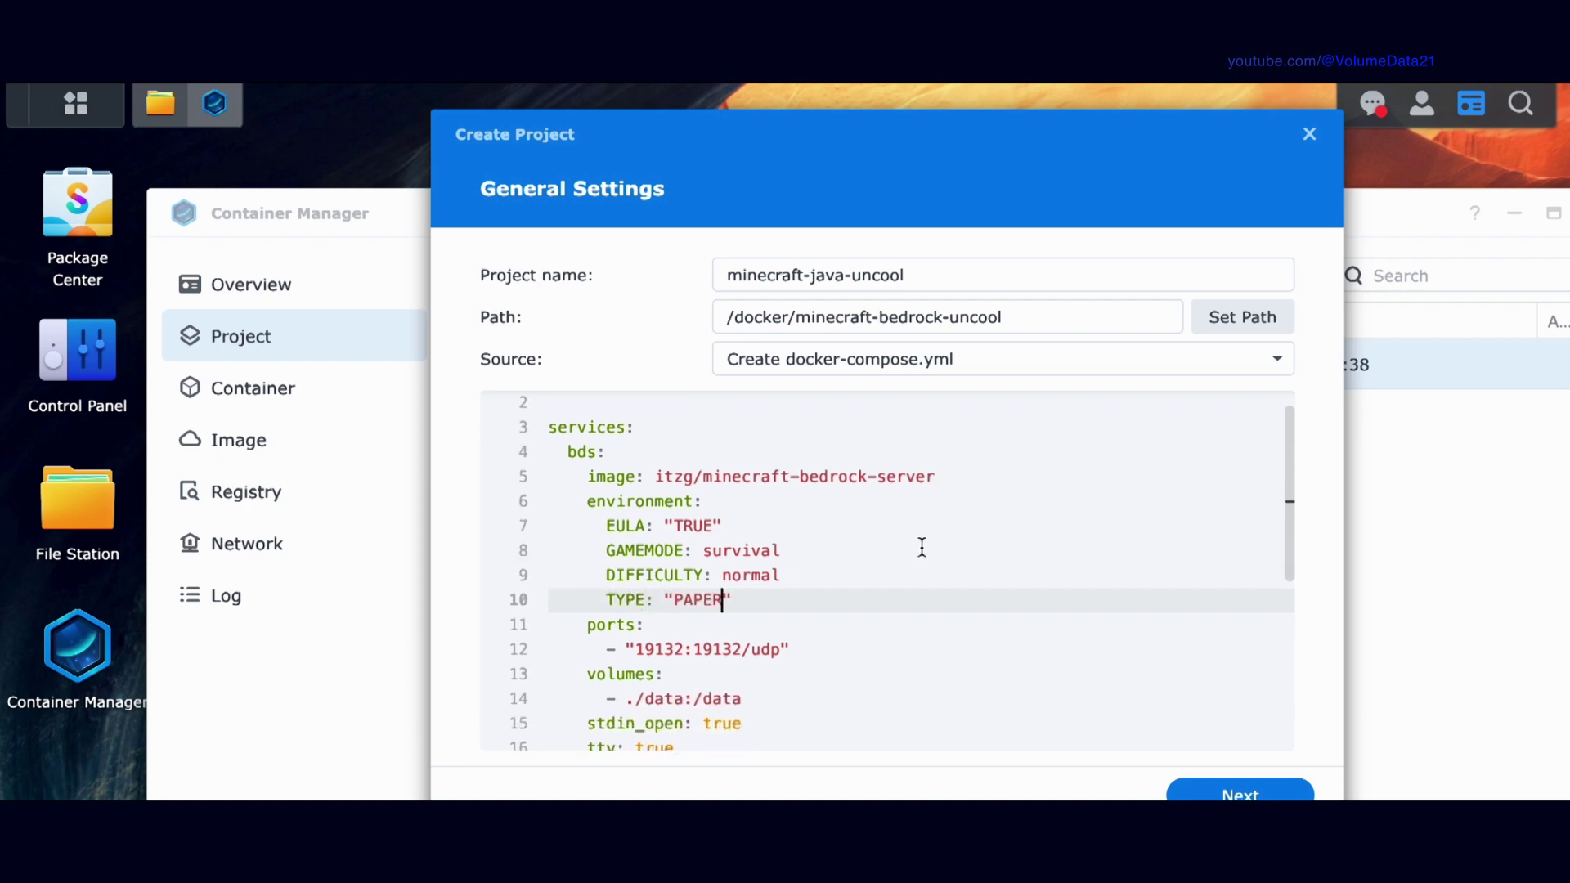
scroll(923, 546, "up", 3)
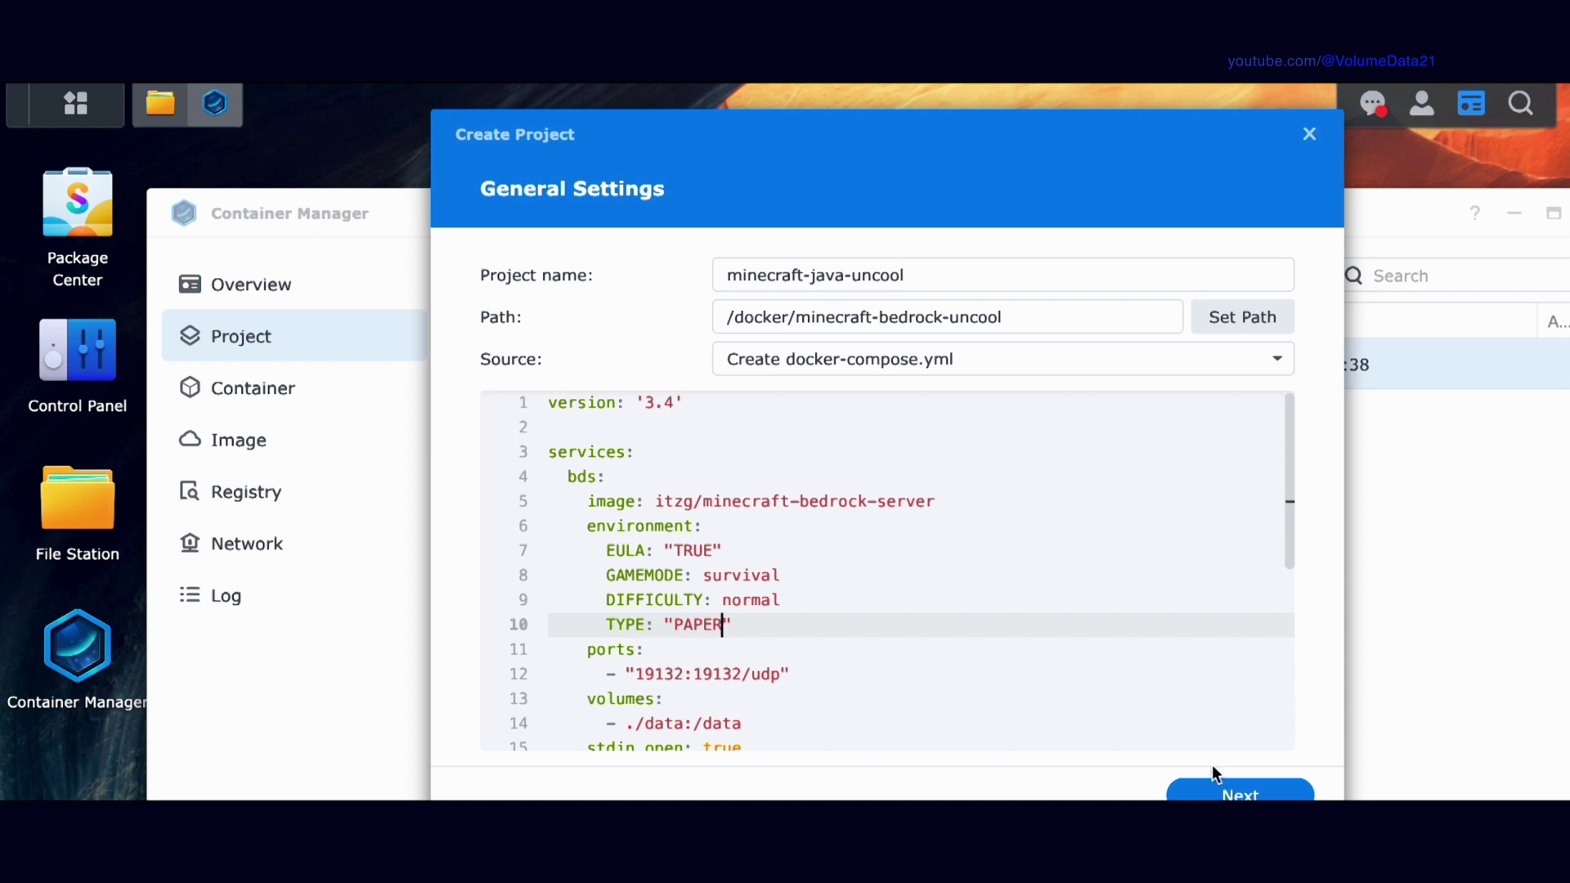
Finish creating the project without a web portal, let it build, and close the build terminal
left_click(1220, 791)
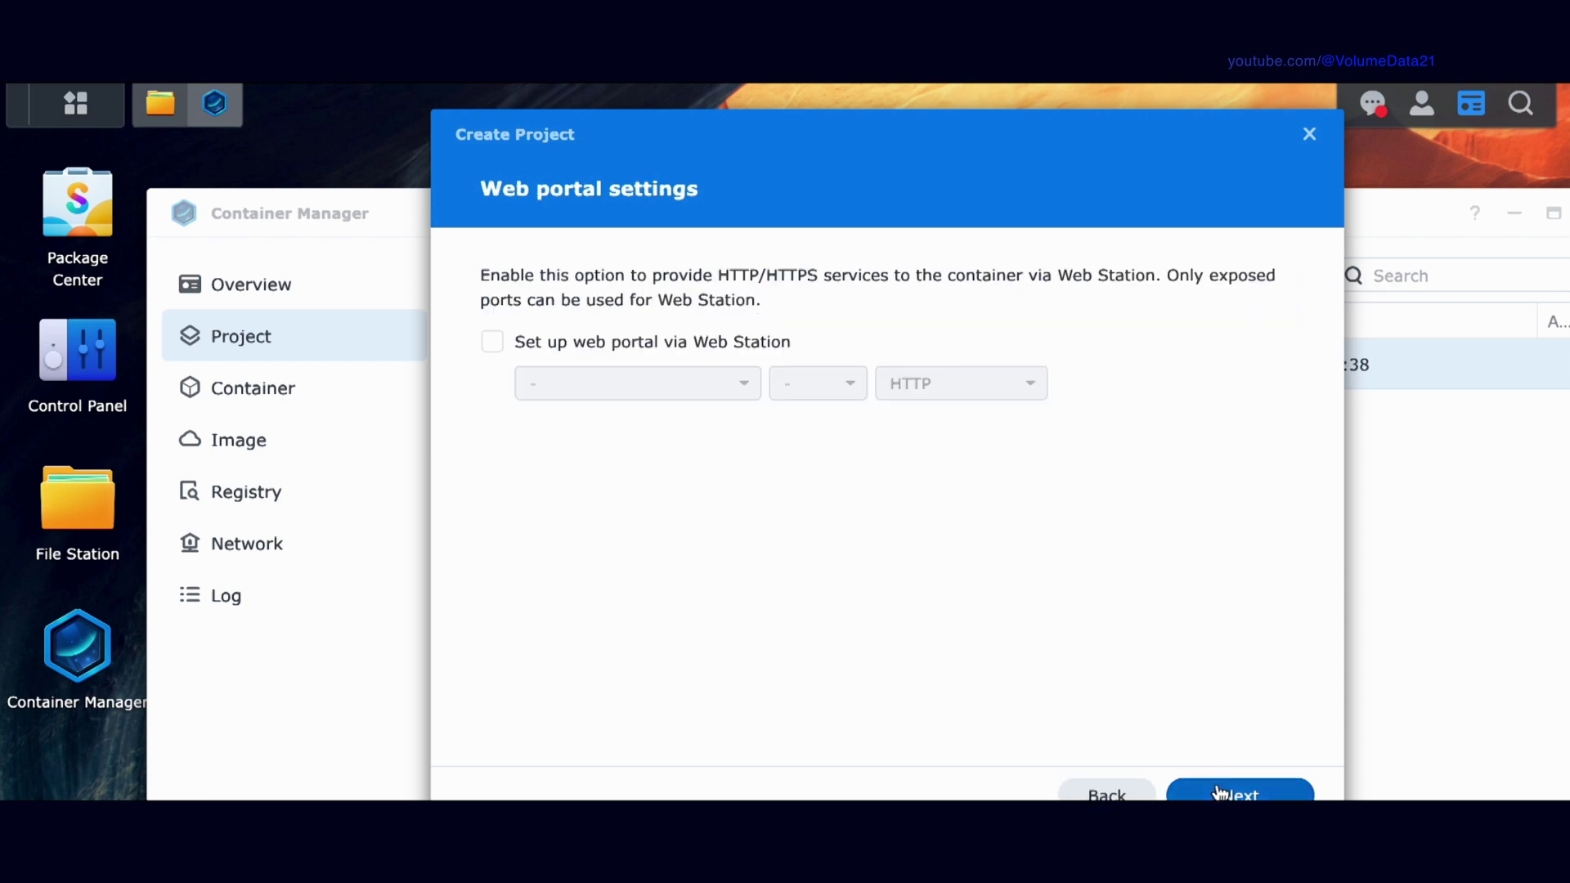
left_click(1219, 792)
left_click(1220, 792)
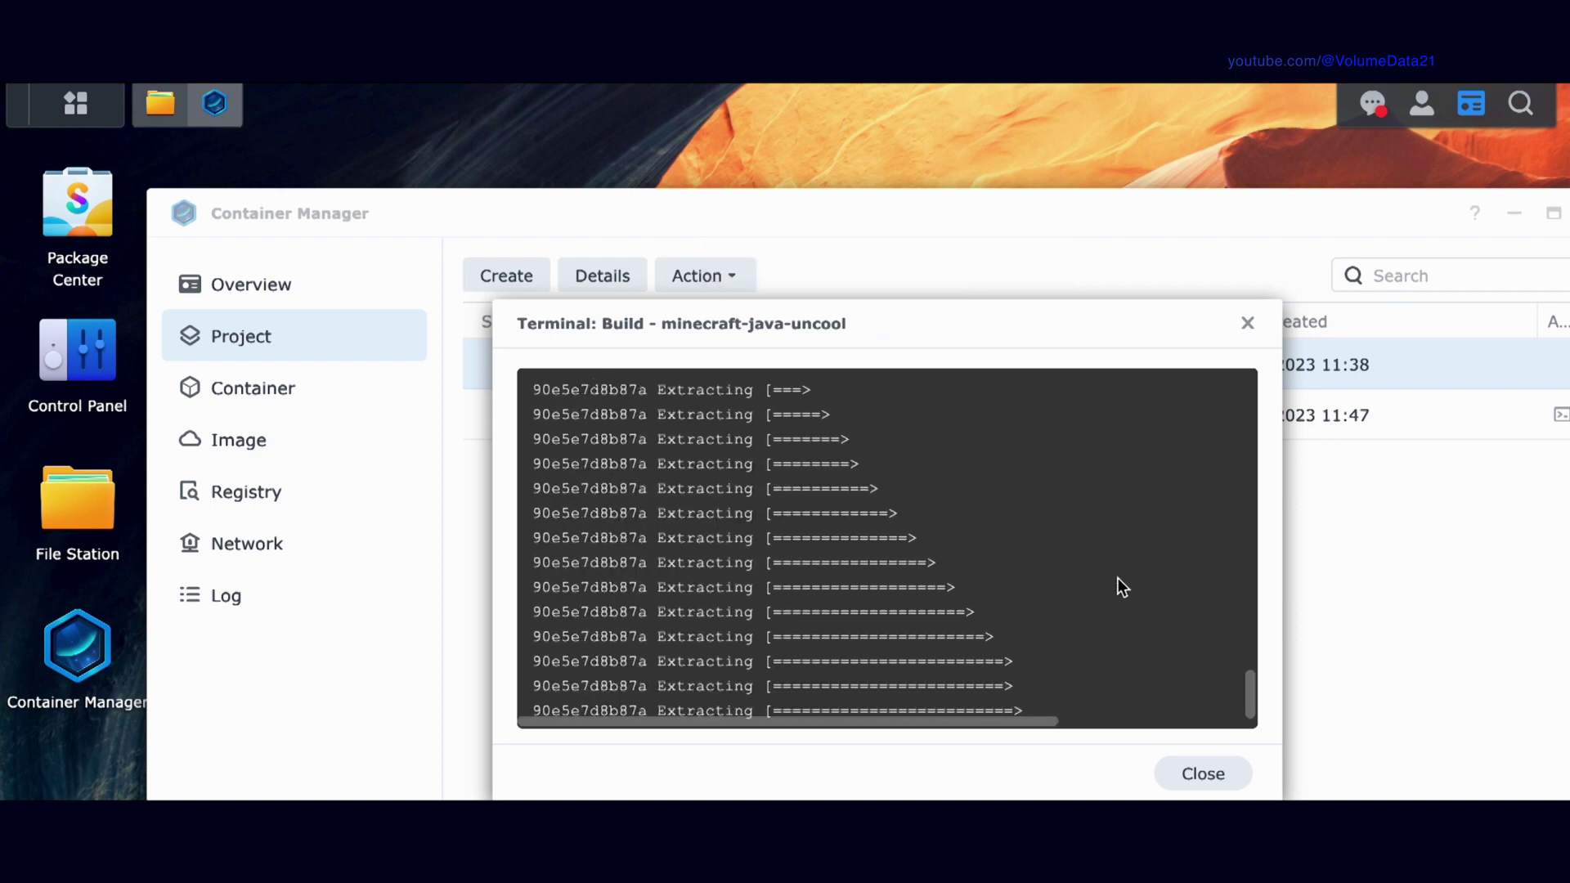
left_click_drag(910, 319, 1067, 236)
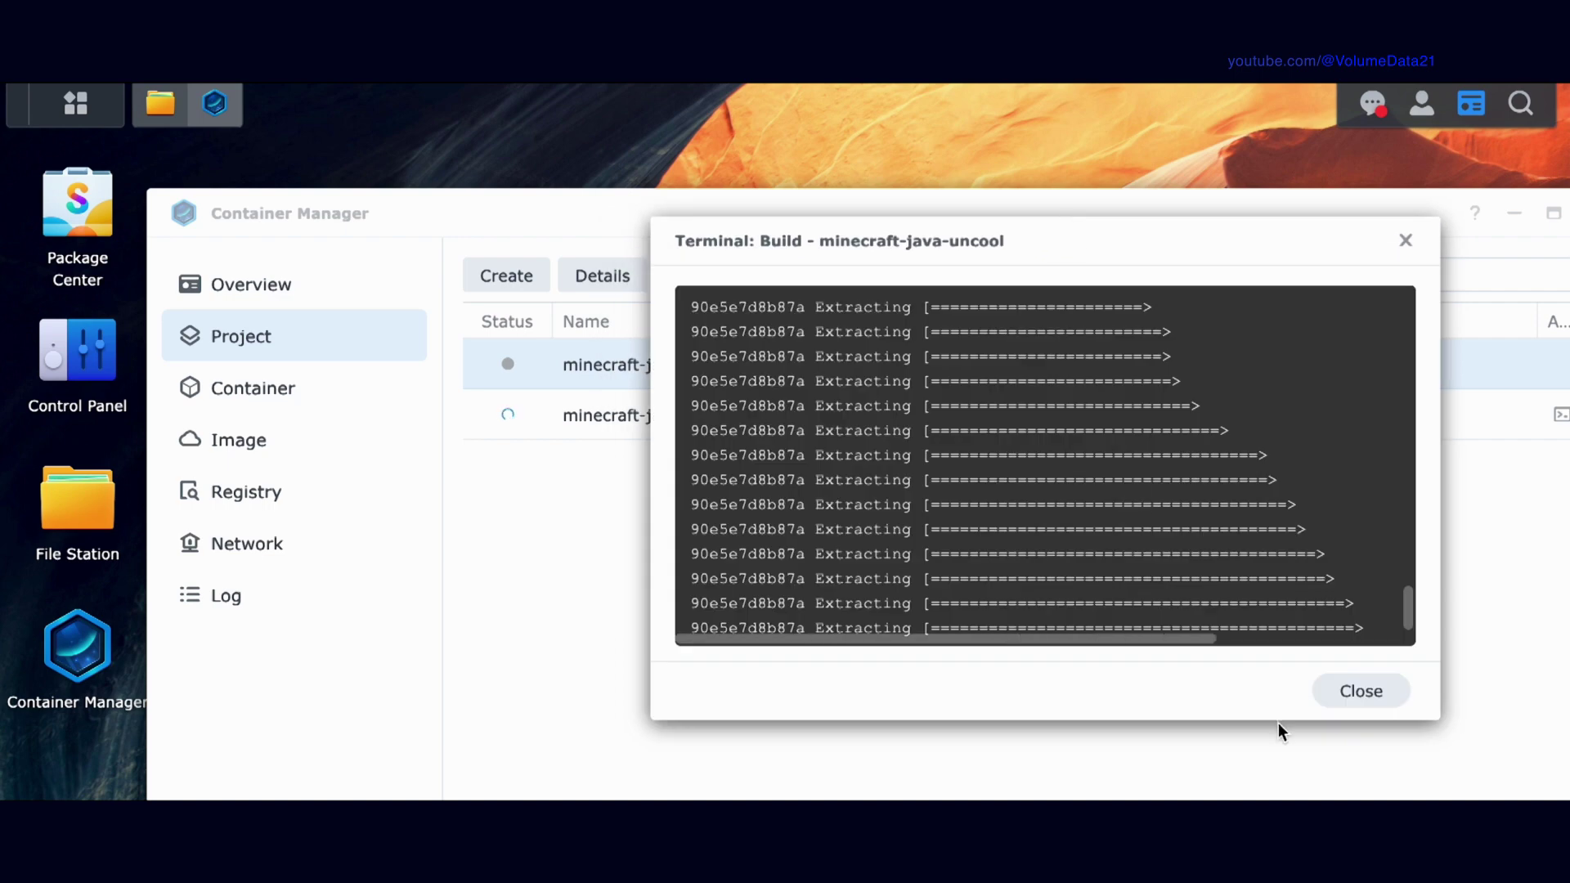
left_click(1344, 701)
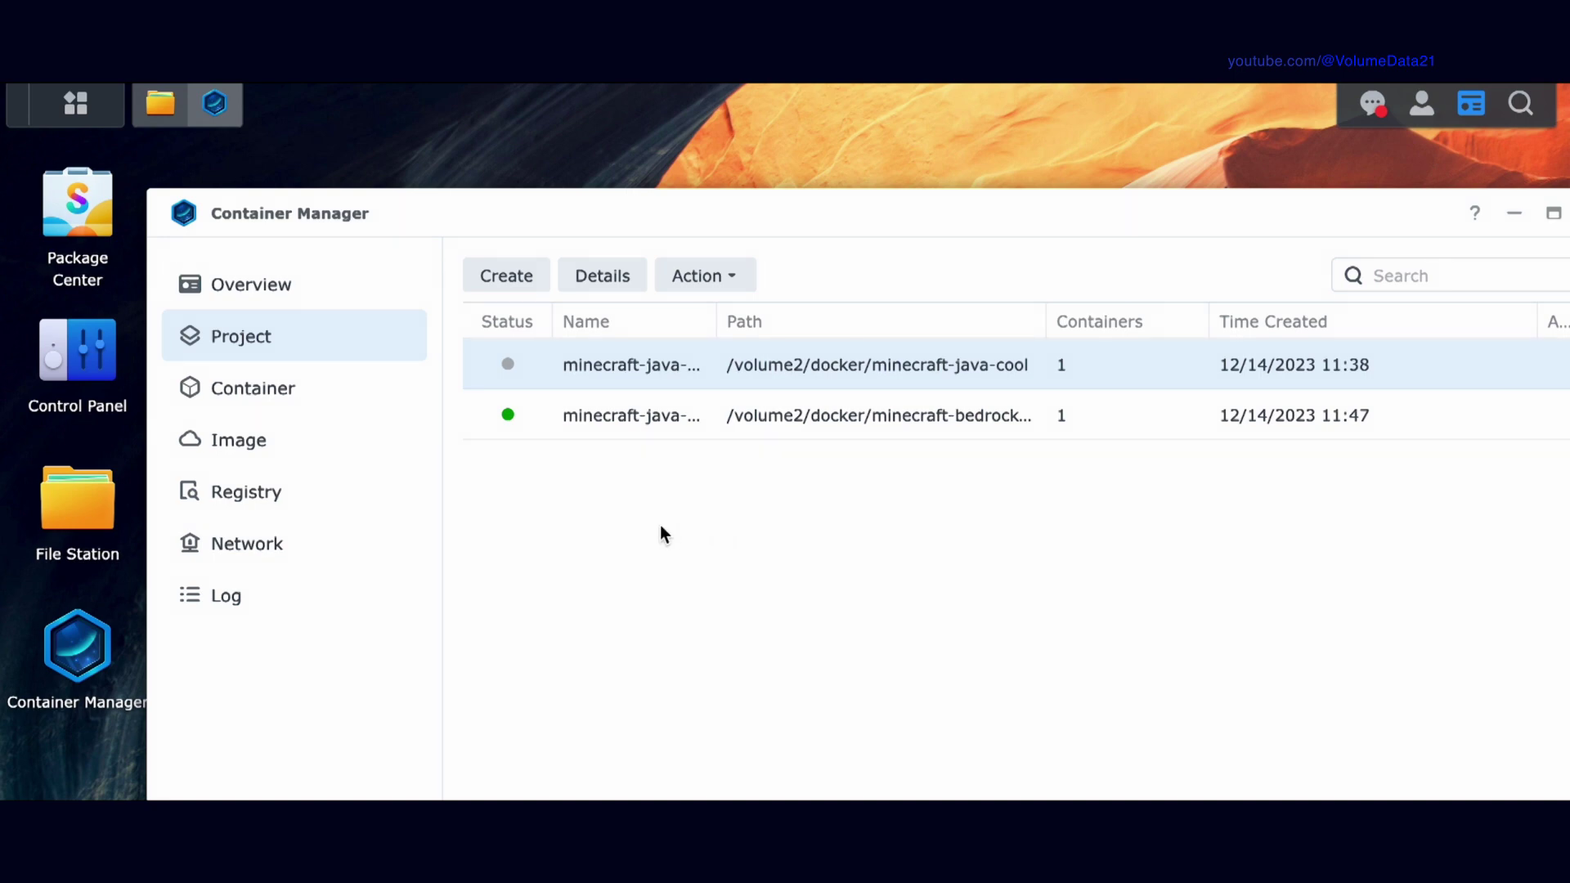
Open the YAML configuration of the minecraft-java-cool project and look through it
double_click(546, 365)
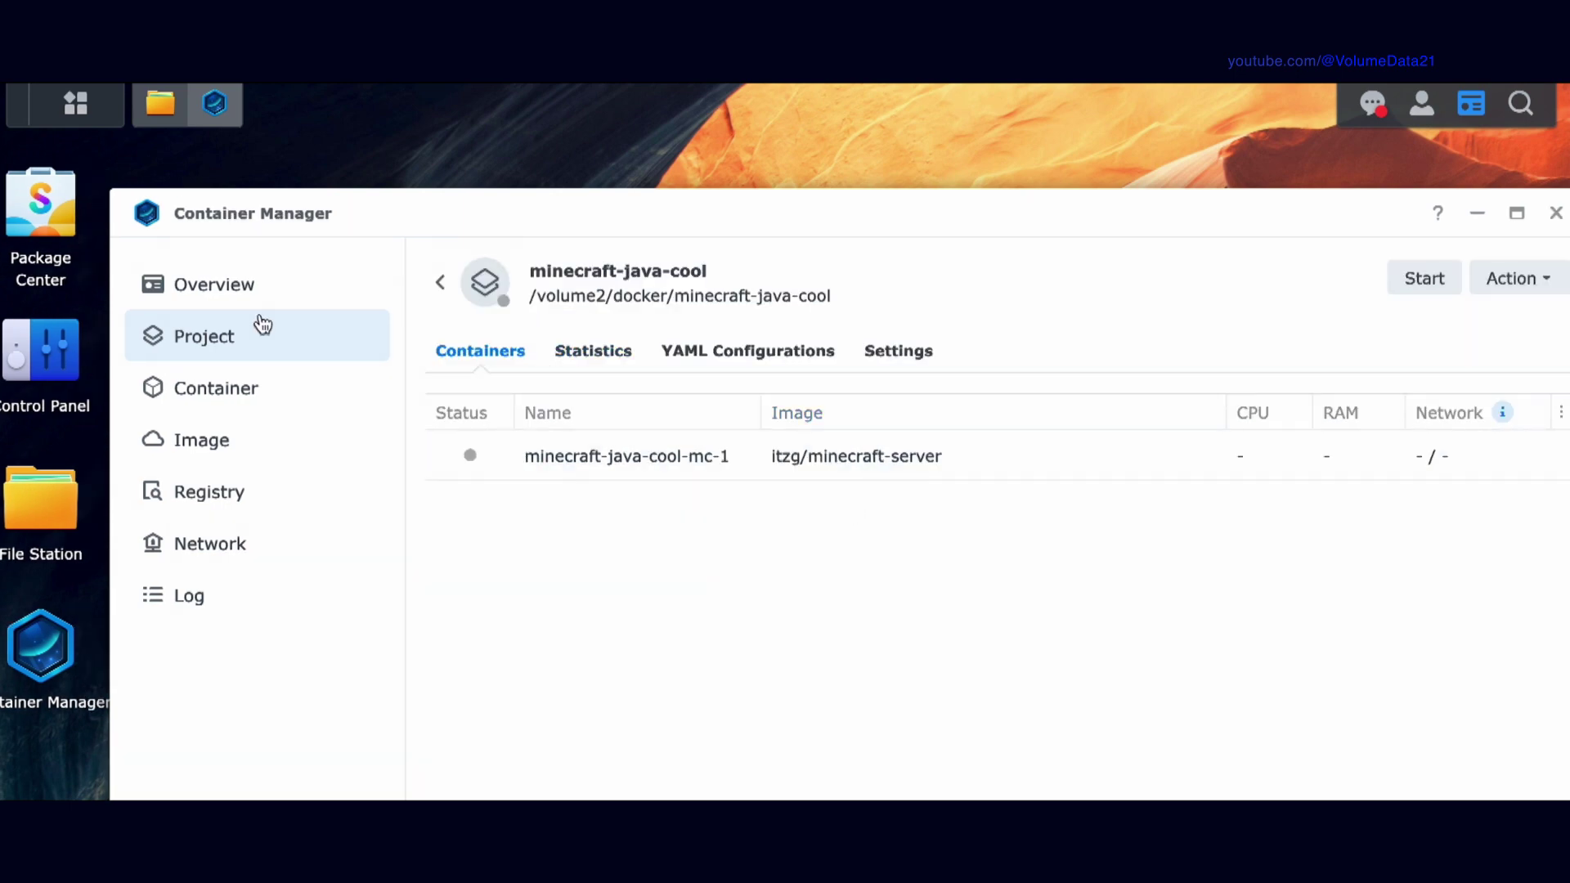
left_click(270, 338)
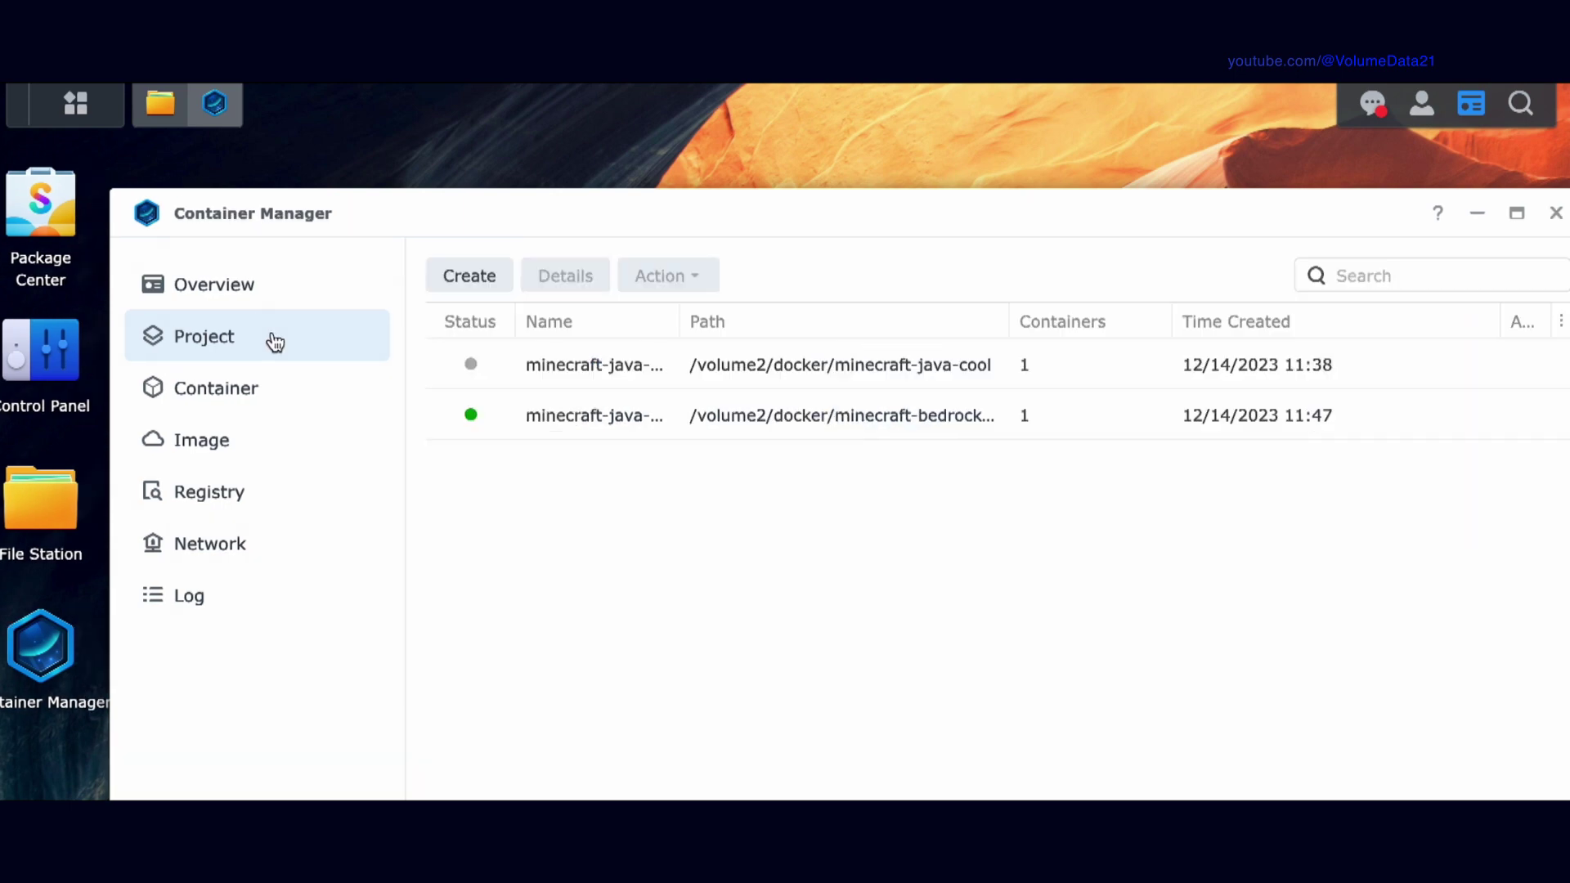
double_click(679, 365)
left_click(733, 357)
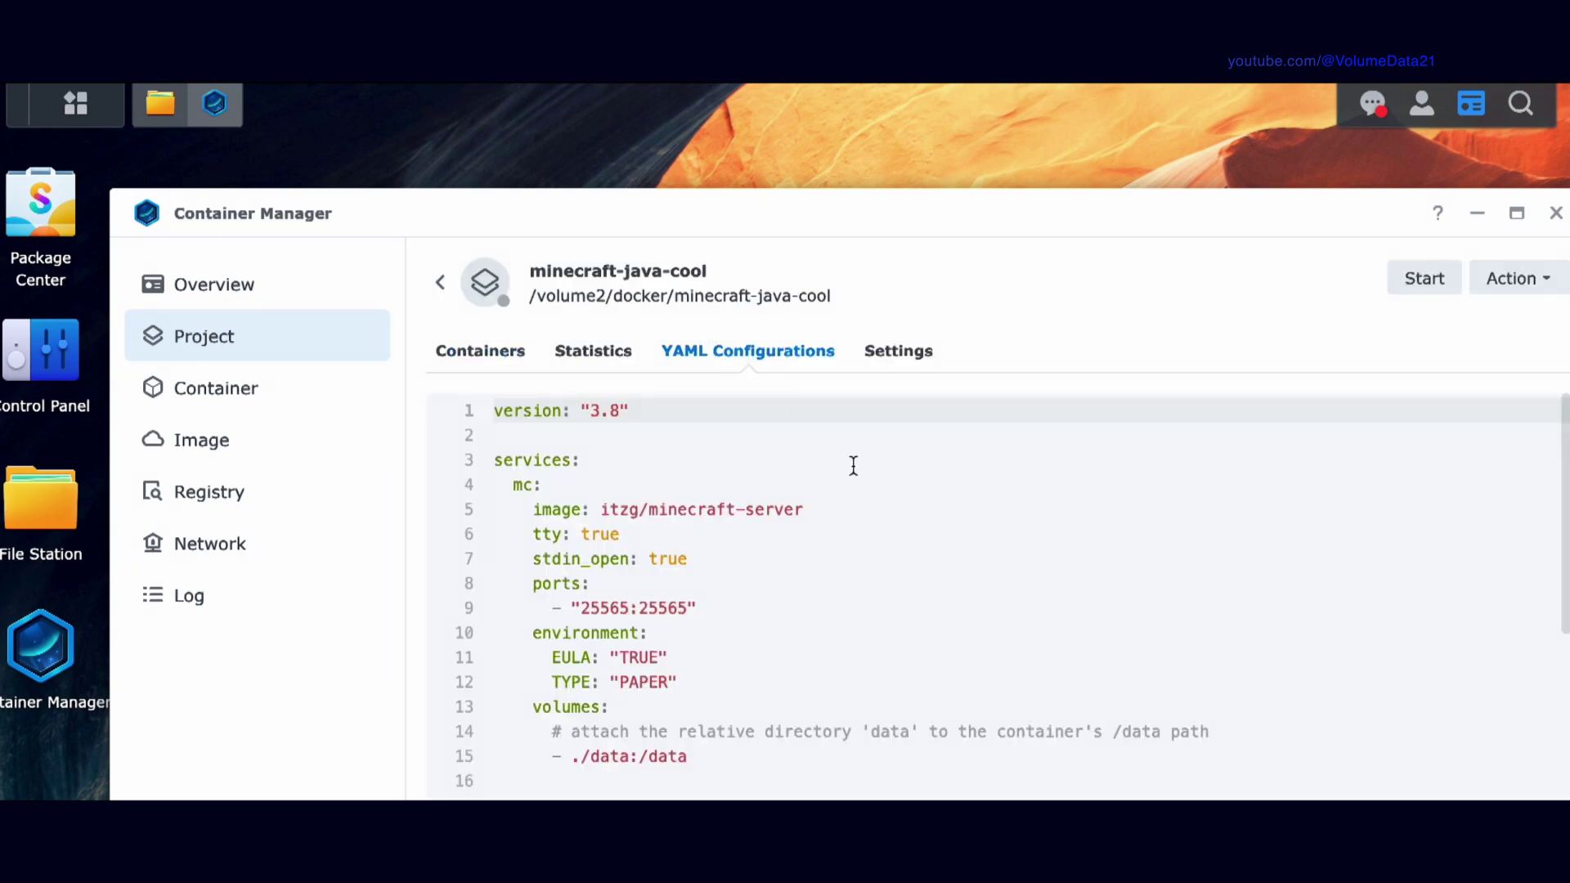
scroll(851, 466, "down", 4)
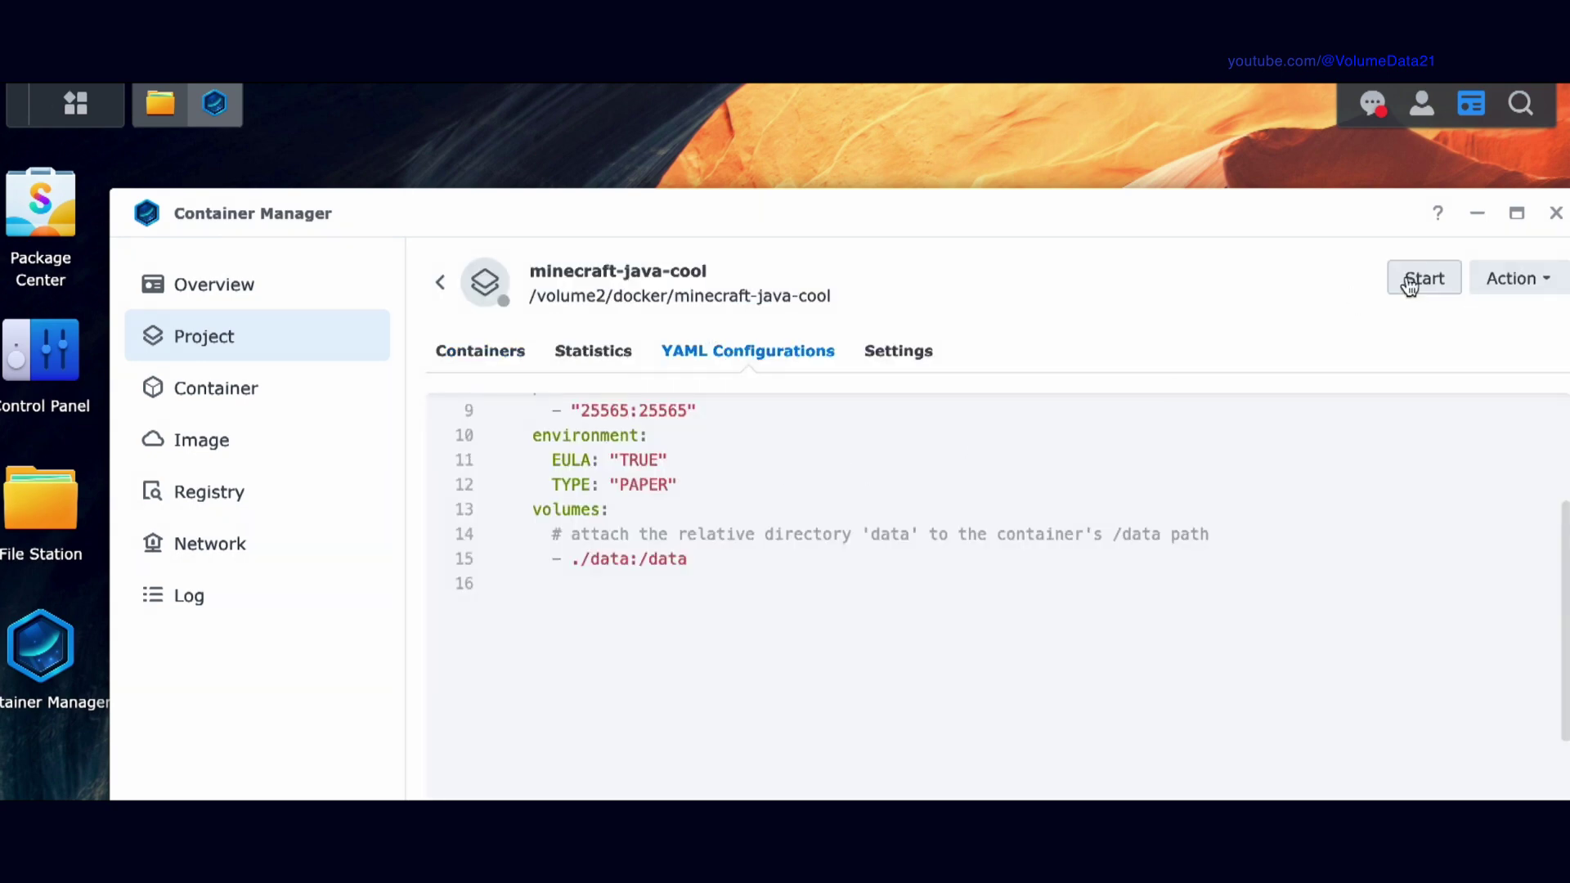
scroll(1078, 578, "up", 4)
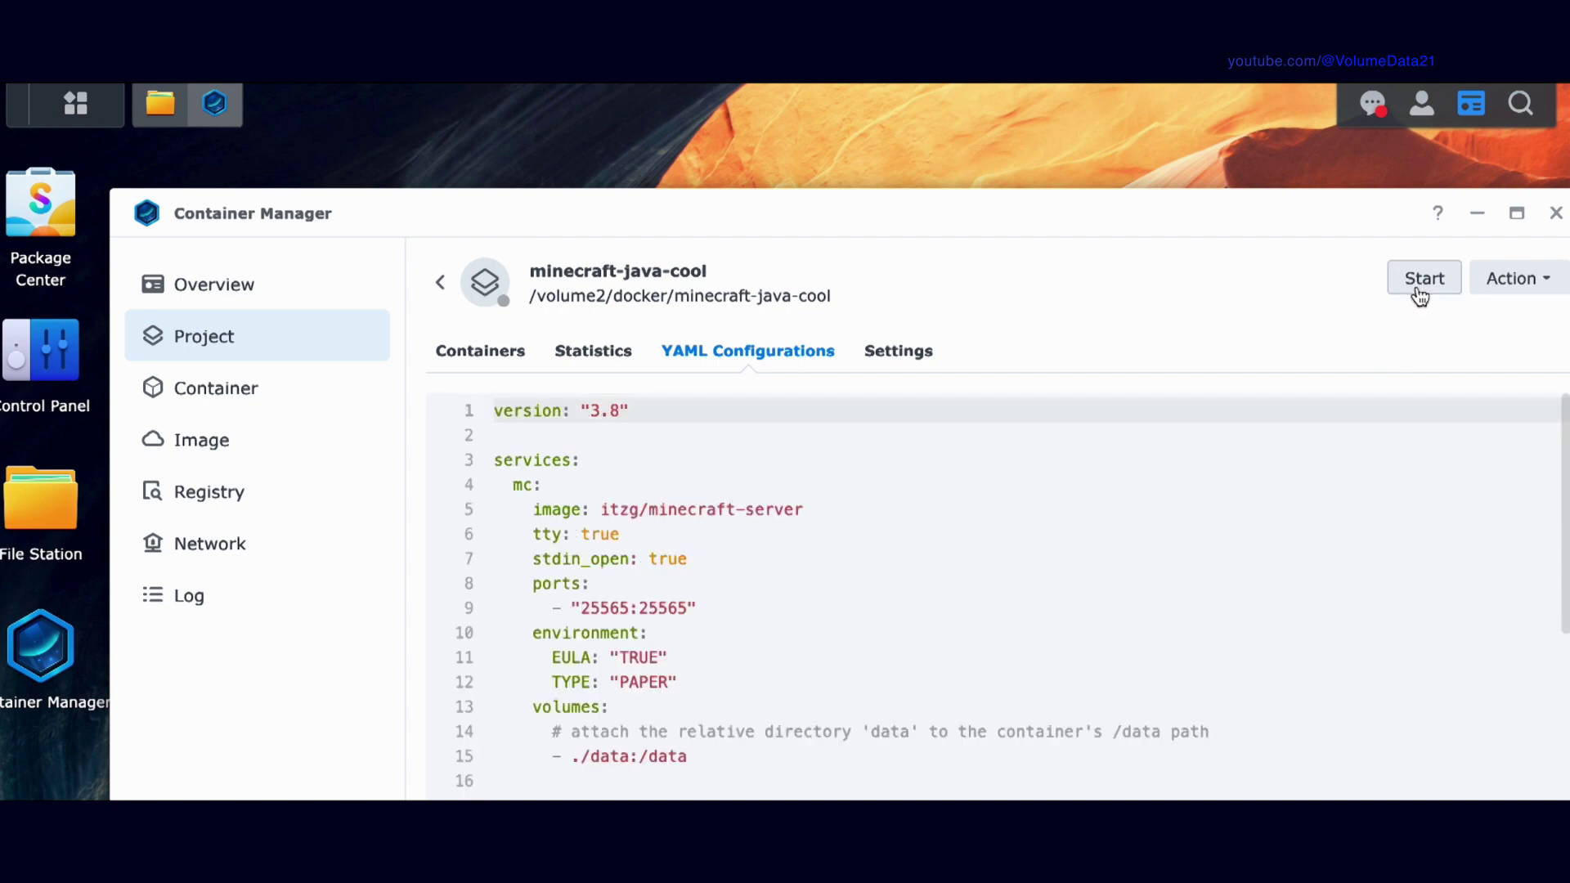
left_click(815, 557)
type("dsaflkjdhaslf")
key("BackSpace")
key("BackSpace")
key("BackSpace")
key("BackSpace")
key("BackSpace")
key("BackSpace")
key("BackSpace")
key("BackSpace")
key("BackSpace")
key("BackSpace")
key("BackSpace")
key("BackSpace")
key("BackSpace")
scroll(850, 500, "down", 1)
scroll(850, 500, "up", 1)
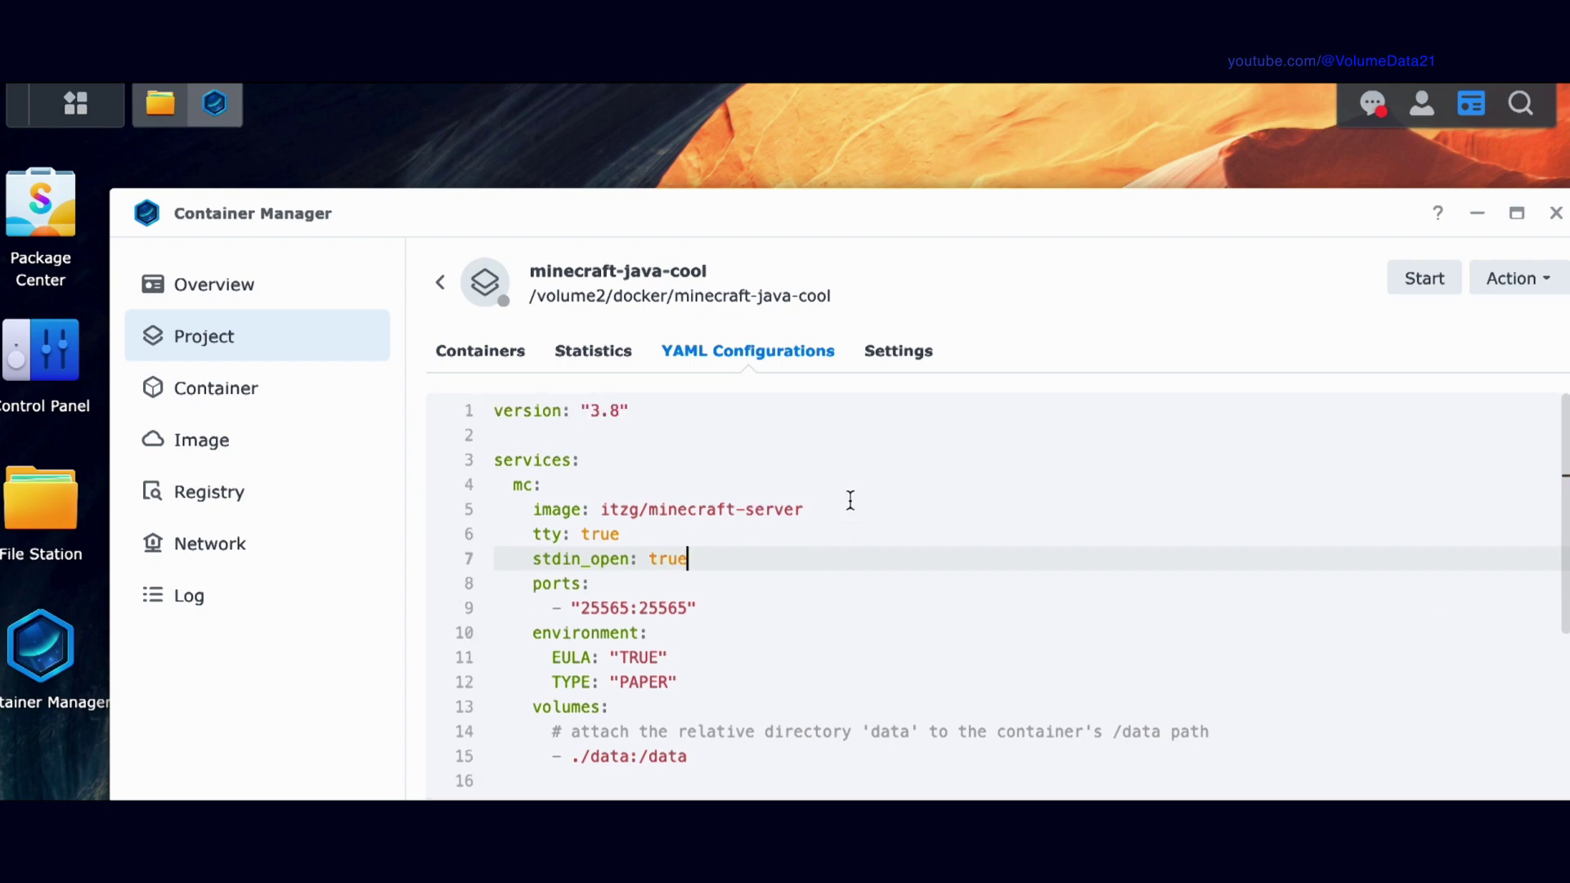
Add DIFFICULTY: "NORMAL" as a new environment line below TYPE and highlight the environment block
left_click(782, 678)
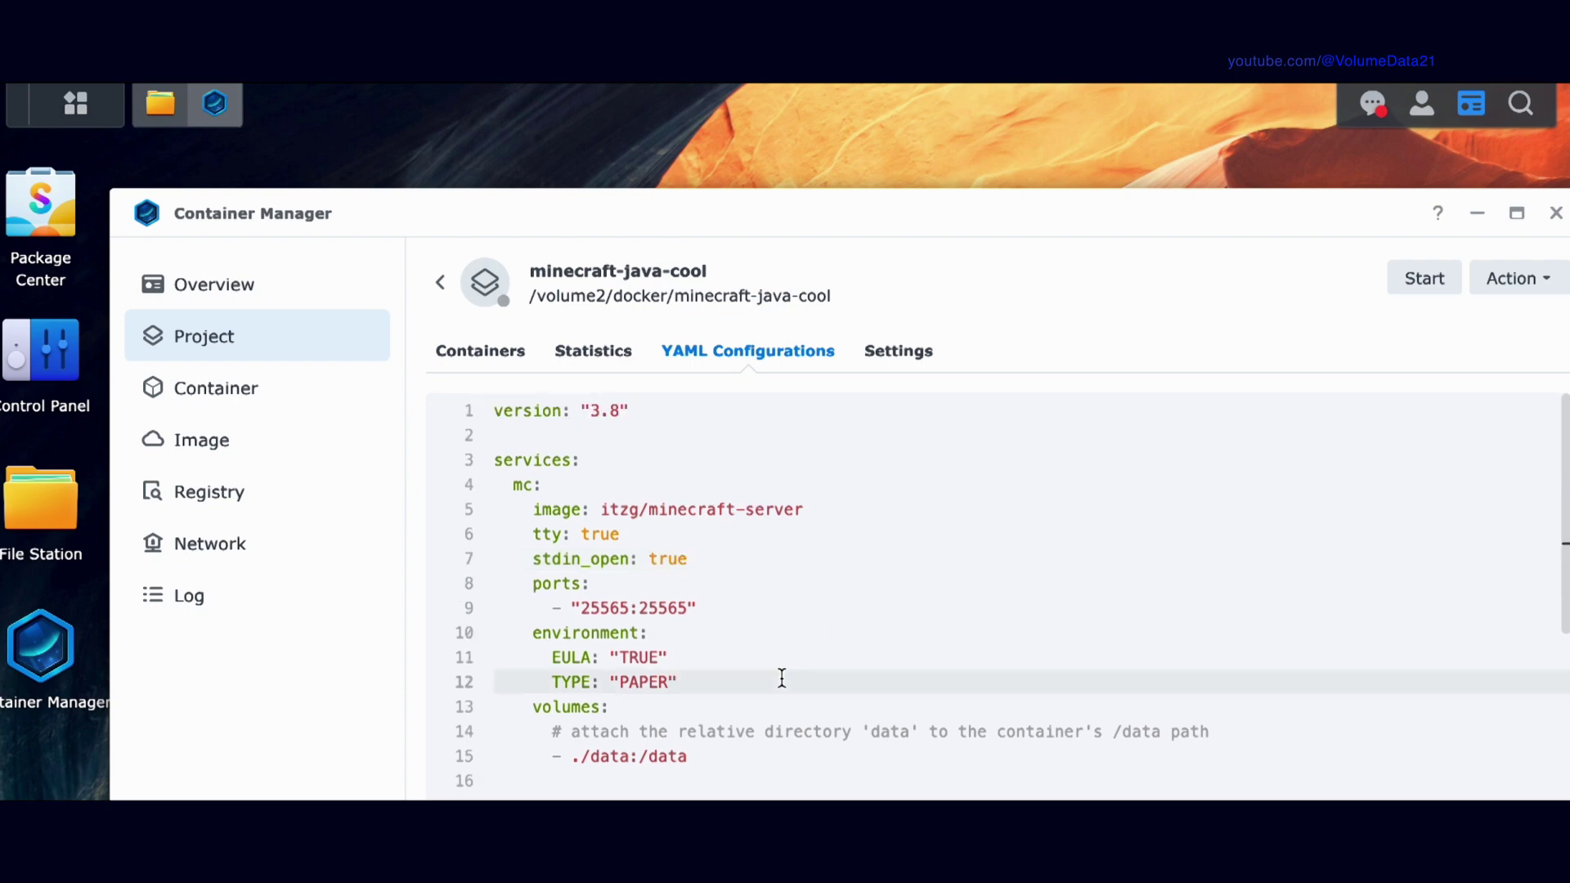
key("Return")
type("DIFFIC")
key("BackSpace")
type("CULTY: \"")
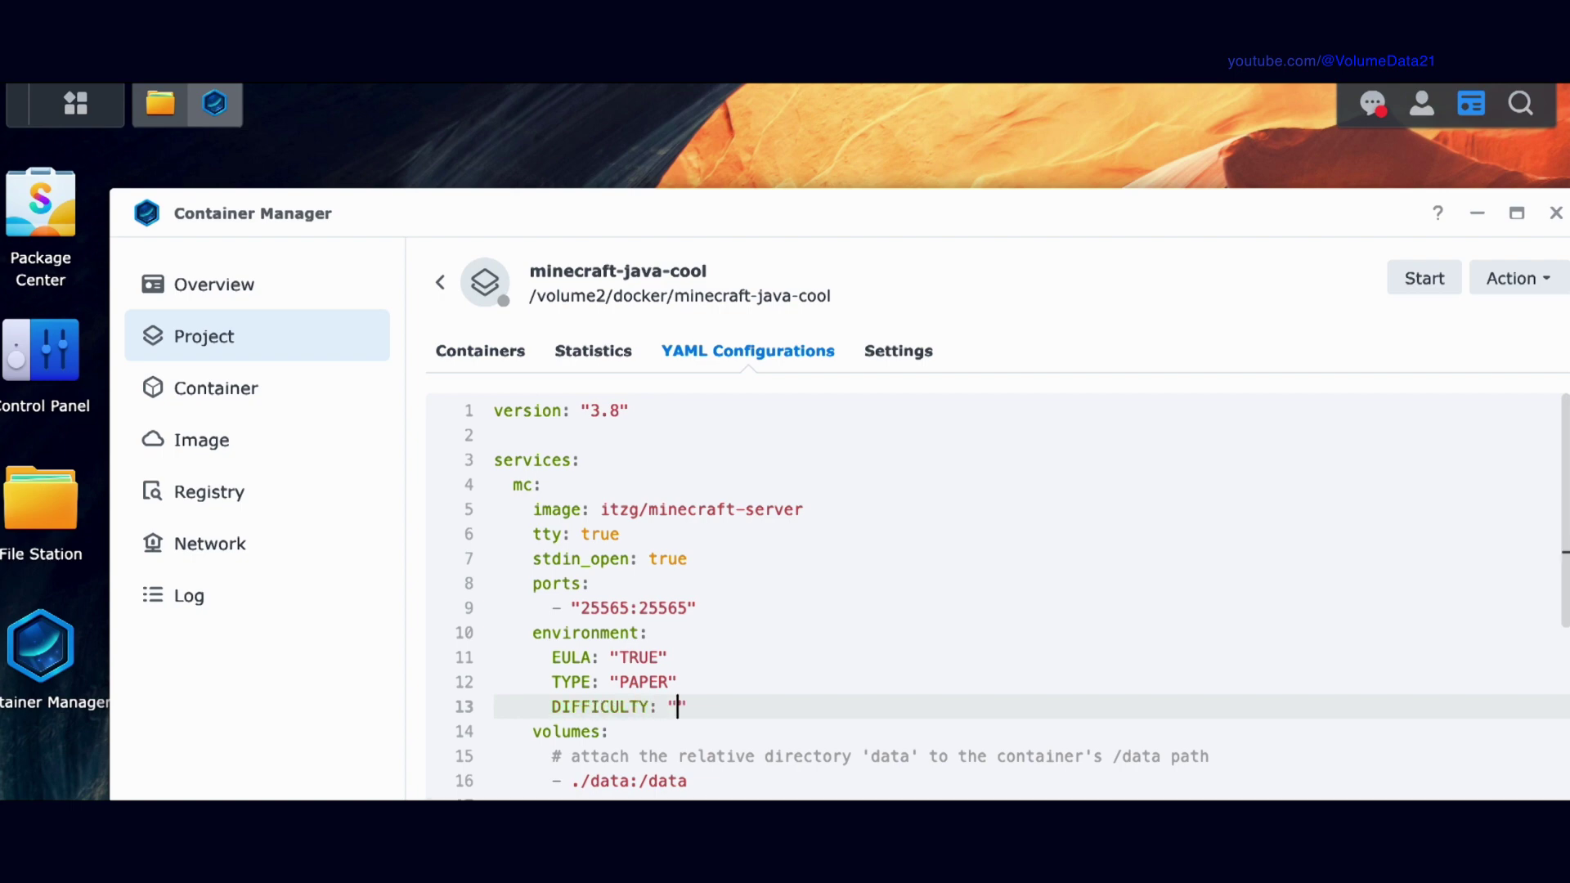
type("NORMAL")
left_click_drag(532, 633, 745, 707)
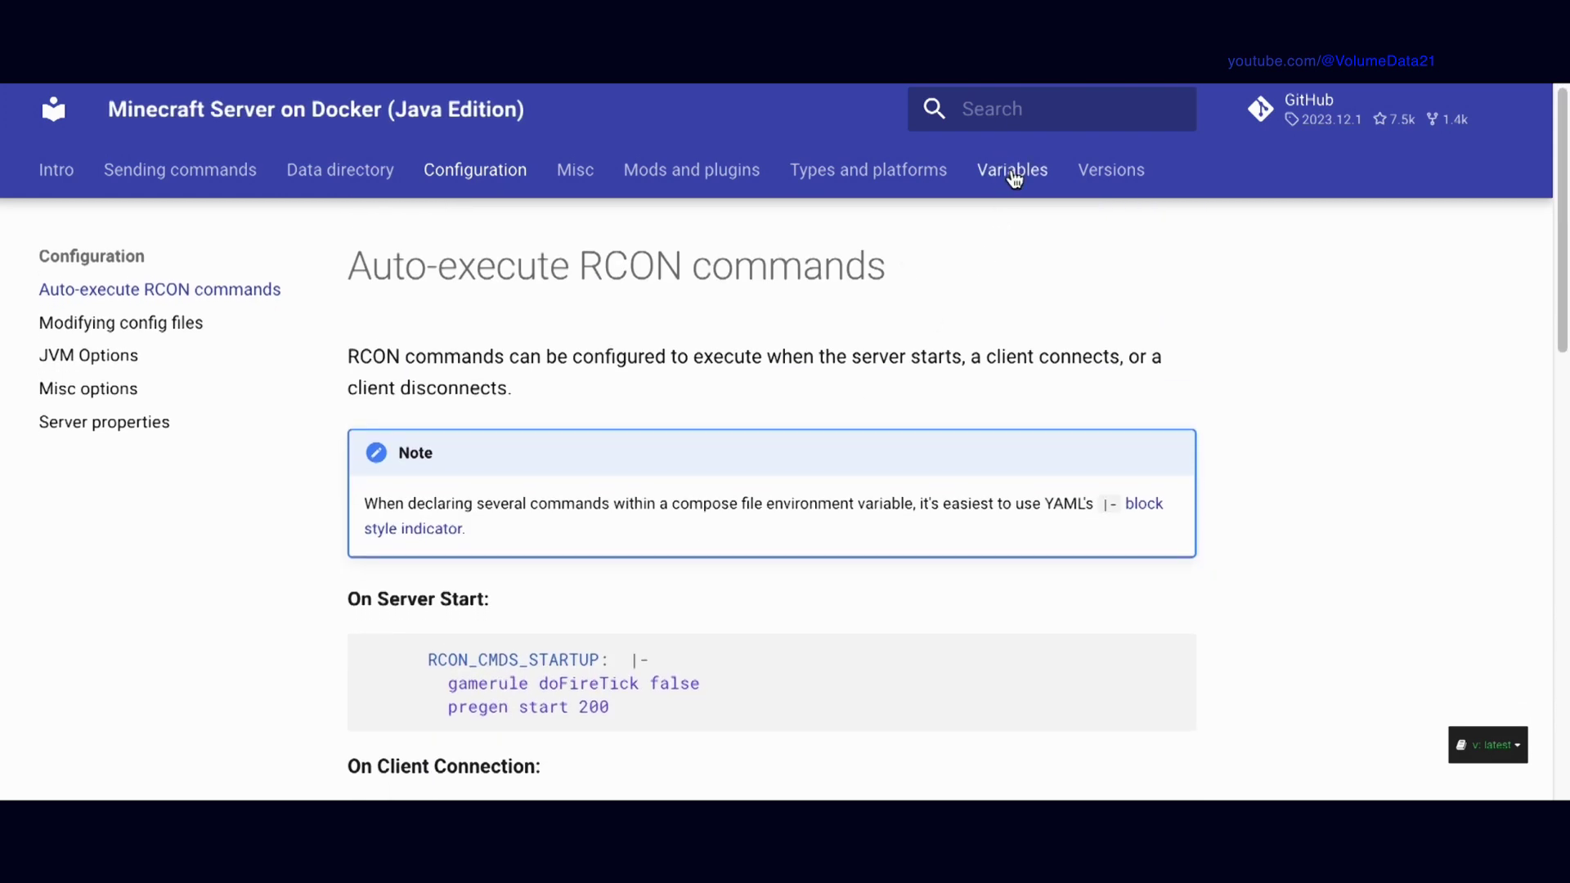
Examine the Variables reference of the Minecraft Server on Docker (Java Edition) documentation, especially the DIFFICULTY, ICON and MEMORY entries
left_click(1013, 172)
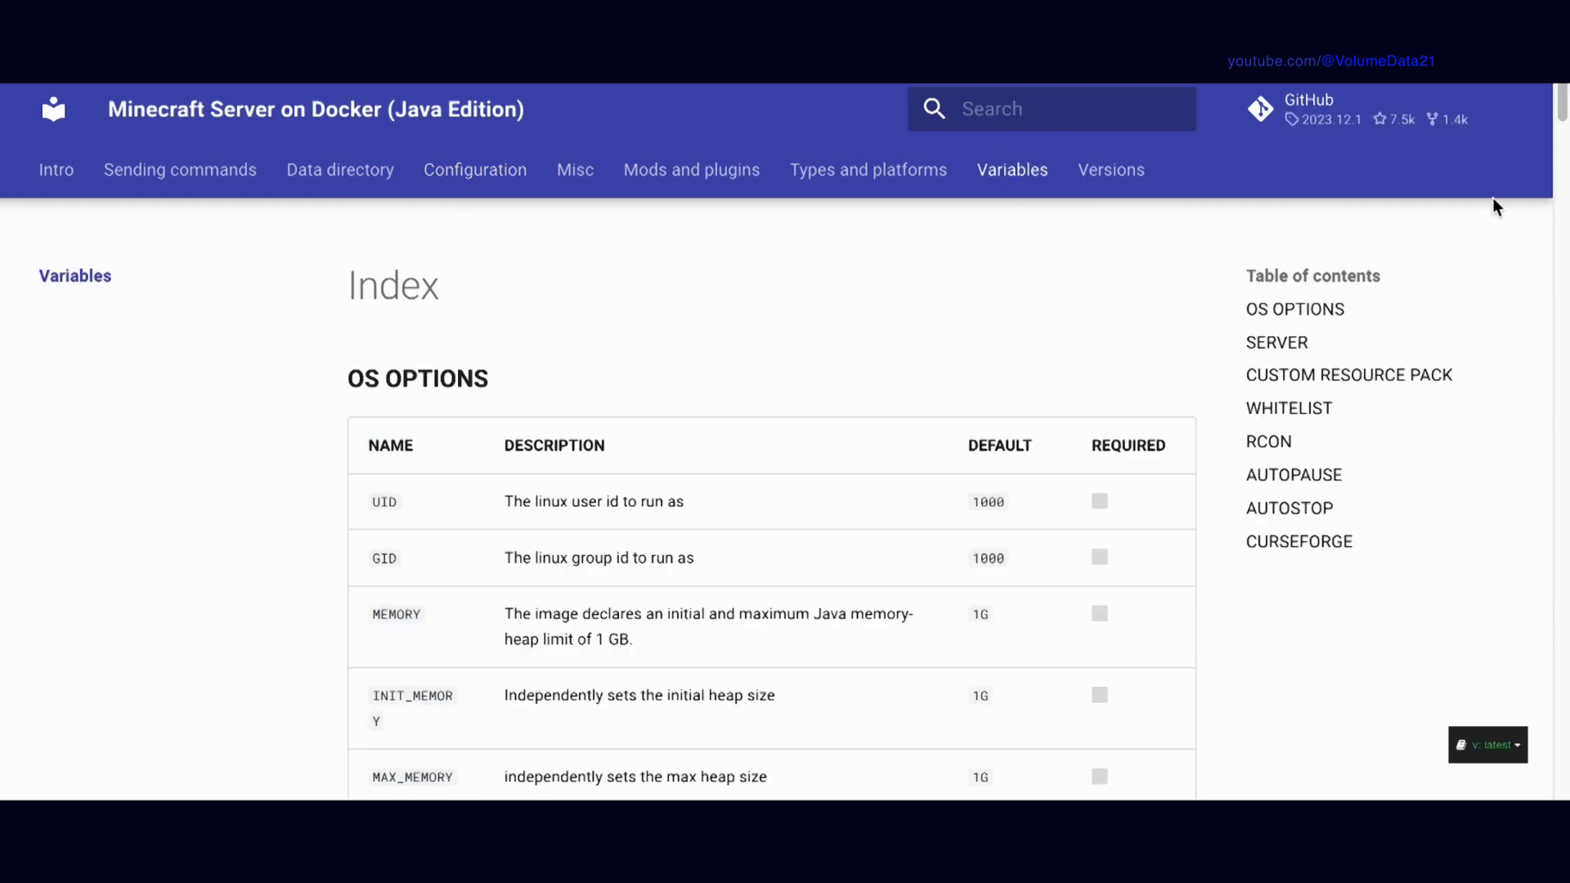
left_click_drag(1562, 109, 1562, 215)
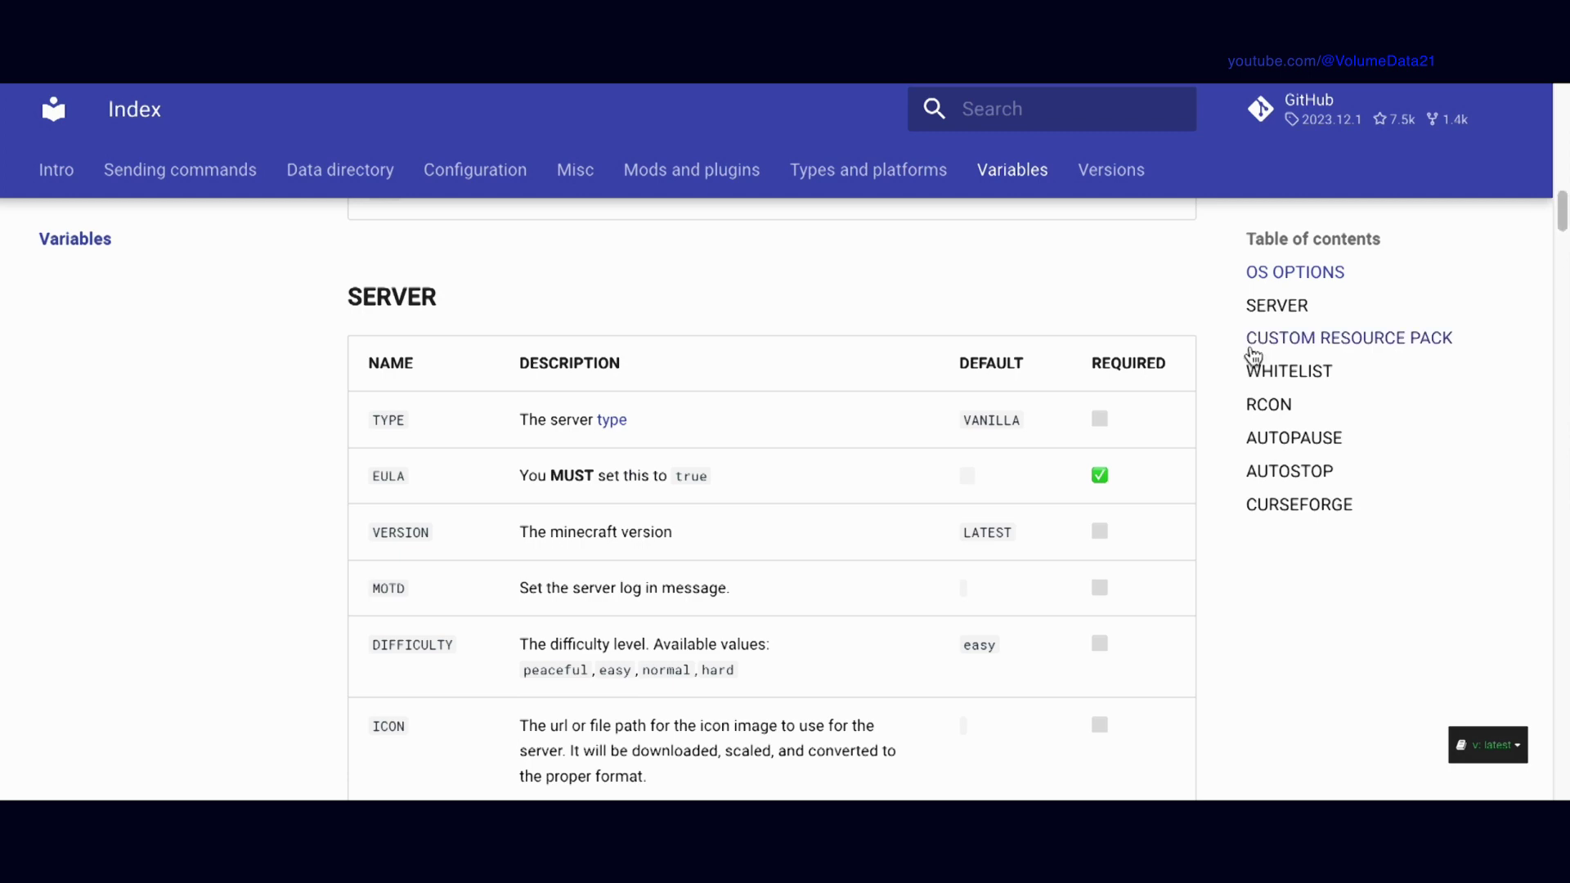
triple_click(596, 588)
triple_click(760, 646)
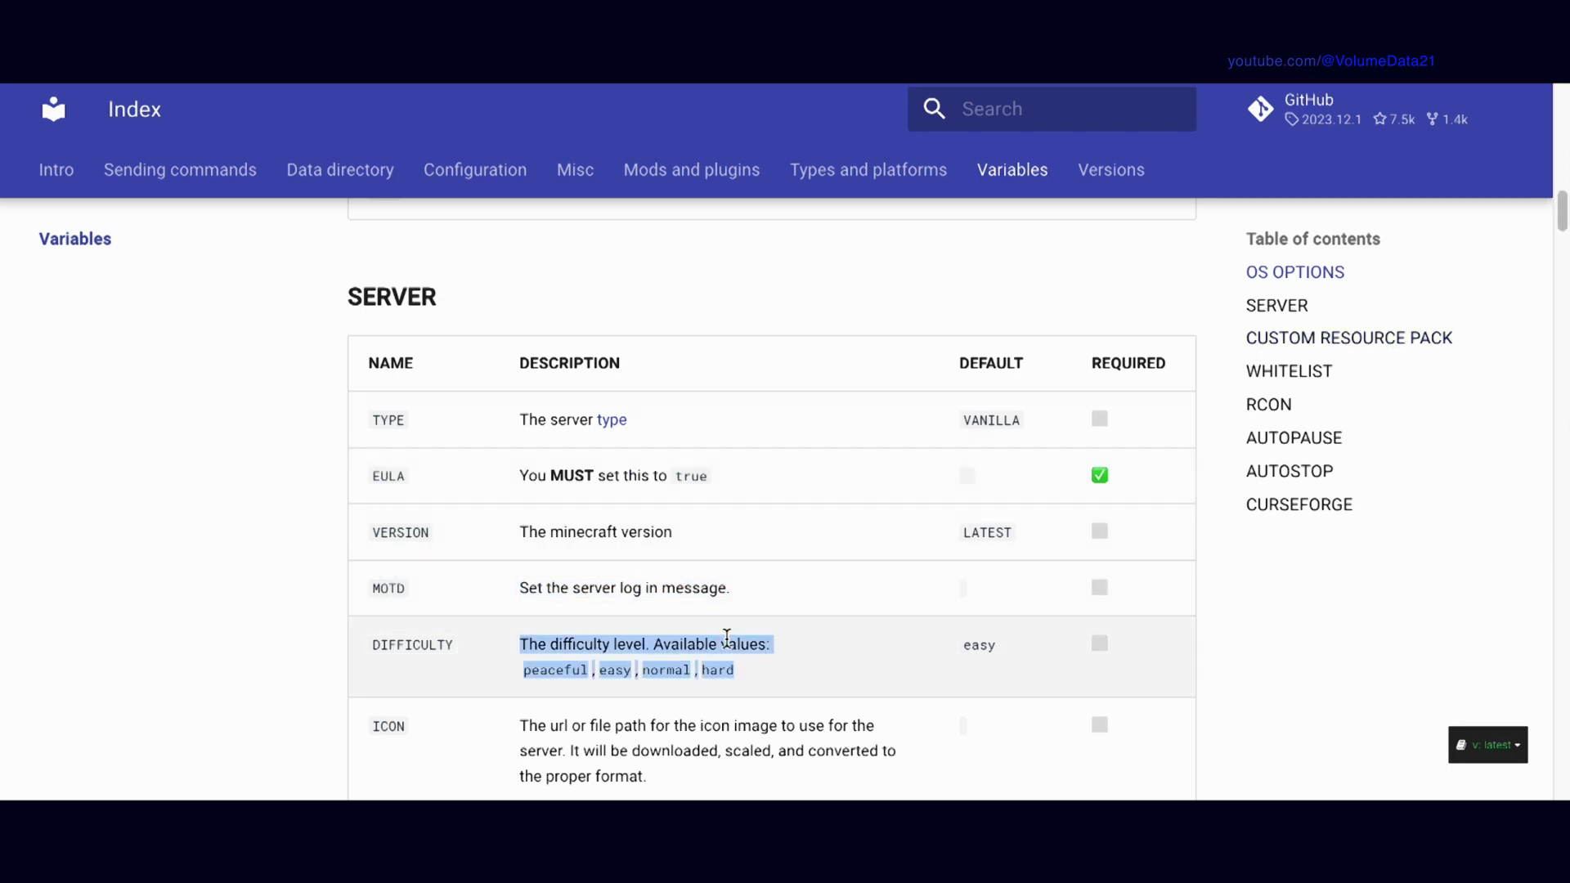
left_click(813, 564)
scroll(813, 564, "down", 4)
triple_click(779, 442)
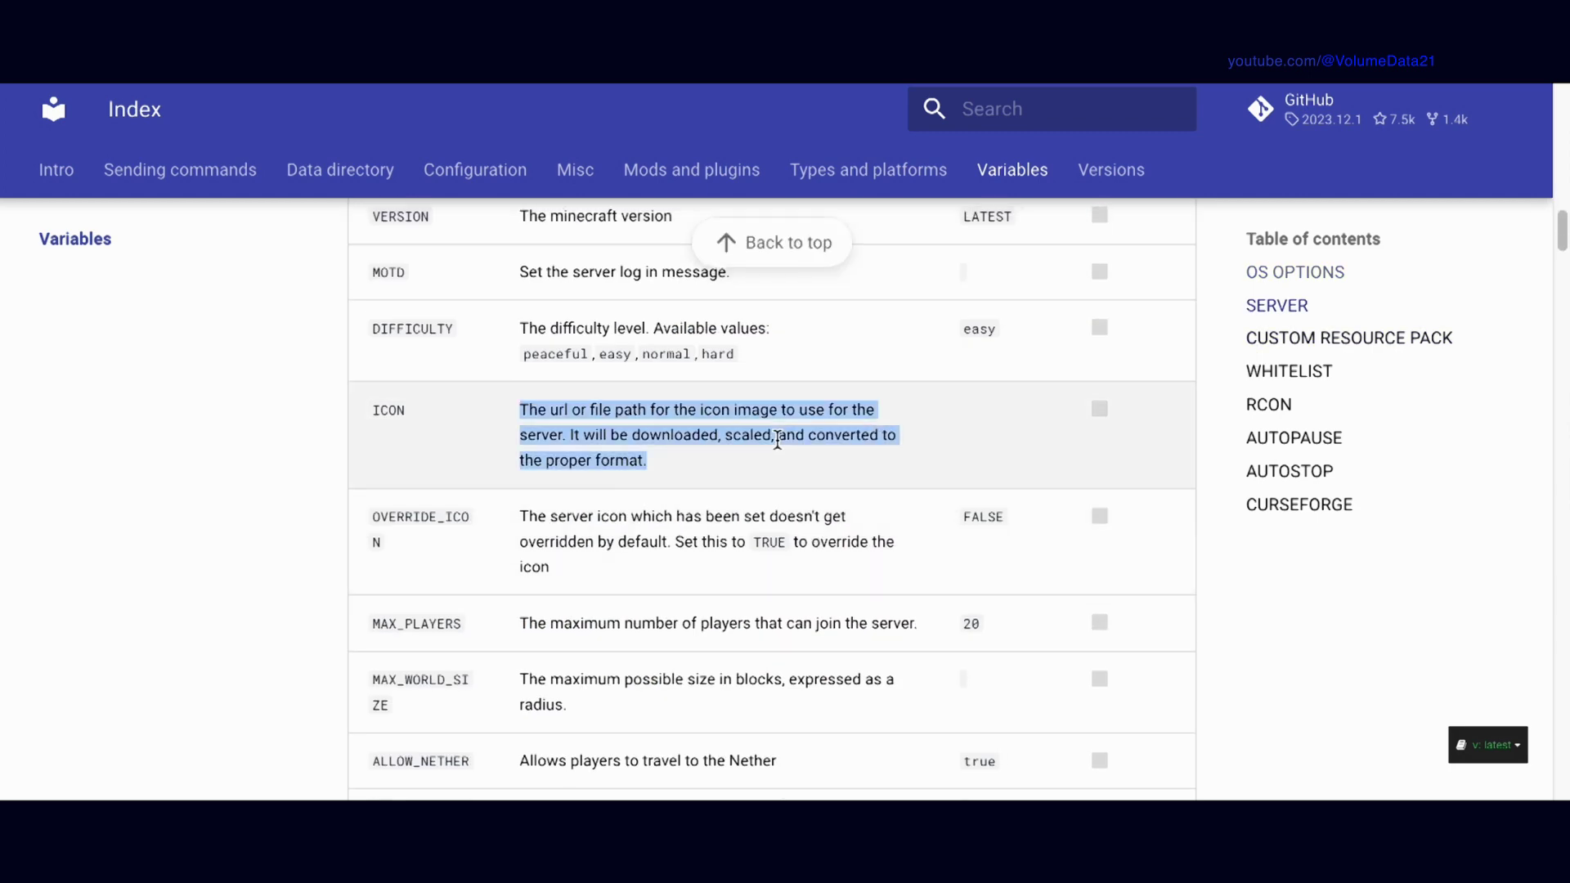
left_click(810, 468)
scroll(884, 489, "up", 15)
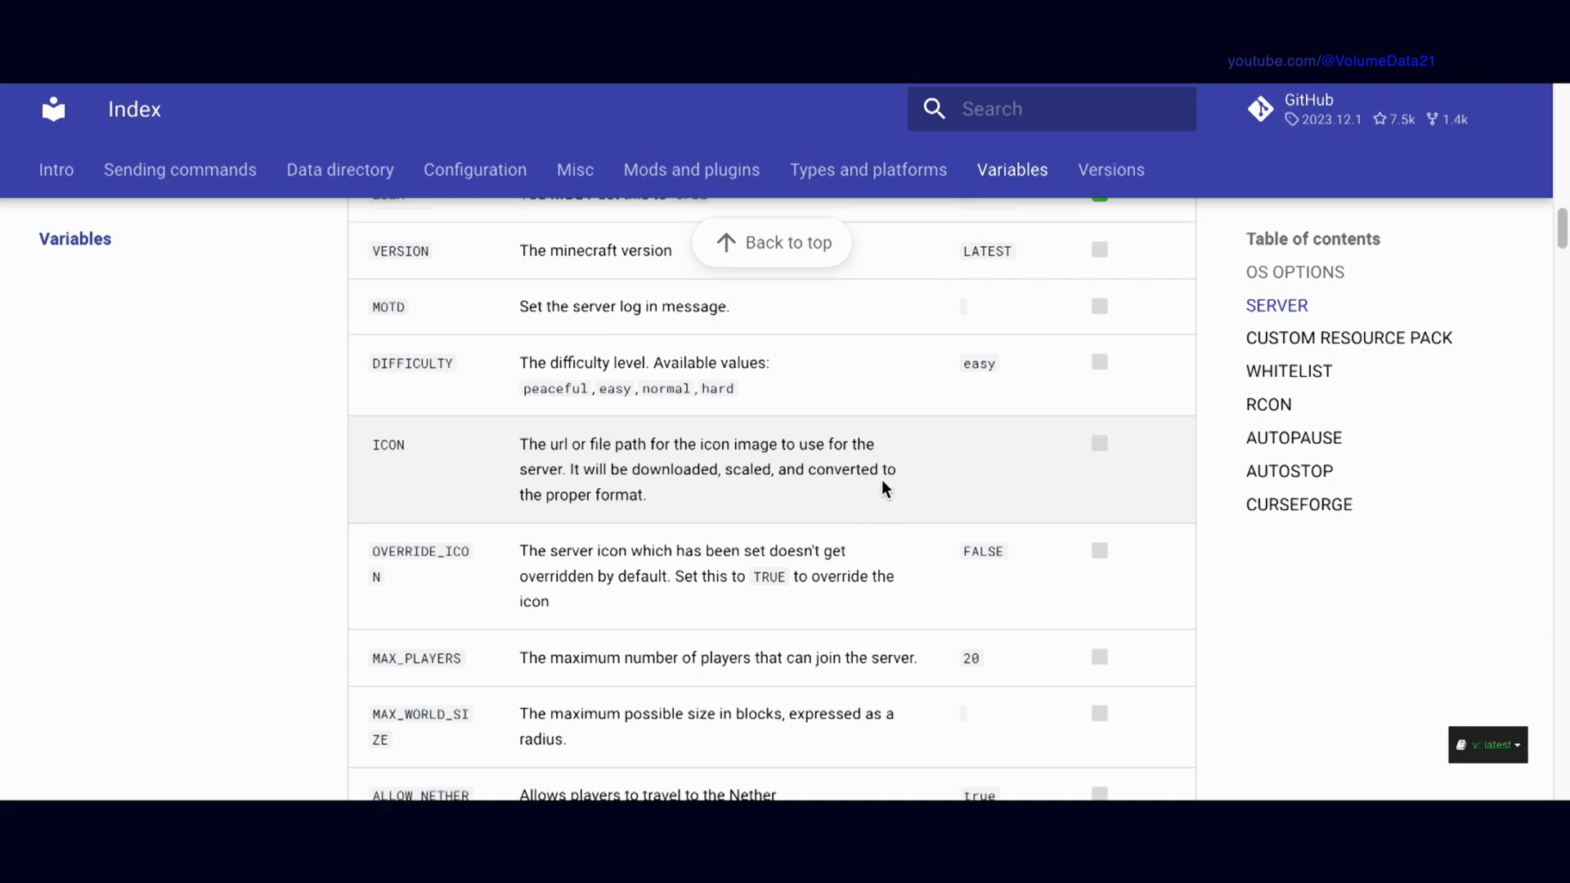
scroll(883, 489, "up", 3)
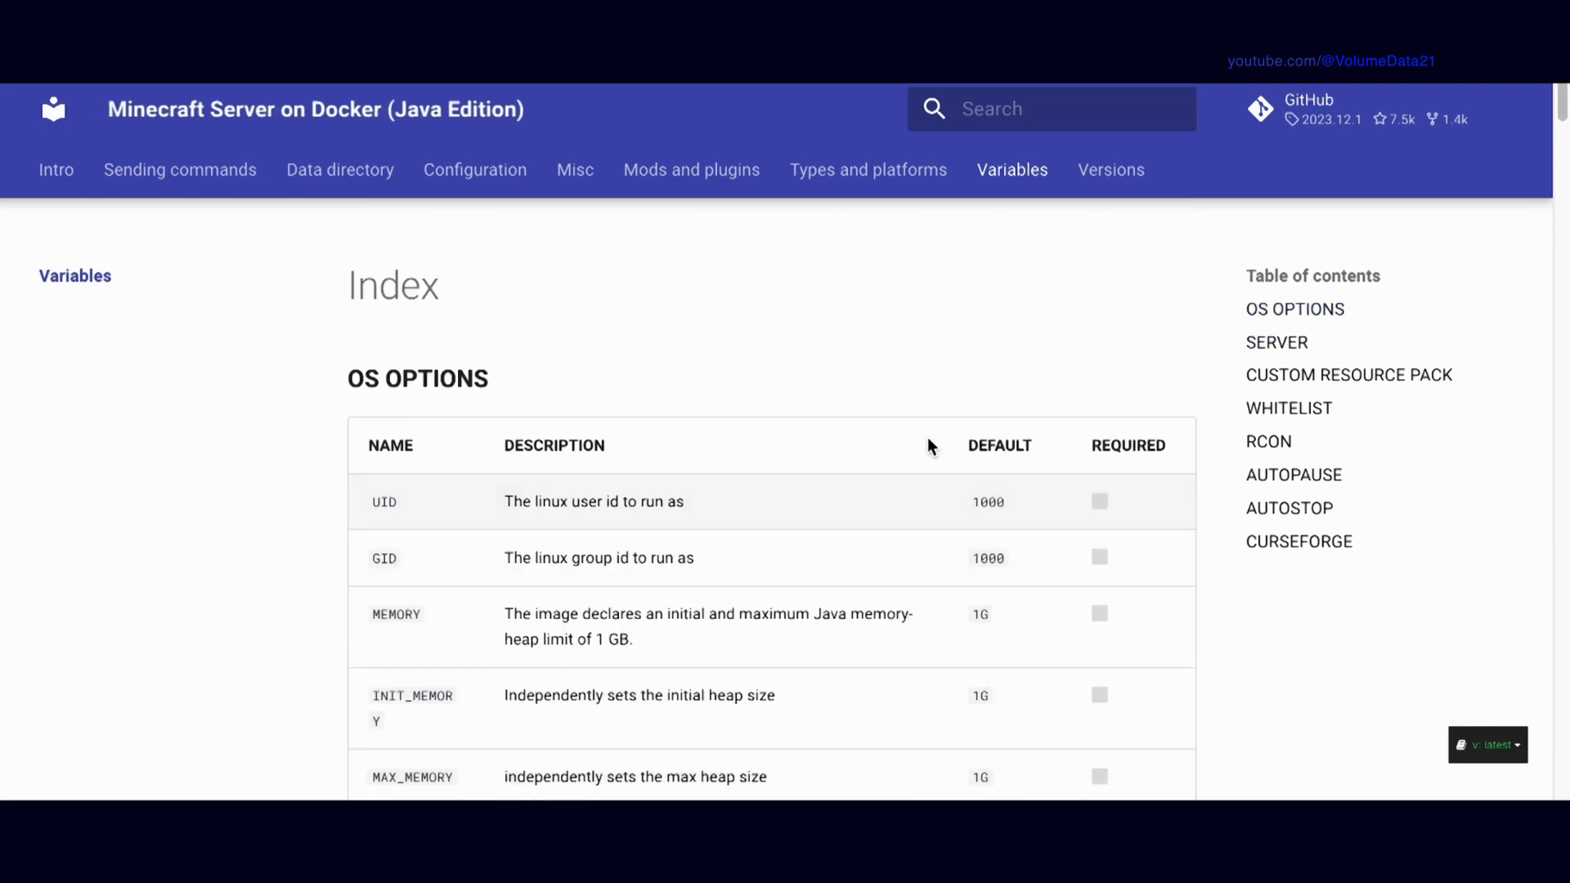
scroll(639, 599, "down", 1)
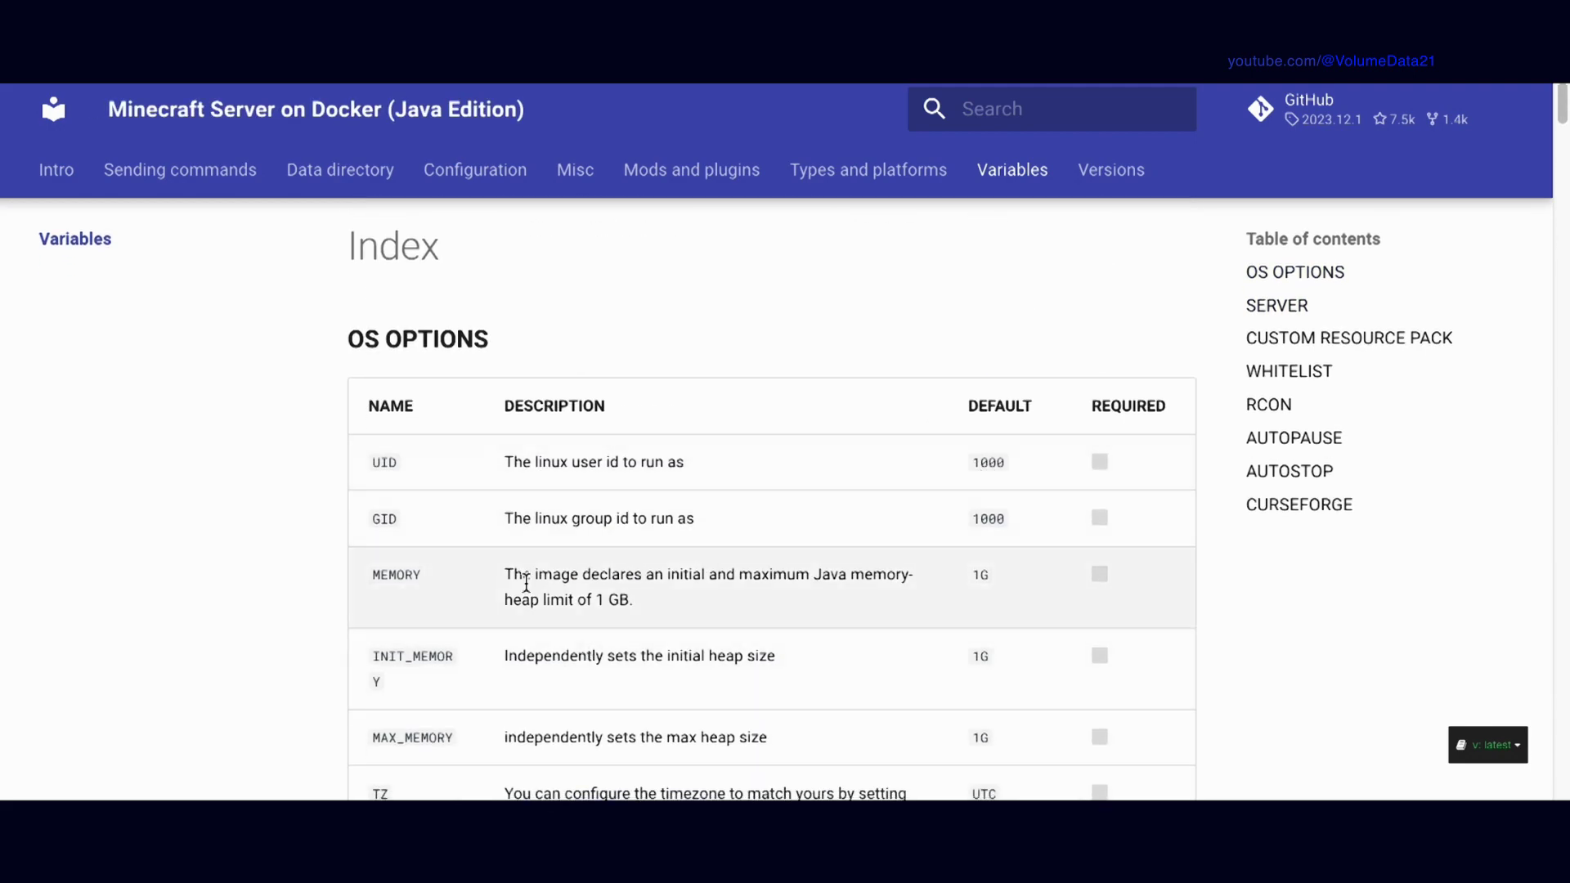
triple_click(532, 596)
left_click(1010, 576)
scroll(1112, 542, "down", 2)
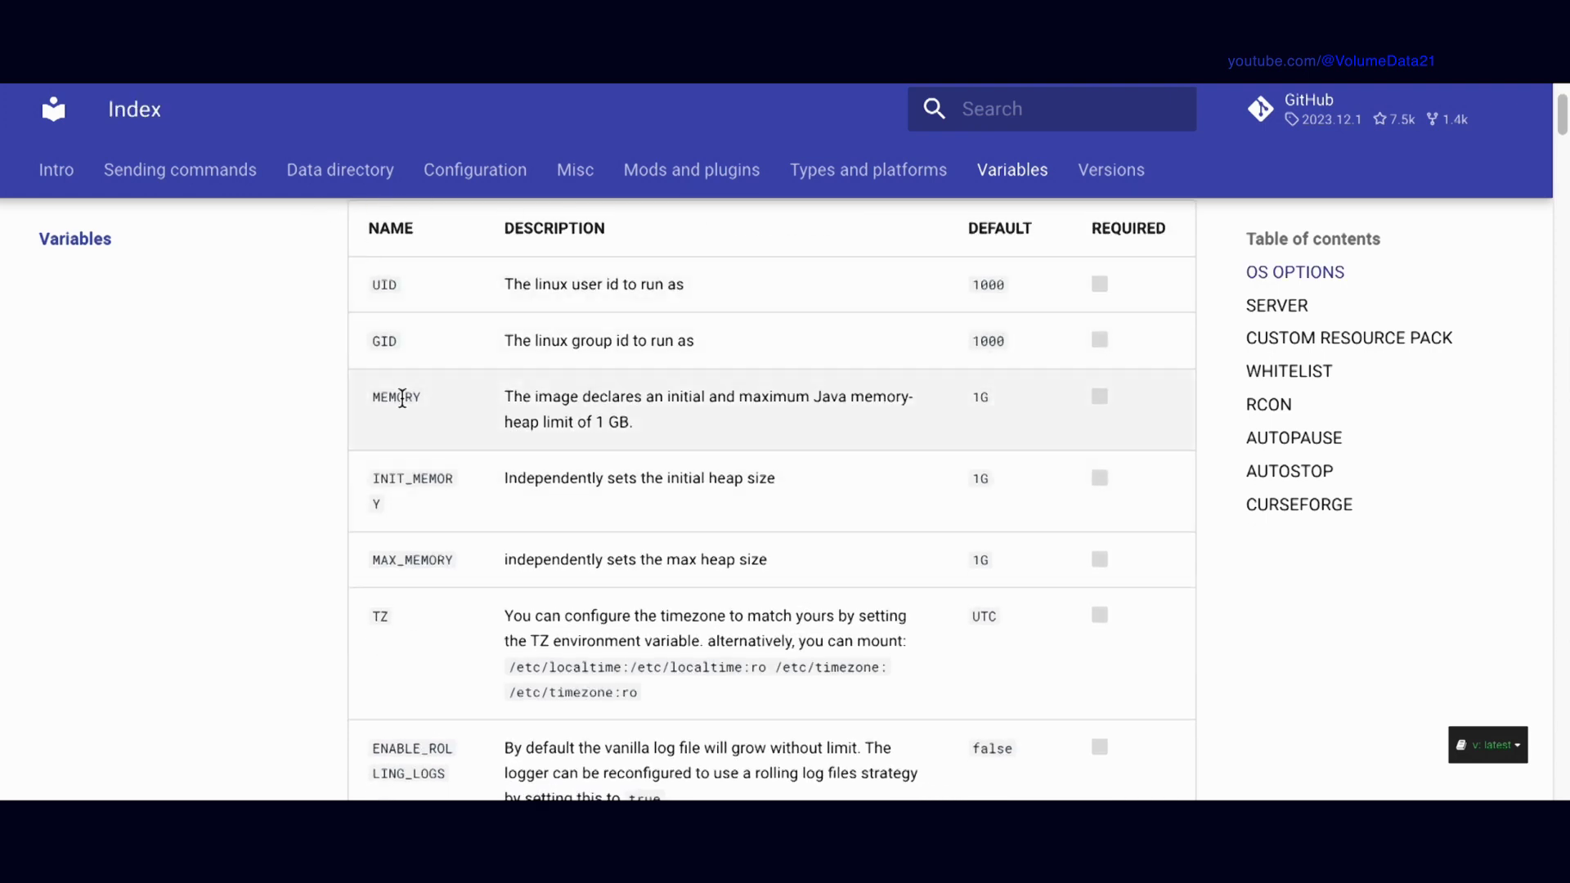
Copy the MEMORY variable name from the documentation and paste it as a new quoted environment entry below DIFFICULTY in Container Manager
double_click(410, 396)
key("ctrl+c")
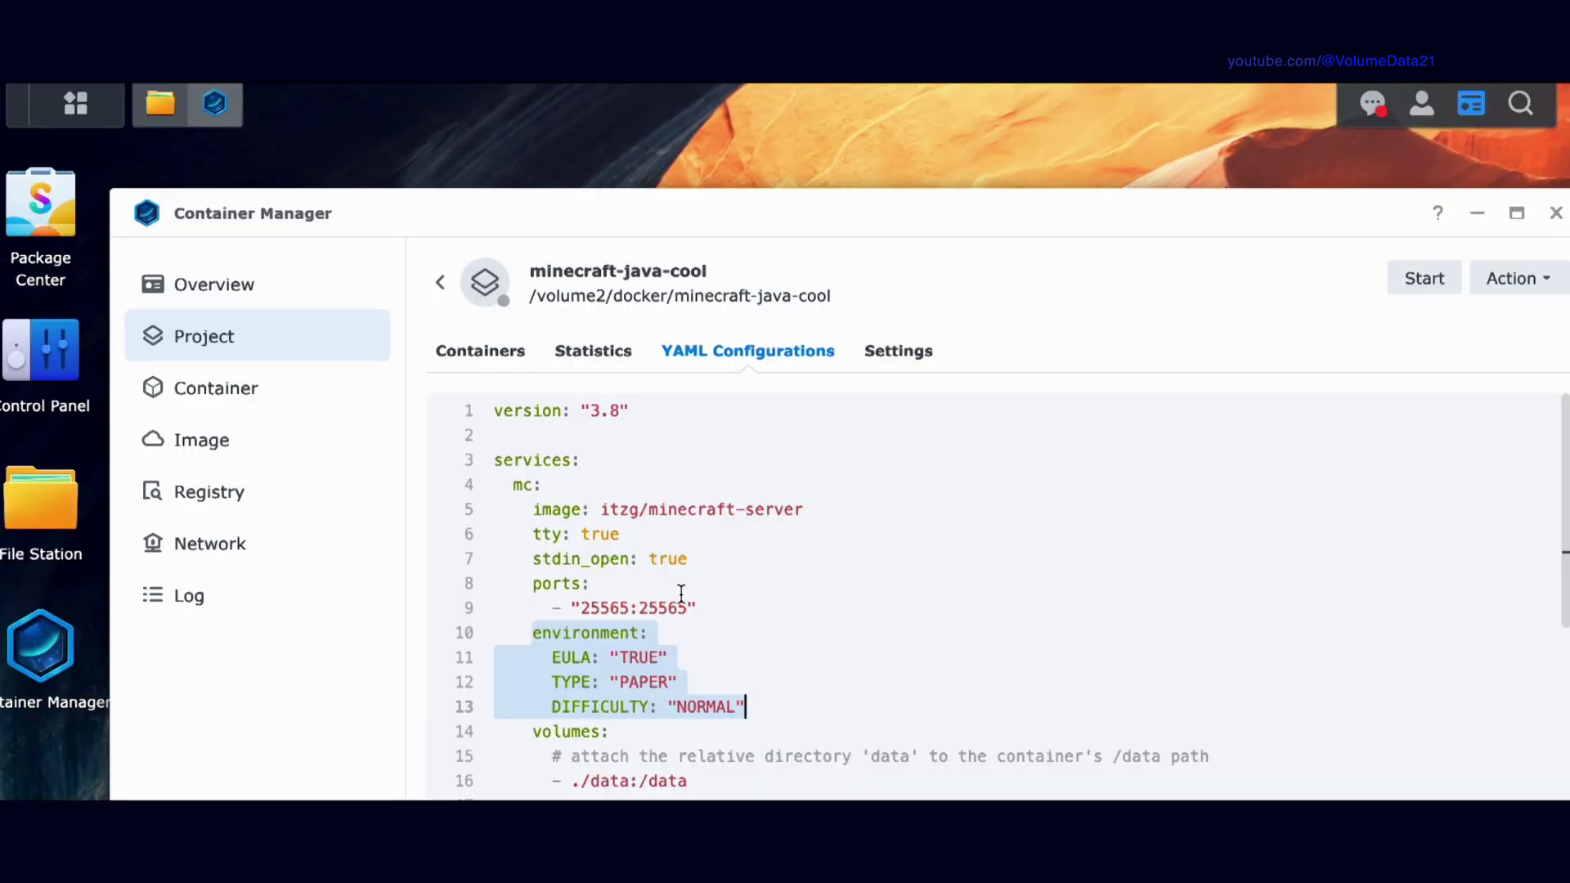
left_click(832, 696)
key("Down")
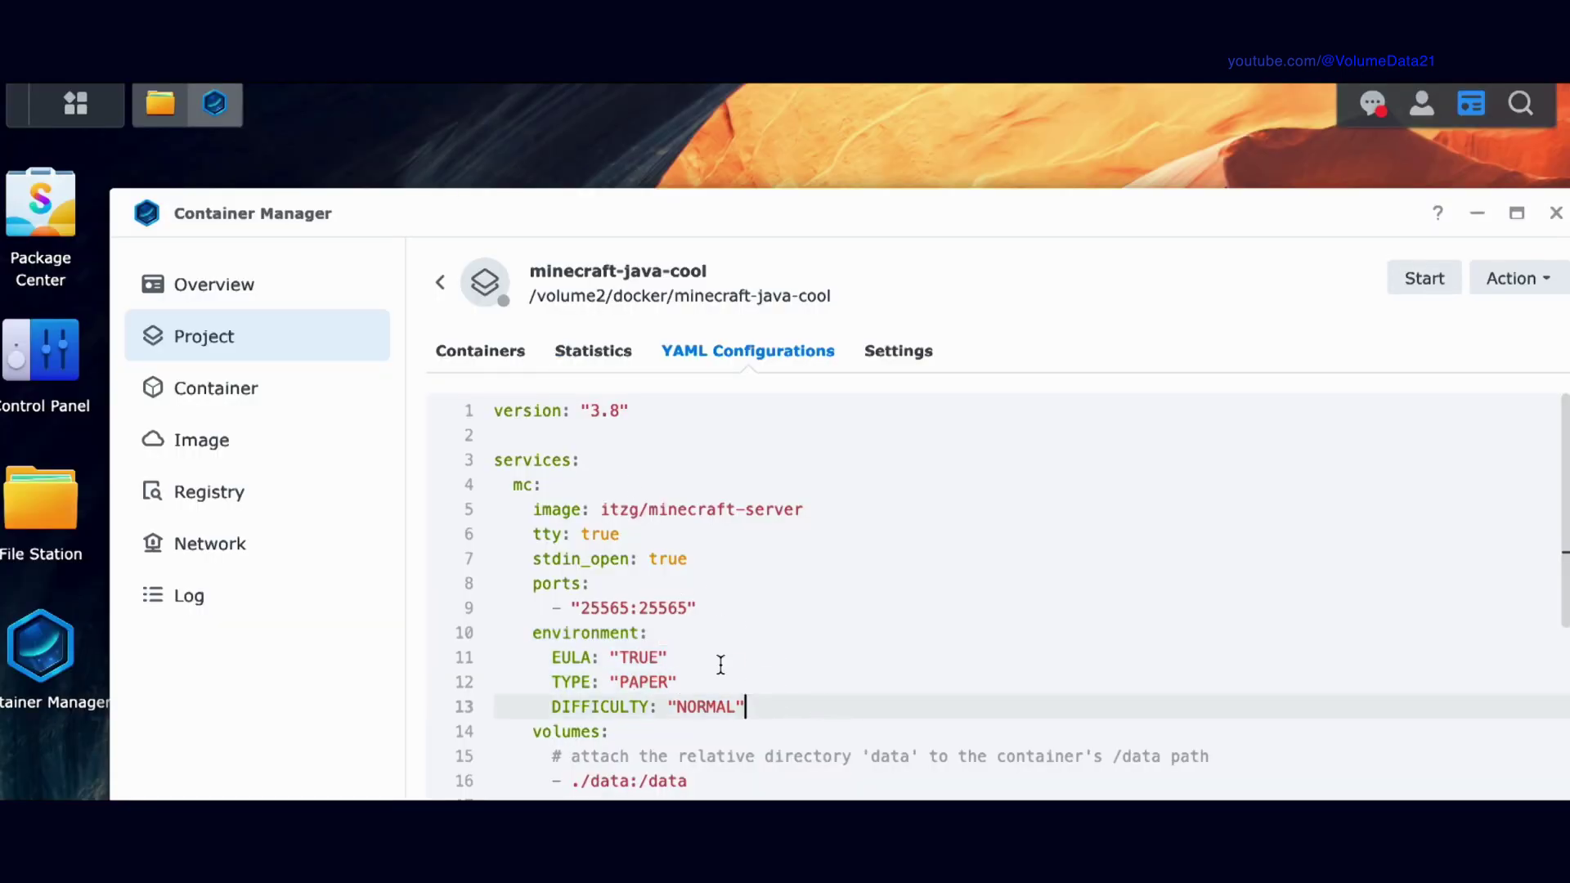
key("Return")
key("ctrl+v")
type(": \"")
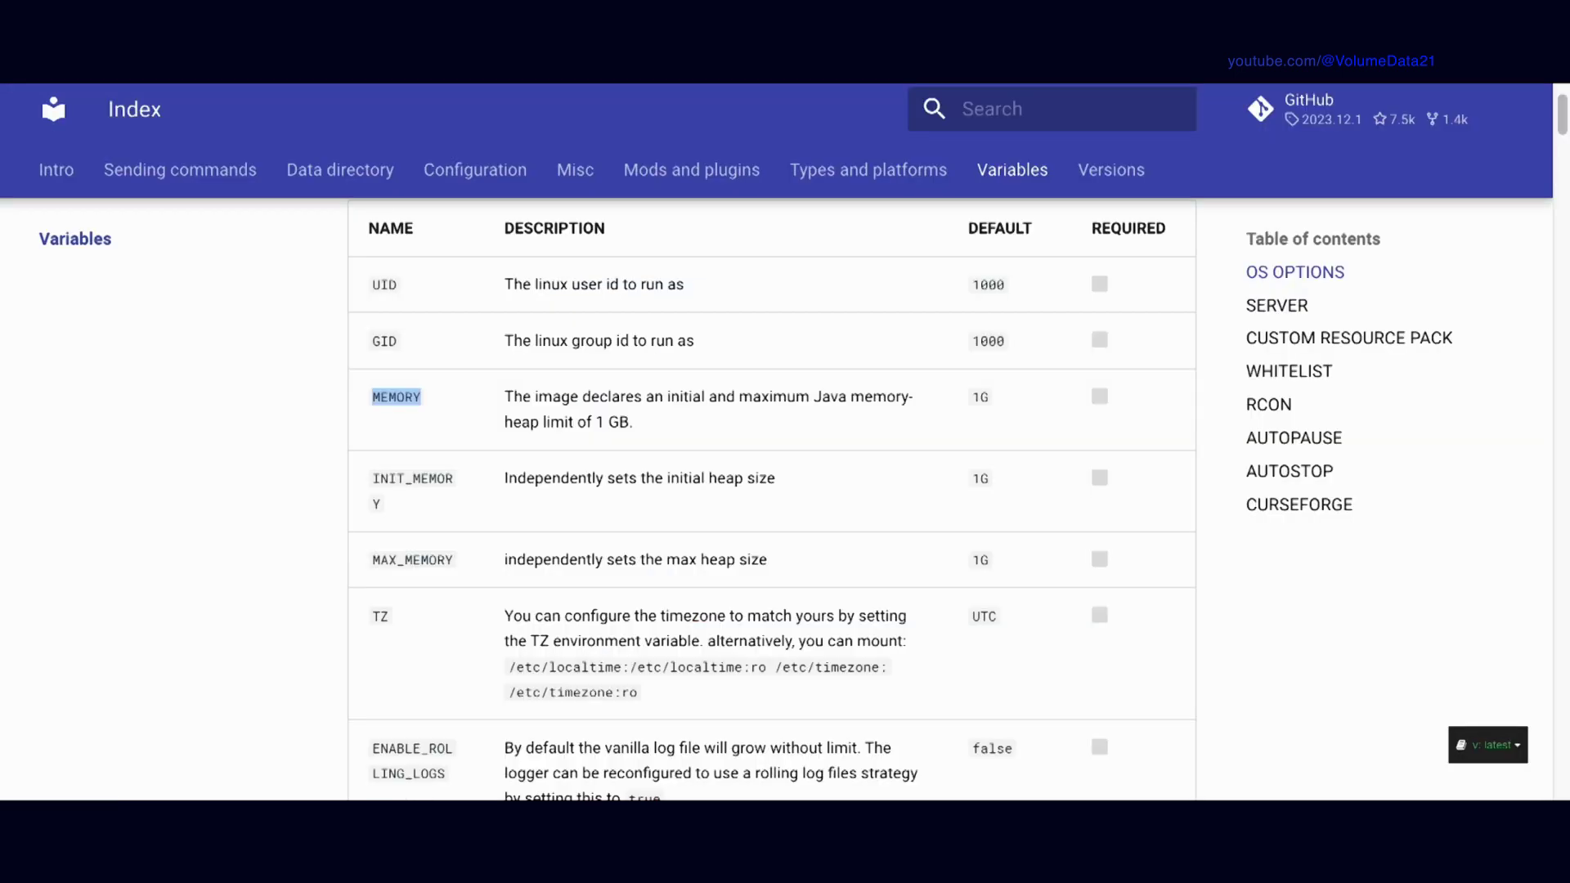
Check the documented default format for MEMORY and set its value to "2G" in the compose file
double_click(980, 397)
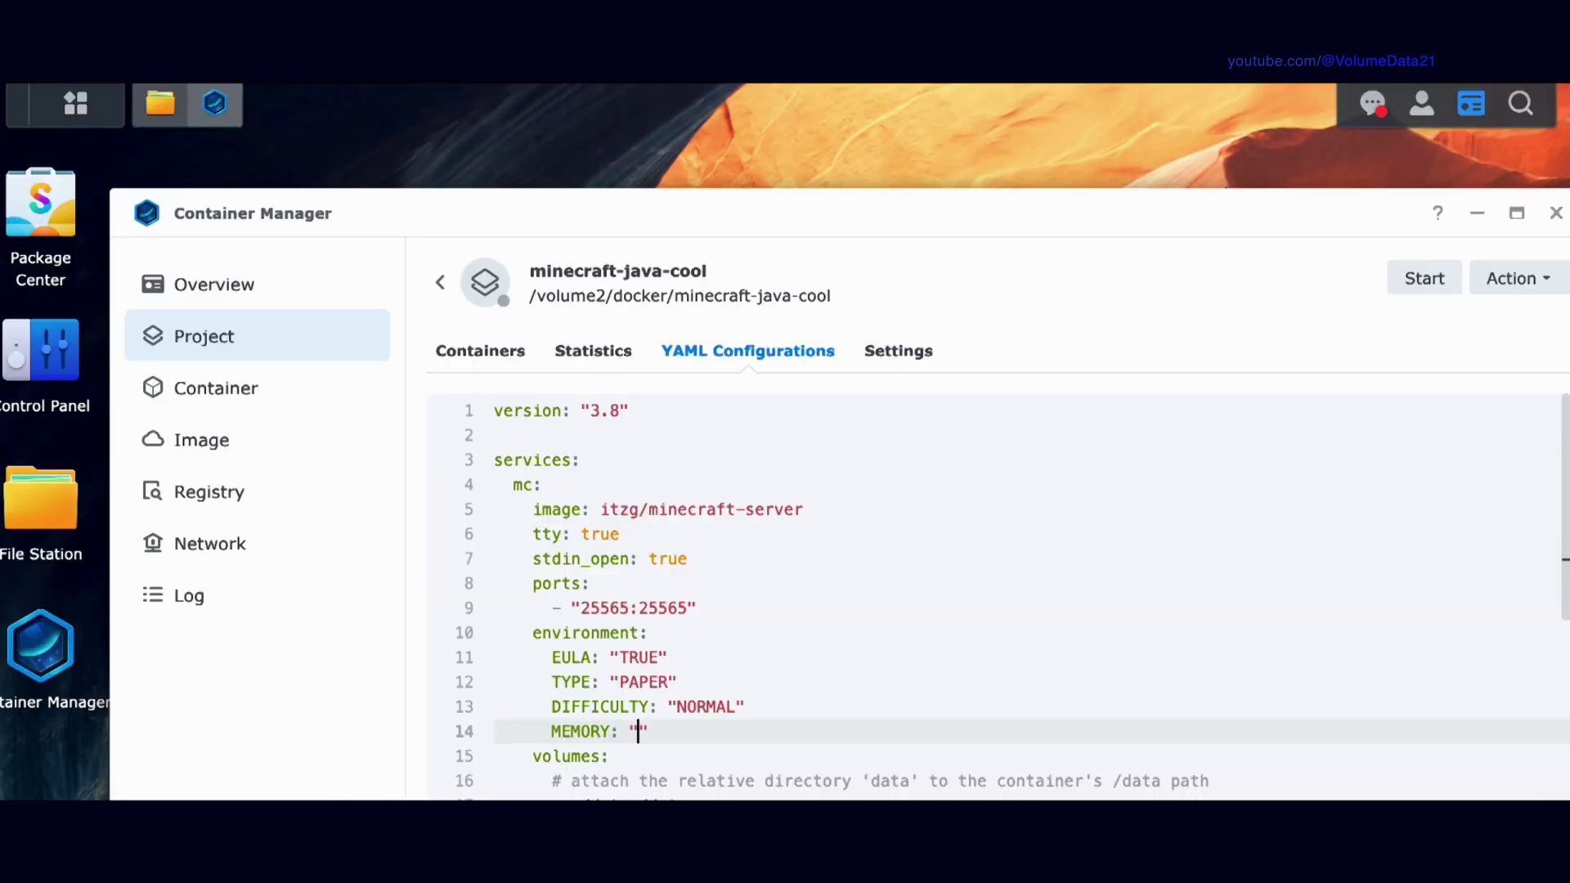
type("1G")
key("Left")
key("BackSpace")
type("2")
scroll(872, 601, "down", 2)
scroll(886, 581, "up", 1)
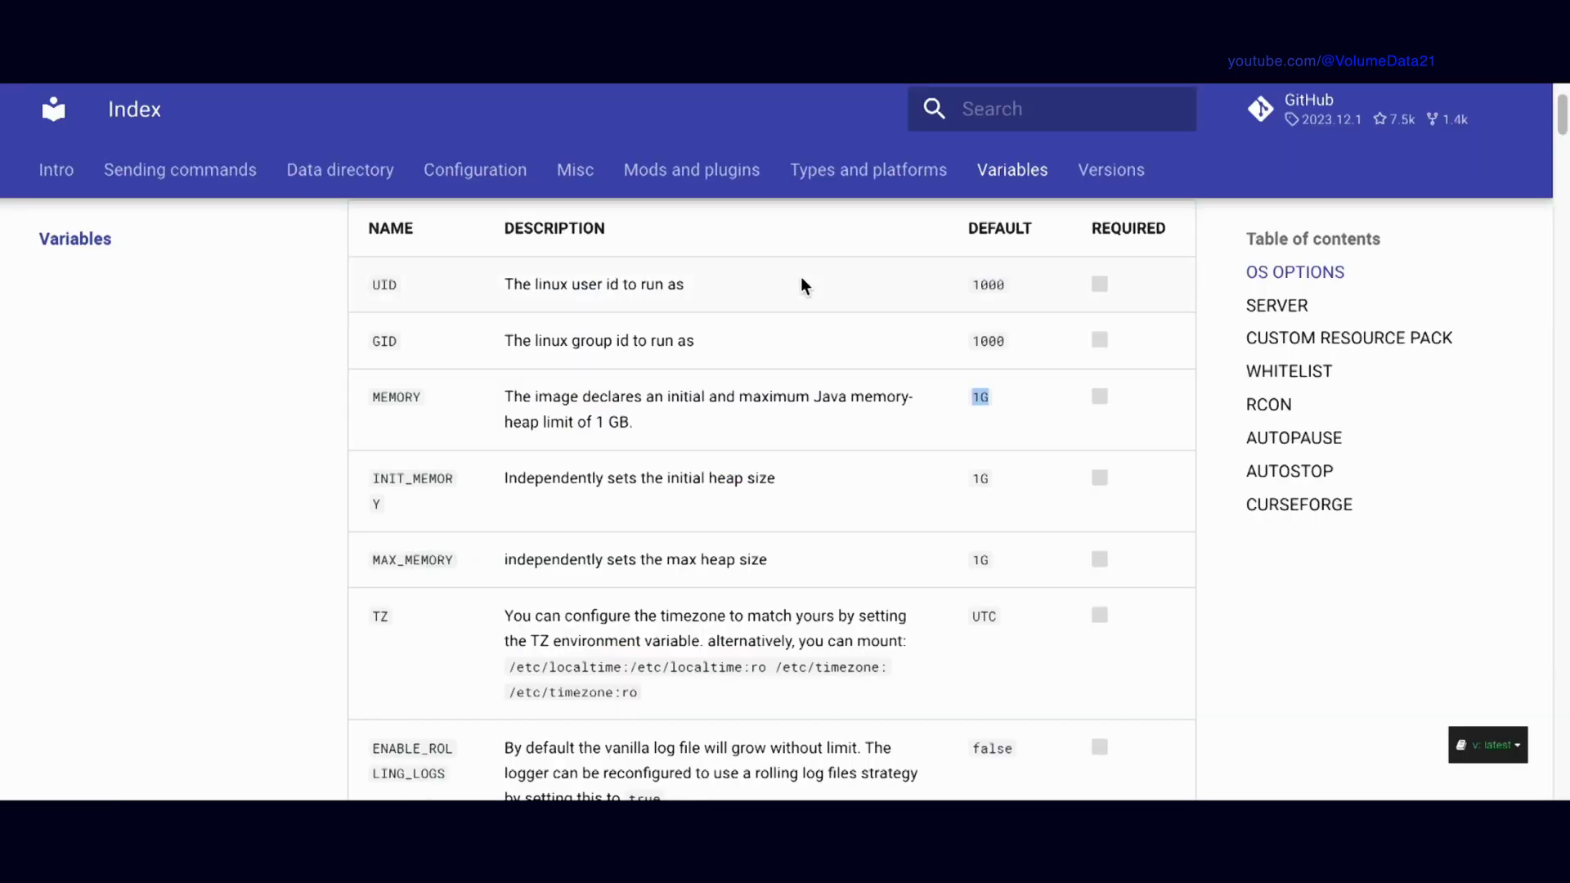
scroll(855, 396, "up", 1)
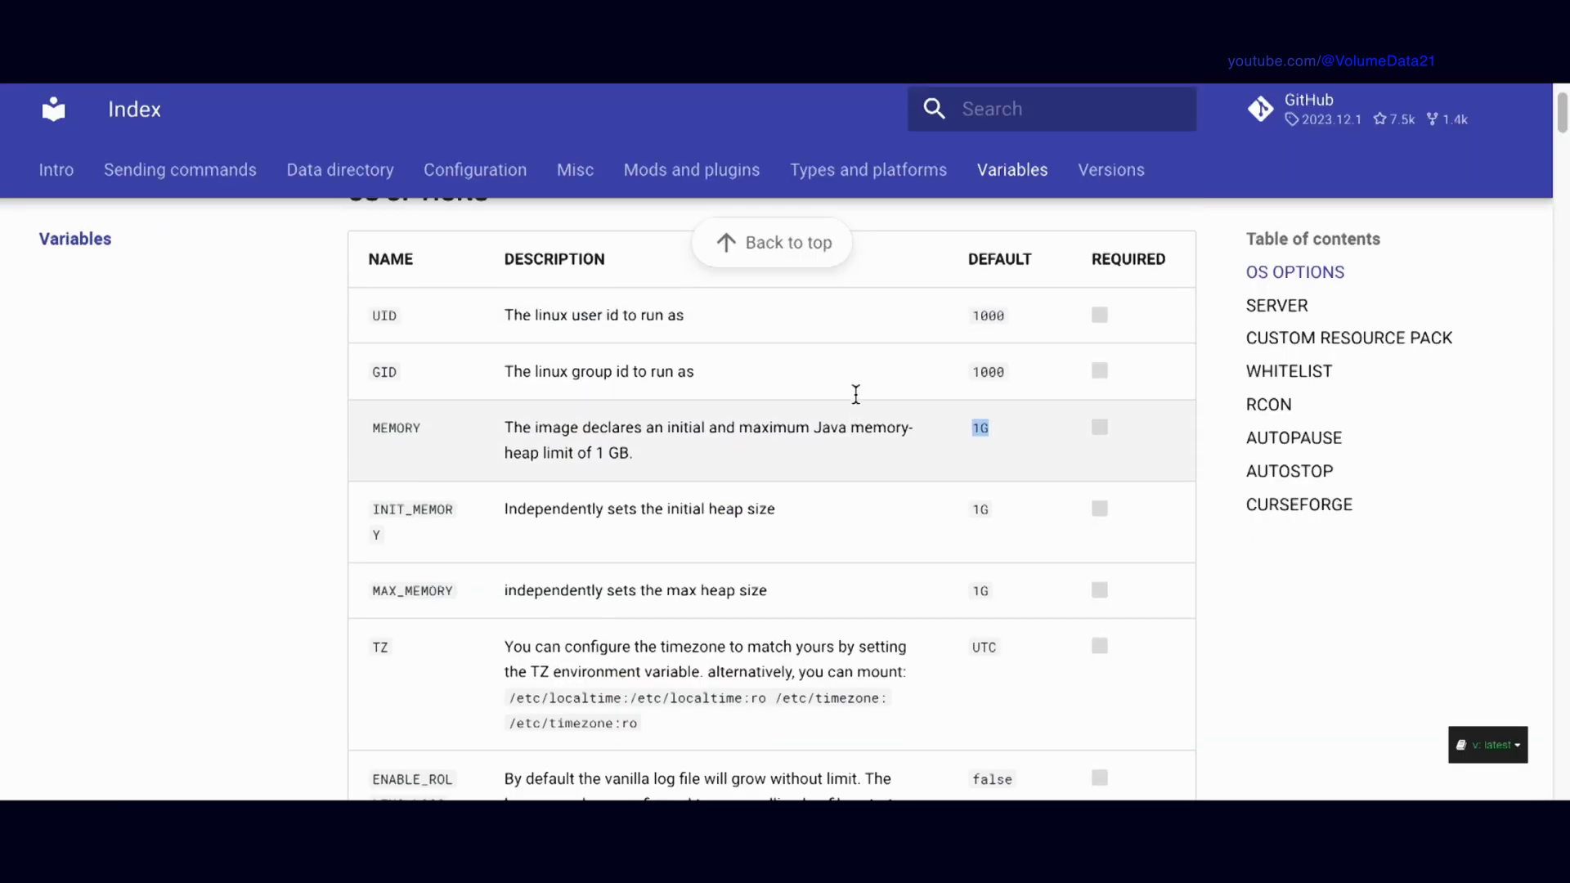
Browse the Configuration, Mods and plugins, and Types and platforms documentation, ending on the Paper server type page
scroll(855, 394, "up", 2)
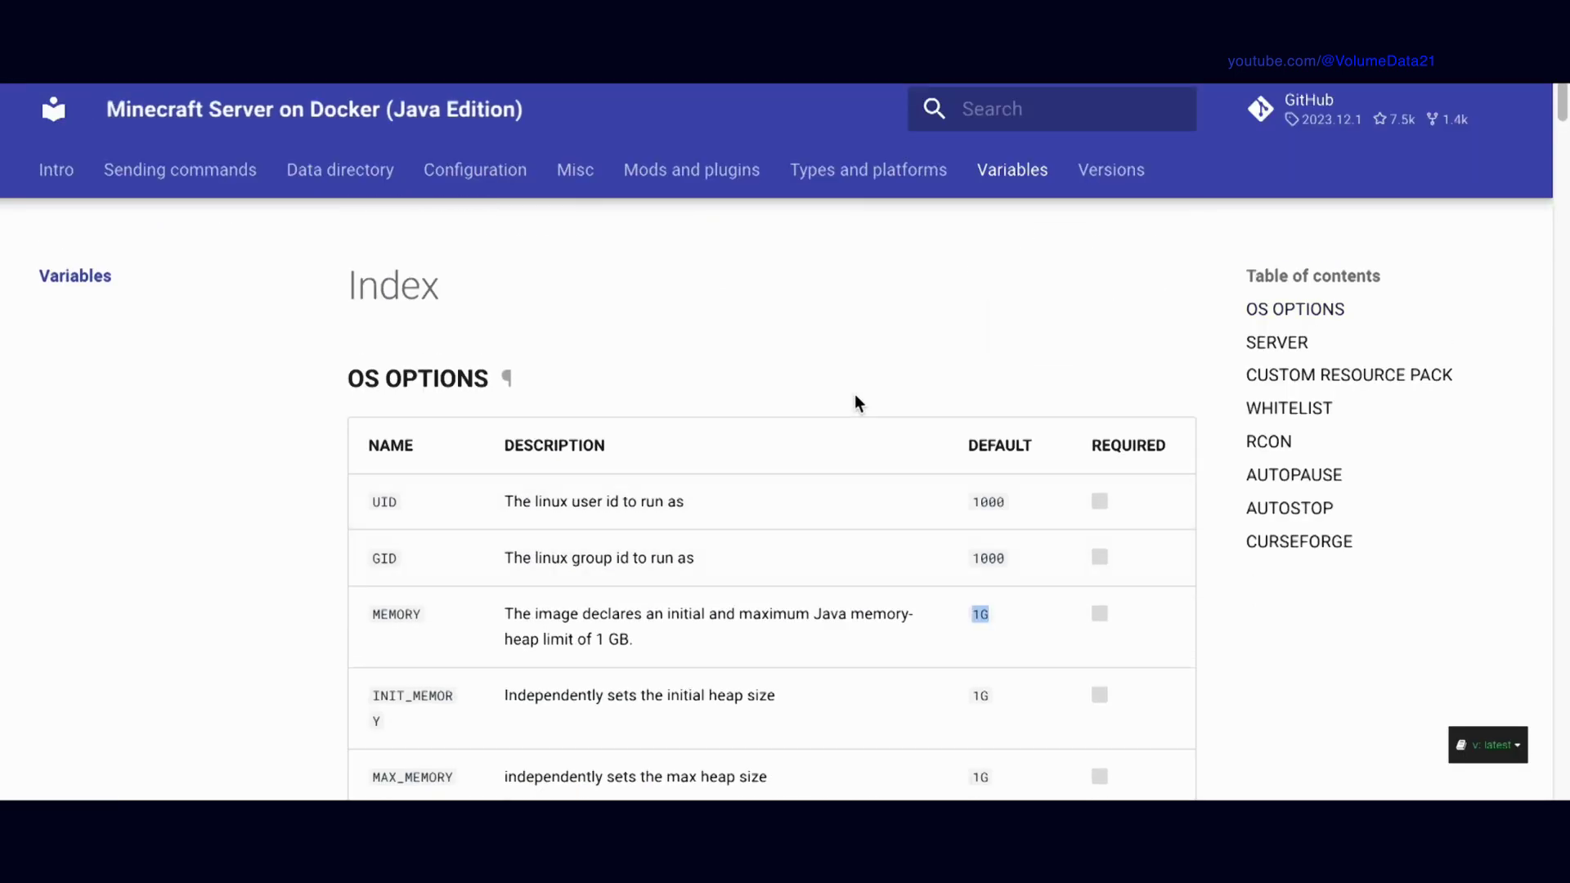
left_click(477, 169)
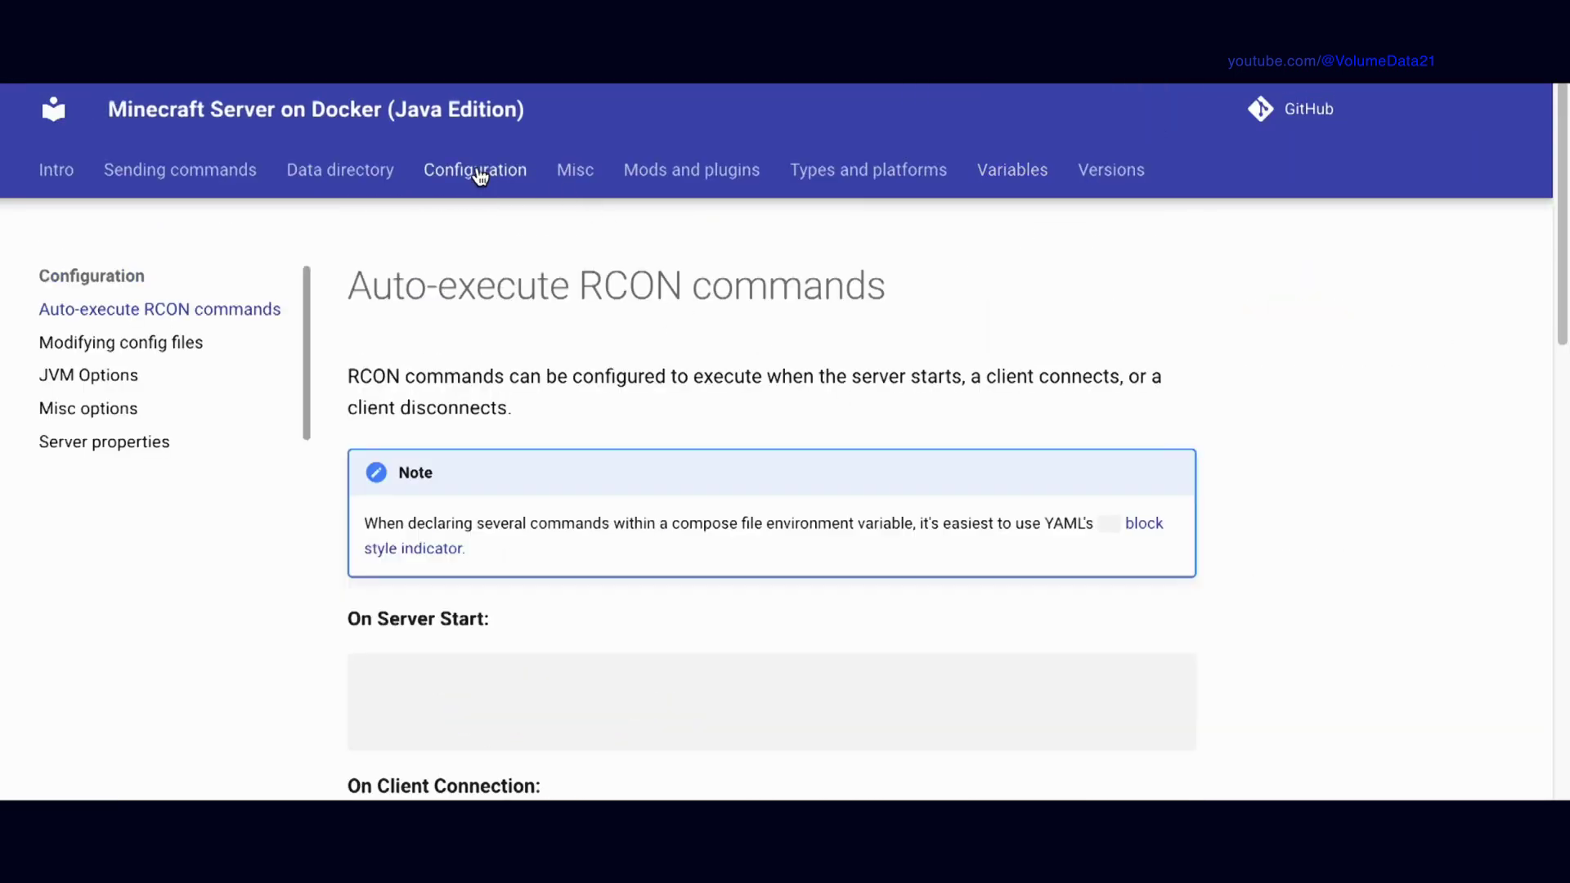
left_click(632, 178)
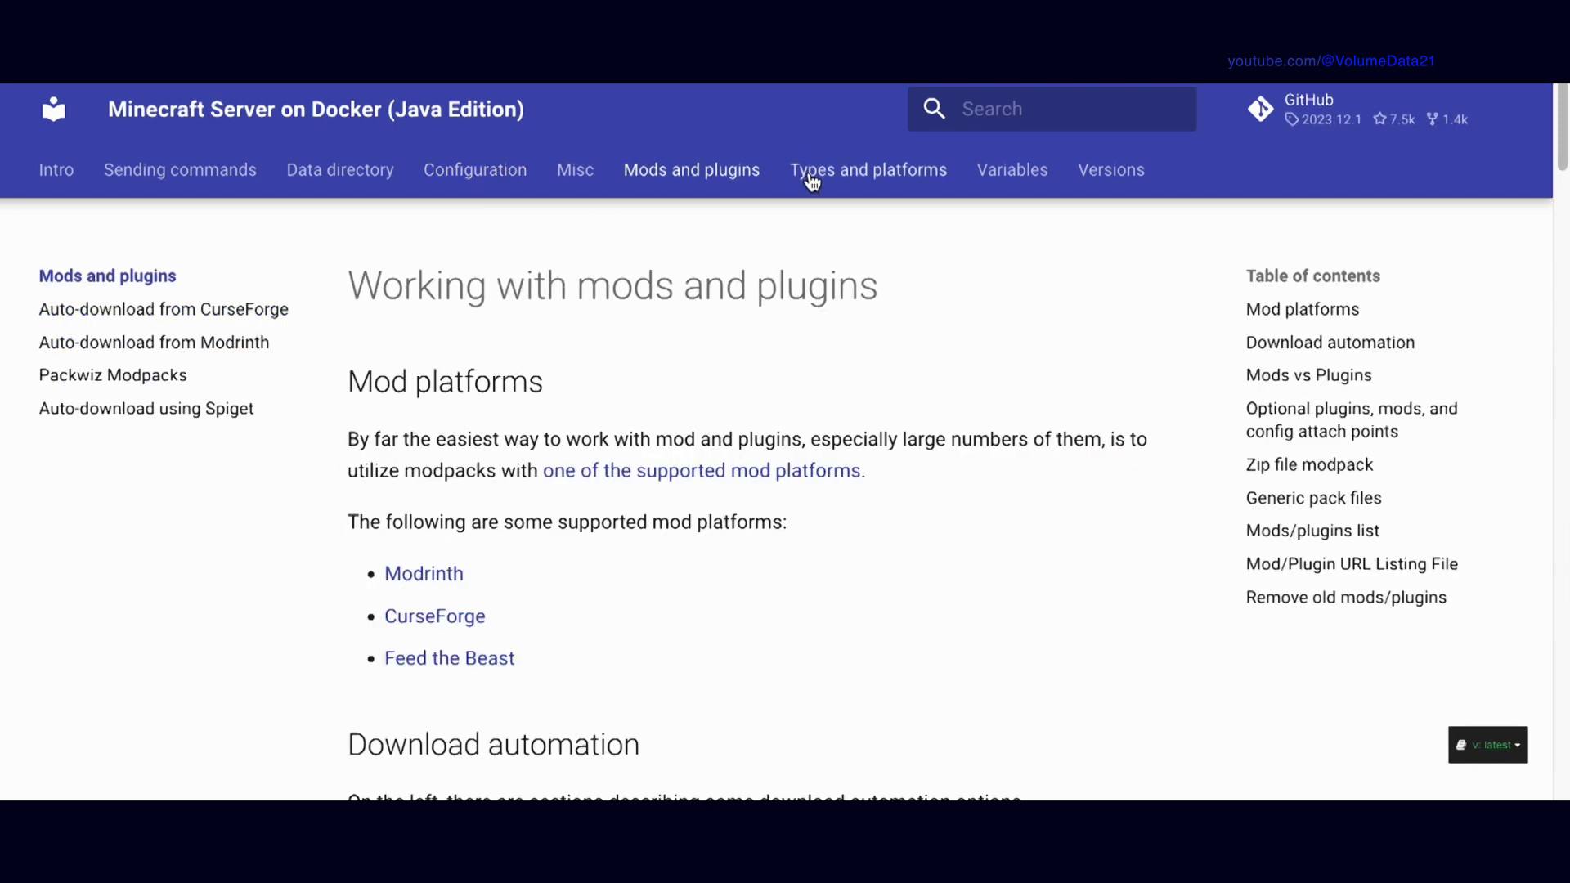
left_click(806, 178)
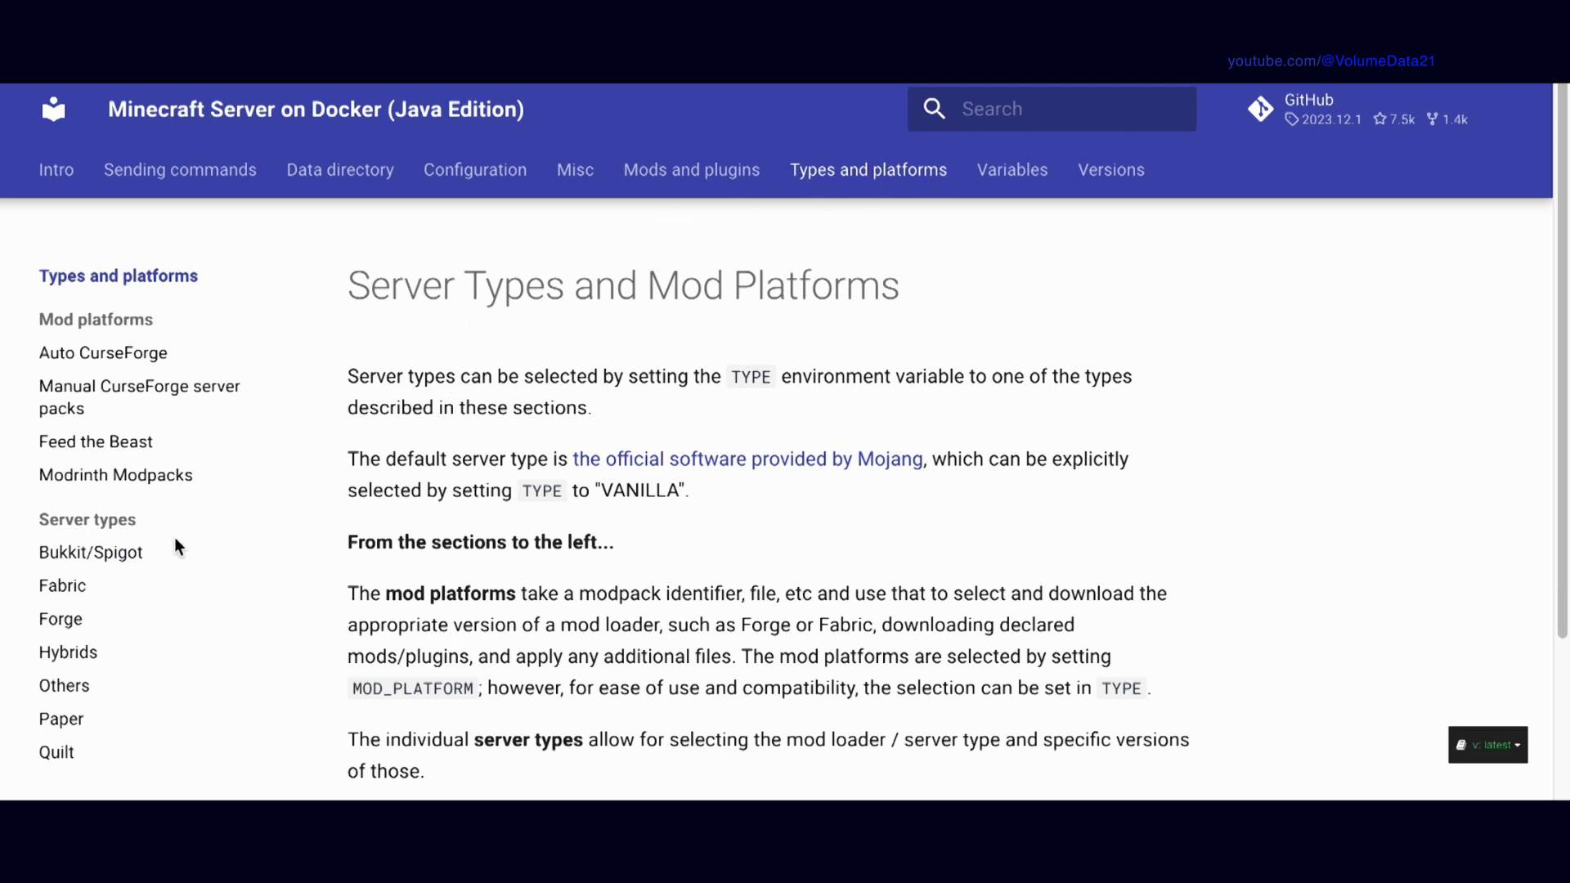
left_click(62, 721)
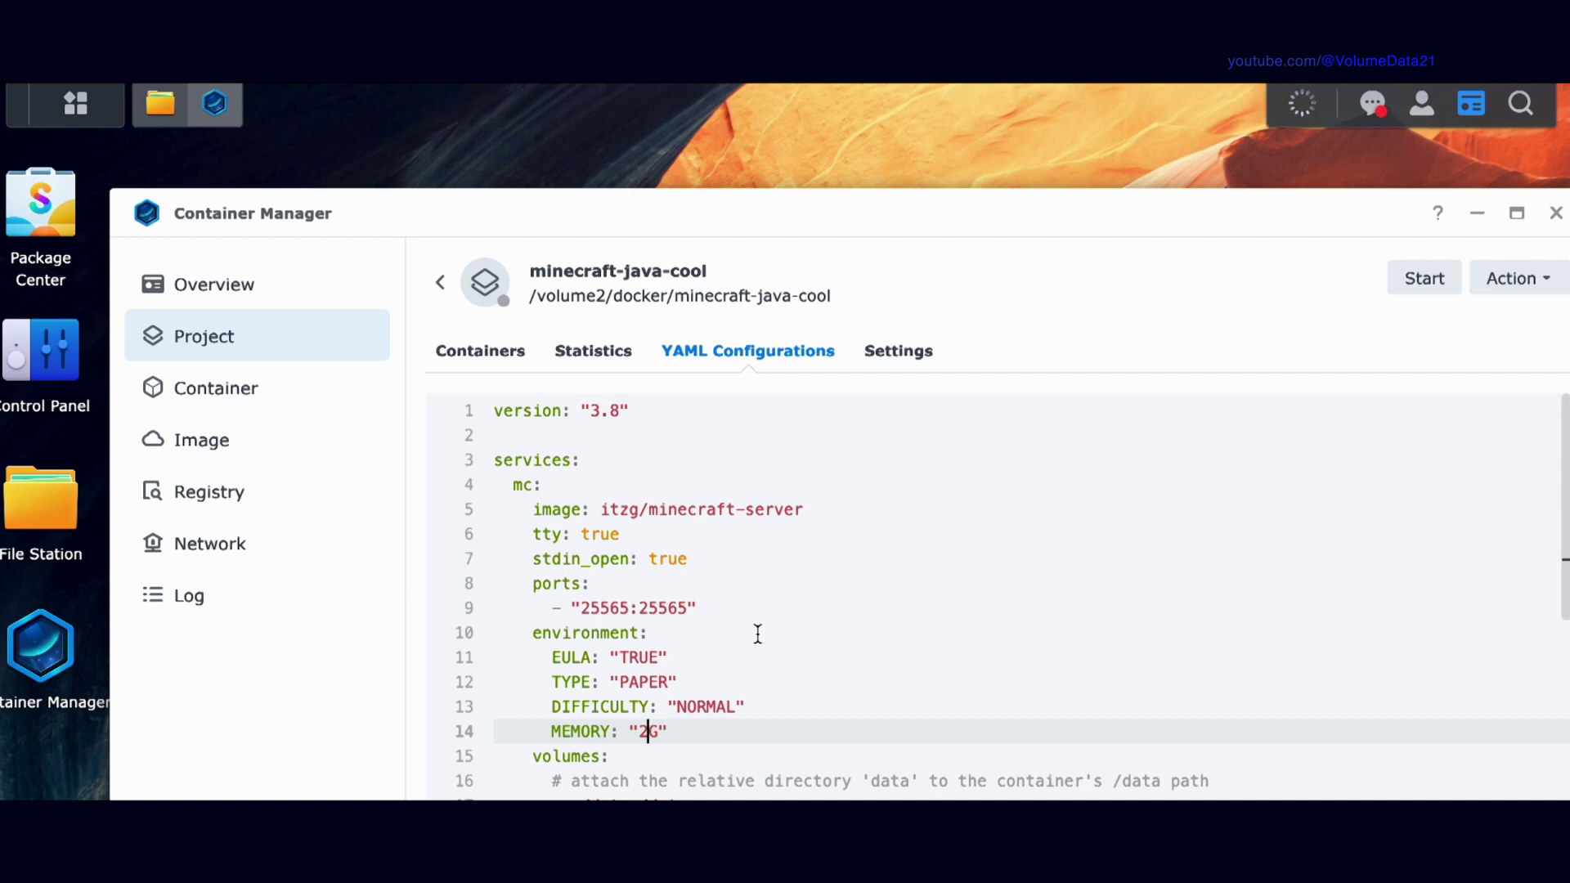
Review the environment and volumes entries in the minecraft-java-cool compose file in Container Manager
scroll(759, 621, "down", 5)
scroll(761, 607, "up", 4)
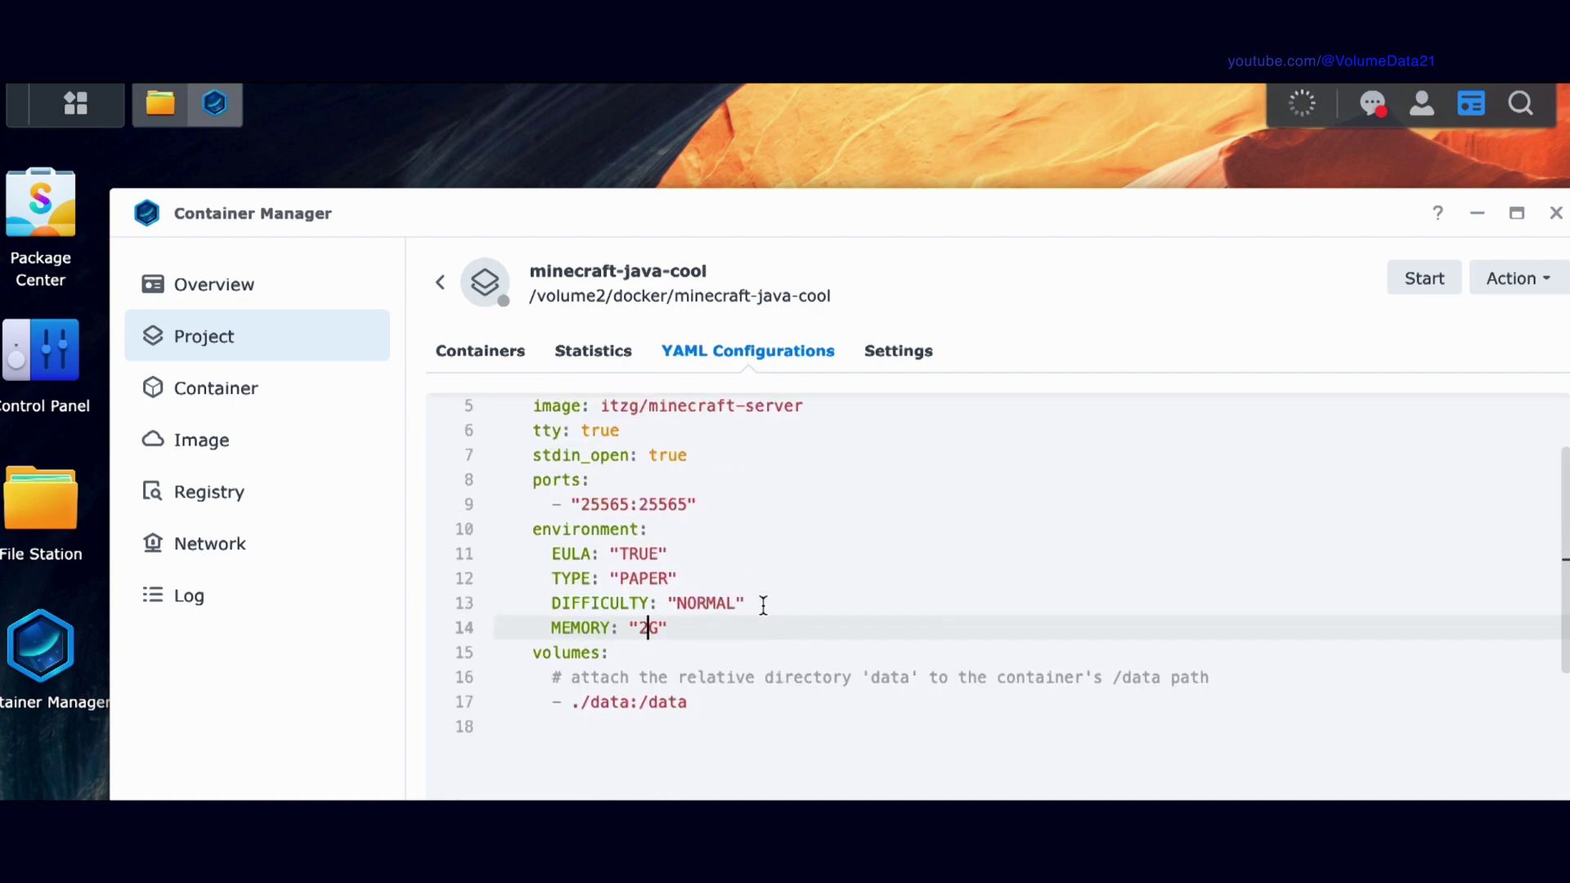
scroll(834, 554, "up", 2)
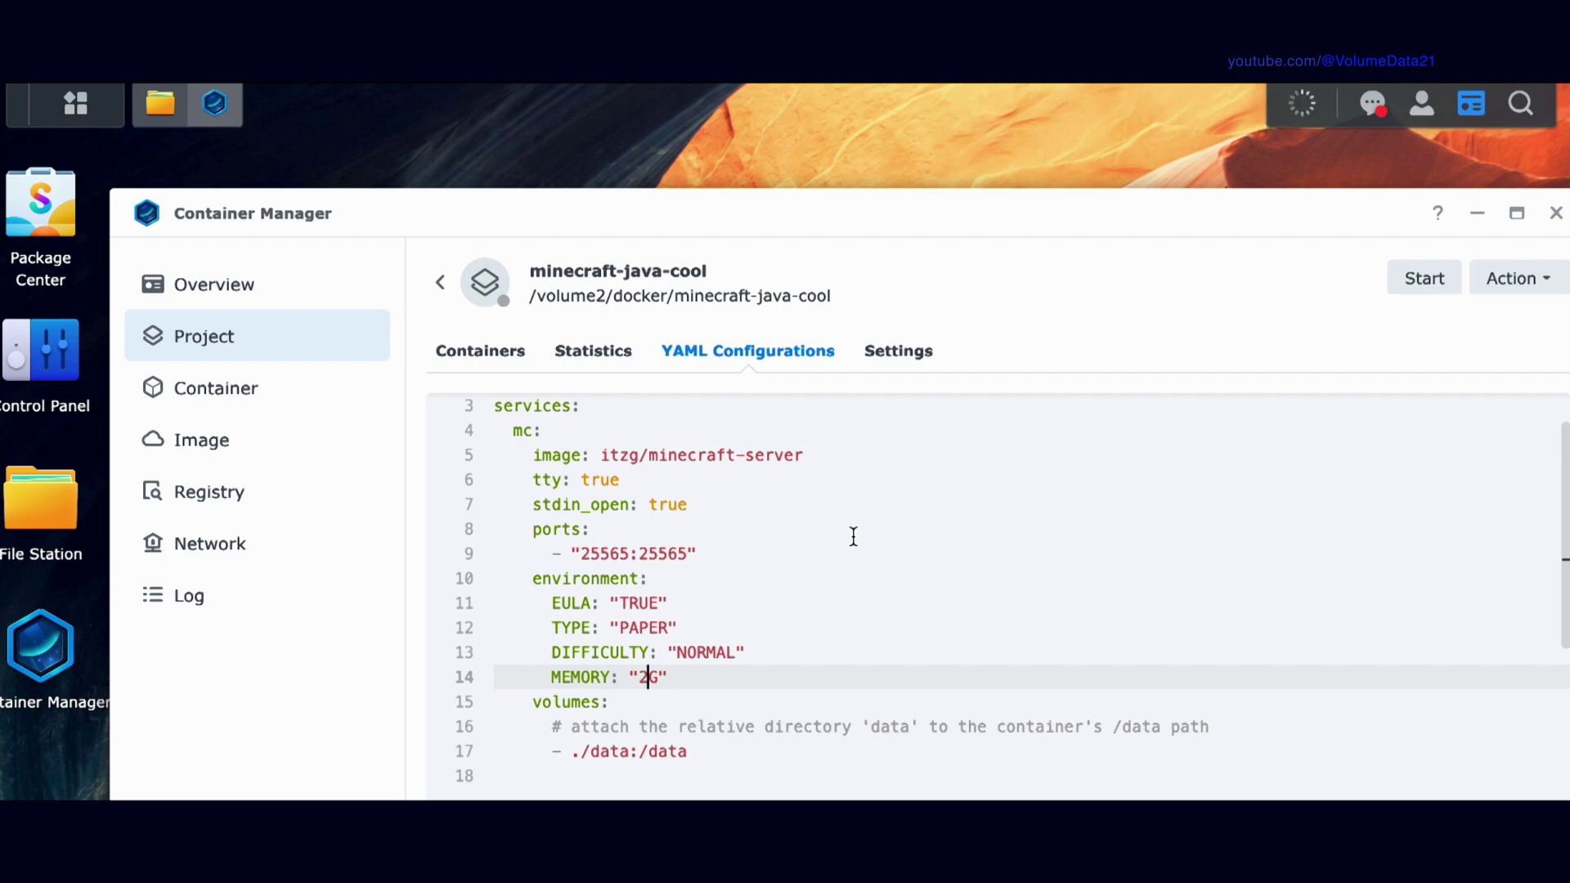
Examine the contents of docker/minecraft-java-cool/data in File Station and return to the docker folder
left_click(65, 532)
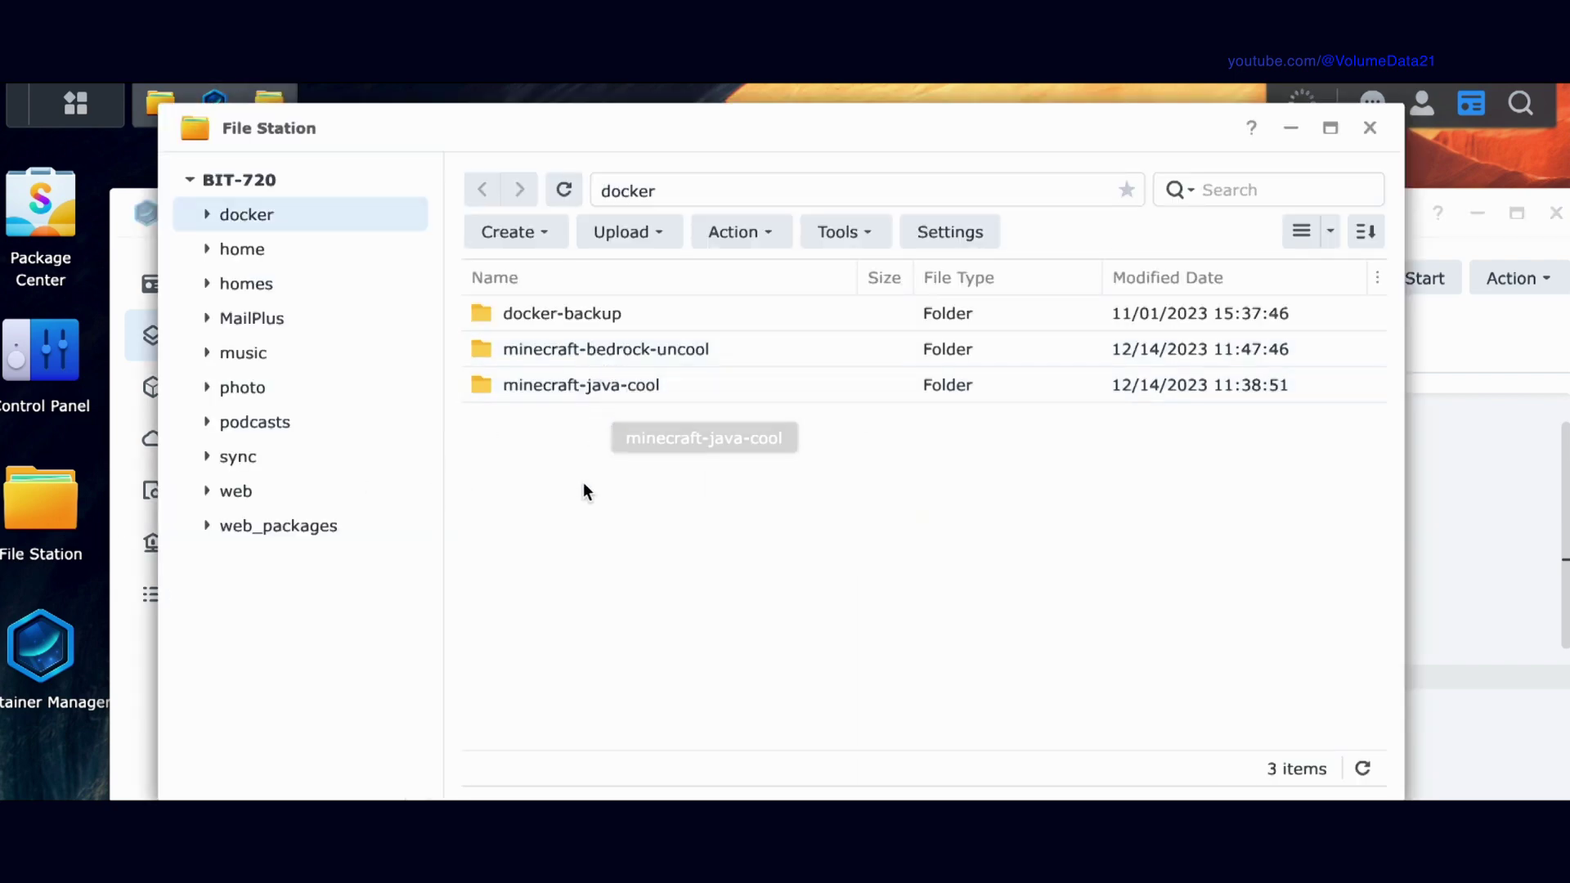
double_click(585, 394)
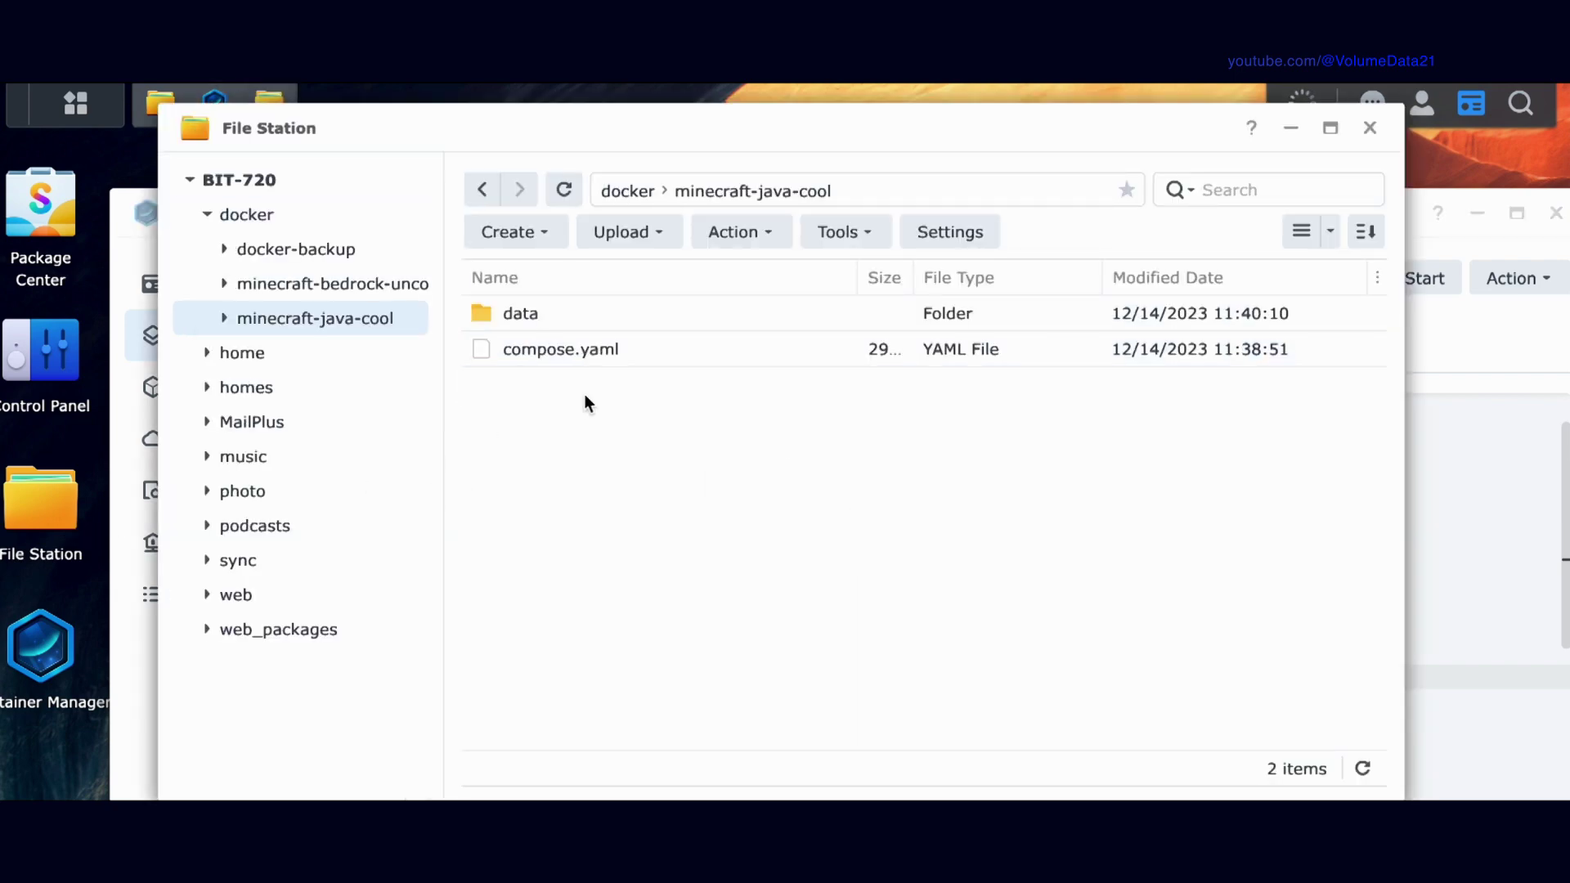
double_click(527, 313)
scroll(634, 555, "down", 6)
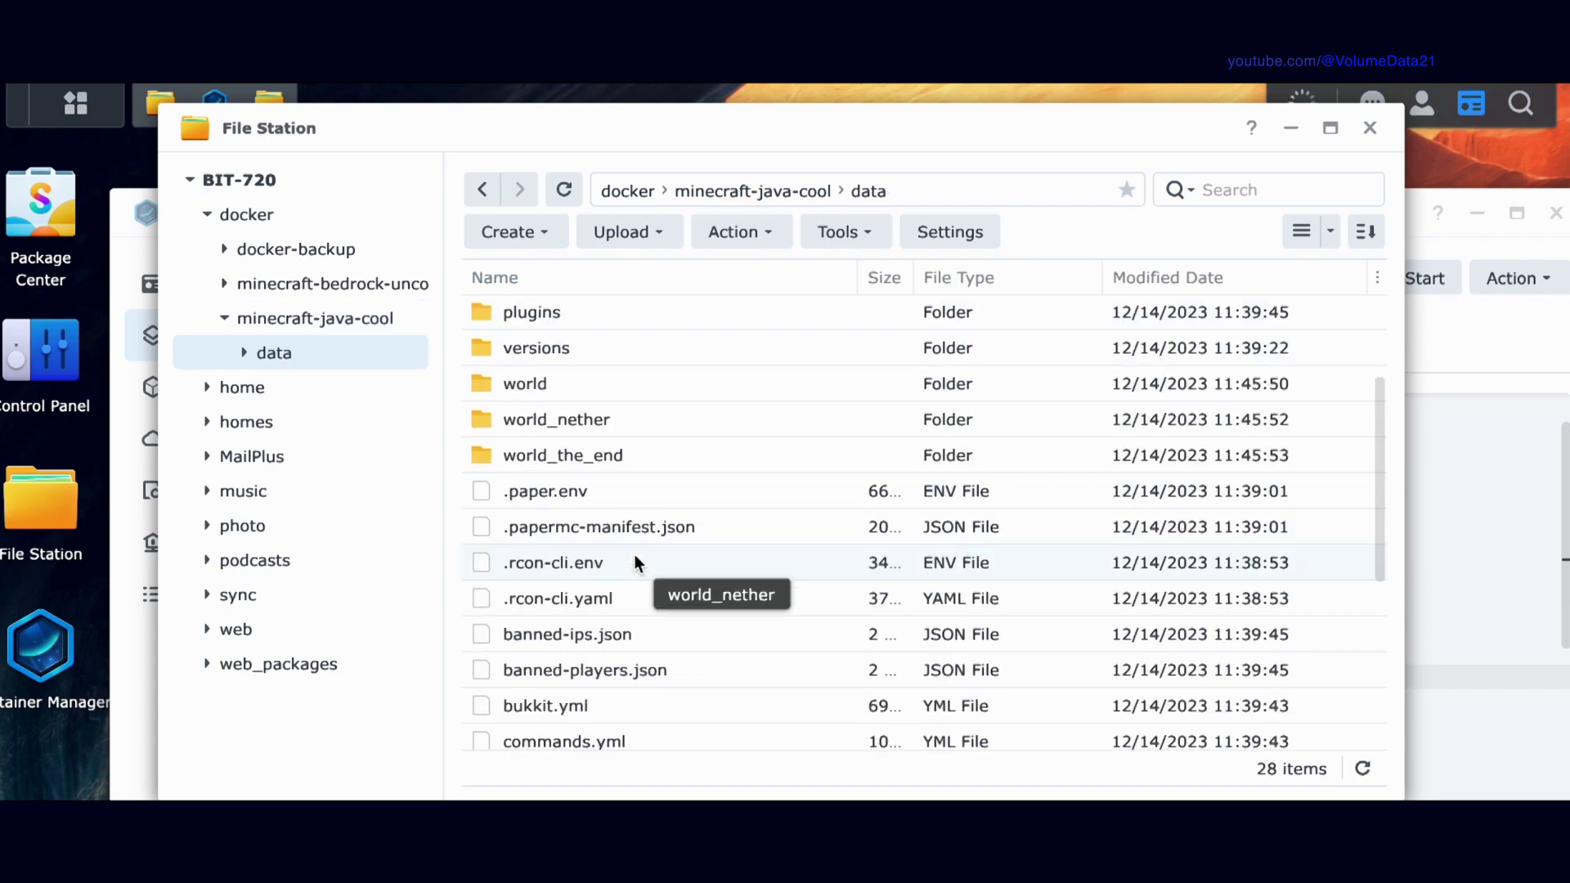
scroll(706, 430, "up", 6)
left_click(769, 194)
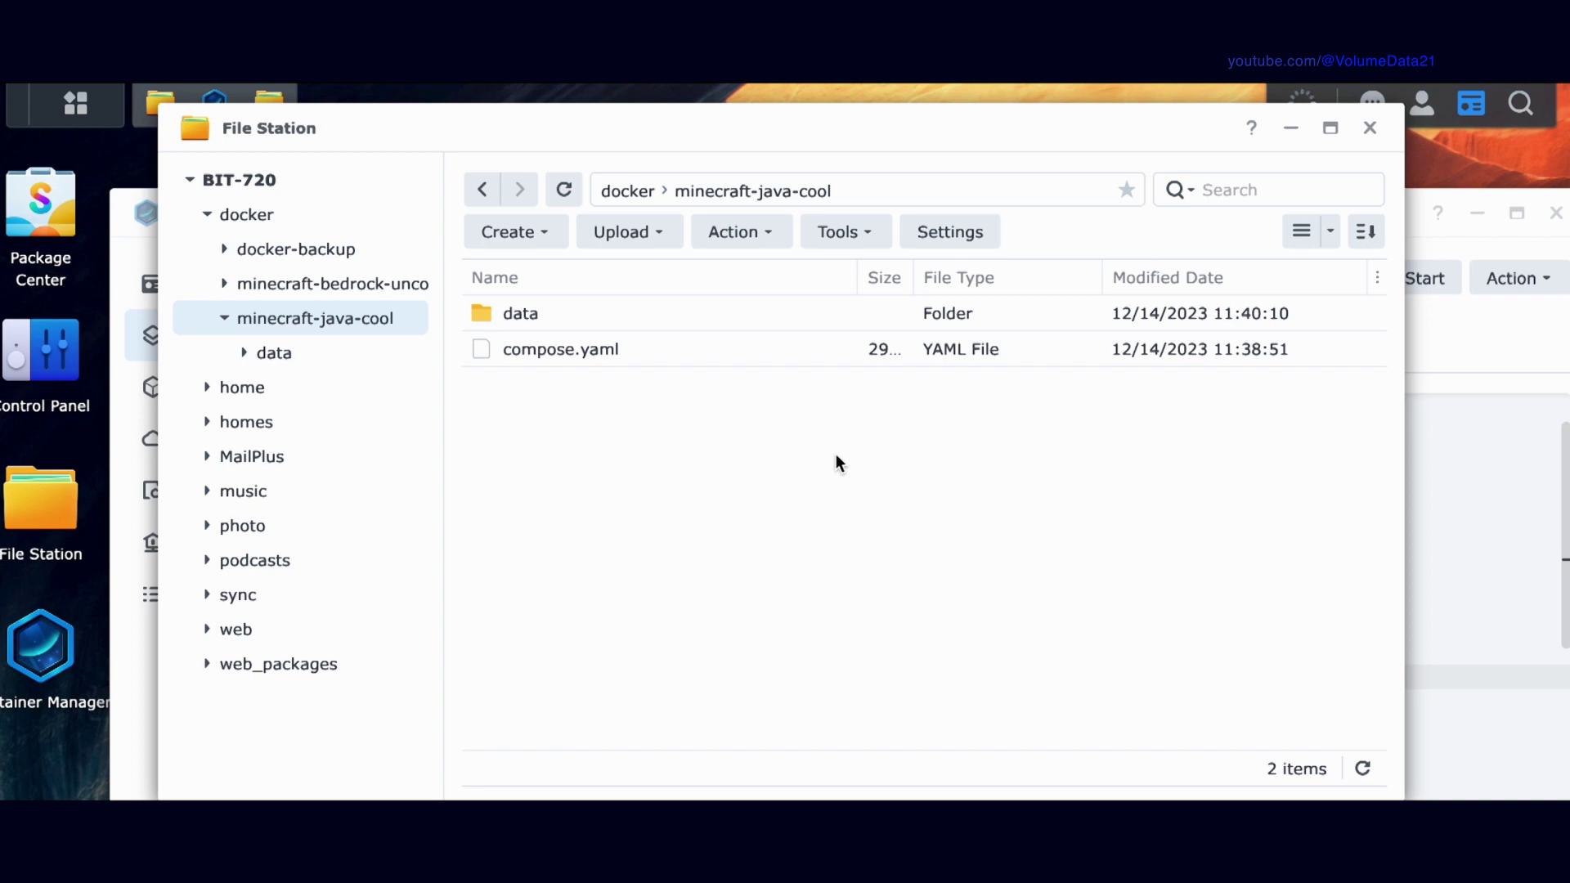
key("BackSpace")
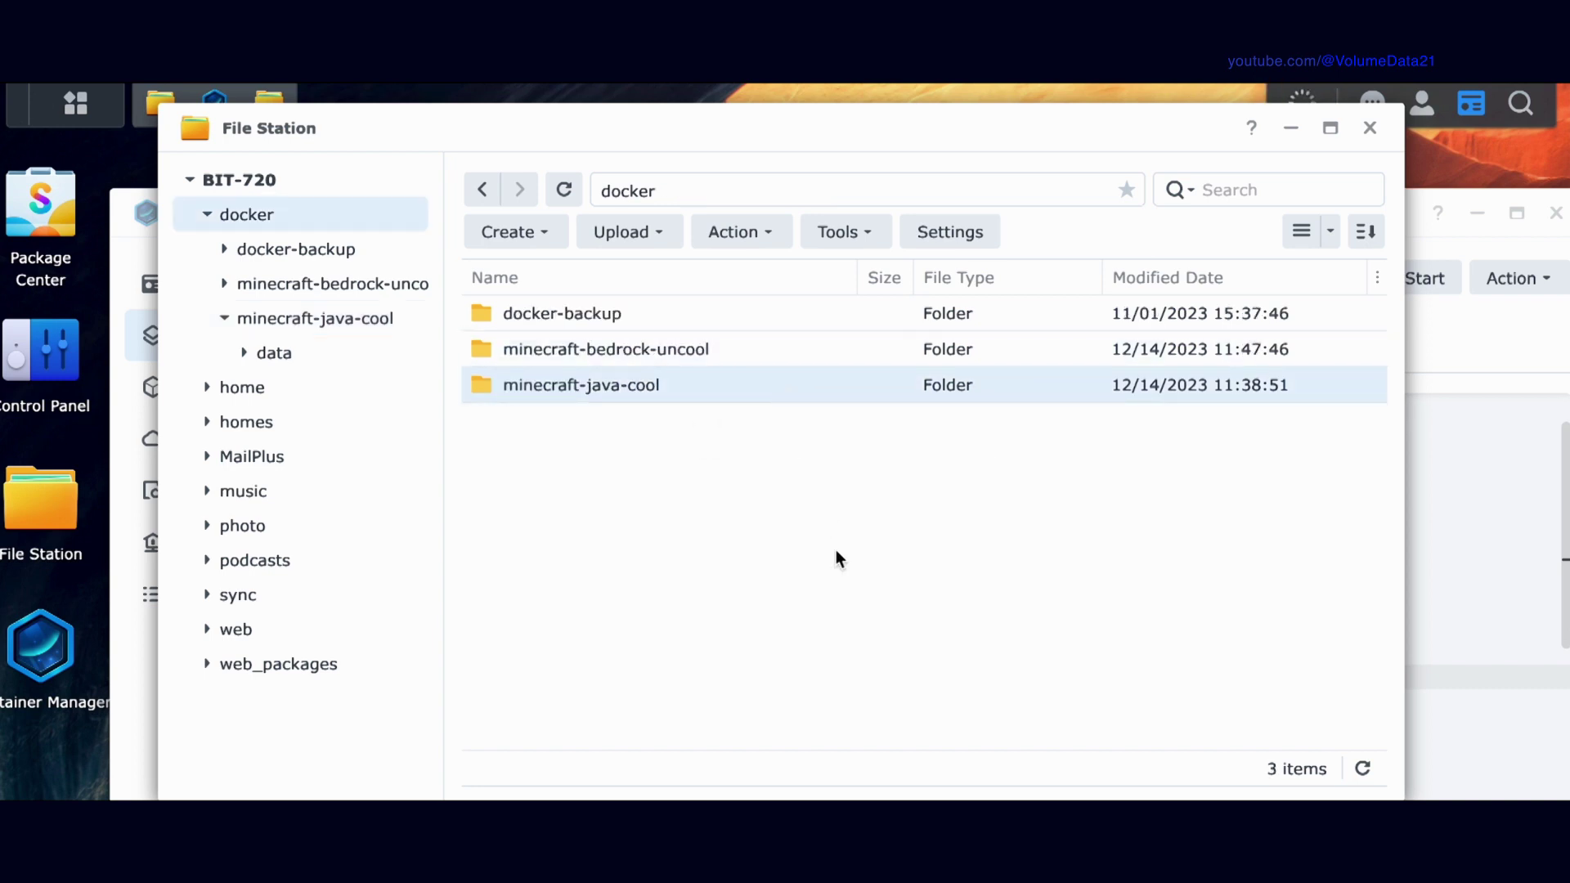
Search all packages in Package Center for "snapshot"
left_click(40, 204)
left_click(246, 292)
left_click(945, 181)
type("snapshots")
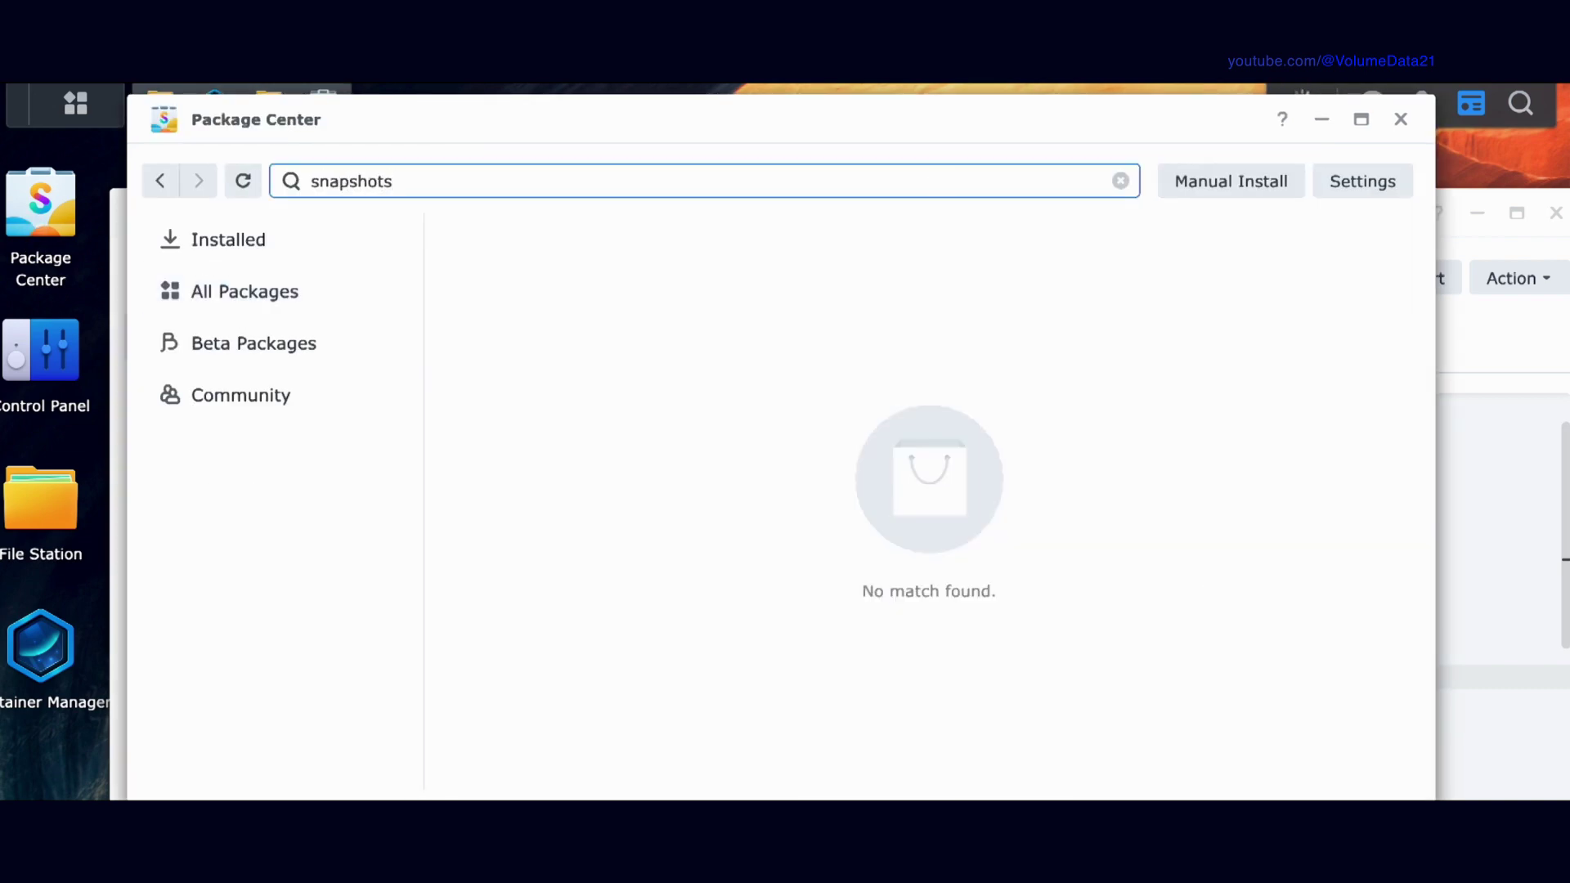
left_click(1120, 180)
type("snapshot")
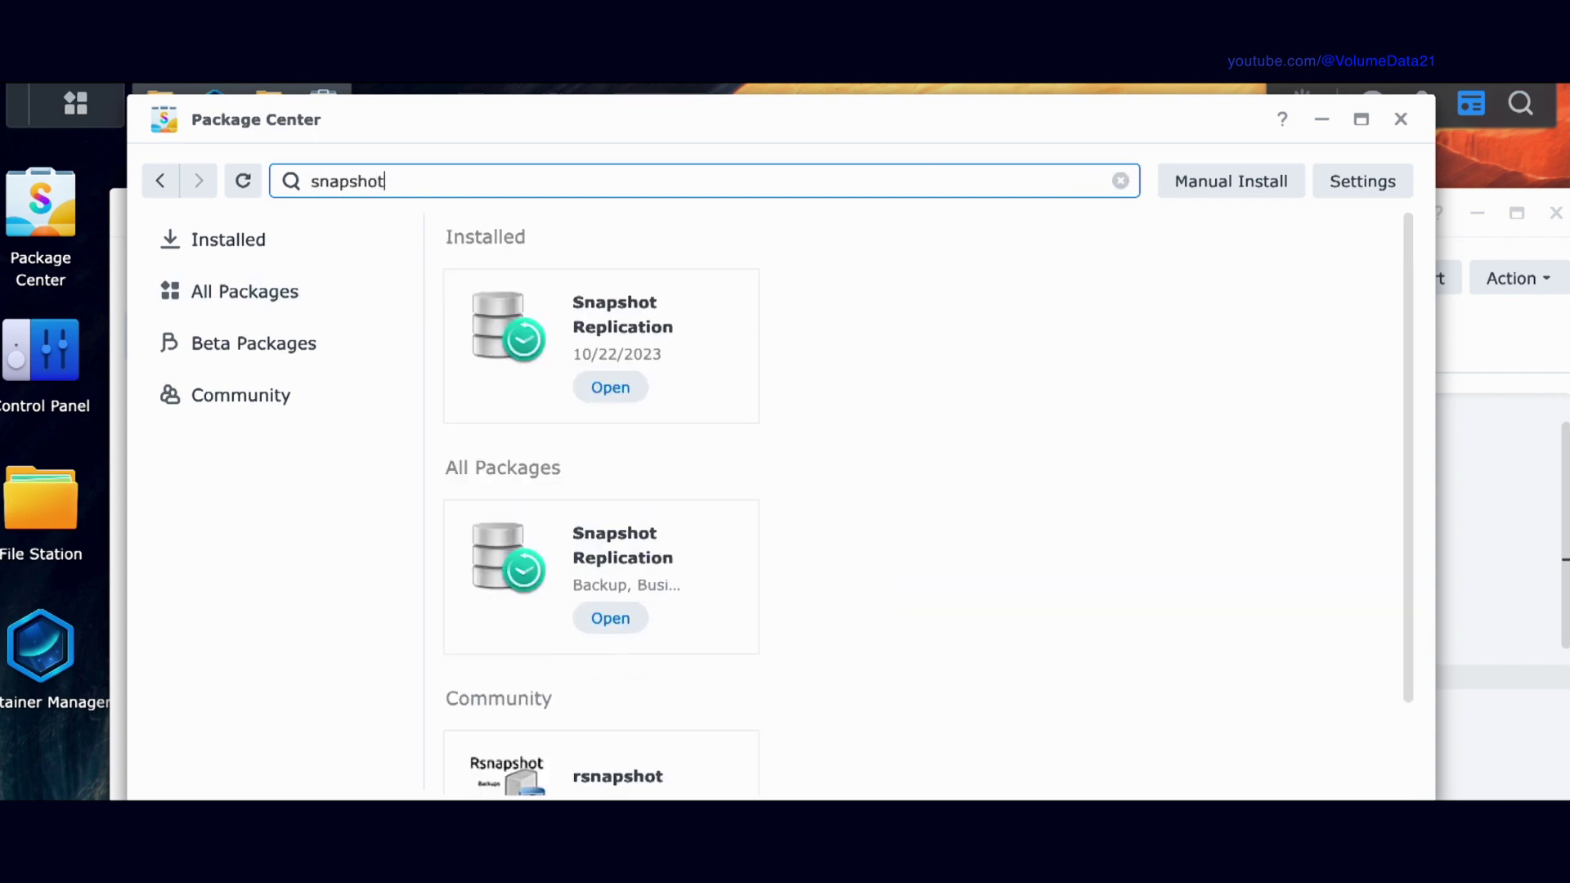
Search Package Center for "hyperbackup", then close Package Center and File Station
double_click(808, 188)
type("hyperbackup")
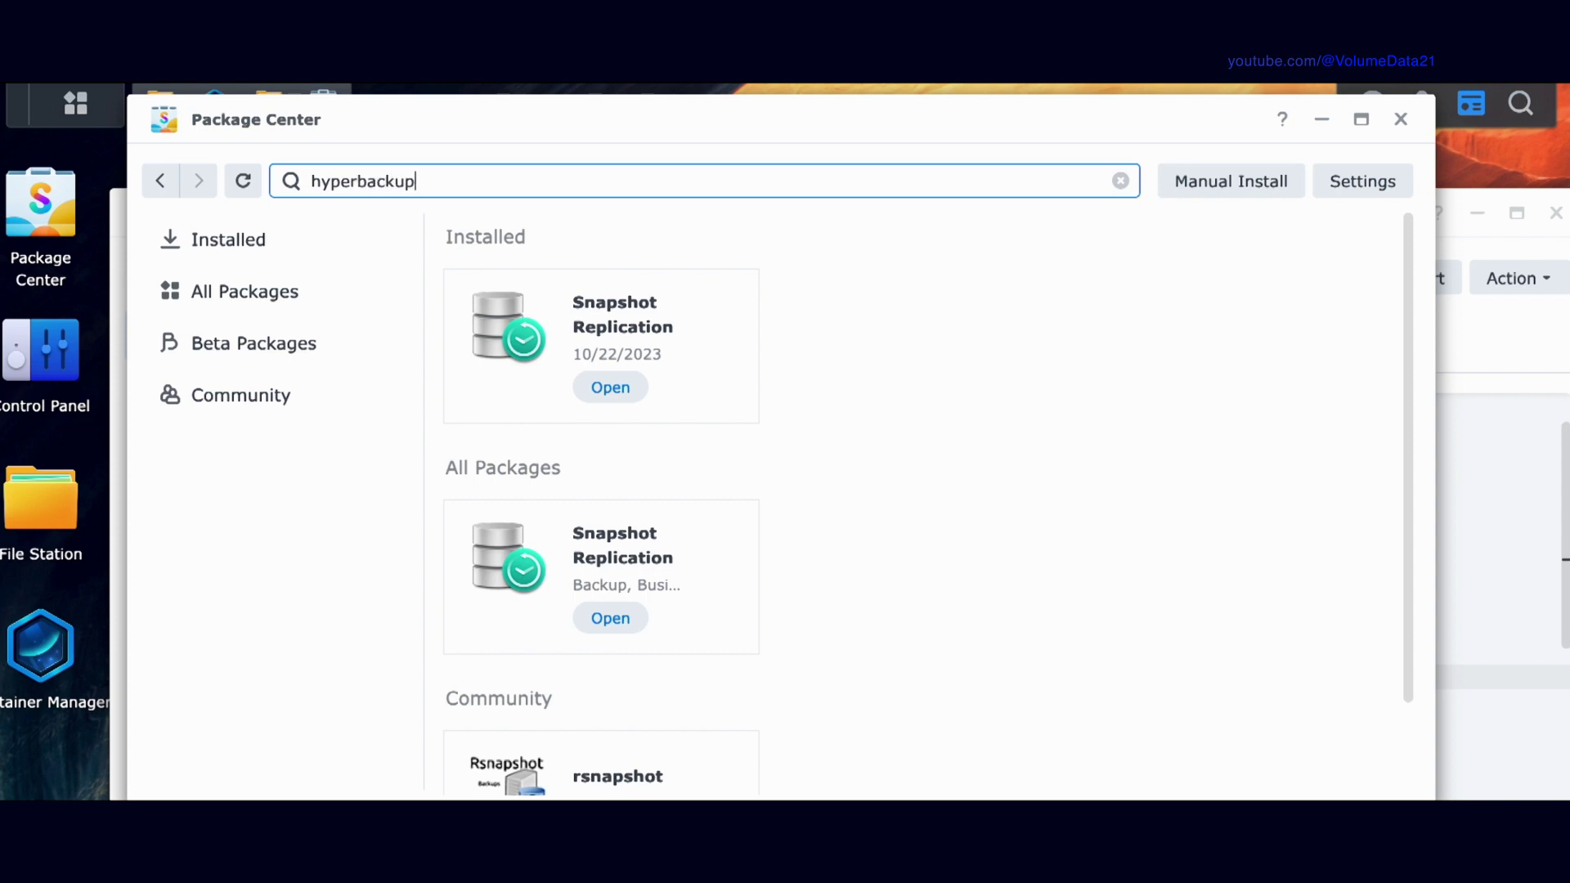
left_click(1401, 120)
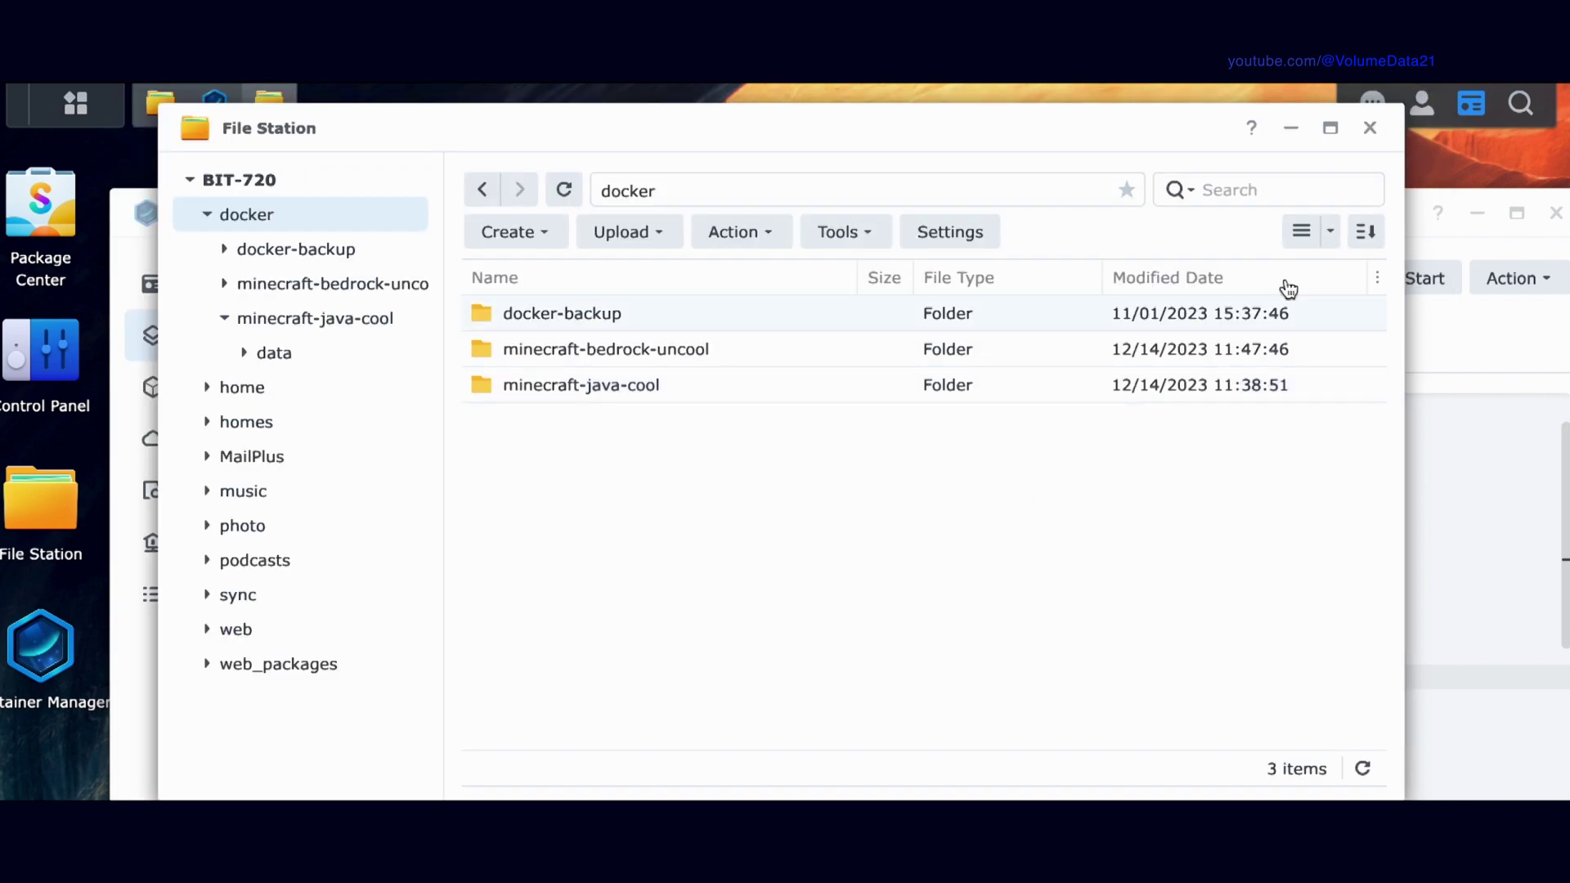
left_click(1371, 128)
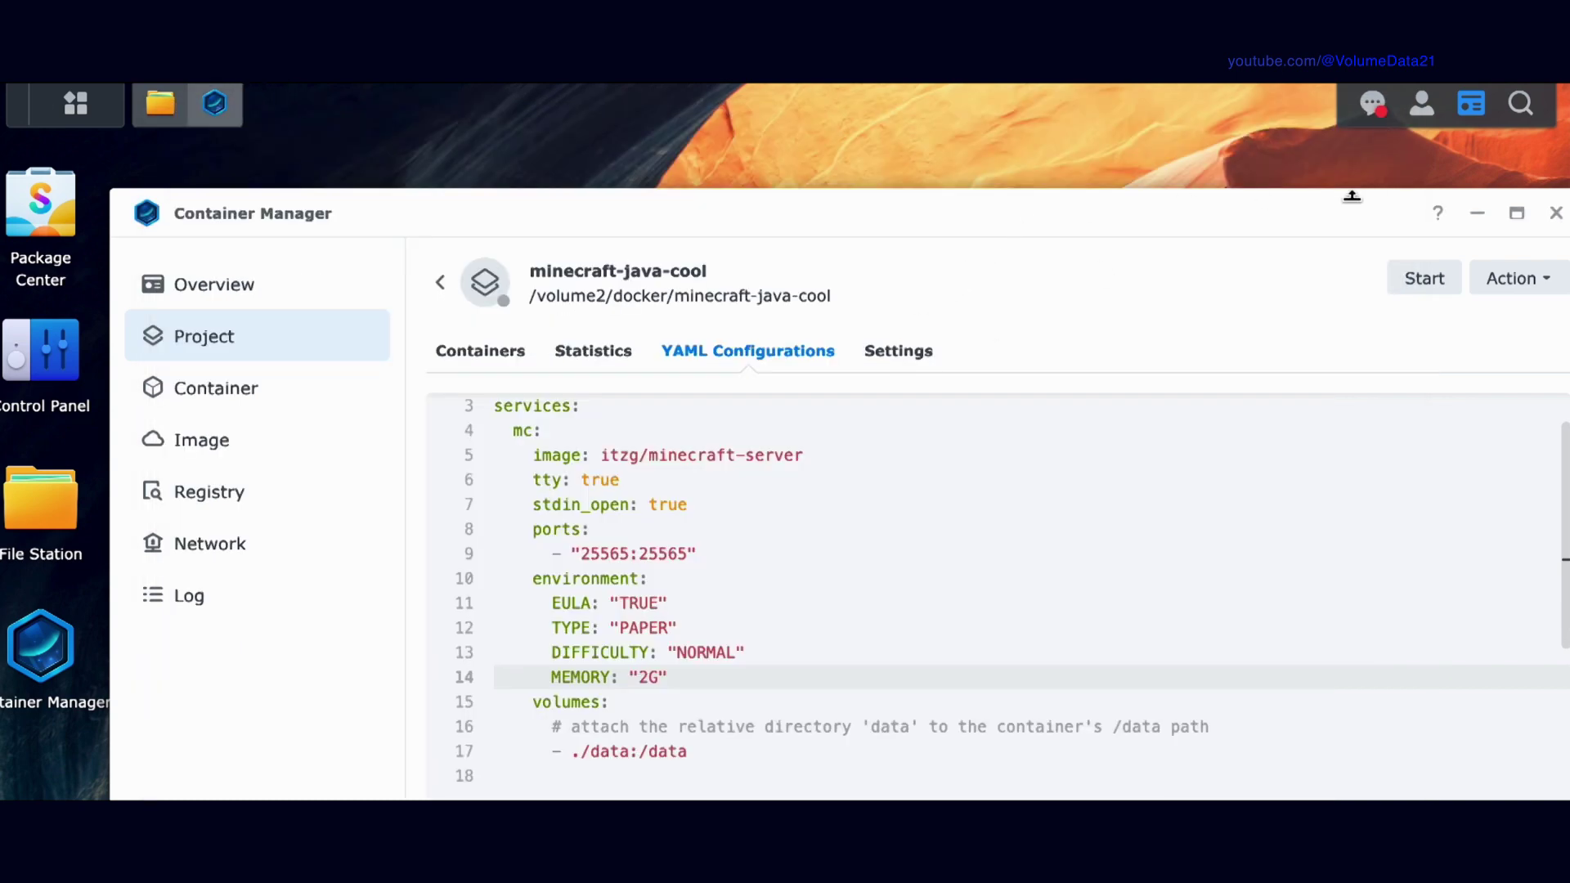
Minimize Container Manager and search Package Center for "tailscale"
left_click_drag(1170, 214, 1151, 173)
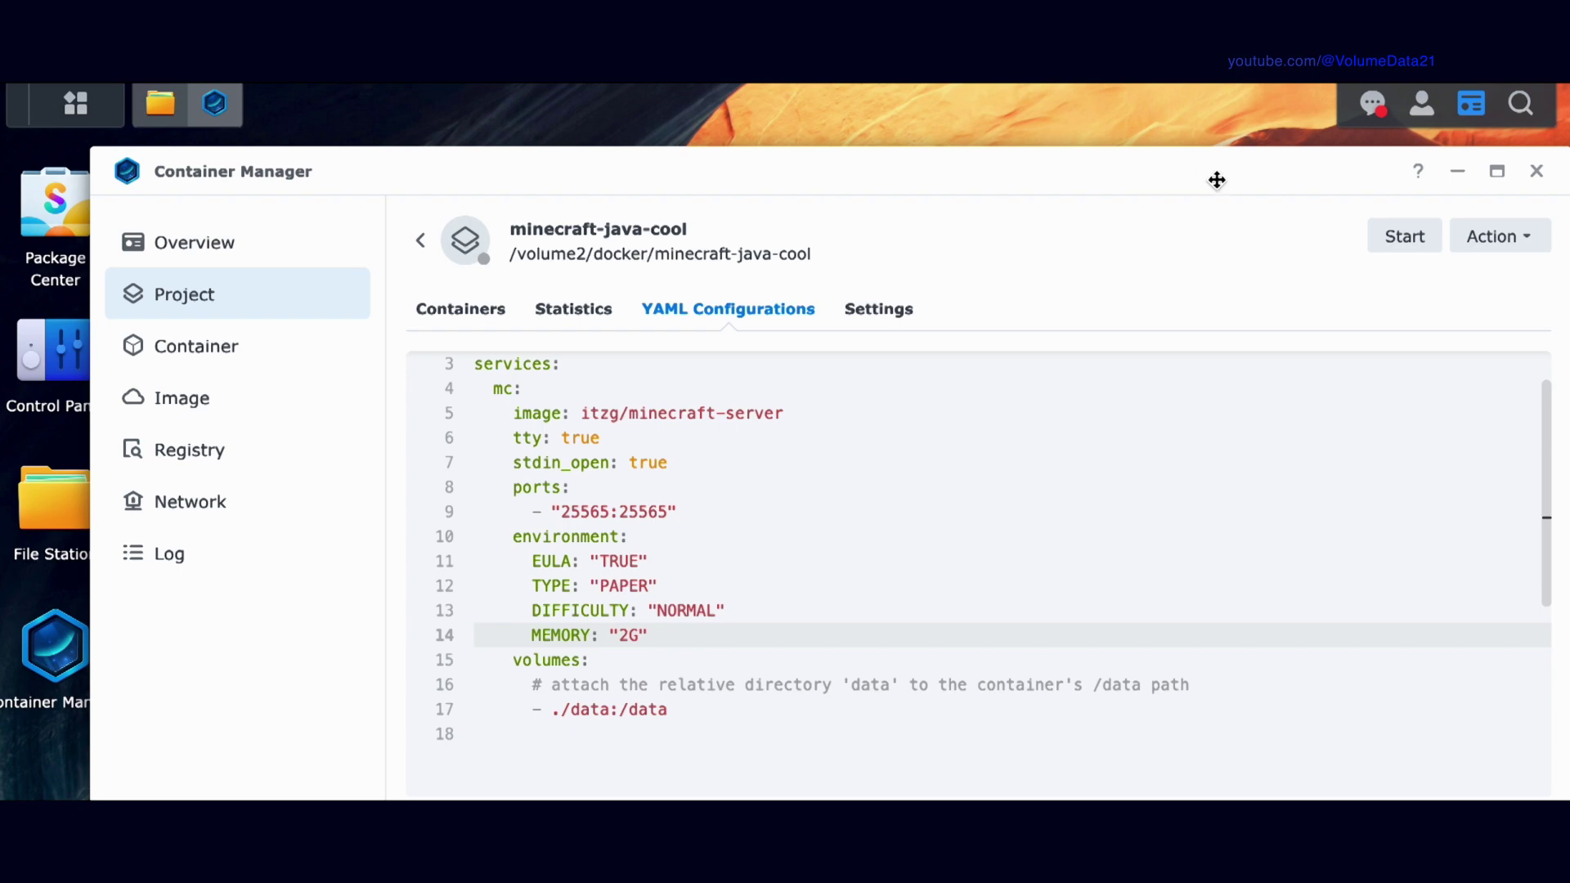
left_click(1457, 171)
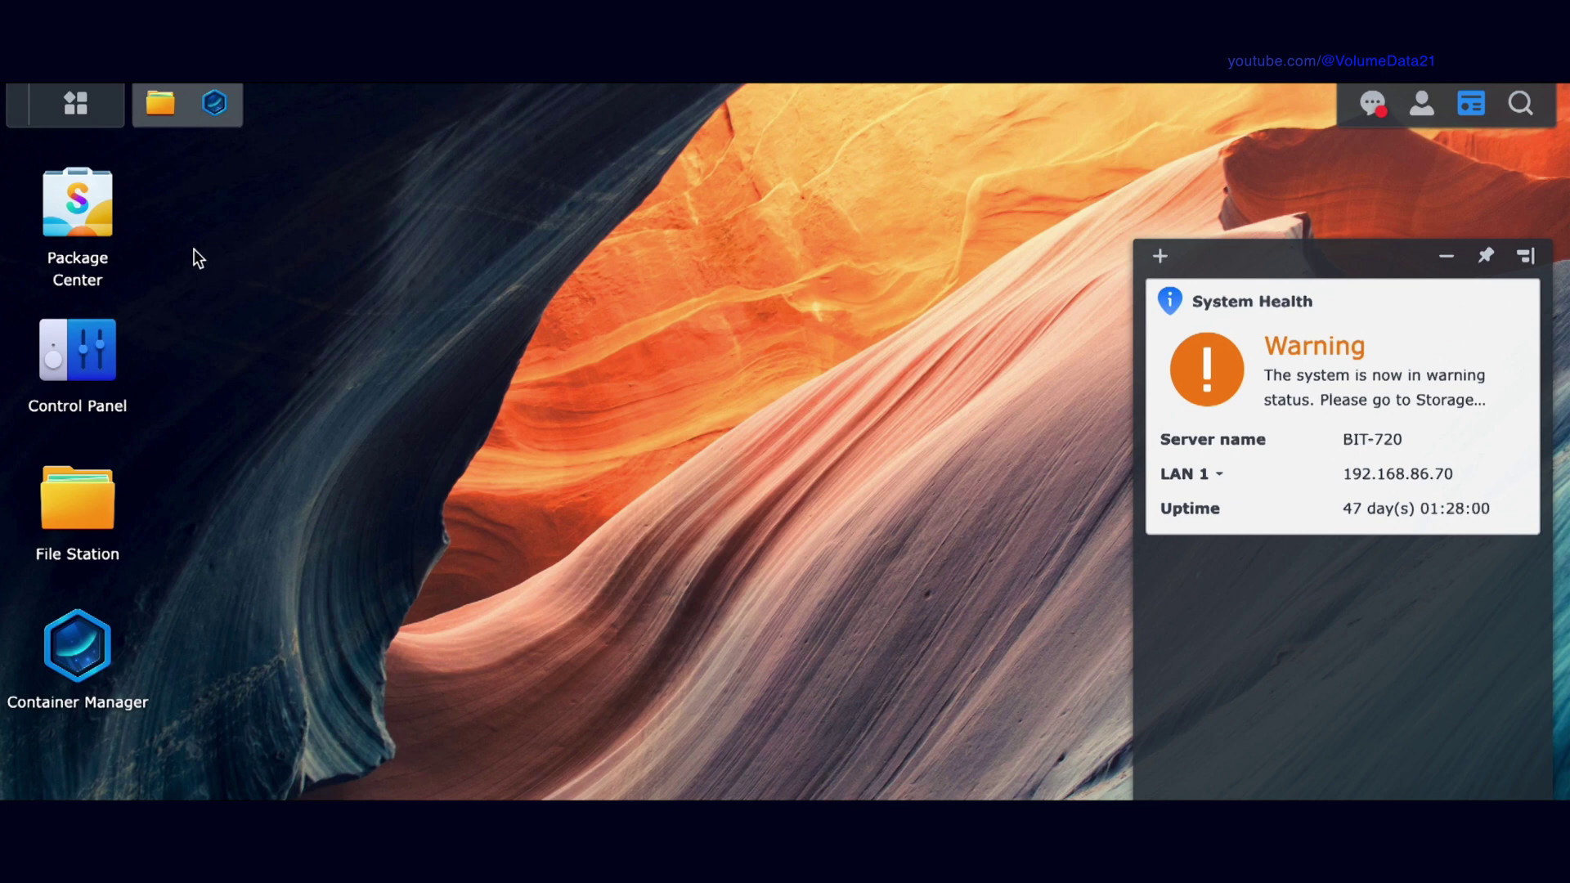
left_click(77, 209)
left_click(516, 190)
type("tailscale")
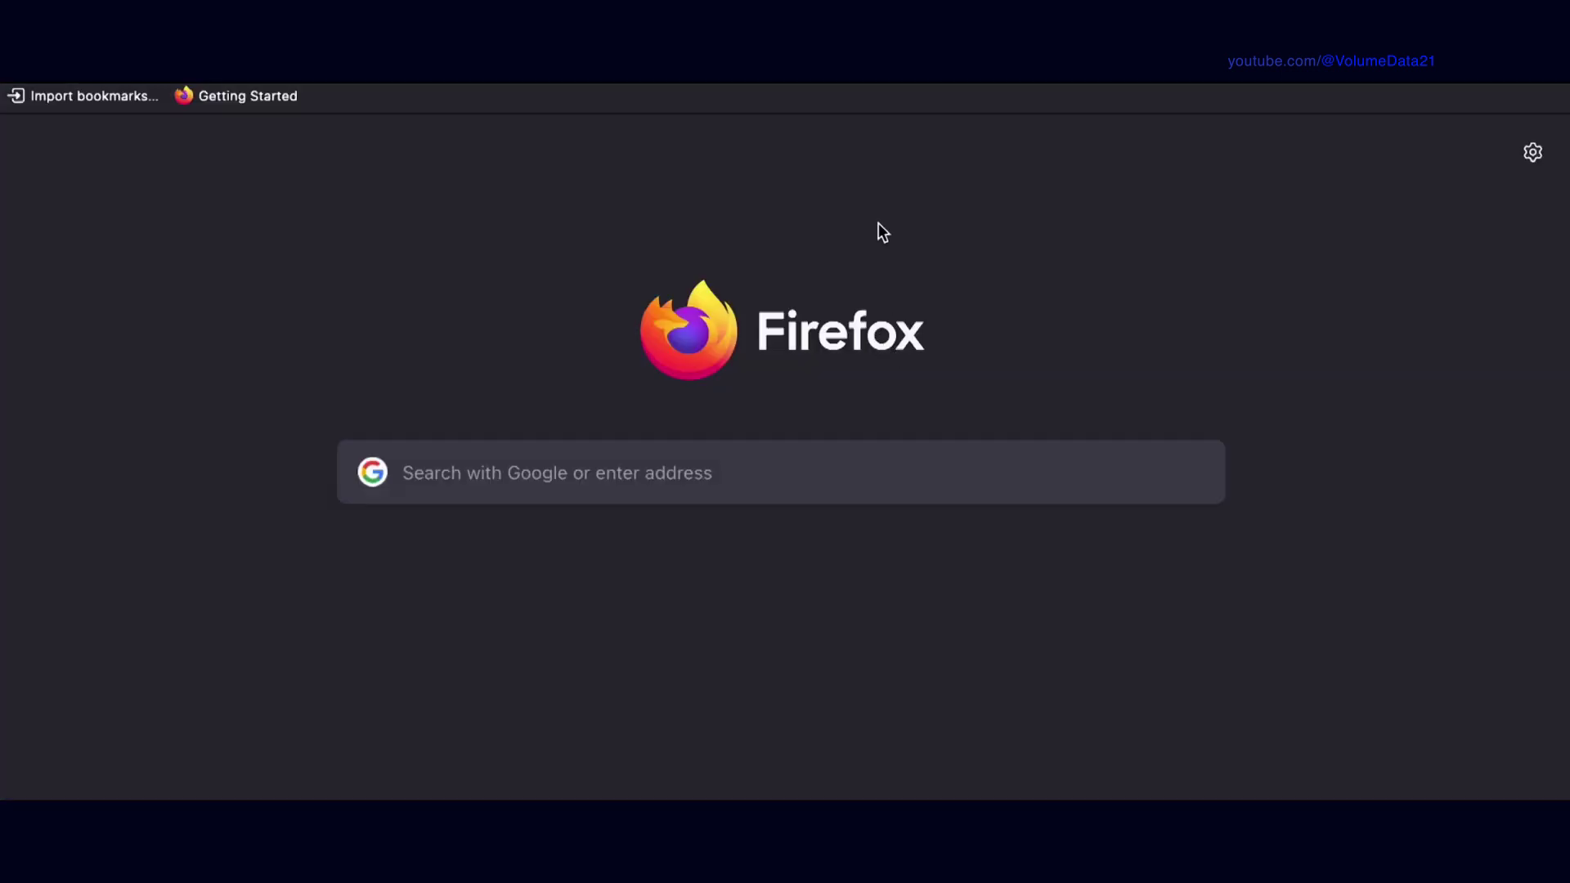
Search the web for "tailscale" in Firefox, open the Tailscale website and look over its homepage
type("tailscale")
key("Return")
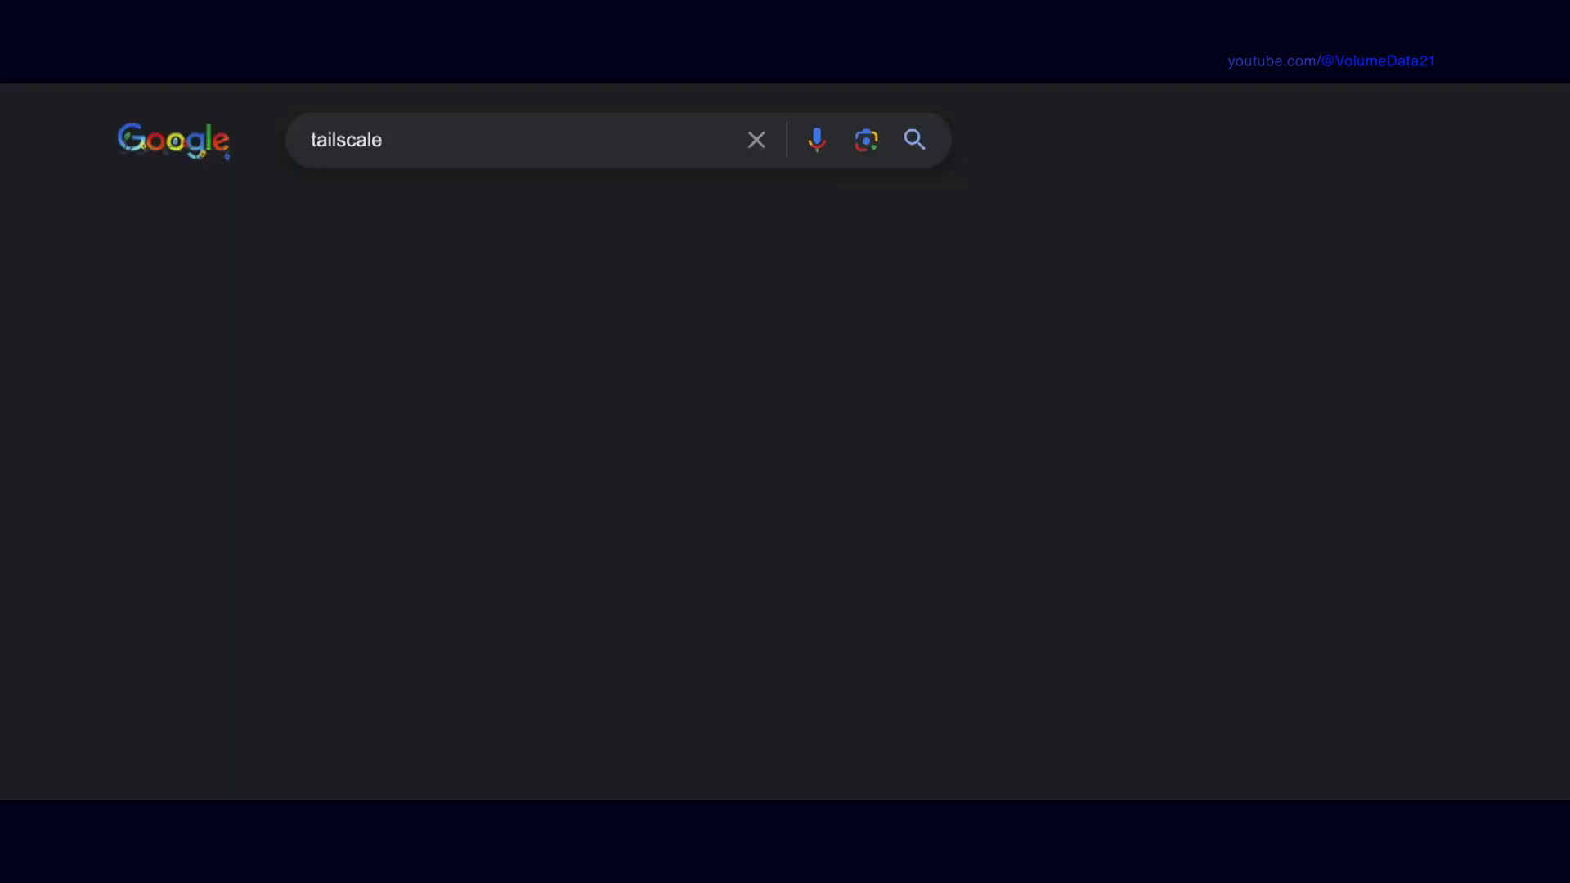
left_click(373, 498)
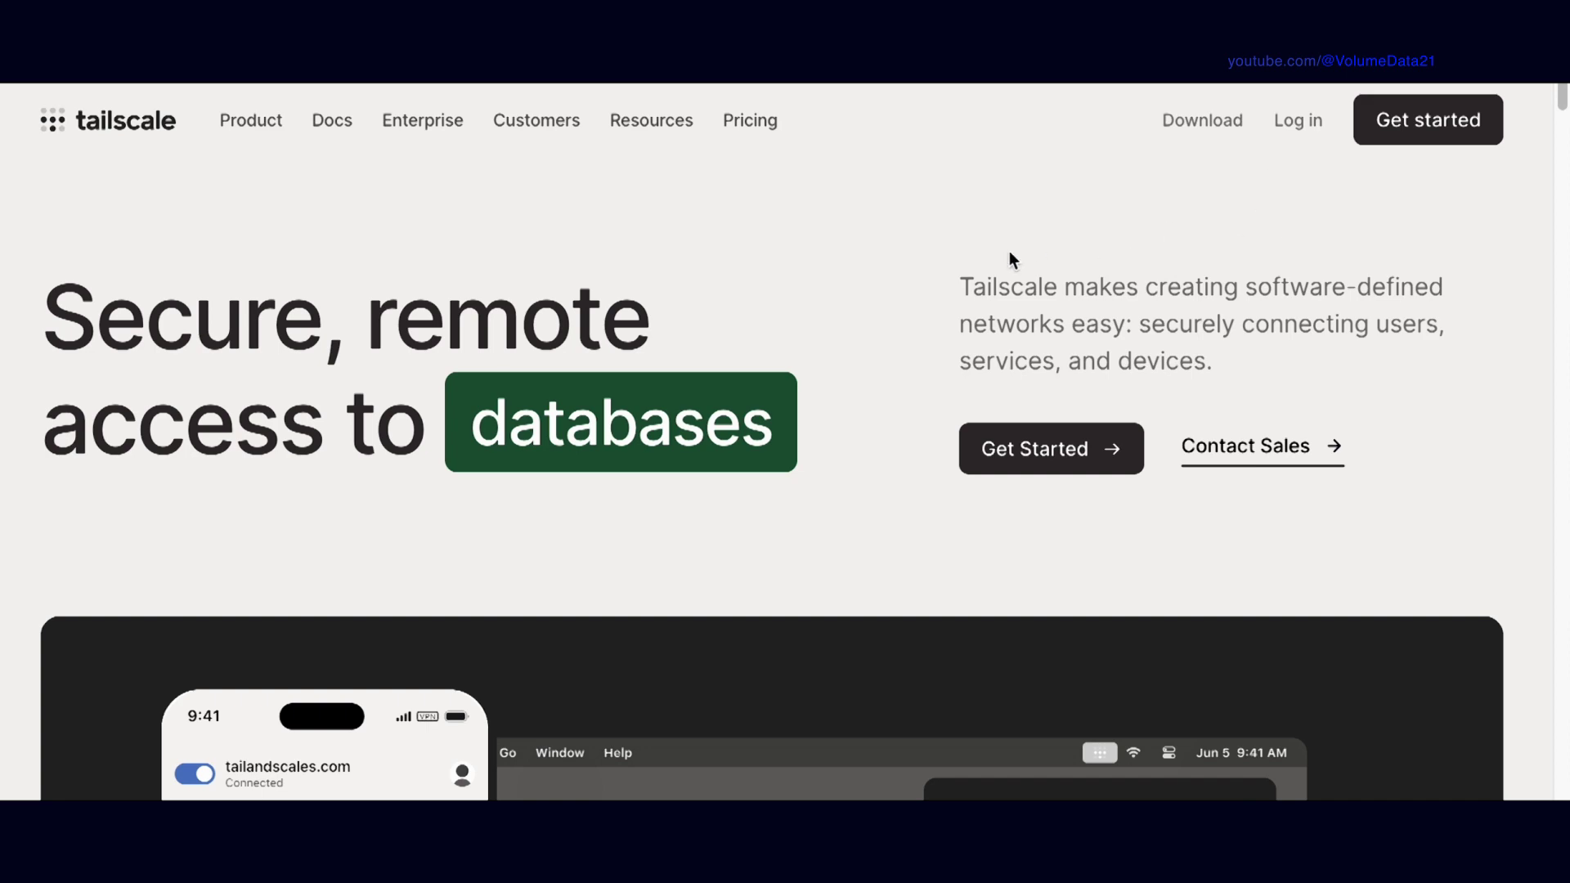
scroll(1009, 255, "down", 8)
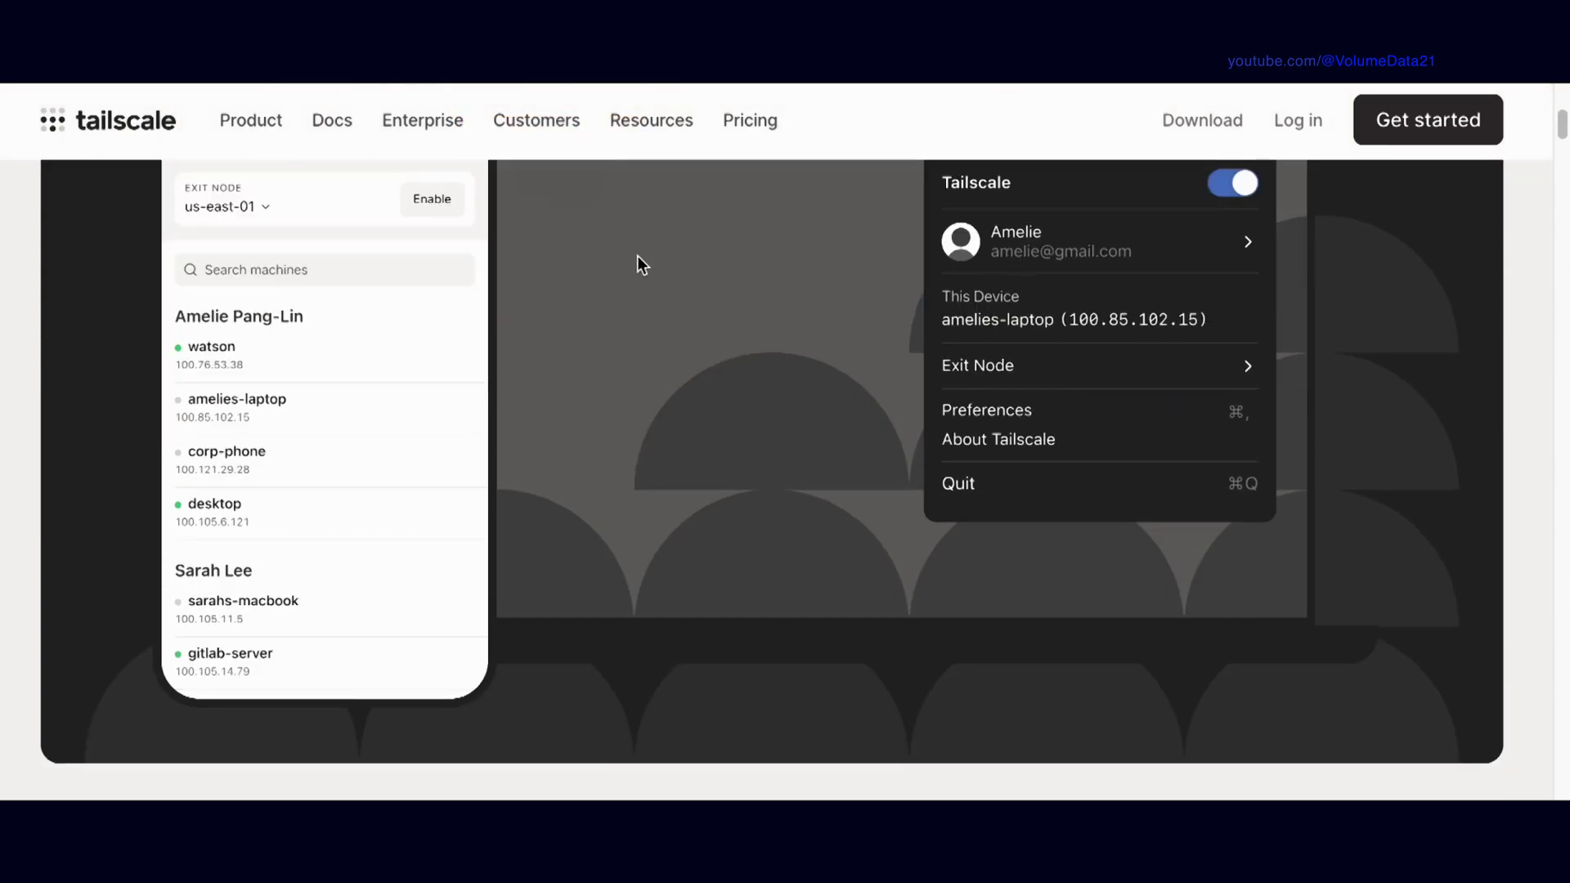
scroll(628, 458, "up", 2)
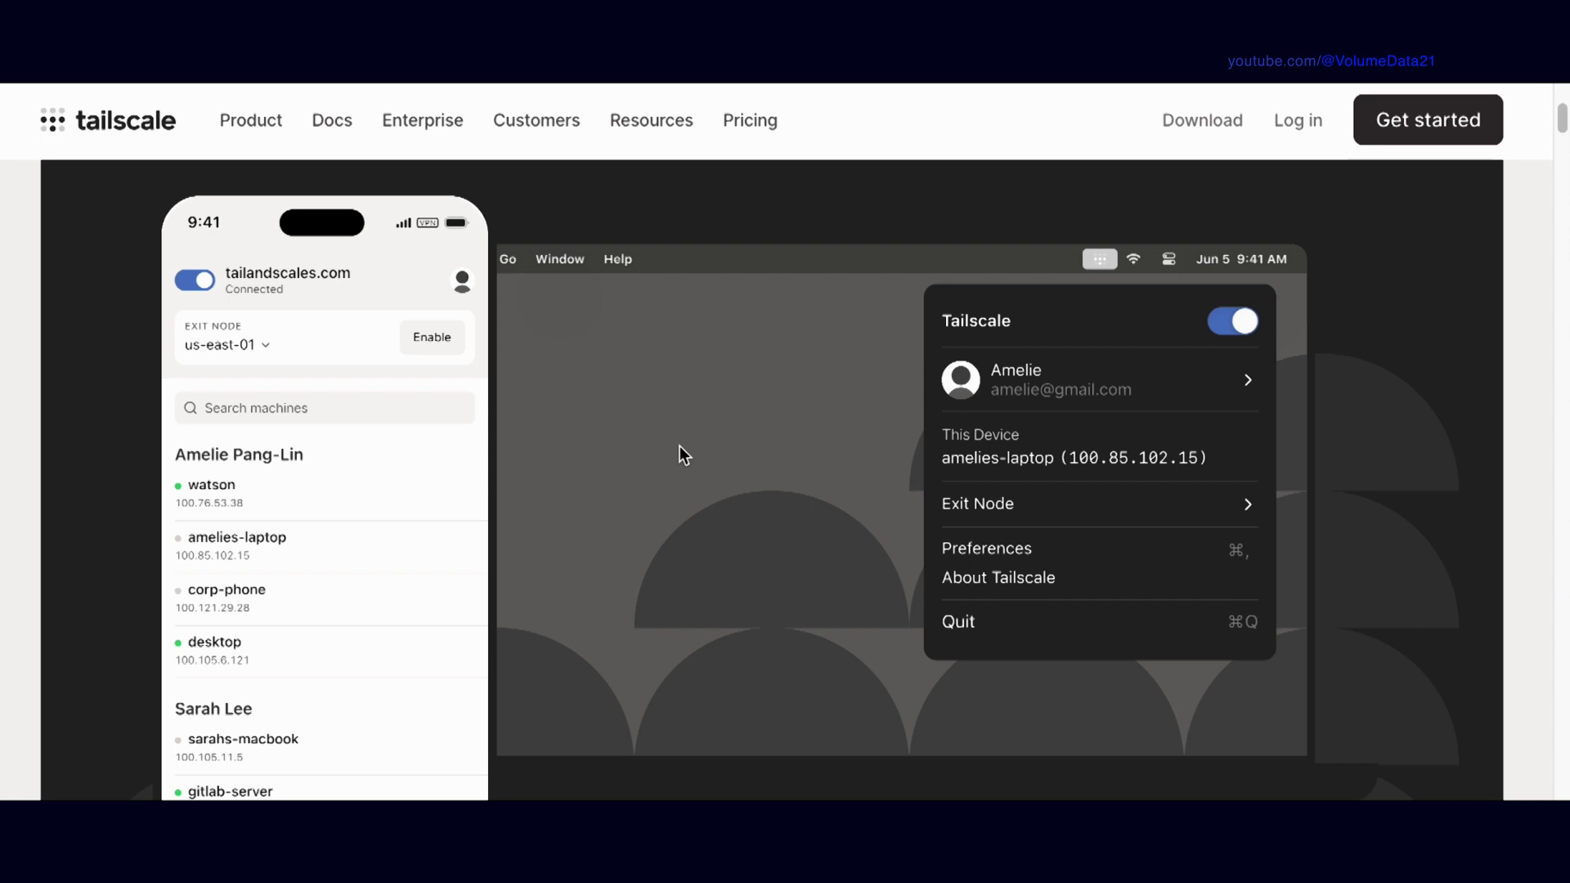
right_click(365, 499)
key("Escape")
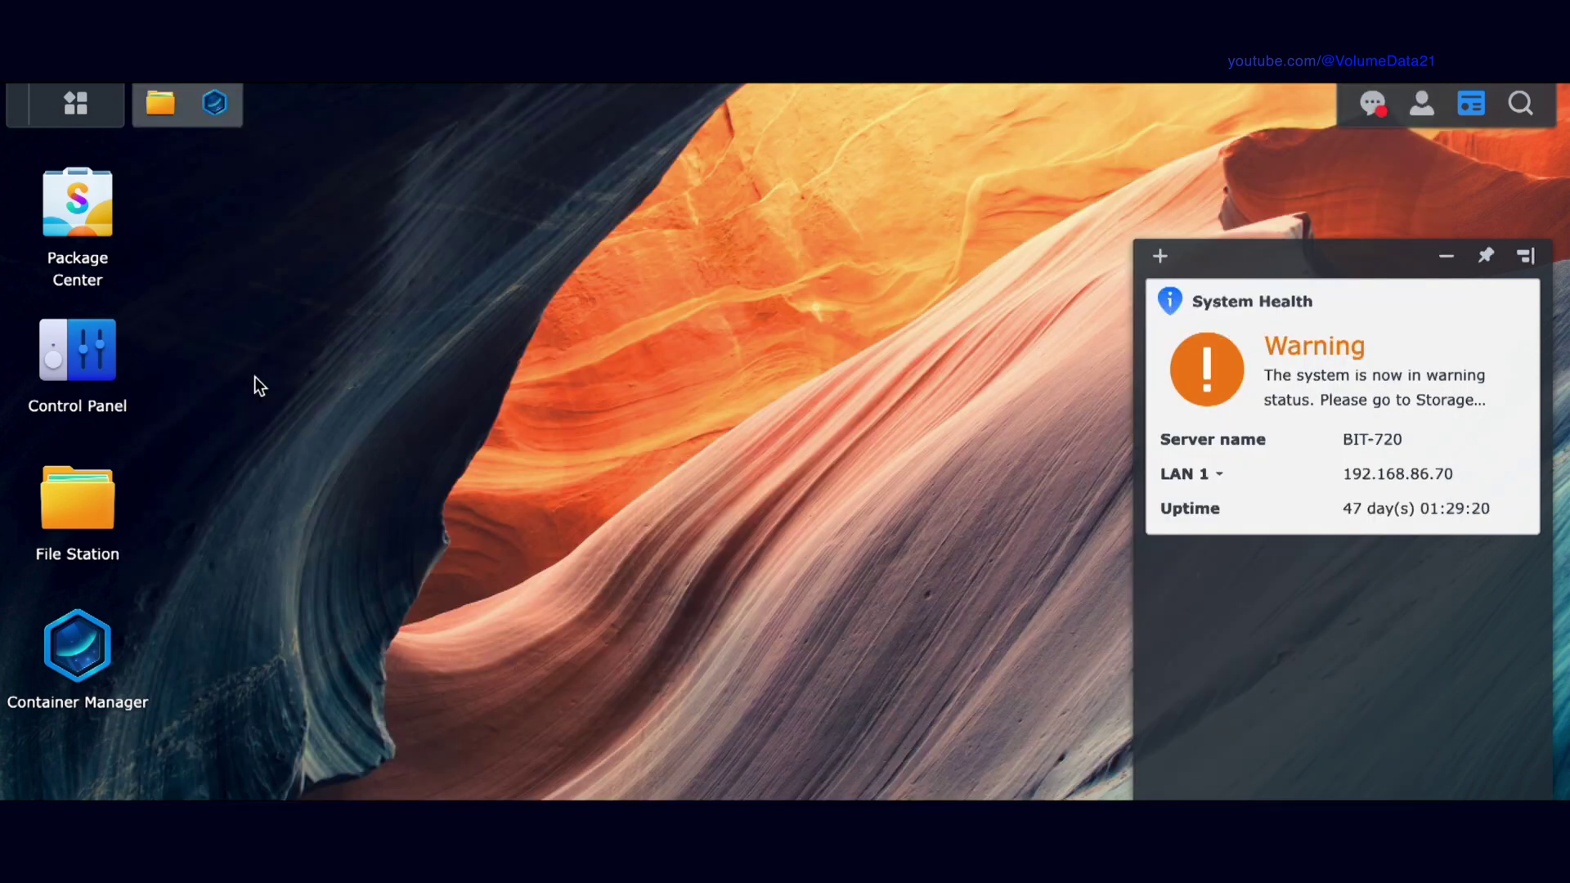
Bring back the minecraft-java-cool compose file in Container Manager and highlight the container port in its 25565:25565 mapping
left_click(78, 701)
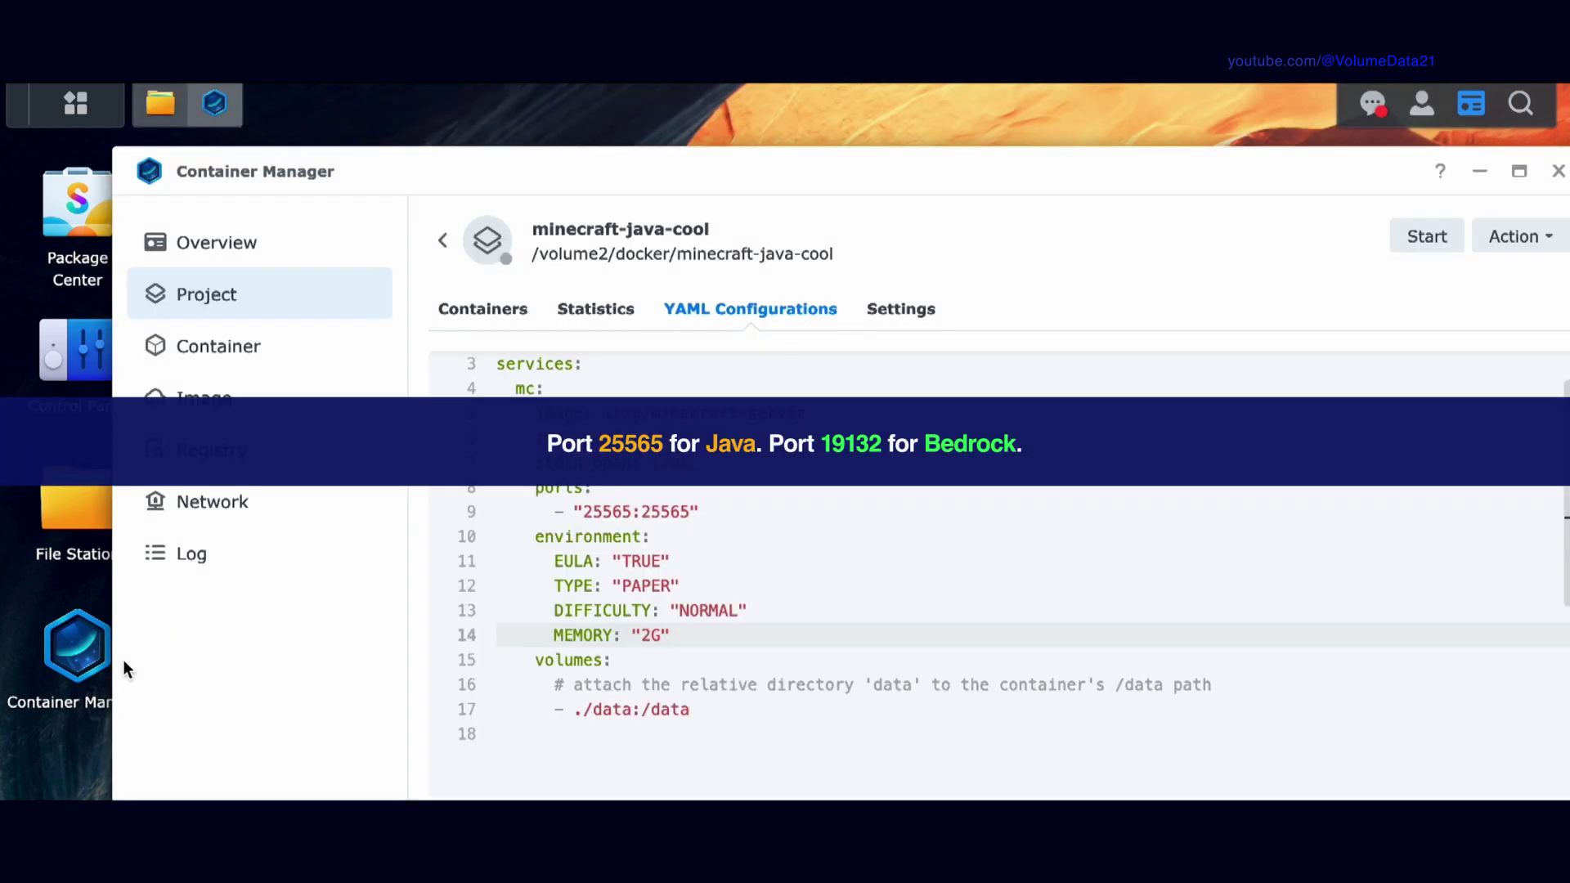
triple_click(600, 512)
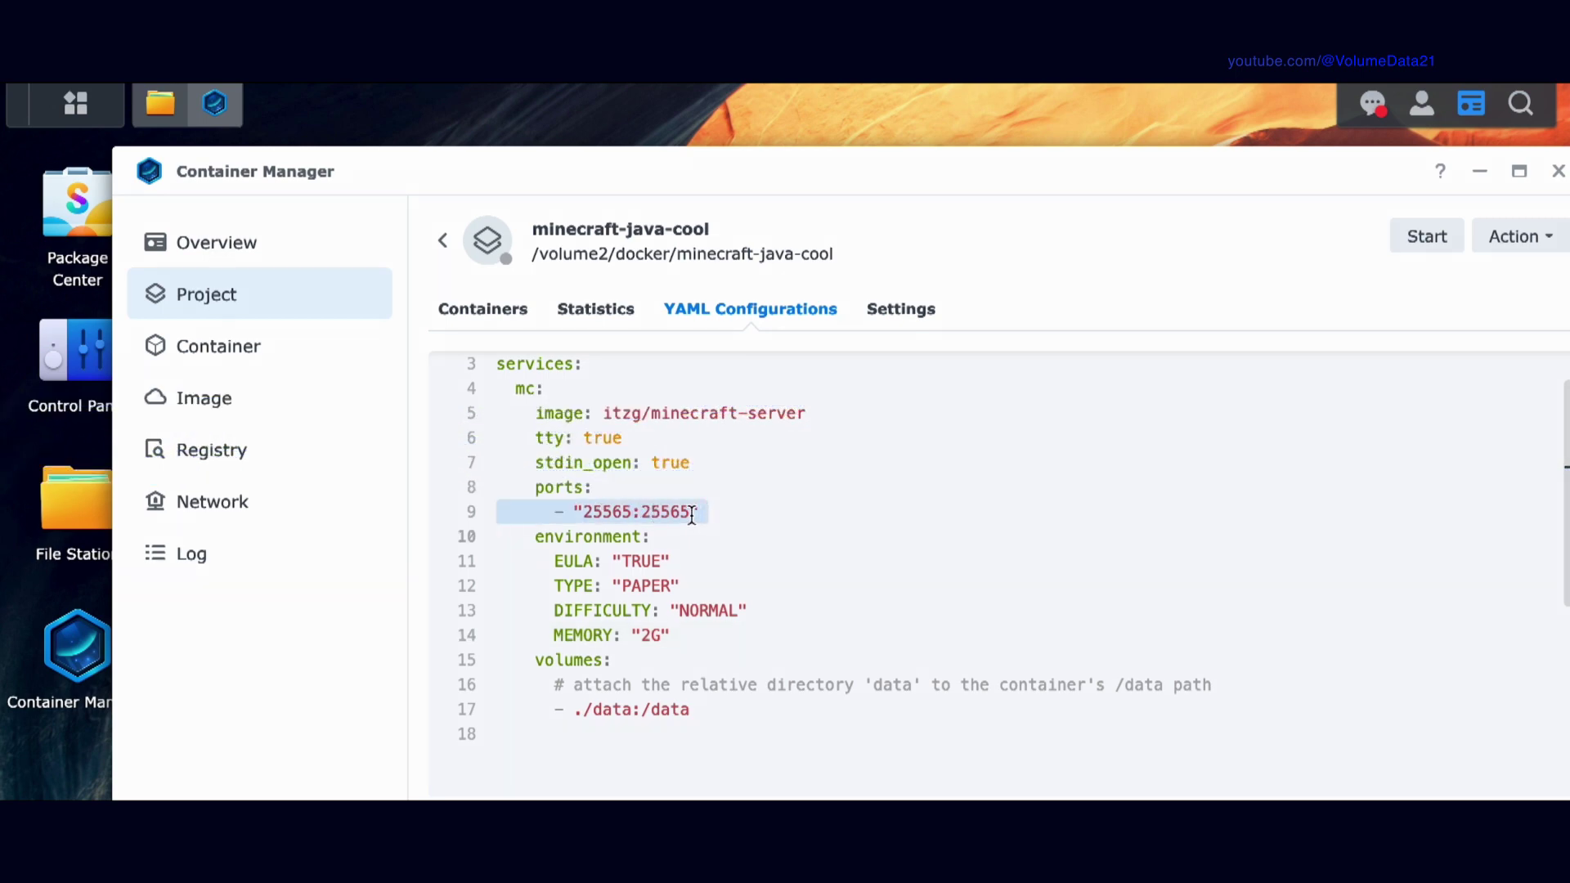
double_click(666, 509)
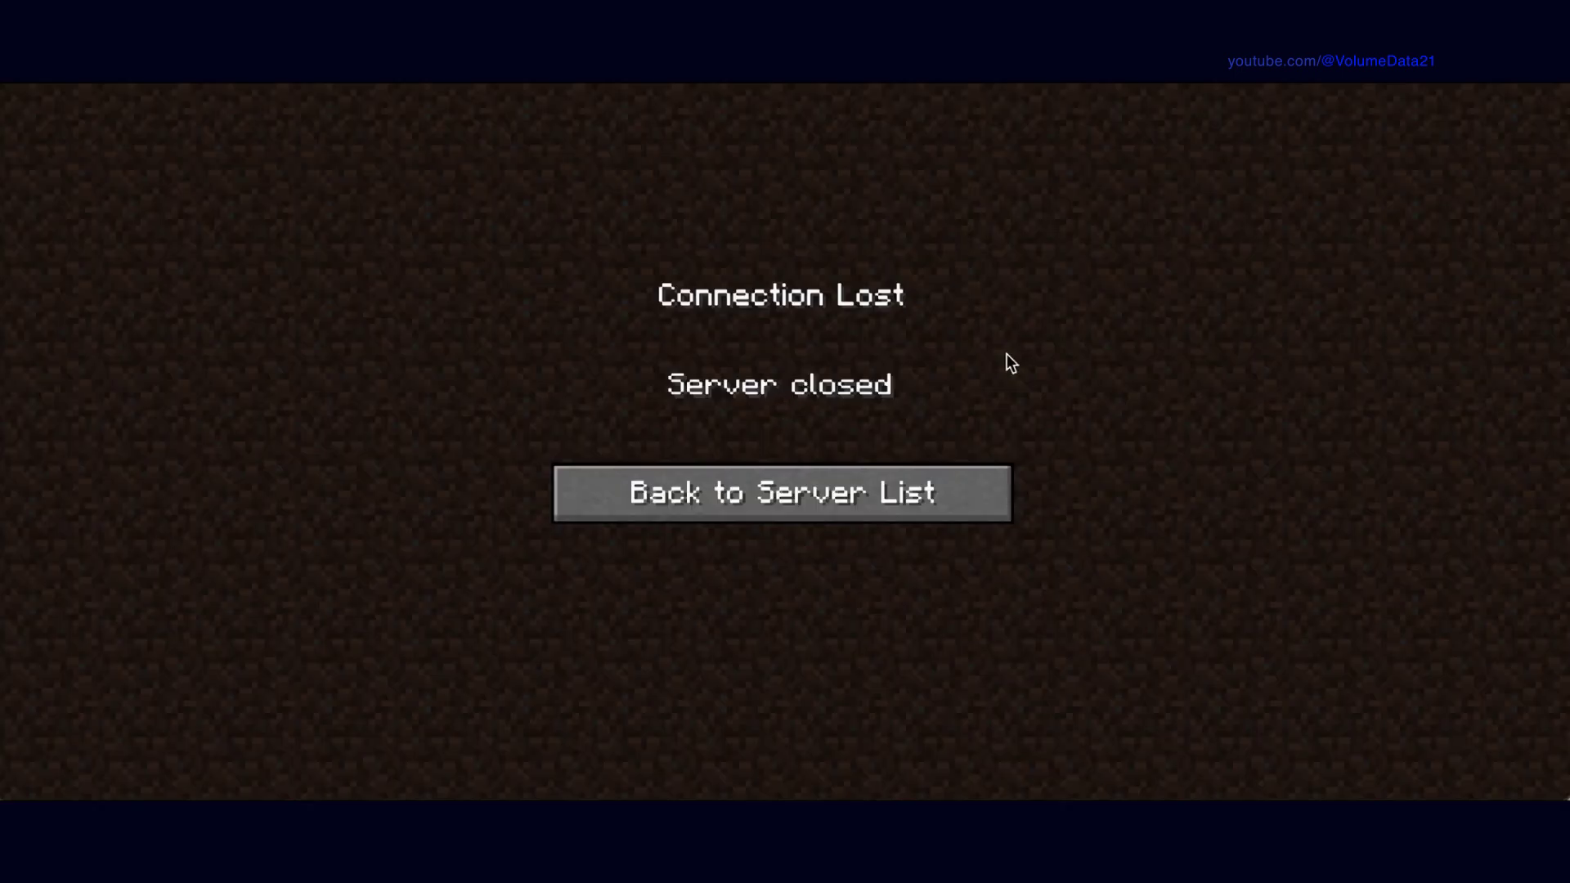
Return to the server list in Minecraft, then place the text cursor after the MEMORY entry in the compose file
left_click(919, 470)
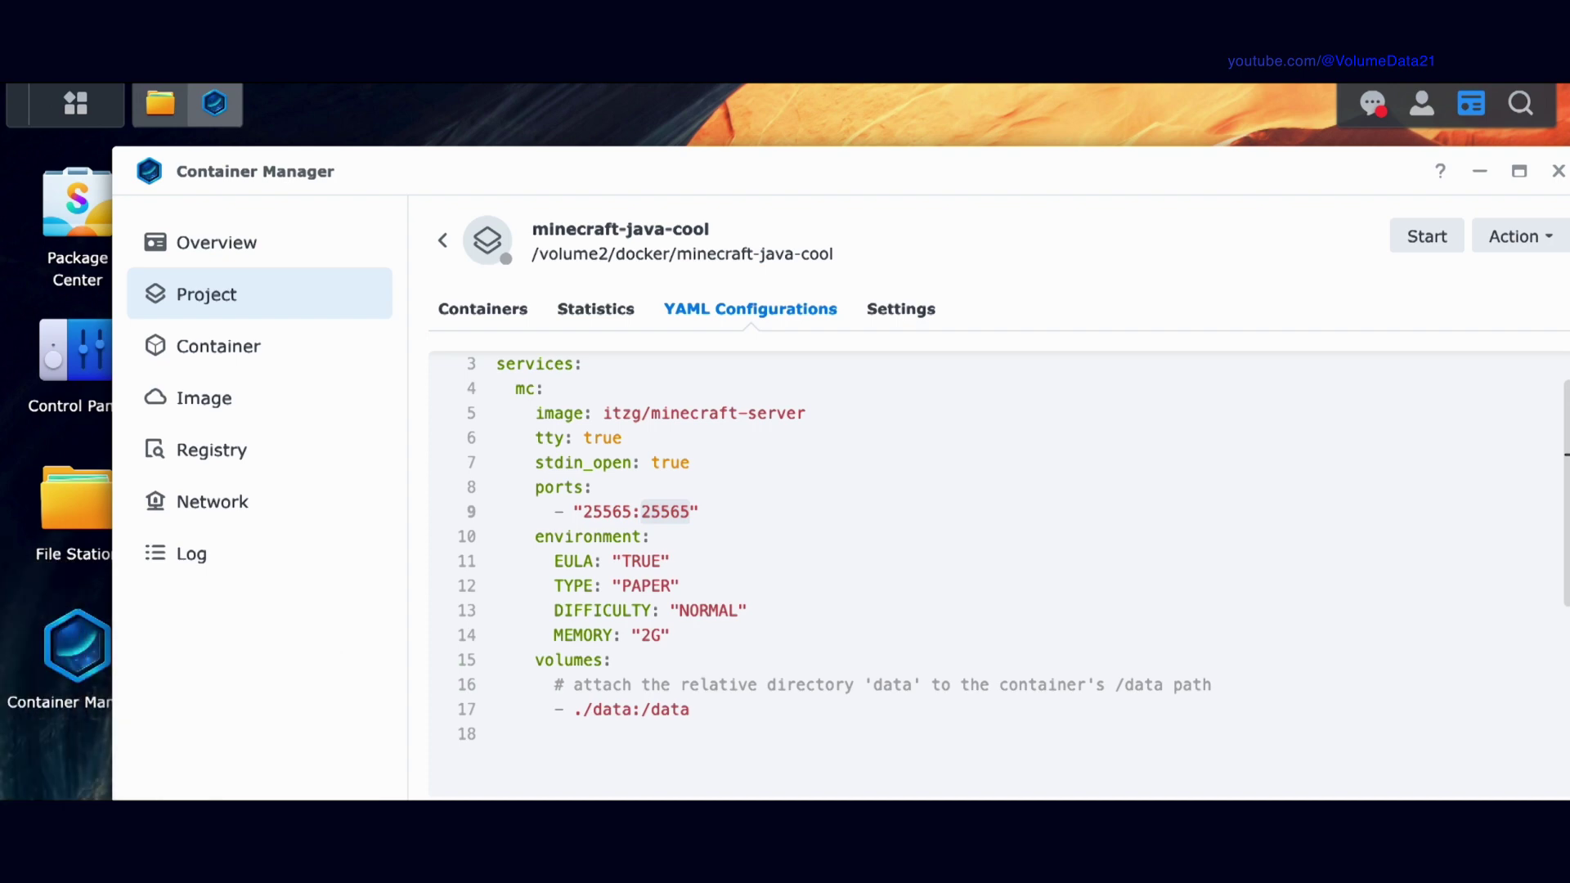
left_click(880, 627)
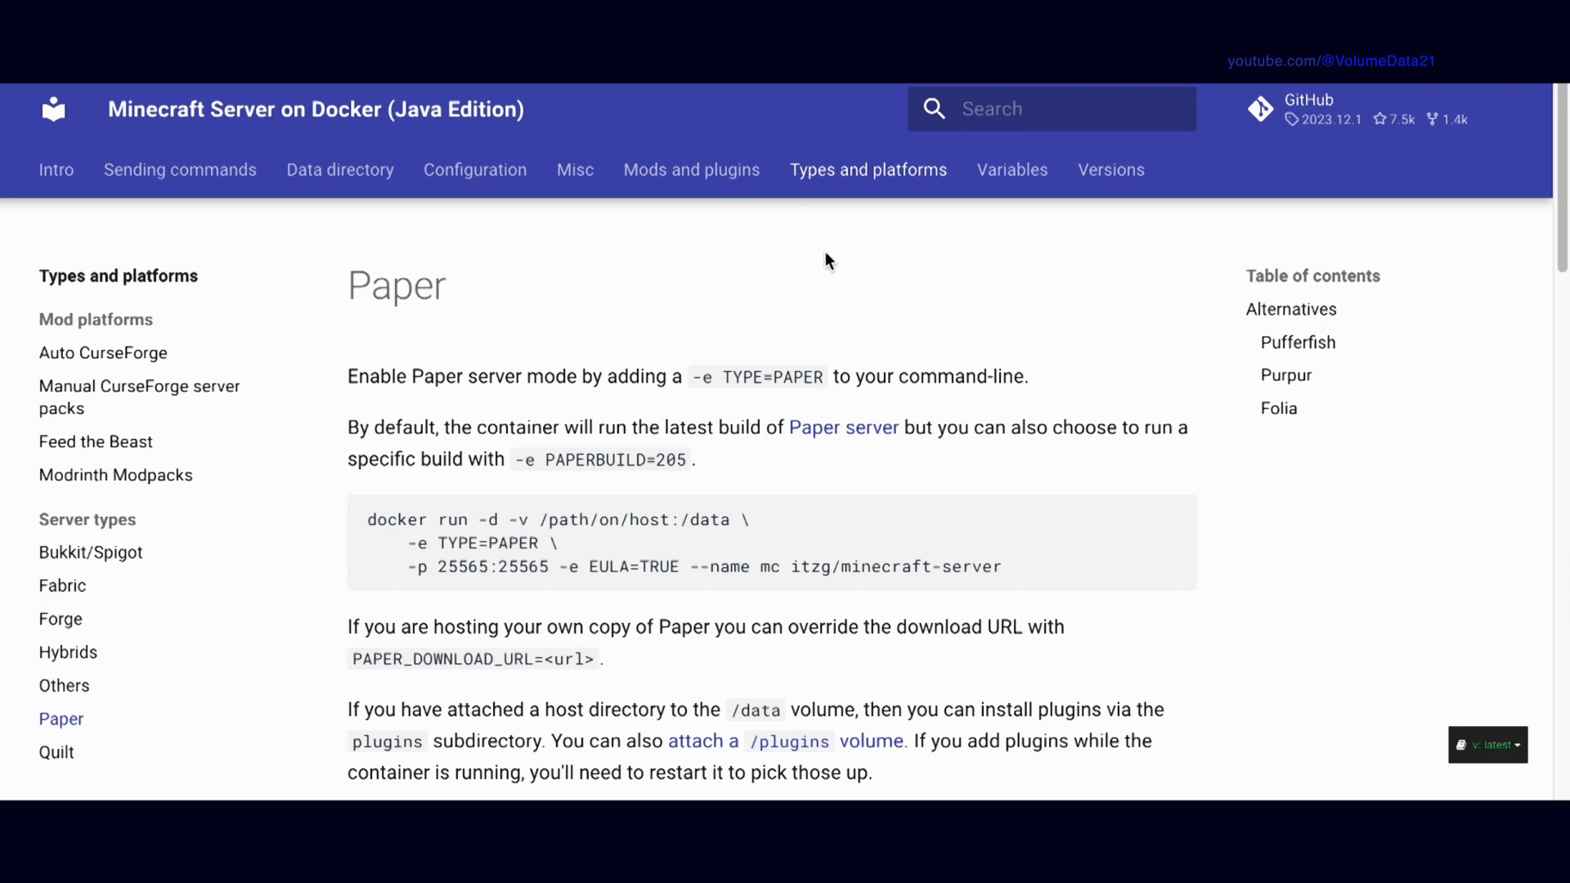
Search the Minecraft Server on Docker documentation for "white" and open the Whitelist Players section of Server properties
right_click(886, 298)
key("Escape")
right_click(1197, 235)
left_click(1145, 234)
left_click(1104, 106)
type("white")
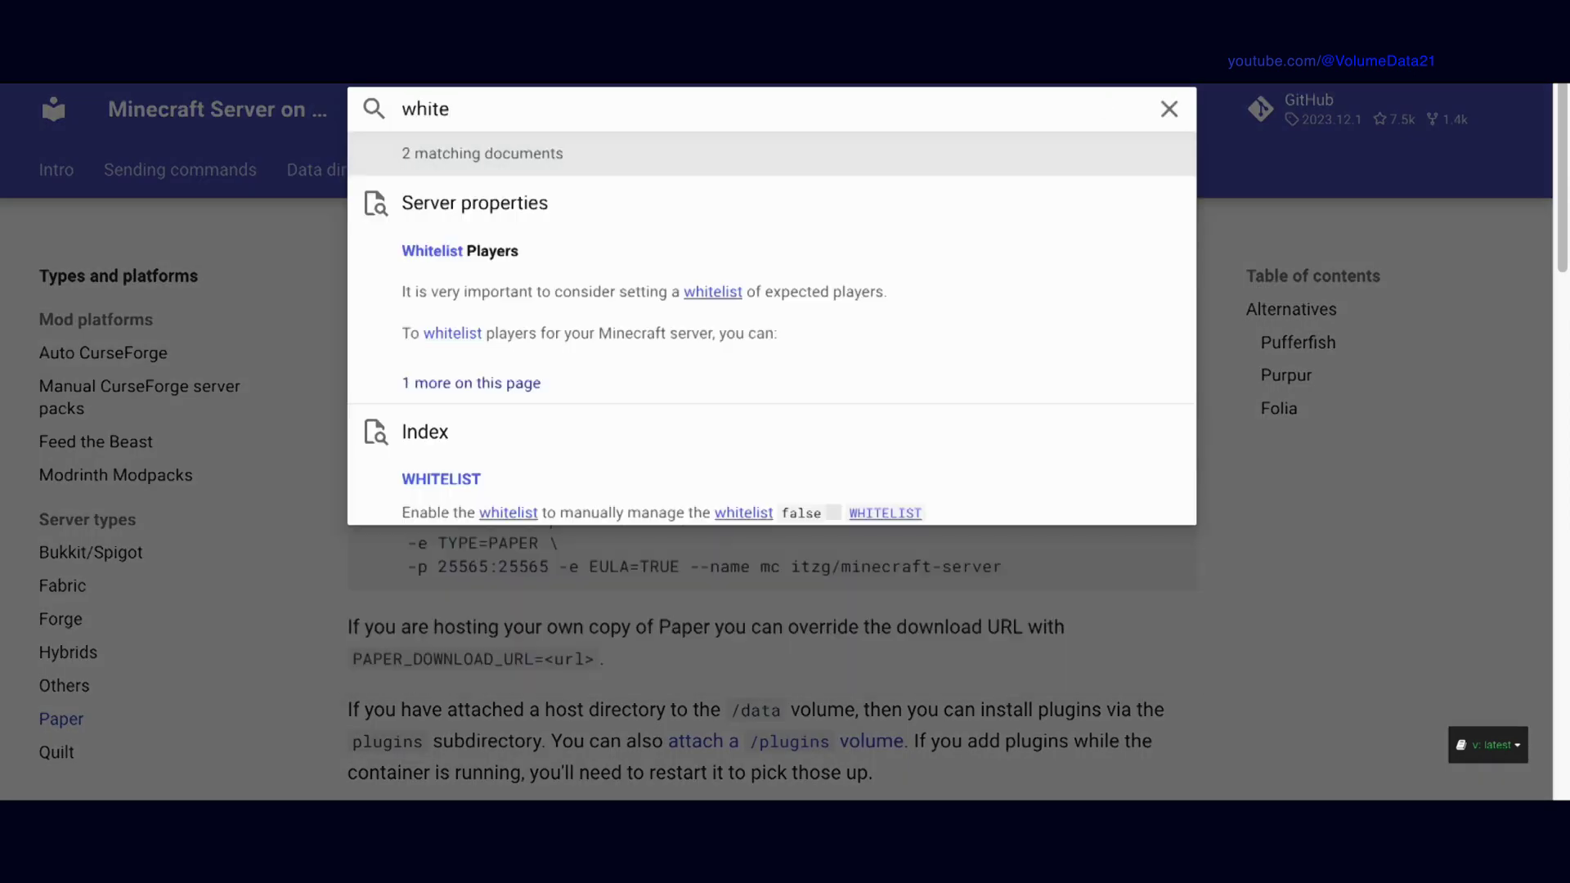
left_click(998, 327)
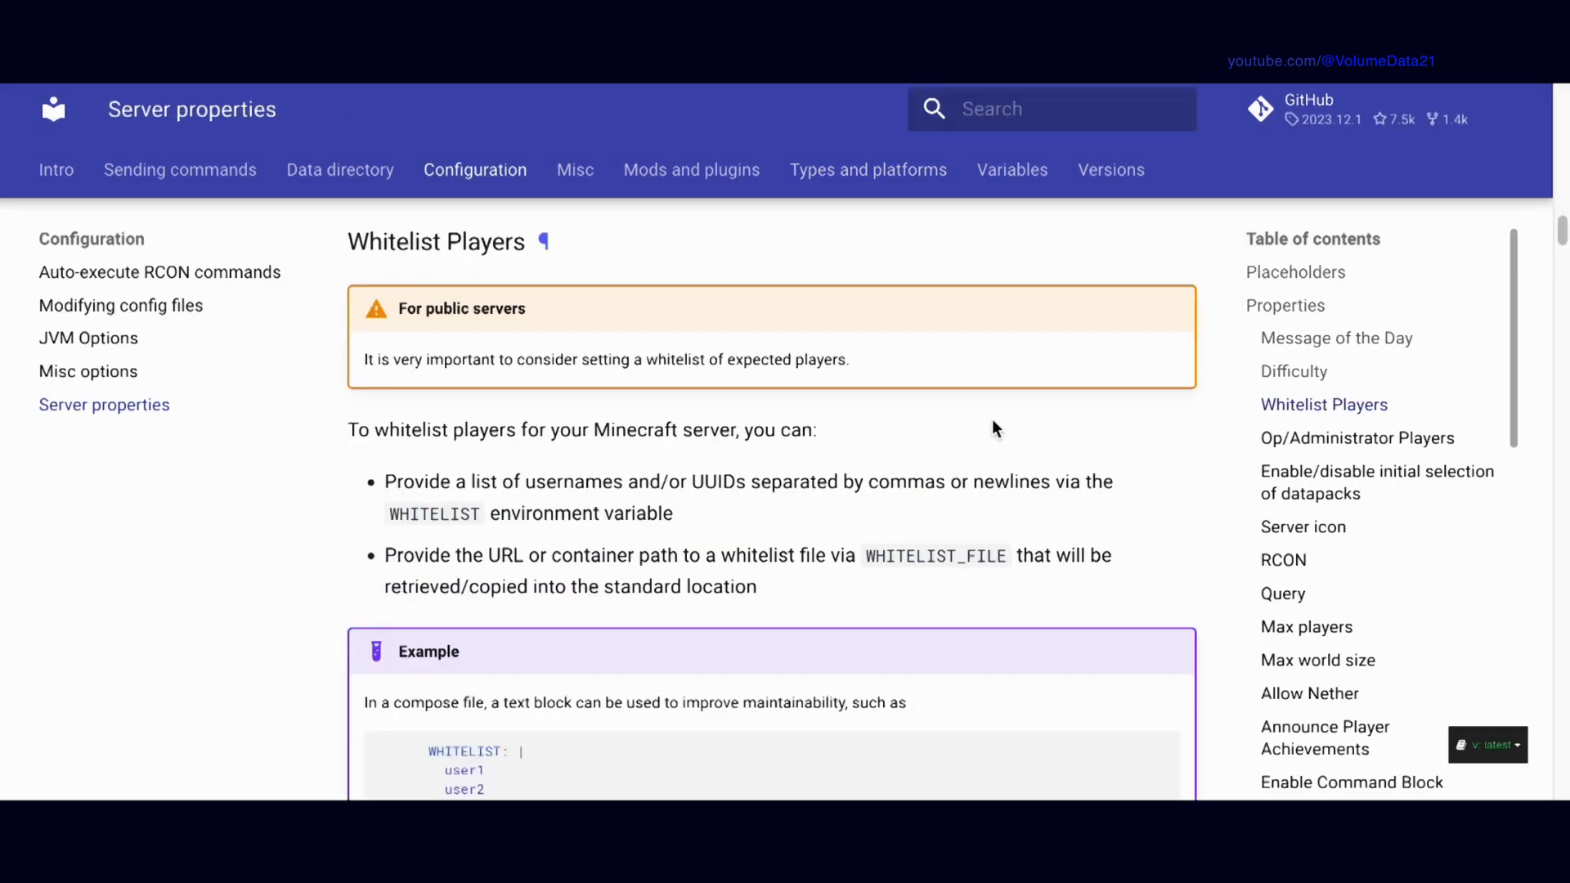
Read the Whitelist Players compose file example and copy its WHITELIST block with user1, user2 and user3
scroll(1153, 401, "down", 3)
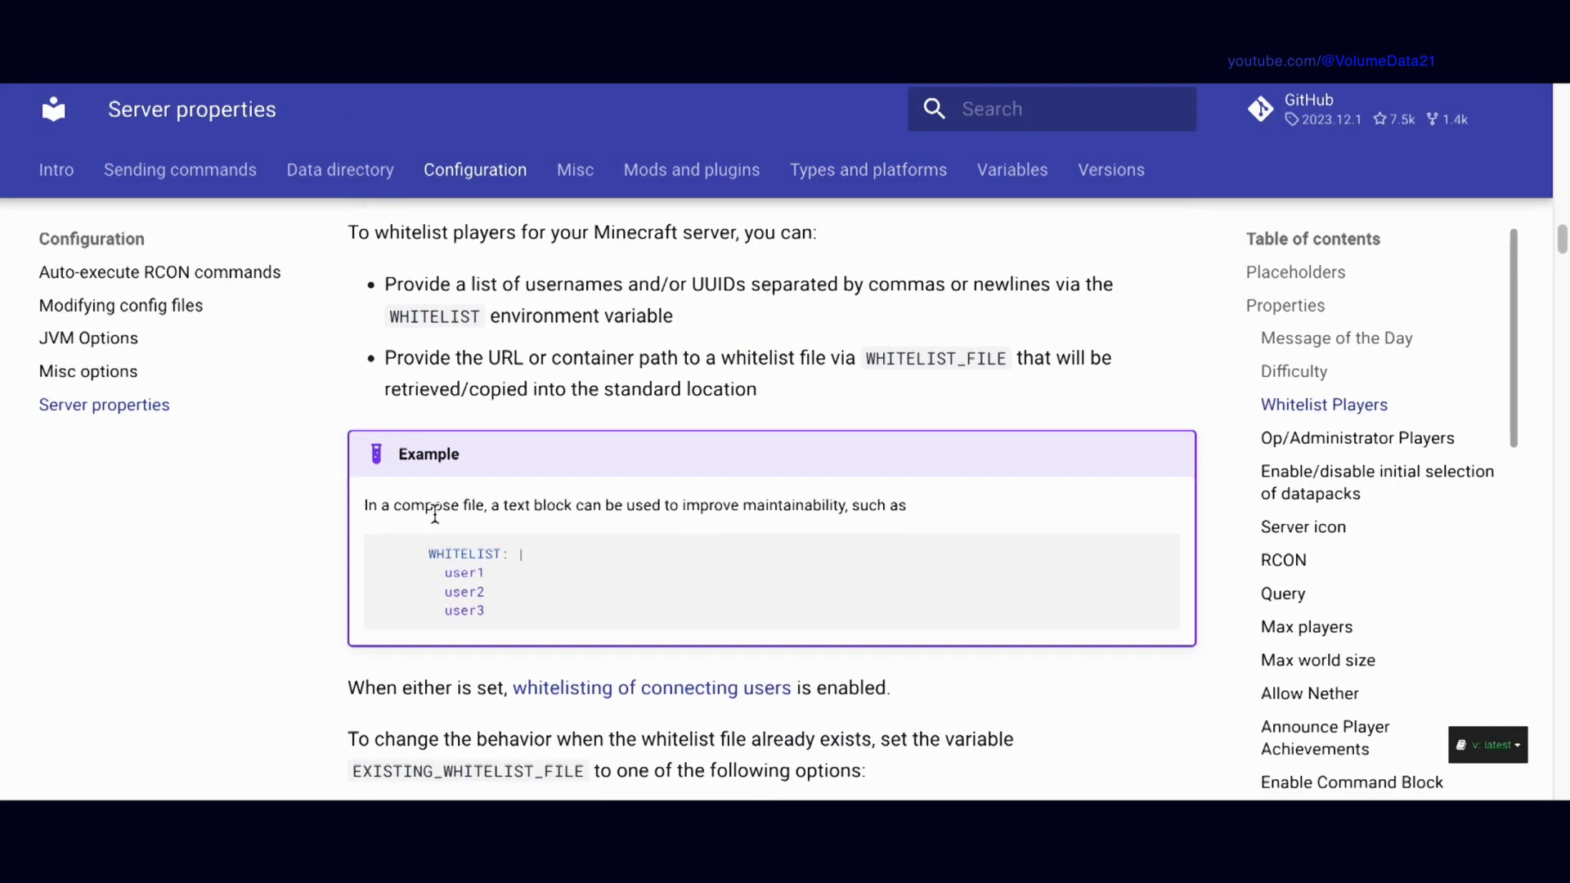
left_click_drag(463, 506, 893, 505)
left_click(893, 505)
scroll(726, 508, "down", 1)
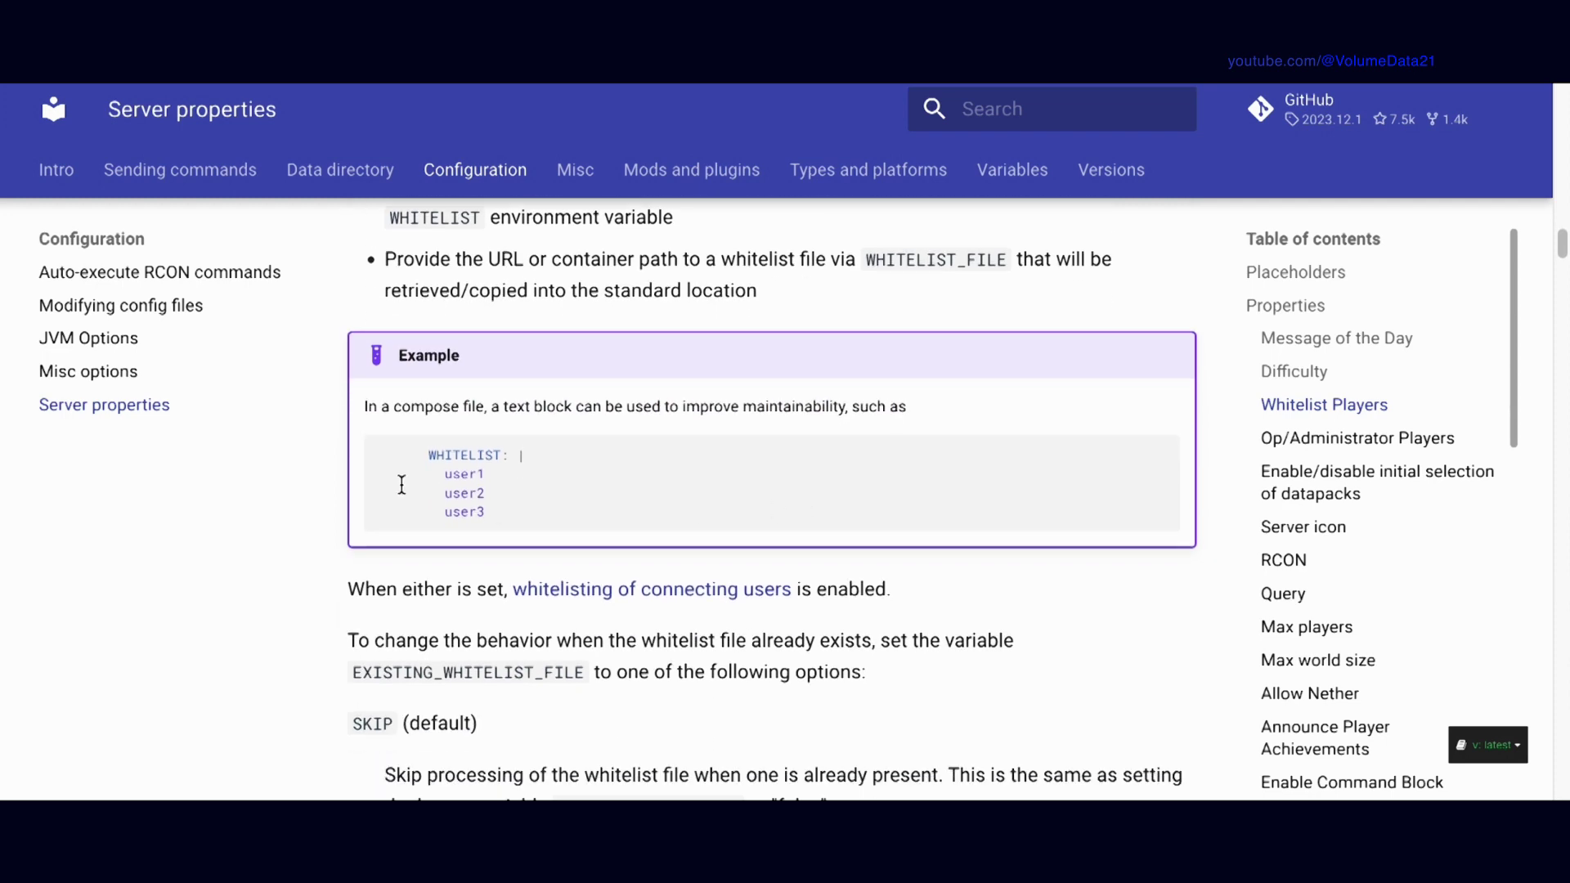
left_click_drag(402, 449, 592, 529)
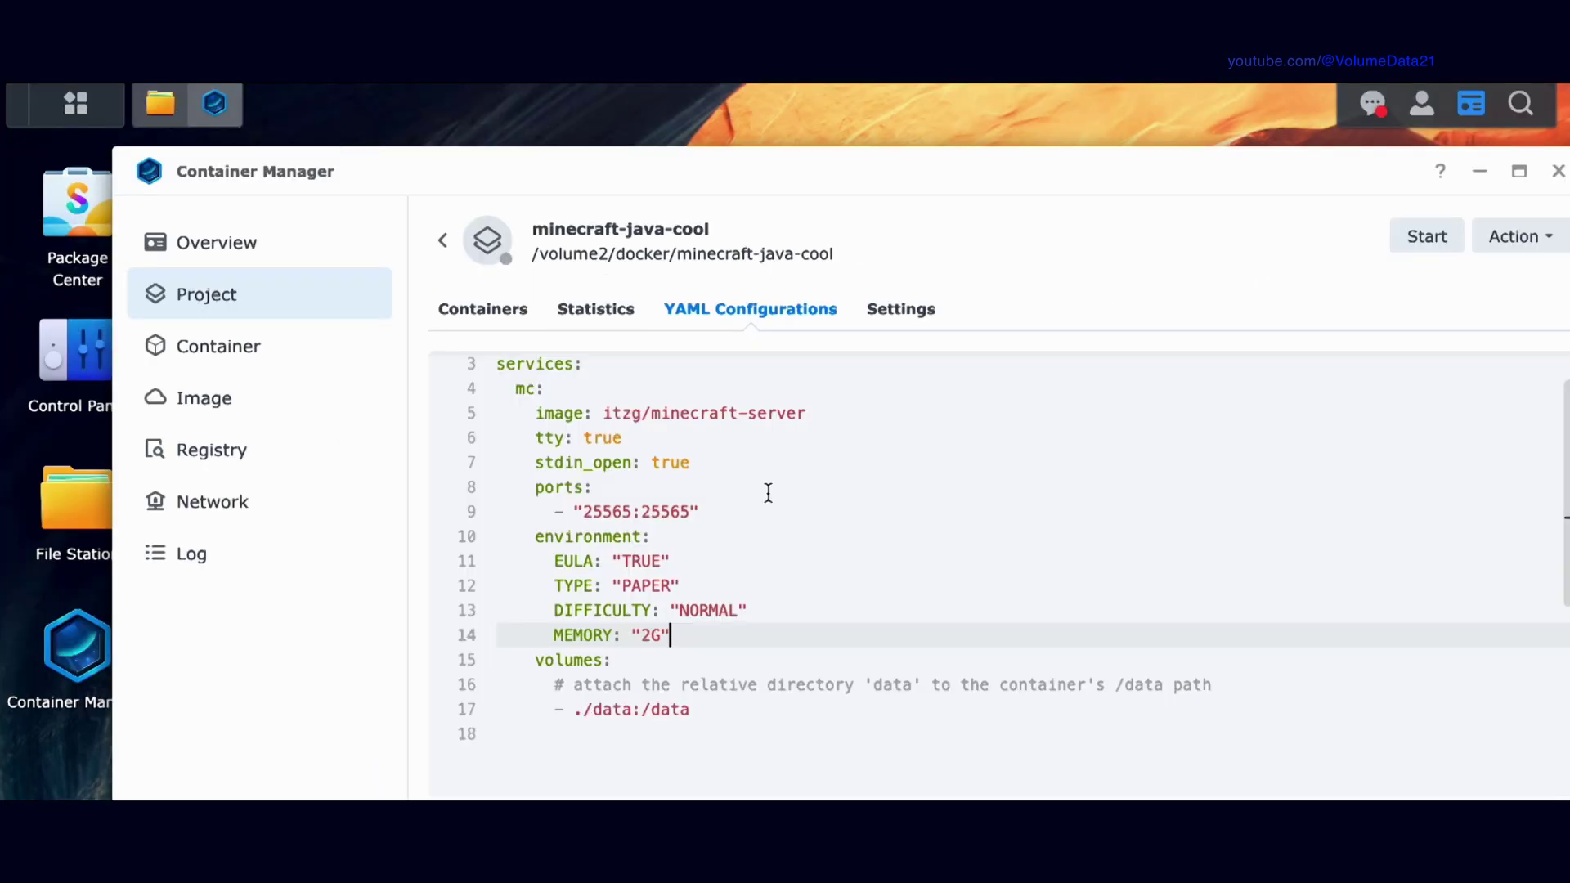
Paste the WHITELIST block with user1, user2 and user3 on a new line below MEMORY in the compose file
key("Return")
type("WHITELIST: |         usr1         usr2         usr3")
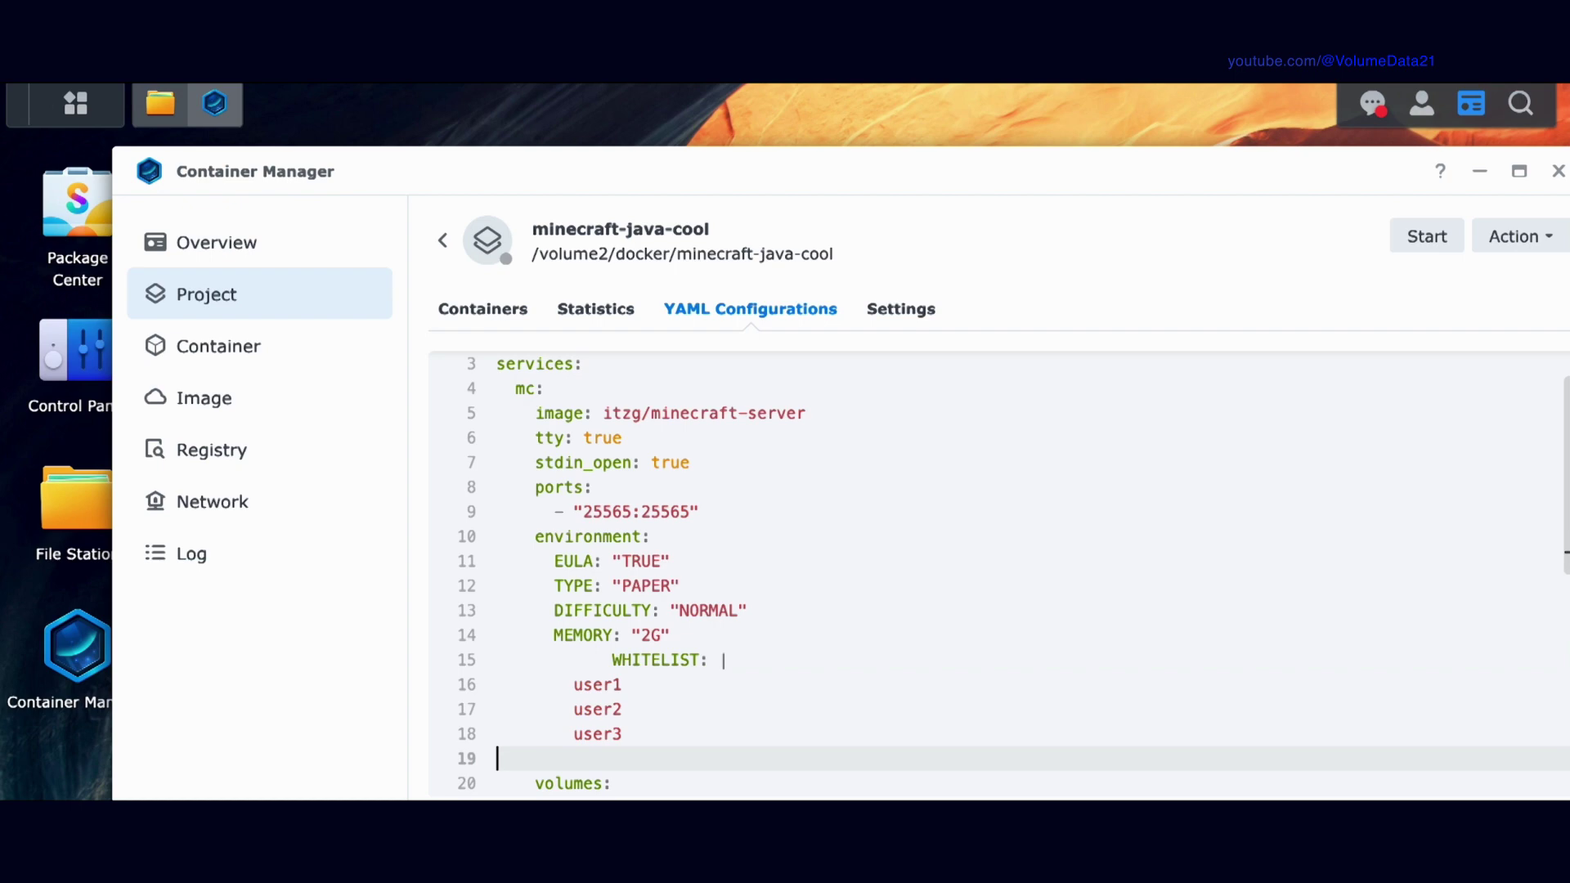
scroll(803, 578, "down", 3)
left_click(760, 630)
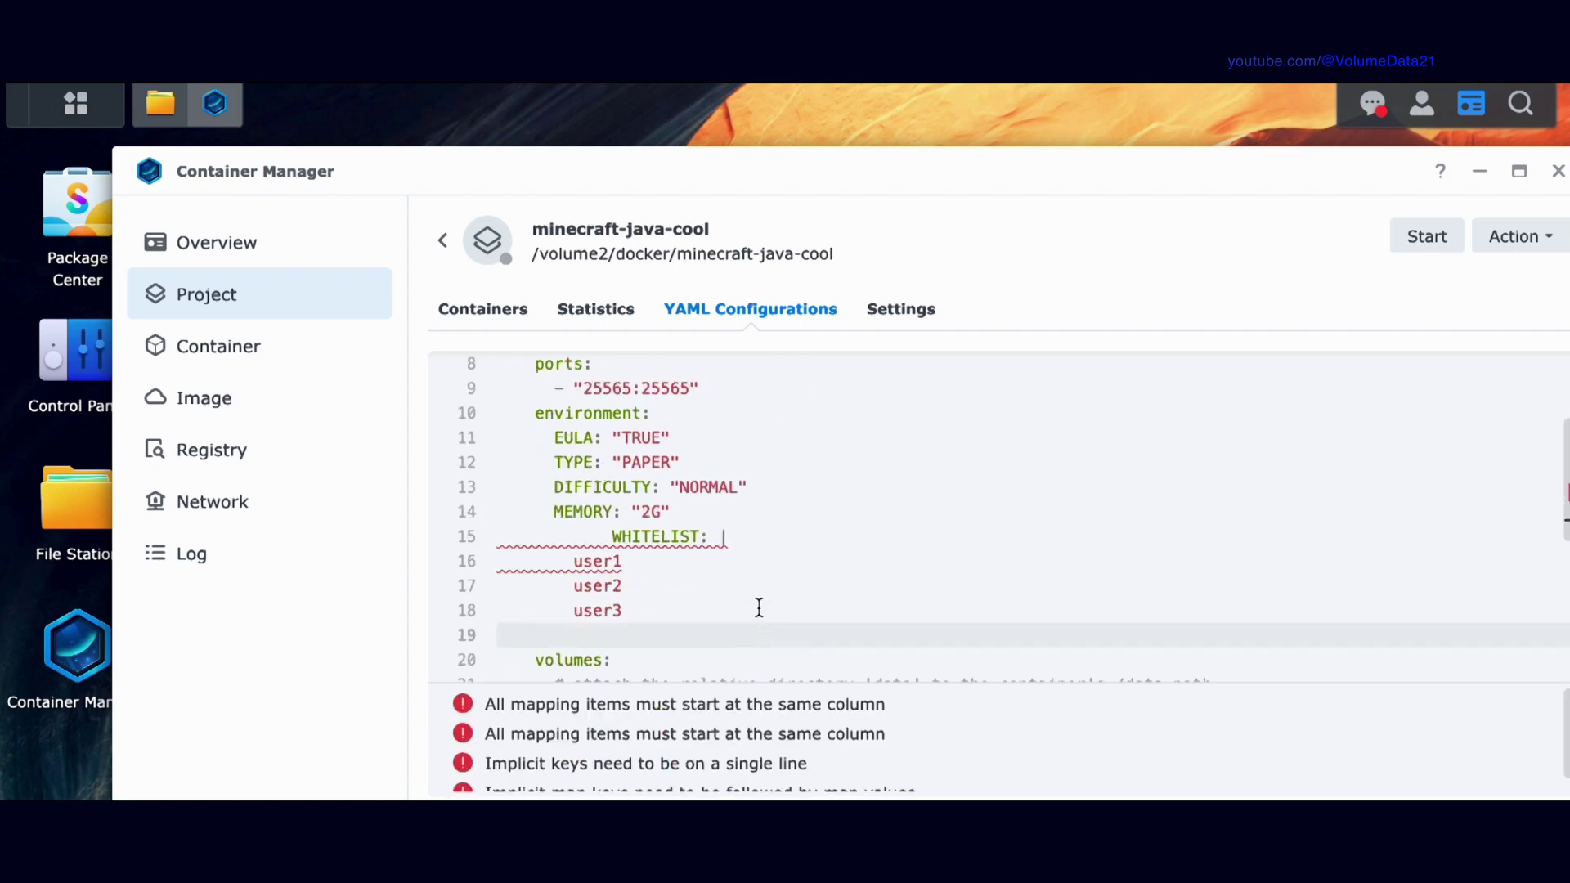